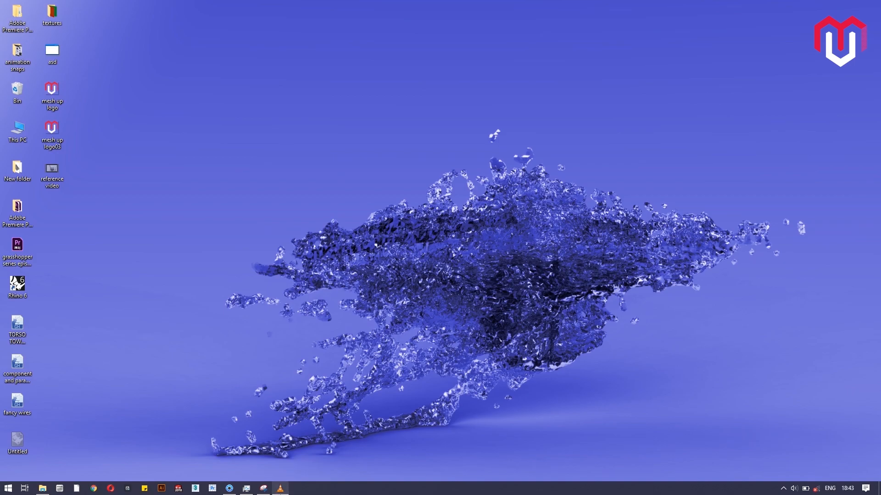
Switch to VLC, play the chair's exploded-view reference video, pause it and rewind it to near the start
{"action": "left_click", "coordinate": [280, 488]}
{"action": "key", "text": "Left"}
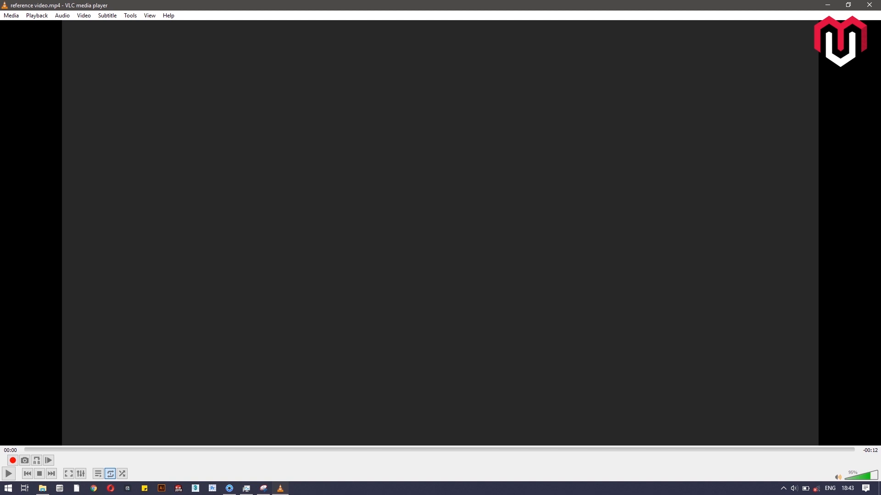
{"action": "key", "text": "space"}
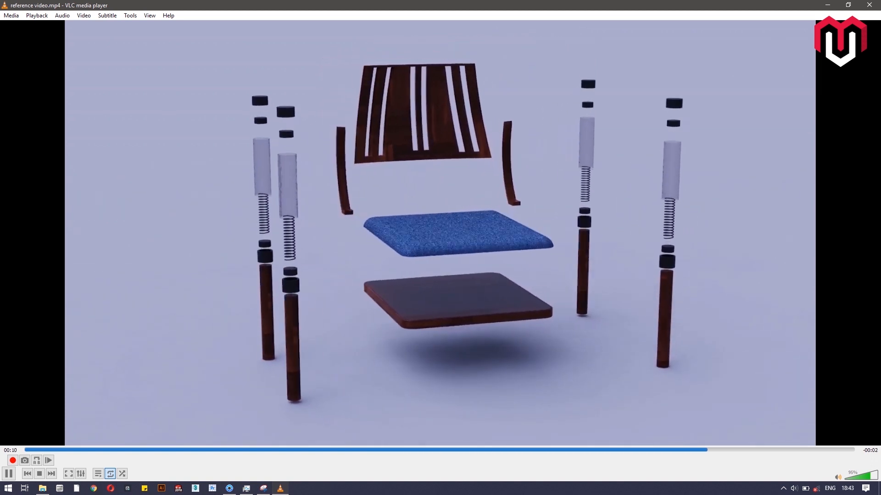
{"action": "key", "text": "space"}
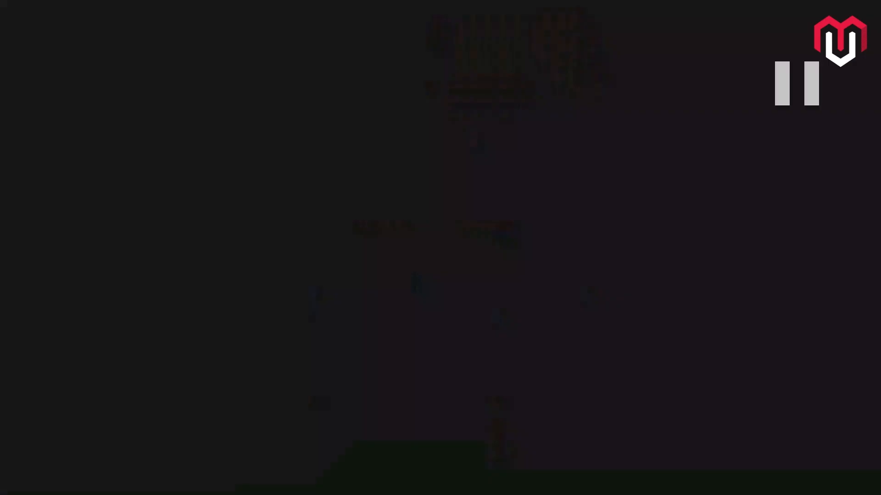
{"action": "double_click", "coordinate": [368, 151]}
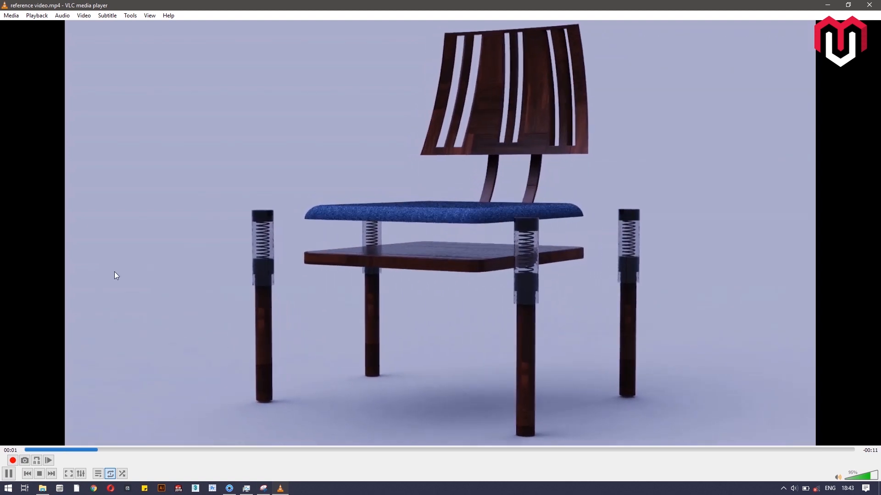
{"action": "key", "text": "space"}
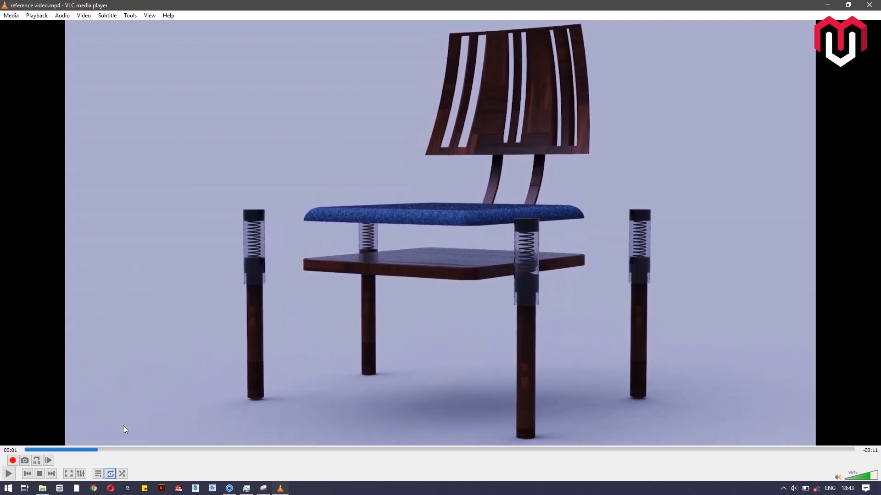
{"action": "left_click_drag", "start_coordinate": [96, 450], "coordinate": [36, 449]}
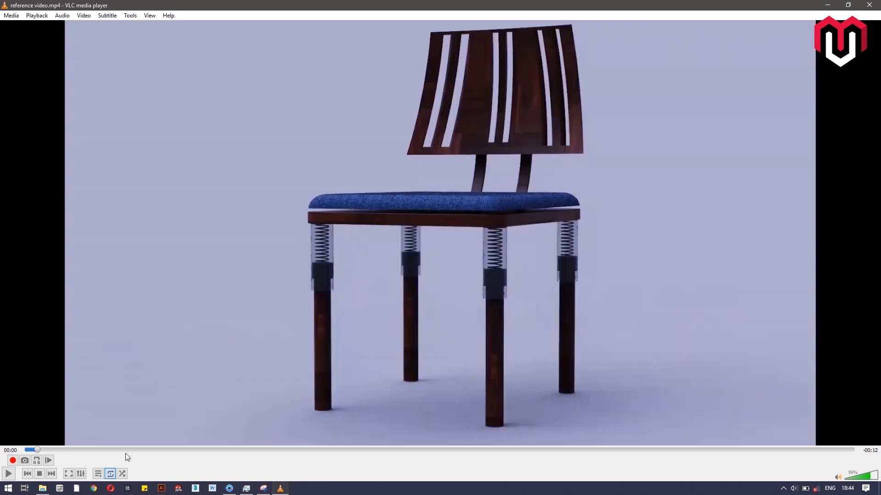
Switch to KeyShot and choose the "without animation" package on drive F: for import
{"action": "left_click", "coordinate": [230, 488]}
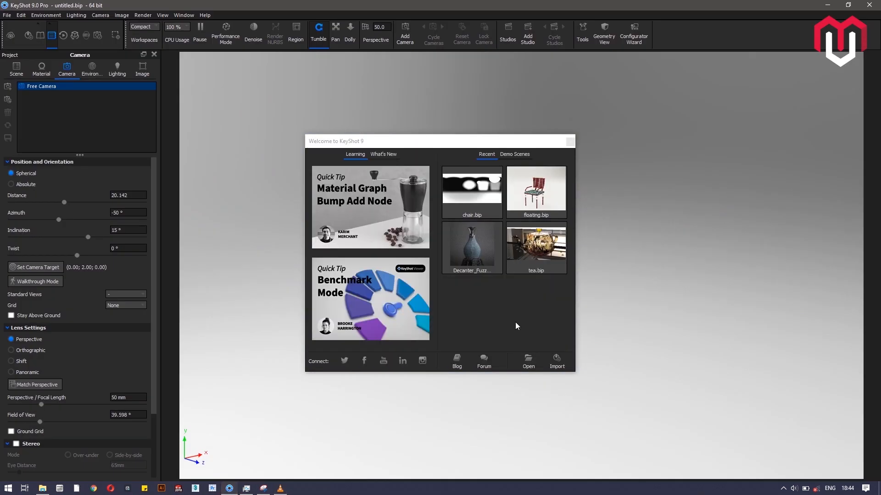
{"action": "left_click", "coordinate": [554, 368]}
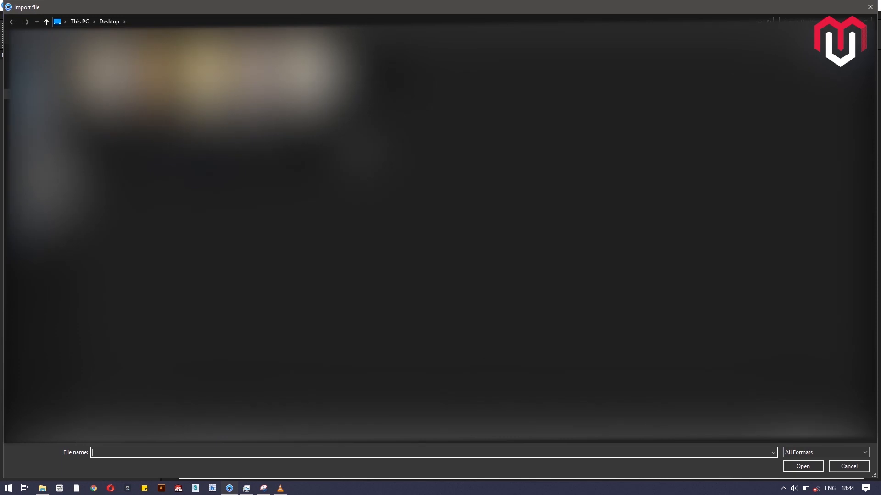
{"action": "left_click", "coordinate": [41, 194]}
{"action": "left_click", "coordinate": [41, 182]}
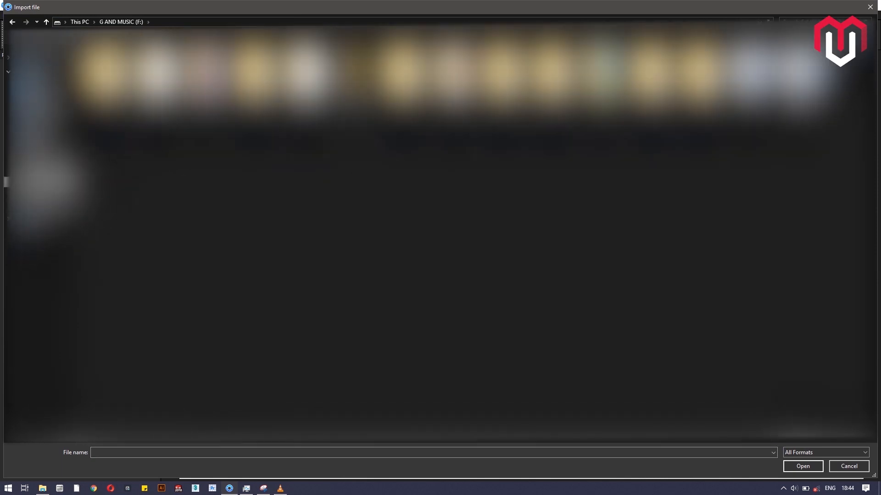
{"action": "left_click", "coordinate": [802, 97]}
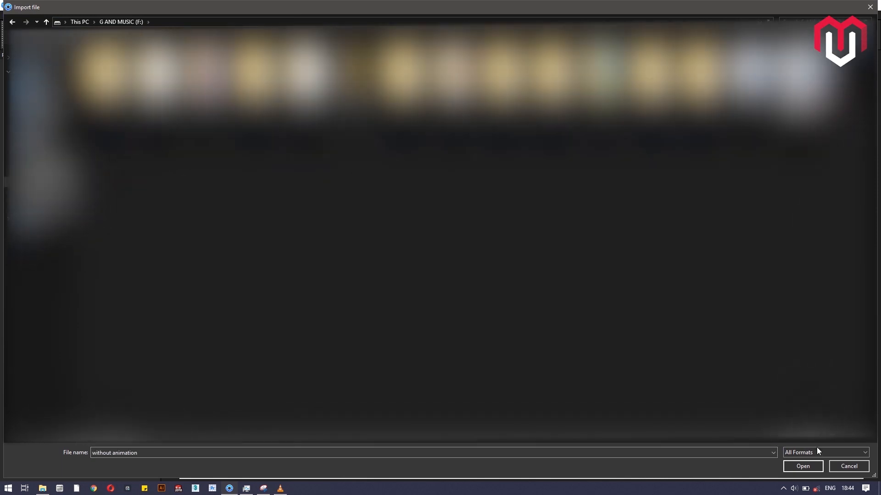
{"action": "left_click", "coordinate": [803, 466]}
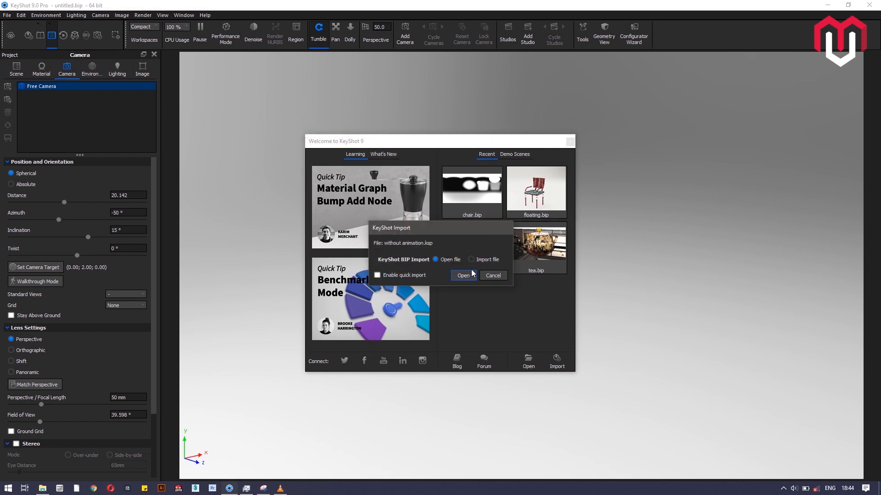
Import the package into the Default model set, extracting to the Resources folder and overwriting the existing chair.bip
{"action": "left_click", "coordinate": [478, 260]}
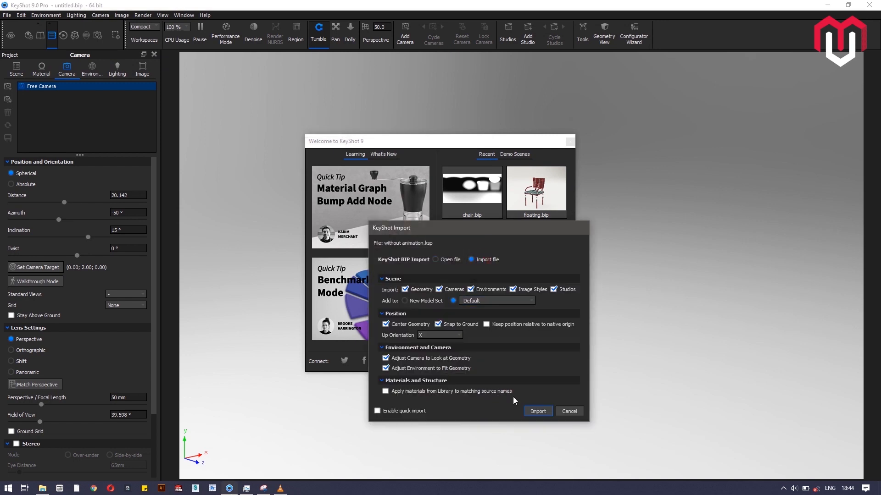
{"action": "left_click", "coordinate": [539, 411]}
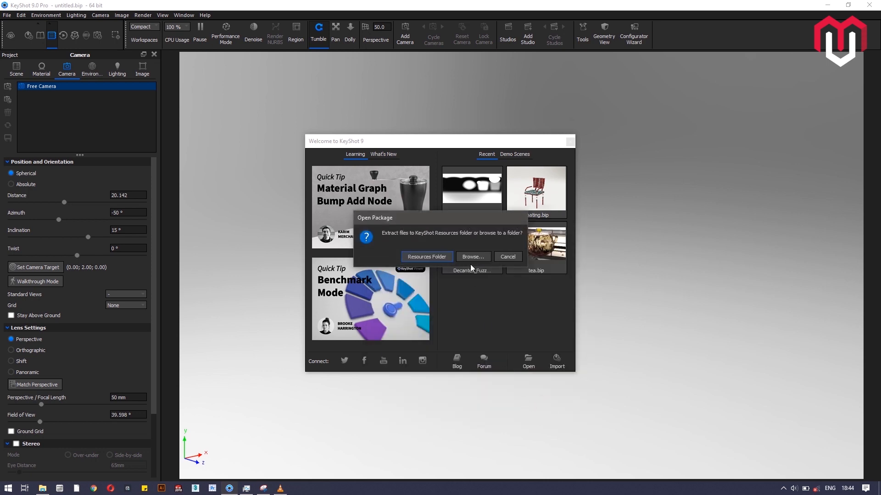
{"action": "left_click", "coordinate": [447, 259]}
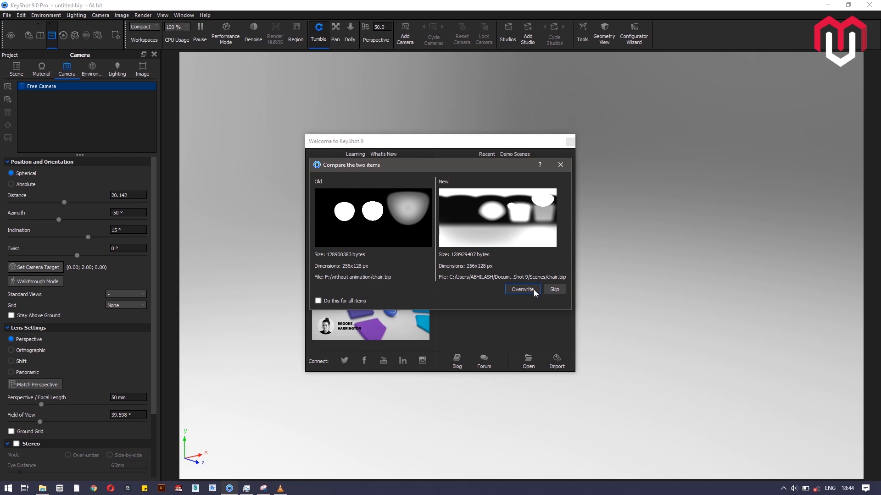
{"action": "left_click", "coordinate": [533, 290]}
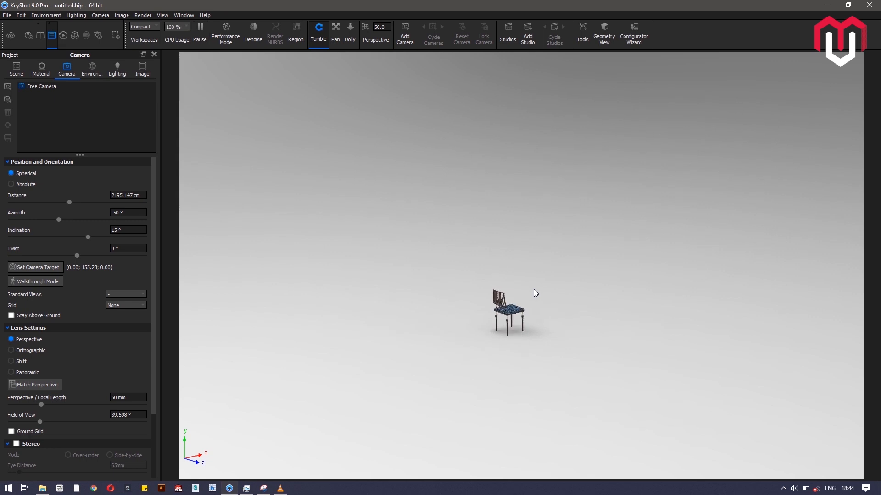
Orbit and zoom the camera so the whole chair is framed larger from its front side
{"action": "left_click_drag", "start_coordinate": [583, 342], "coordinate": [261, 276]}
{"action": "left_click_drag", "start_coordinate": [549, 314], "coordinate": [471, 372]}
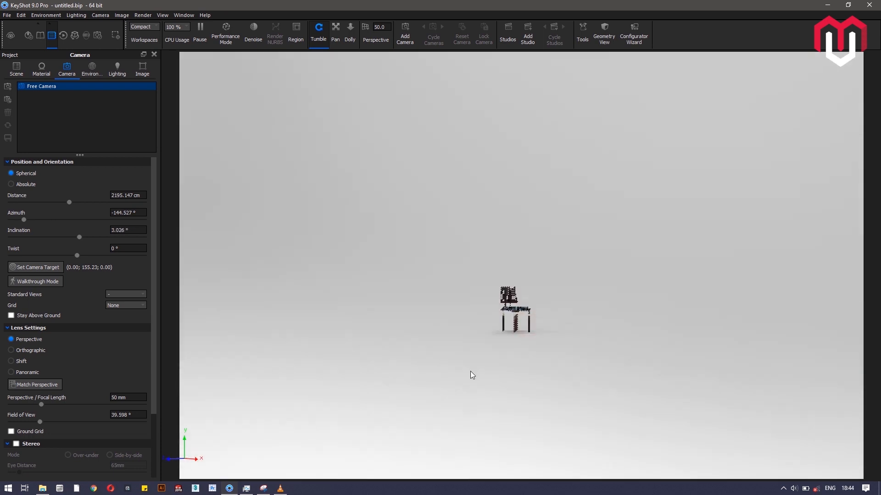
{"action": "scroll", "coordinate": [546, 311], "scroll_direction": "up", "scroll_amount": 10}
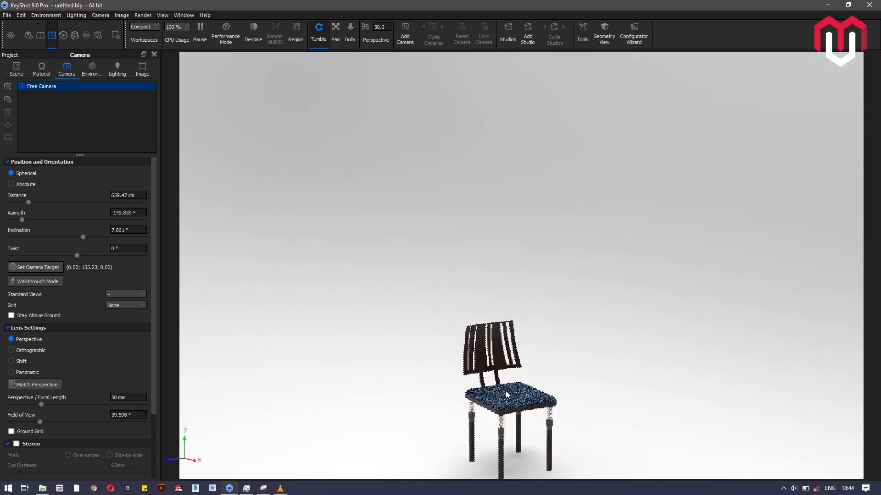
{"action": "scroll", "coordinate": [482, 307], "scroll_direction": "up", "scroll_amount": 3}
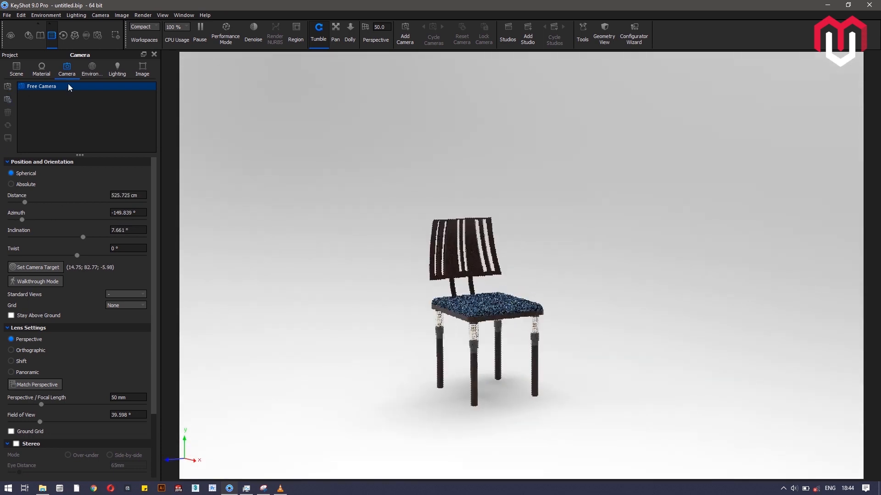
Try the Flatten Ground option in the environment settings and switch it back off
{"action": "left_click", "coordinate": [86, 72]}
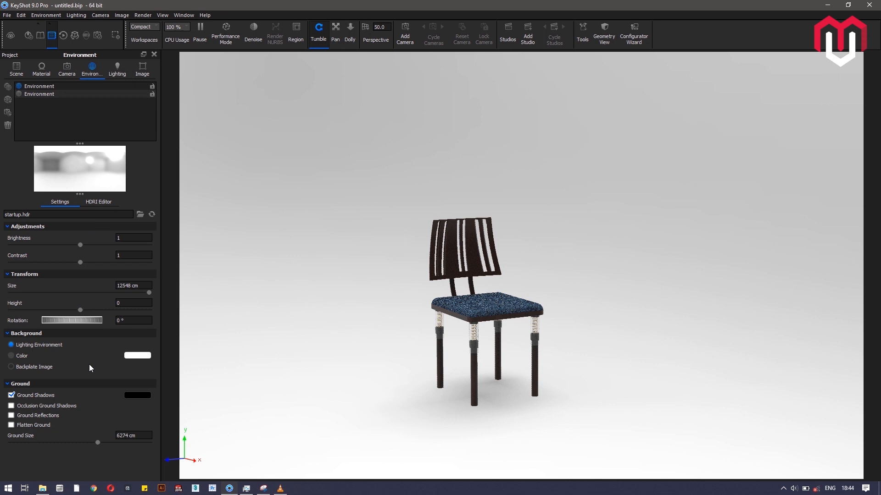
{"action": "left_click", "coordinate": [27, 424]}
{"action": "left_click_drag", "start_coordinate": [486, 415], "coordinate": [438, 395]}
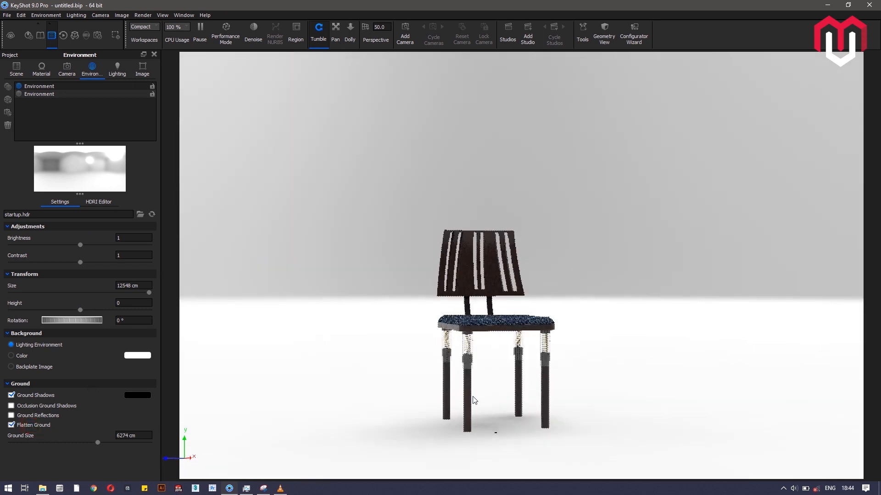
{"action": "scroll", "coordinate": [473, 397], "scroll_direction": "up", "scroll_amount": 3}
{"action": "middle_click_drag", "start_coordinate": [472, 398], "coordinate": [486, 321]}
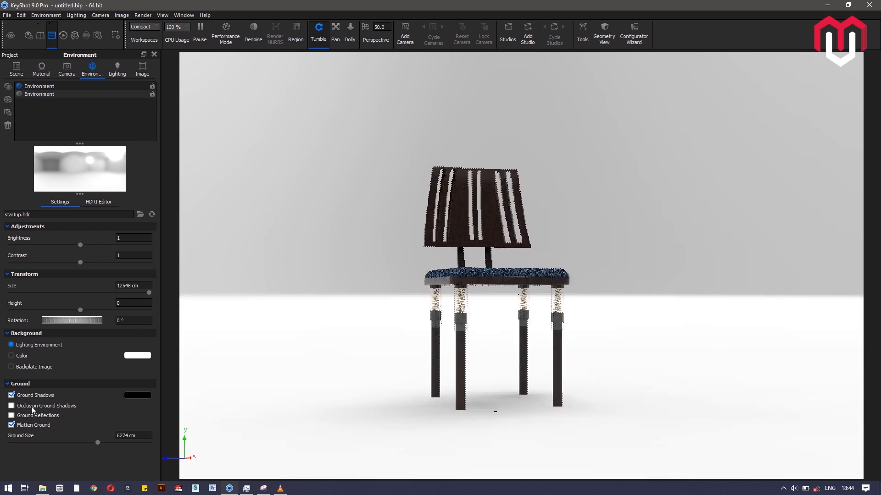
{"action": "left_click", "coordinate": [31, 425]}
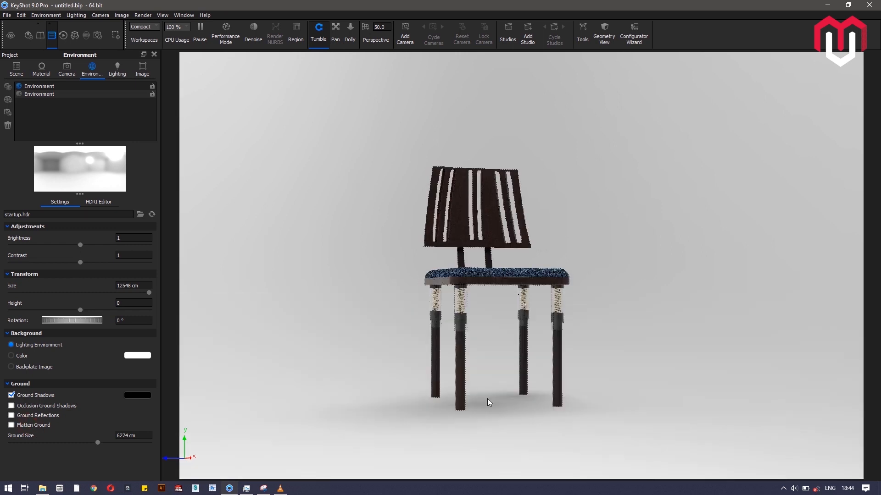
Look through the project's image and lighting settings and bring up the scene's list of chair parts
{"action": "left_click_drag", "start_coordinate": [472, 387], "coordinate": [450, 406]}
{"action": "left_click", "coordinate": [123, 95]}
{"action": "left_click", "coordinate": [142, 69]}
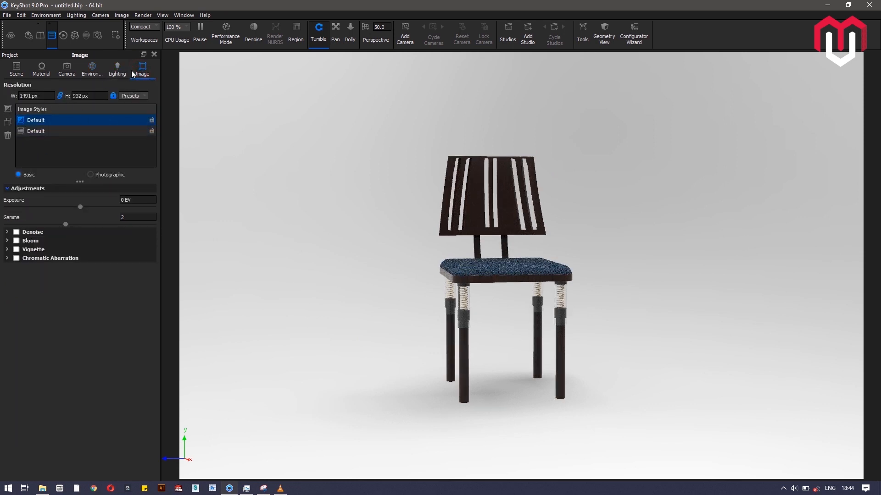
{"action": "left_click", "coordinate": [118, 73]}
{"action": "left_click", "coordinate": [142, 68]}
{"action": "left_click", "coordinate": [18, 69]}
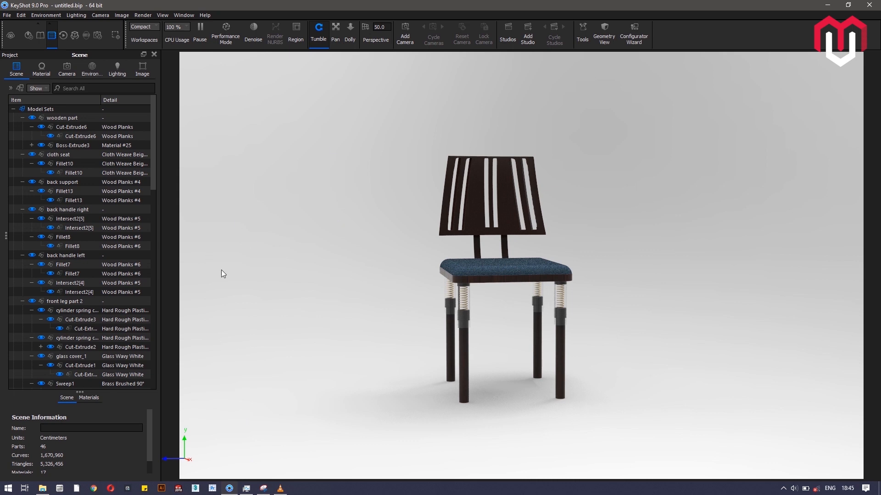
Open the animation timeline, review the animation types offered by the Animation Wizard, and cancel the wizard
{"action": "key", "text": "a"}
{"action": "left_click_drag", "start_coordinate": [263, 178], "coordinate": [275, 223]}
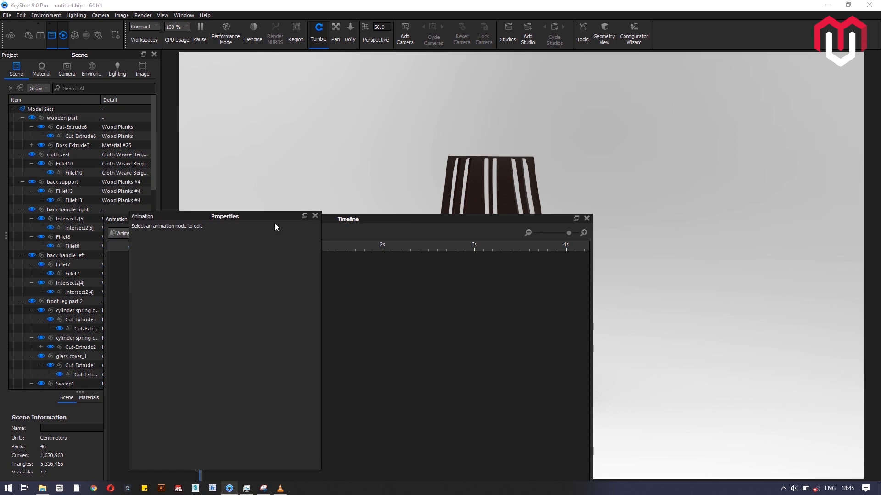
{"action": "left_click_drag", "start_coordinate": [161, 216], "coordinate": [306, 256]}
{"action": "left_click", "coordinate": [132, 235]}
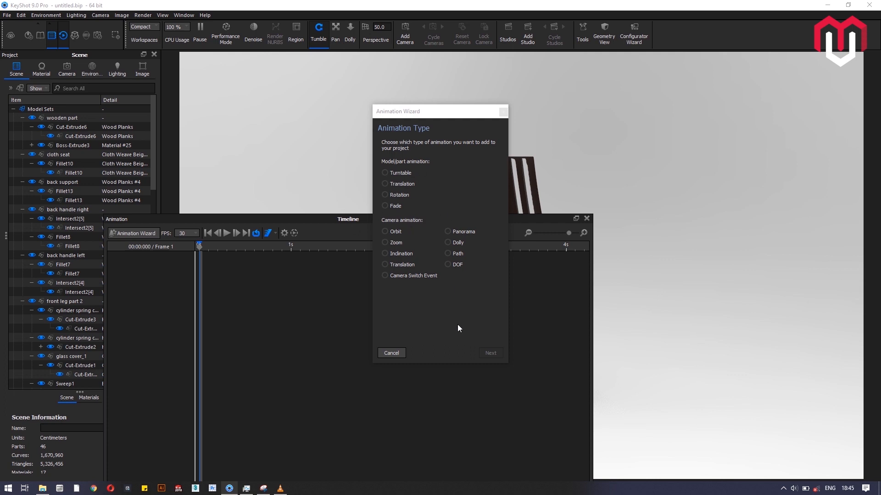
{"action": "left_click", "coordinate": [392, 353]}
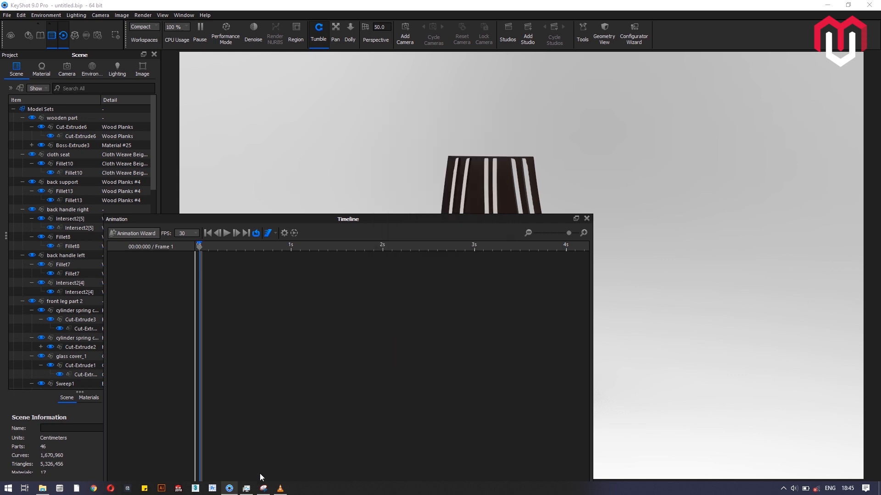
Switch to VLC and scrub the reference video from its start to 00:03 and back to study how the parts move
{"action": "left_click", "coordinate": [279, 489]}
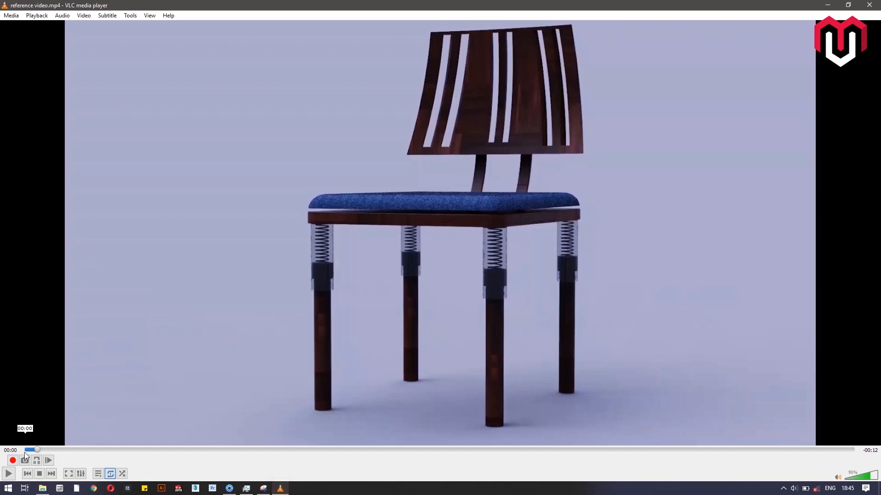
{"action": "left_click_drag", "start_coordinate": [33, 451], "coordinate": [14, 478]}
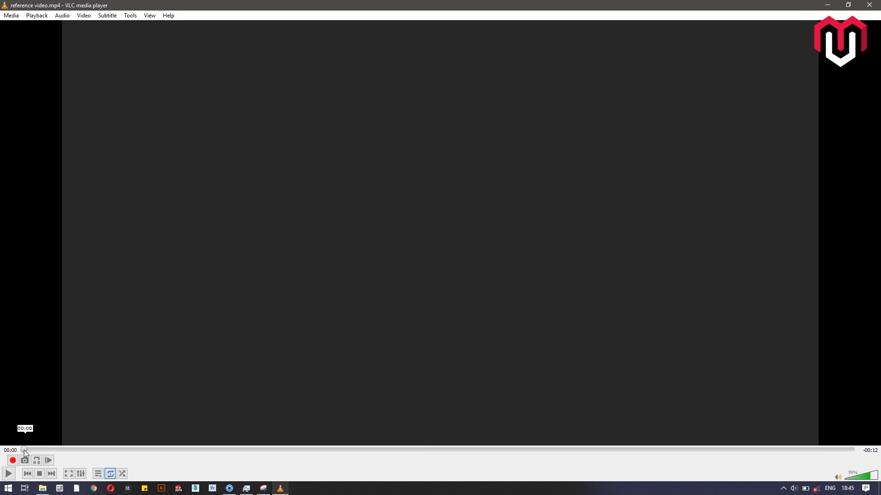
{"action": "left_click", "coordinate": [28, 450]}
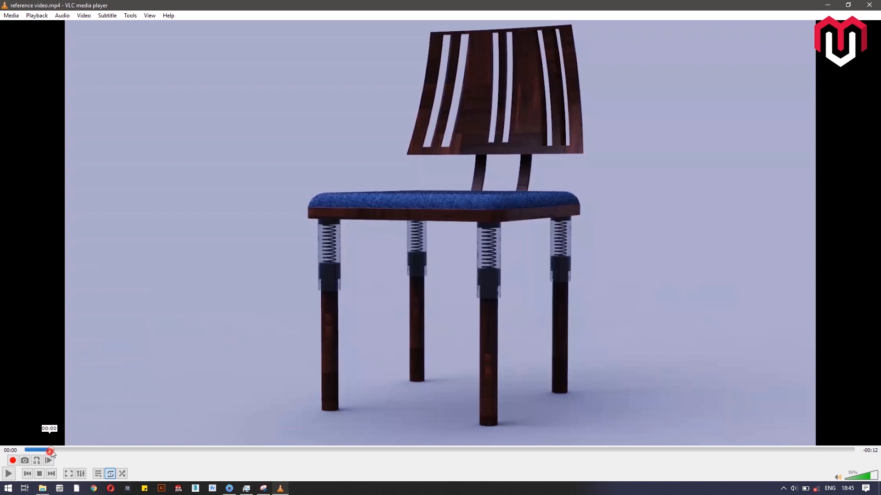
{"action": "left_click_drag", "start_coordinate": [52, 454], "coordinate": [237, 451]}
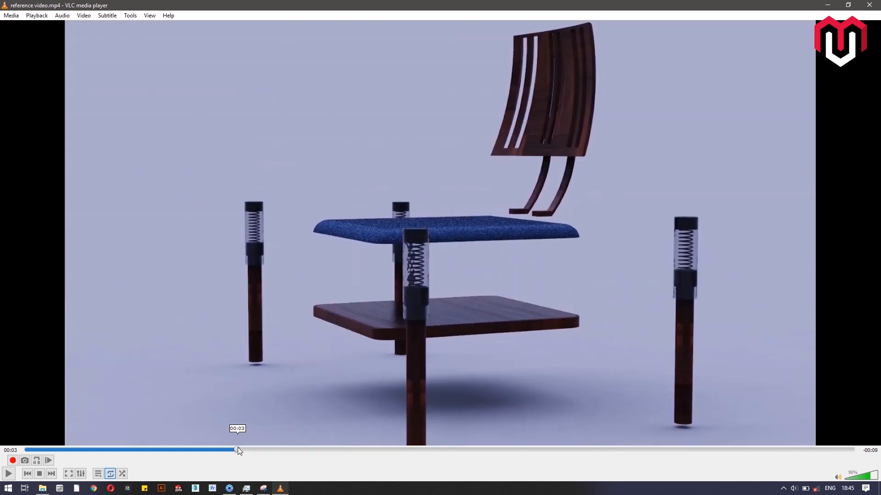
{"action": "left_click_drag", "start_coordinate": [237, 450], "coordinate": [25, 452]}
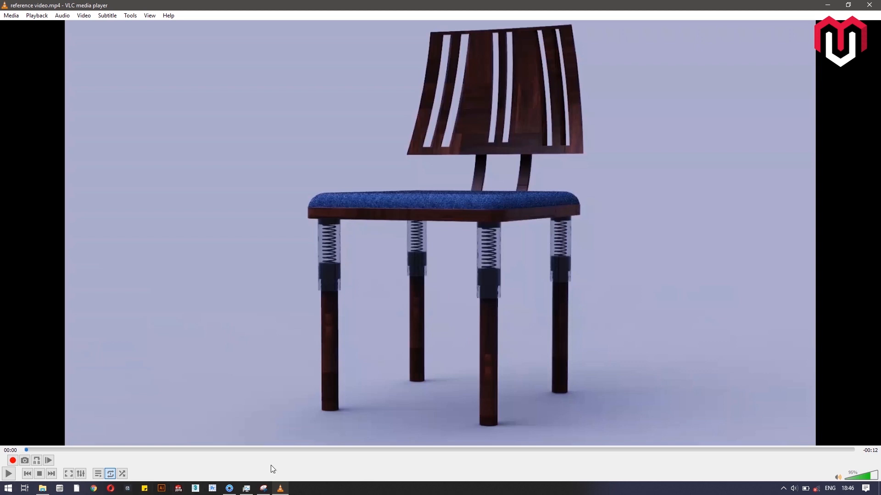
Return to KeyShot, close the animation timeline and properties windows, and orbit the chair to a three-quarter view
{"action": "left_click", "coordinate": [230, 489]}
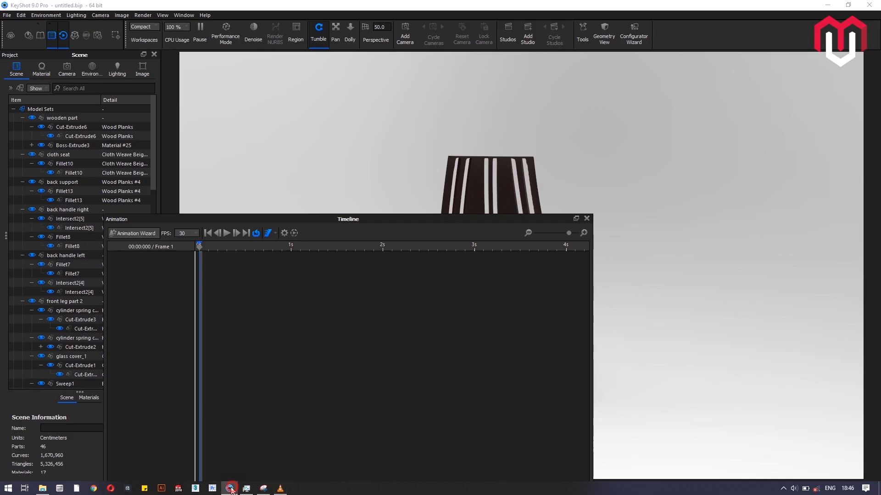
{"action": "left_click", "coordinate": [587, 219]}
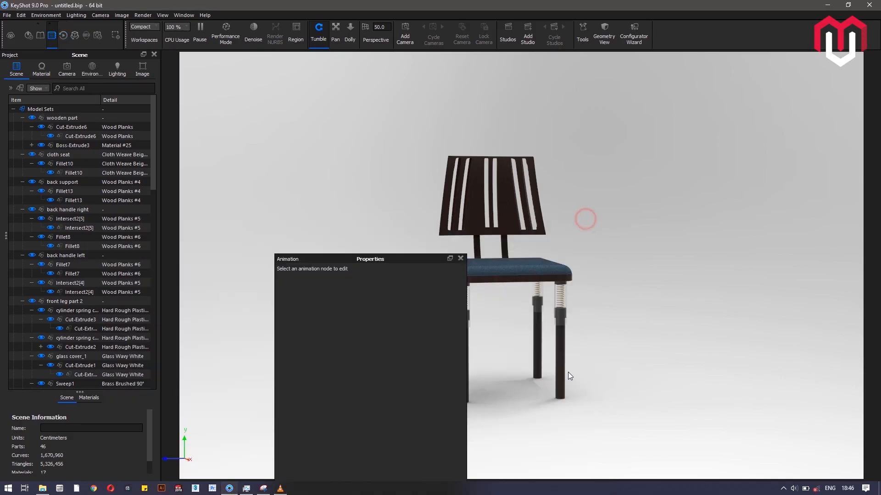
{"action": "left_click", "coordinate": [461, 259]}
{"action": "left_click_drag", "start_coordinate": [665, 338], "coordinate": [606, 305]}
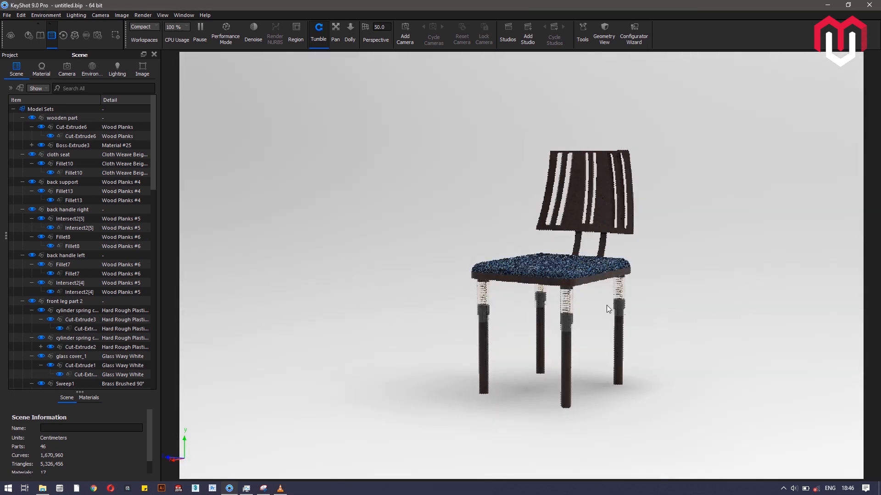
Frame the whole chair closer and more central in the viewport, in a three-quarter view from about seat height
{"action": "scroll", "coordinate": [607, 306], "scroll_direction": "up", "scroll_amount": 5}
{"action": "scroll", "coordinate": [624, 349], "scroll_direction": "down", "scroll_amount": 2}
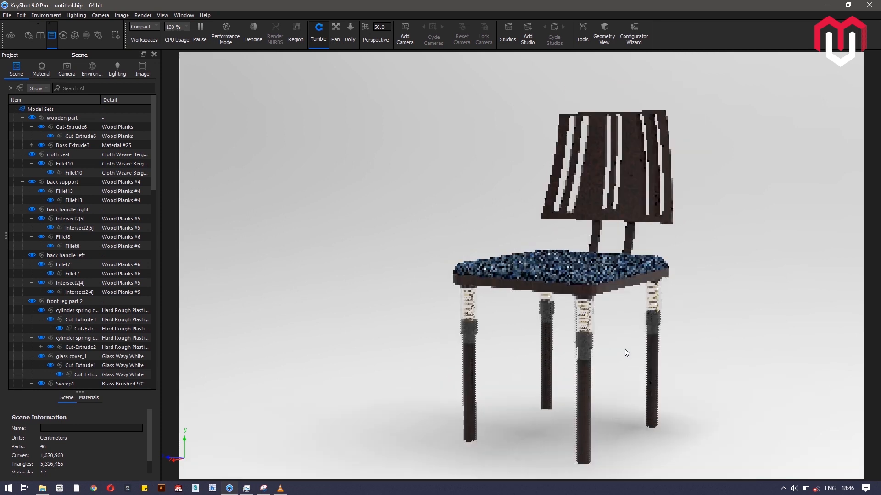
{"action": "left_click_drag", "start_coordinate": [625, 336], "coordinate": [552, 312]}
{"action": "left_click_drag", "start_coordinate": [509, 315], "coordinate": [612, 305]}
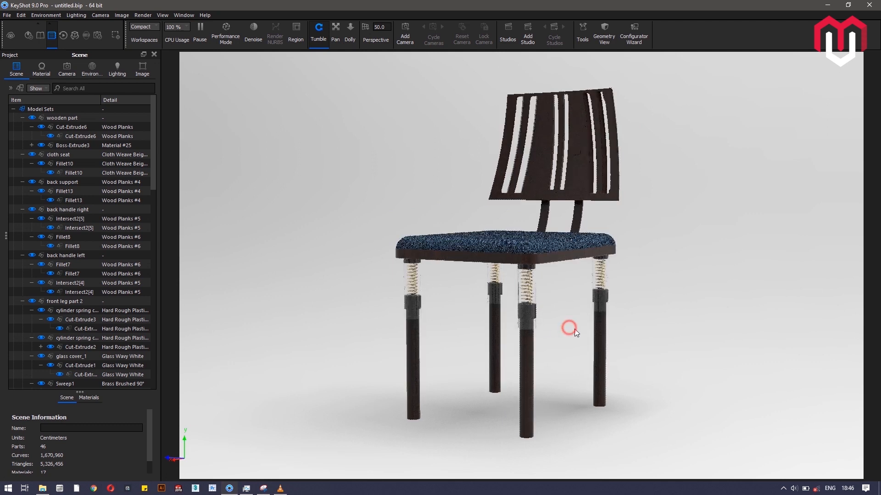
{"action": "left_click_drag", "start_coordinate": [569, 329], "coordinate": [584, 330]}
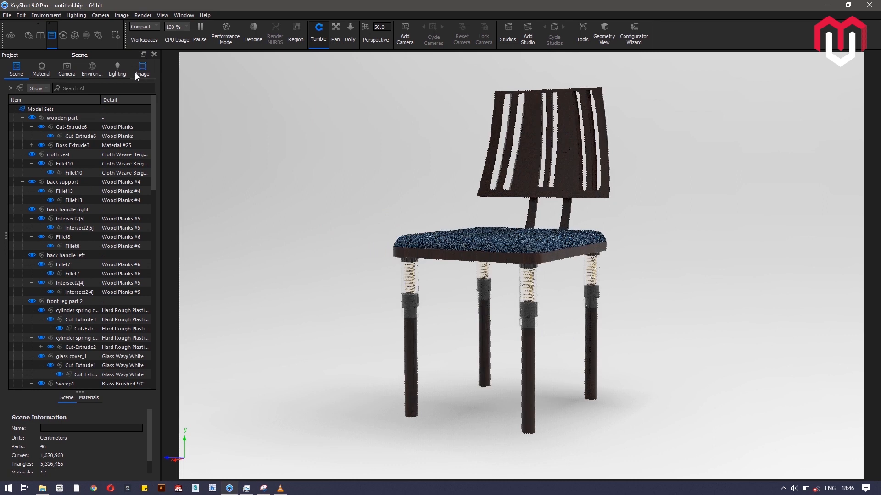
Set the free camera's distance to 300.216 cm and its azimuth to 157.982°
{"action": "left_click", "coordinate": [60, 70]}
{"action": "left_click", "coordinate": [144, 196]}
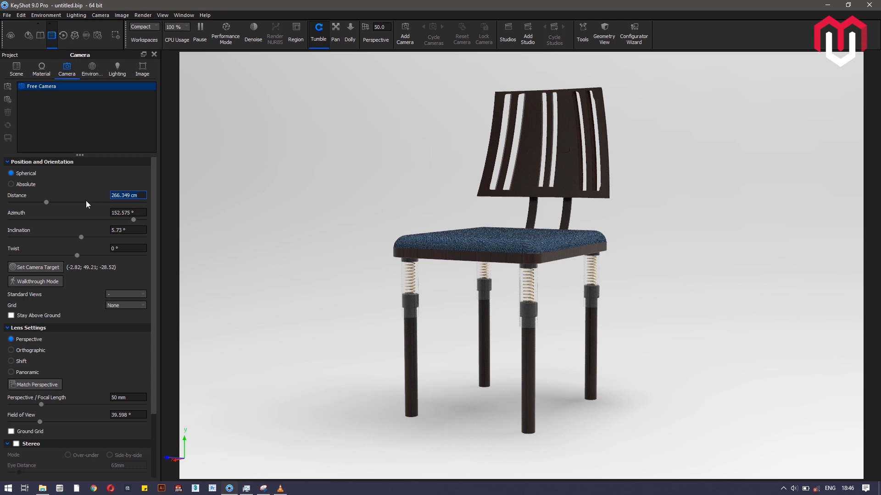
{"action": "type", "text": "300"}
{"action": "key", "text": "Return"}
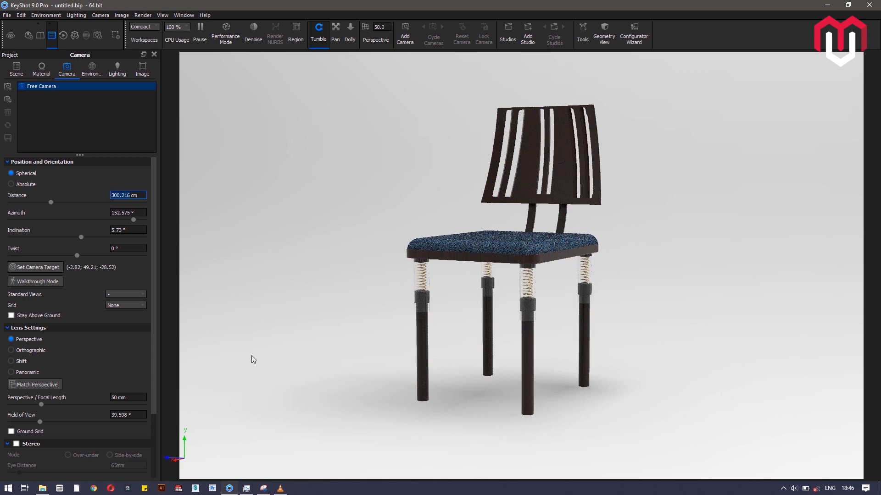
{"action": "double_click", "coordinate": [134, 213]}
{"action": "type", "text": "157"}
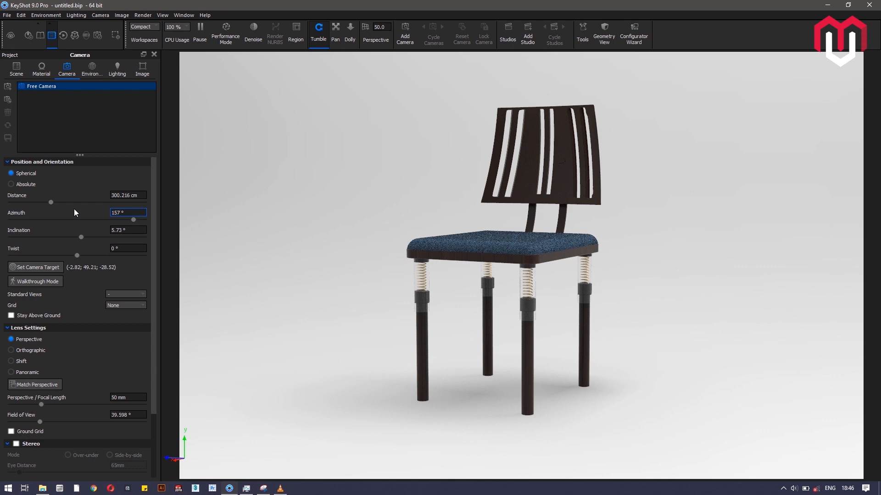
{"action": "type", "text": ".982"}
{"action": "key", "text": "Return"}
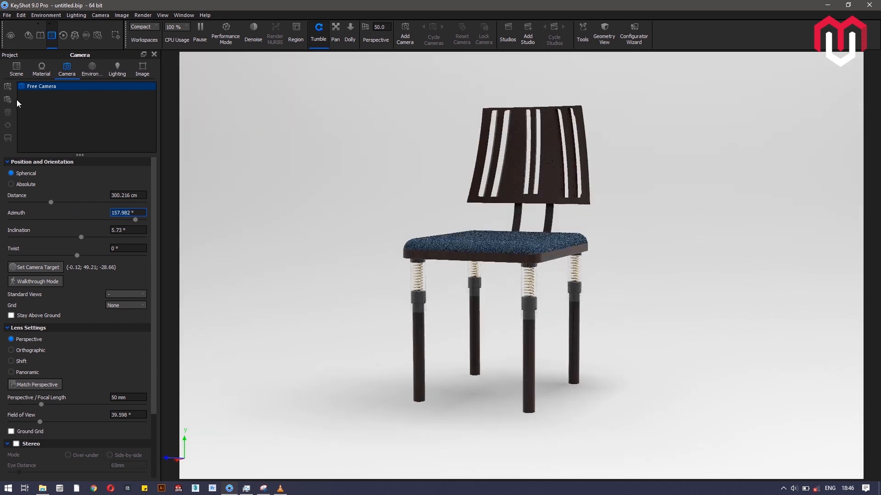
Save the current view as a new camera named "aniamtion camera" and go back to the scene's part list
{"action": "left_click", "coordinate": [7, 86]}
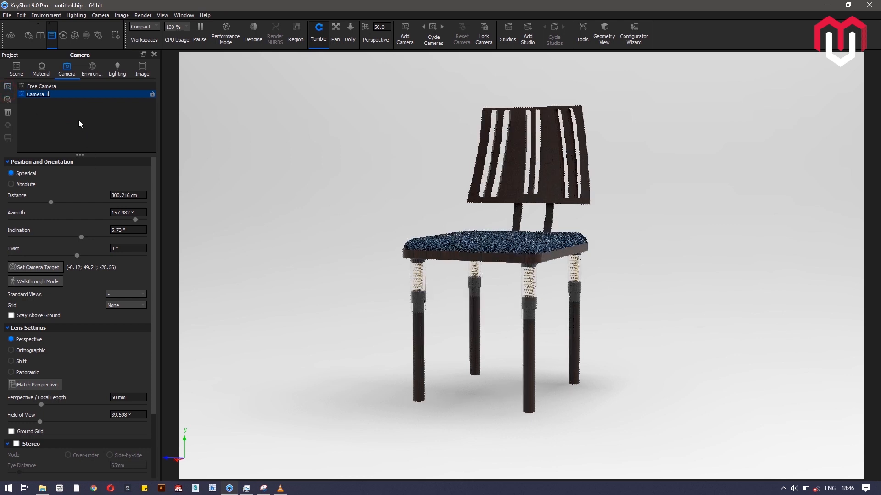
{"action": "type", "text": "aniamtion c"}
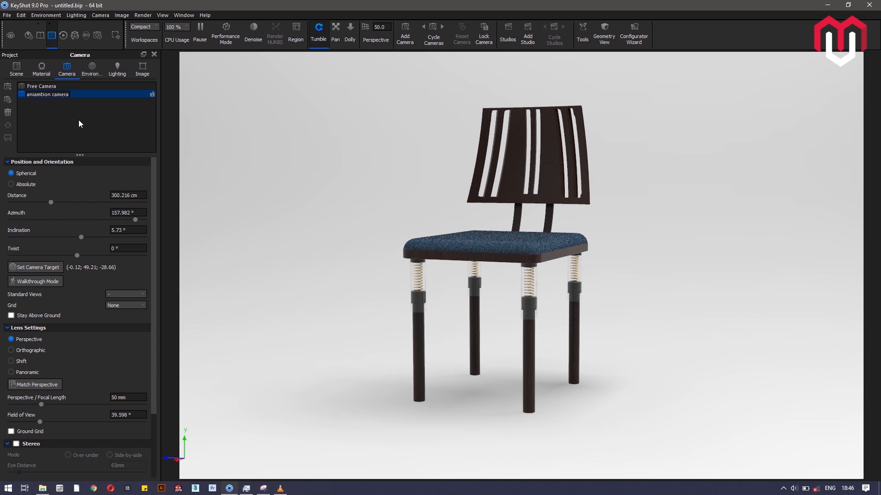
{"action": "key", "text": "Return"}
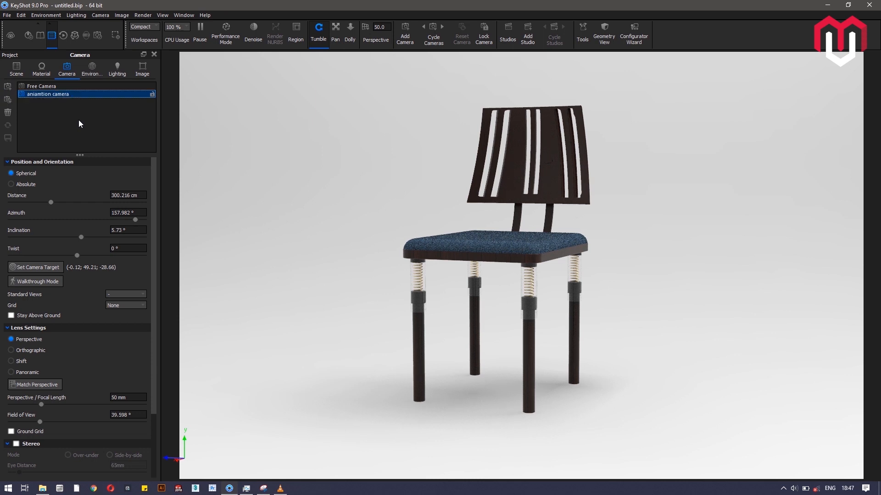
{"action": "left_click", "coordinate": [17, 69]}
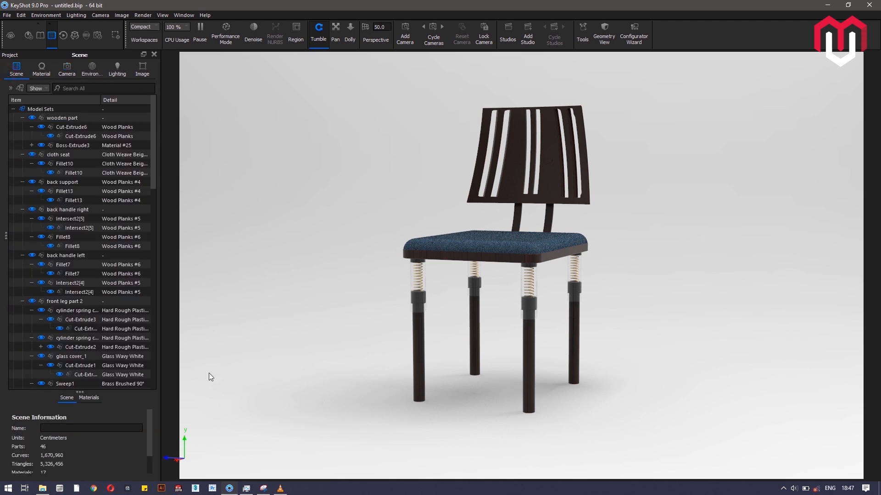
Switch to VLC, scrub through the reference video to study its camera movement, and return to KeyShot
{"action": "left_click", "coordinate": [280, 488]}
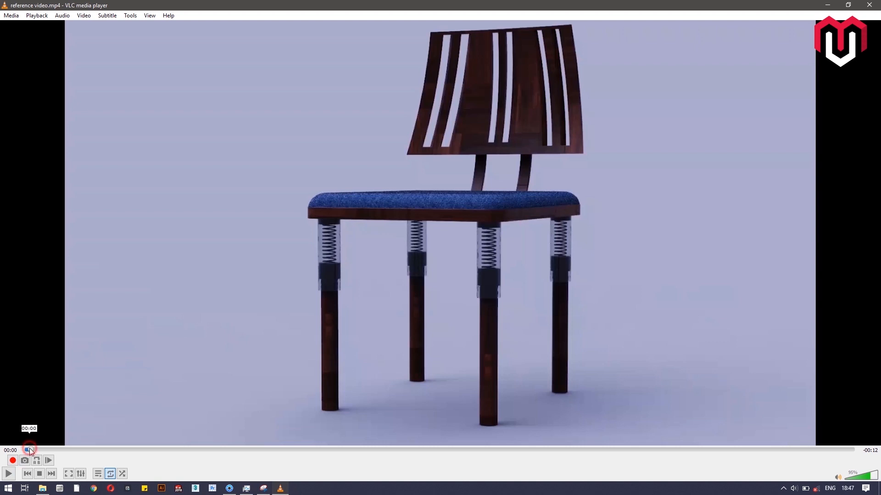
{"action": "left_click_drag", "start_coordinate": [29, 450], "coordinate": [735, 454]}
{"action": "left_click", "coordinate": [830, 5]}
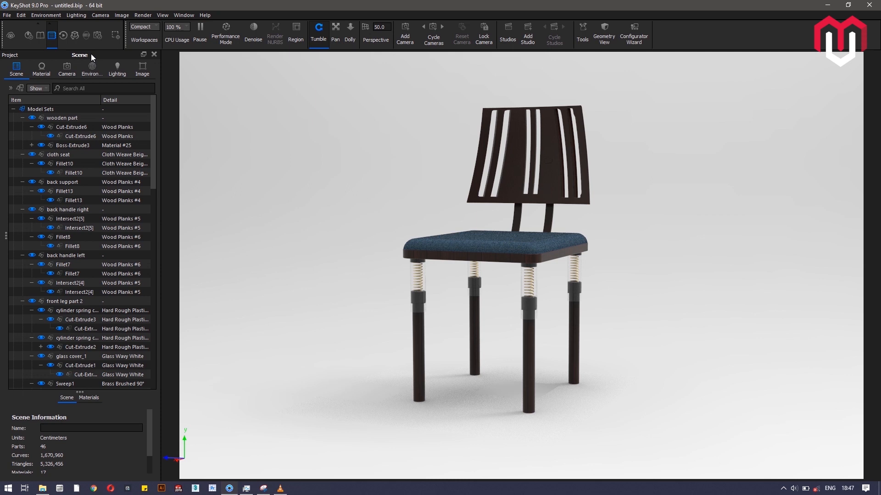
{"action": "left_click_drag", "start_coordinate": [96, 53], "coordinate": [634, 128]}
{"action": "left_click_drag", "start_coordinate": [714, 115], "coordinate": [96, 53]}
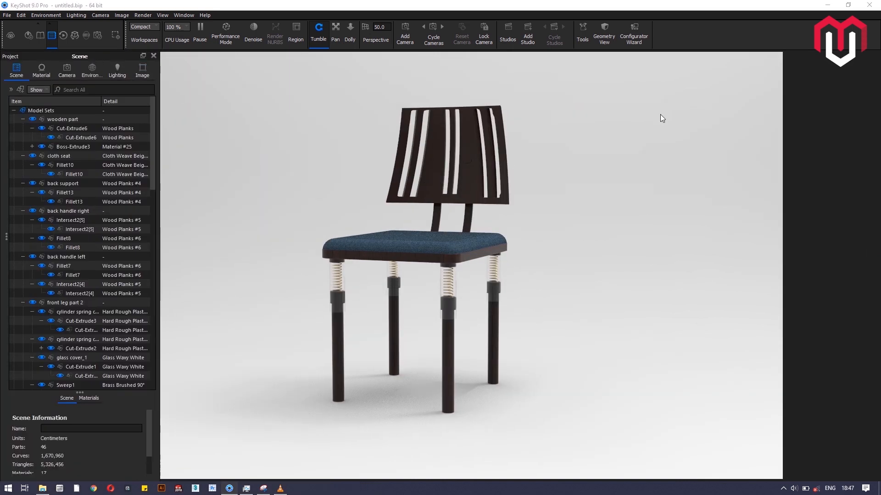
{"action": "left_click", "coordinate": [69, 51]}
{"action": "left_click", "coordinate": [87, 54]}
Open the animation timeline and use the Animation Wizard to add an Orbit camera animation to "aniamtion camera"
{"action": "key", "text": "a"}
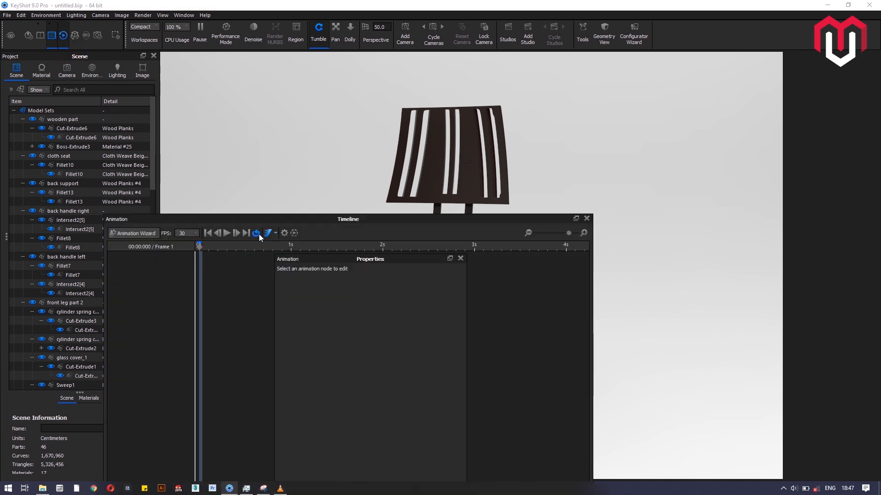
{"action": "left_click", "coordinate": [136, 234]}
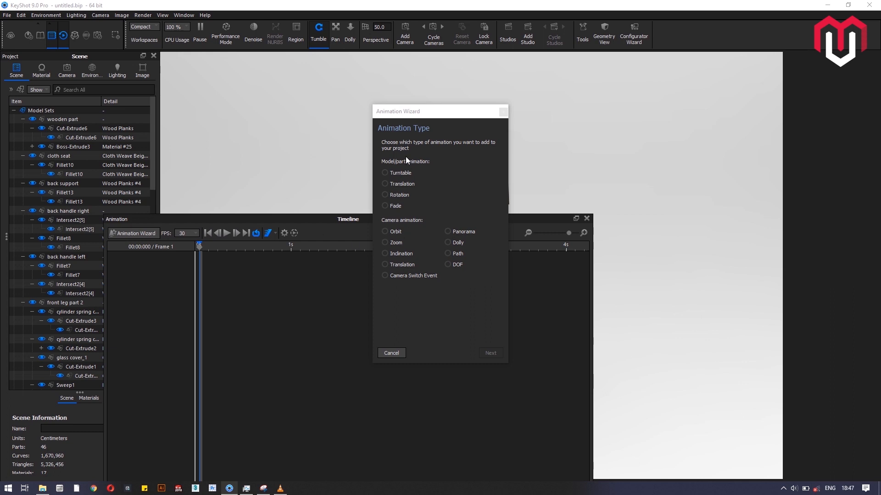
{"action": "left_click", "coordinate": [397, 232]}
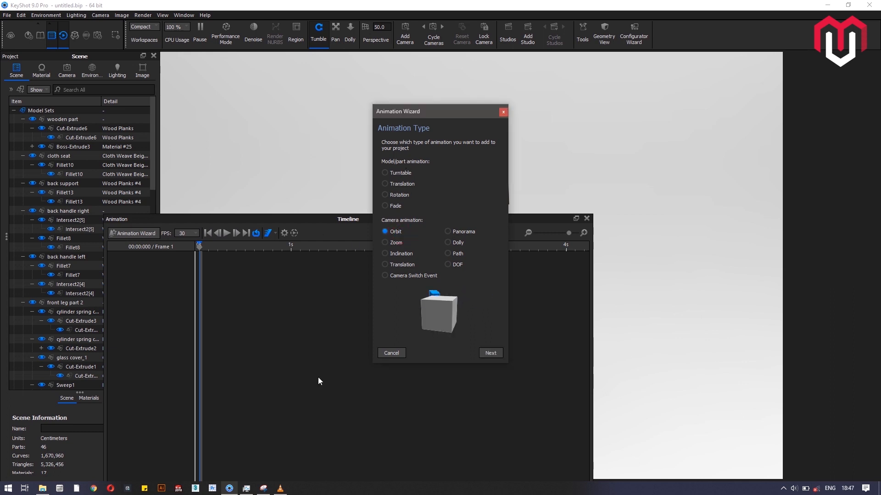
{"action": "left_click", "coordinate": [491, 353]}
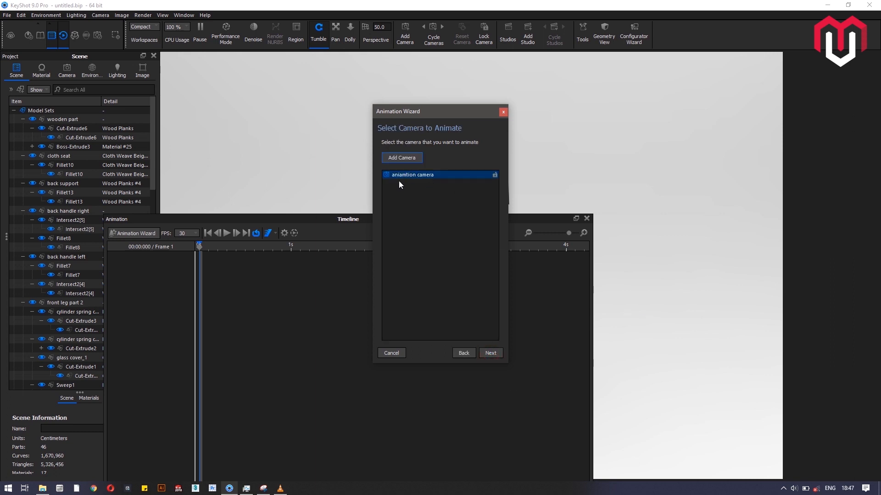
{"action": "left_click", "coordinate": [491, 353]}
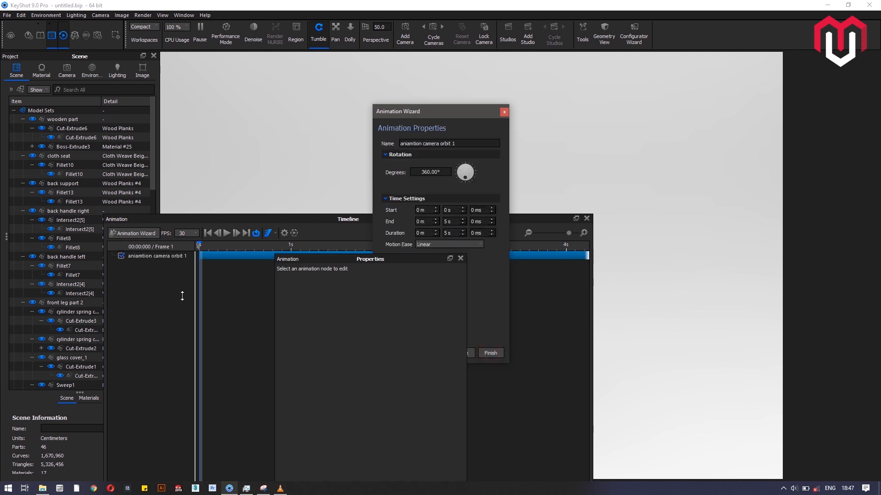
Set the camera orbit's end time to 12 s and its rotation to 350°, and finish the wizard
{"action": "left_click", "coordinate": [461, 258]}
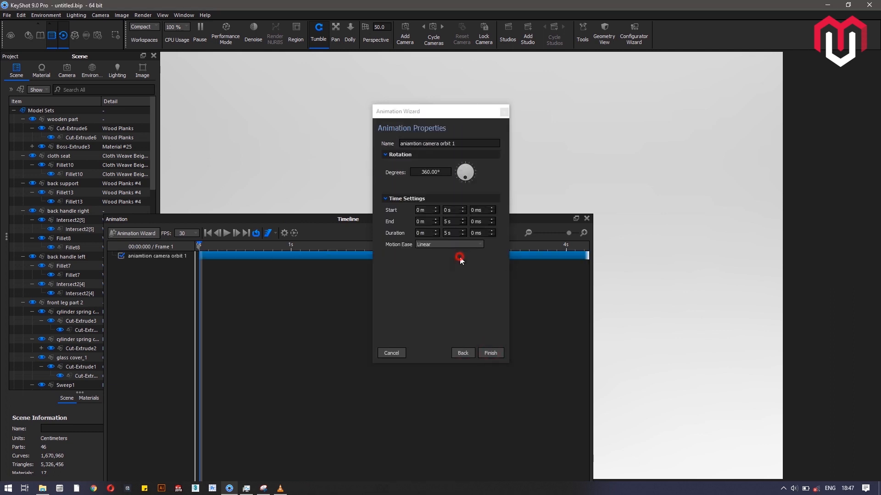
{"action": "double_click", "coordinate": [454, 221]}
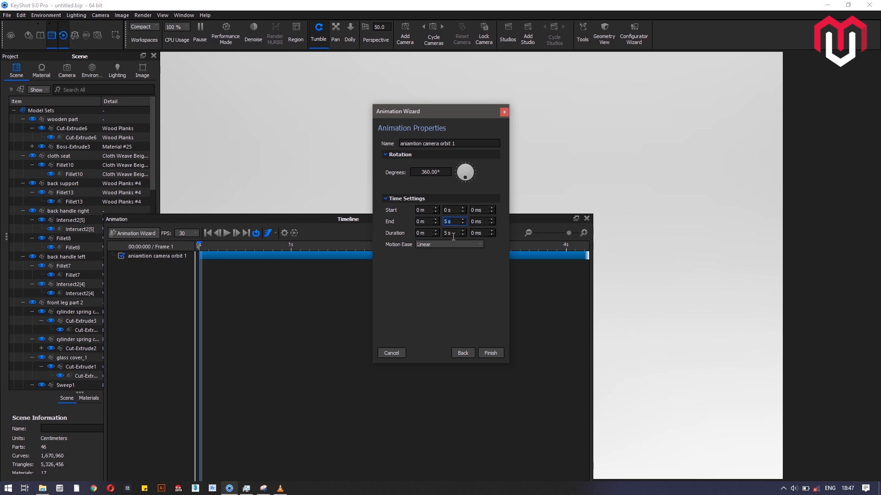
{"action": "double_click", "coordinate": [442, 172]}
{"action": "type", "text": "350"}
{"action": "key", "text": "Return"}
{"action": "left_click", "coordinate": [489, 353]}
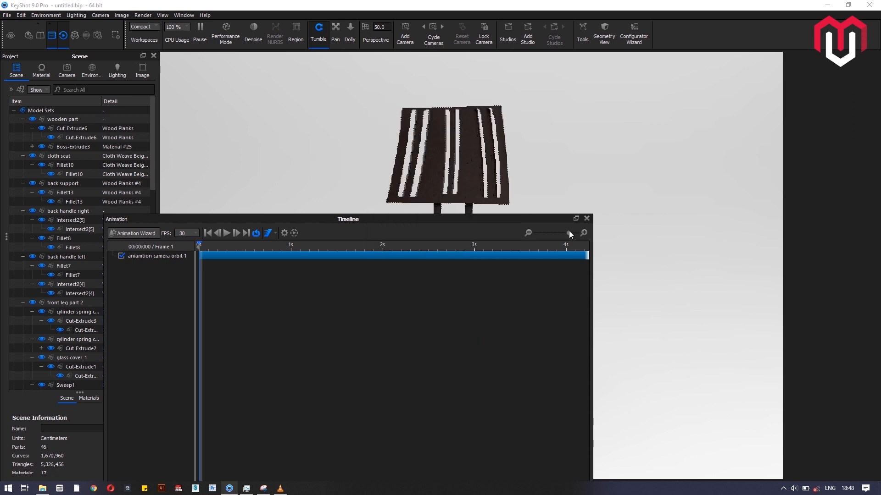
Fit the full orbit in the timeline, uncover the chair, and scrub to 12 s to check the final camera angle
{"action": "left_click_drag", "start_coordinate": [569, 232], "coordinate": [562, 236]}
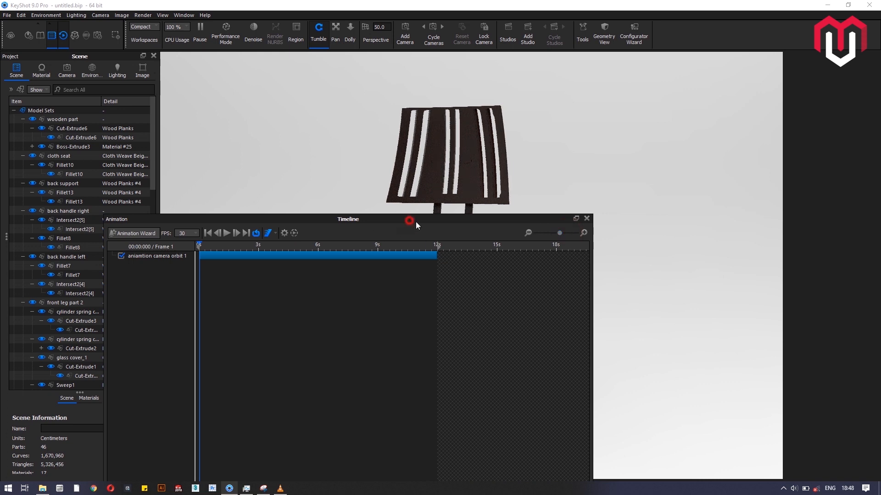
{"action": "left_click_drag", "start_coordinate": [415, 221], "coordinate": [535, 384]}
{"action": "left_click", "coordinate": [362, 418]}
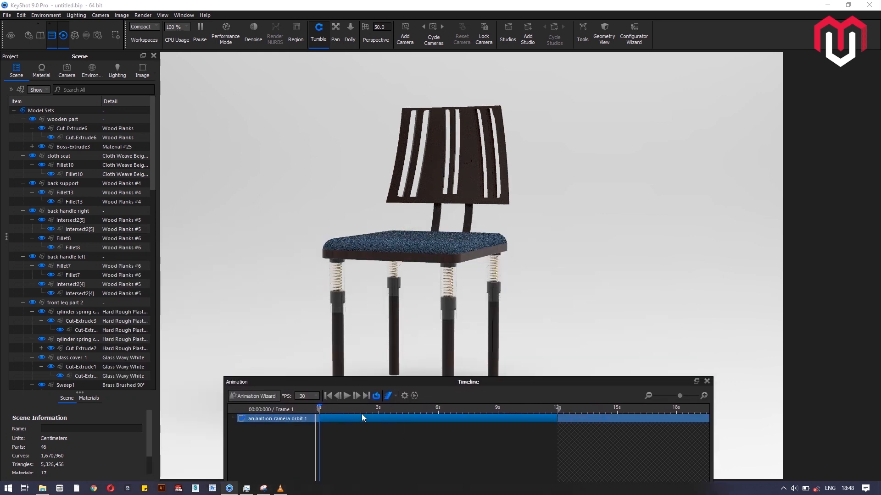
{"action": "left_click_drag", "start_coordinate": [331, 408], "coordinate": [558, 406]}
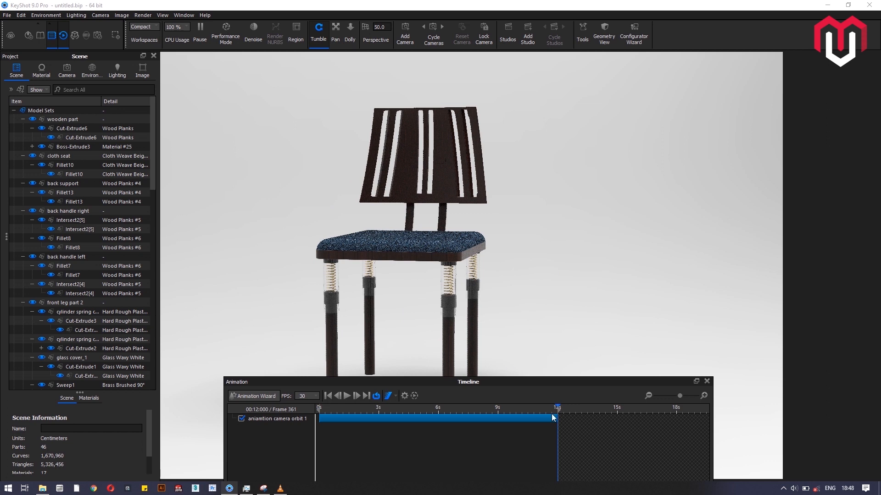
{"action": "mouse_move", "coordinate": [557, 408]}
{"action": "left_mouse_down"}
{"action": "mouse_move", "coordinate": [543, 409]}
{"action": "mouse_move", "coordinate": [551, 412]}
{"action": "left_mouse_up"}
Set the camera orbit's rotation to 338° in its properties and check the camera angle near the end of the timeline
{"action": "left_click", "coordinate": [384, 418]}
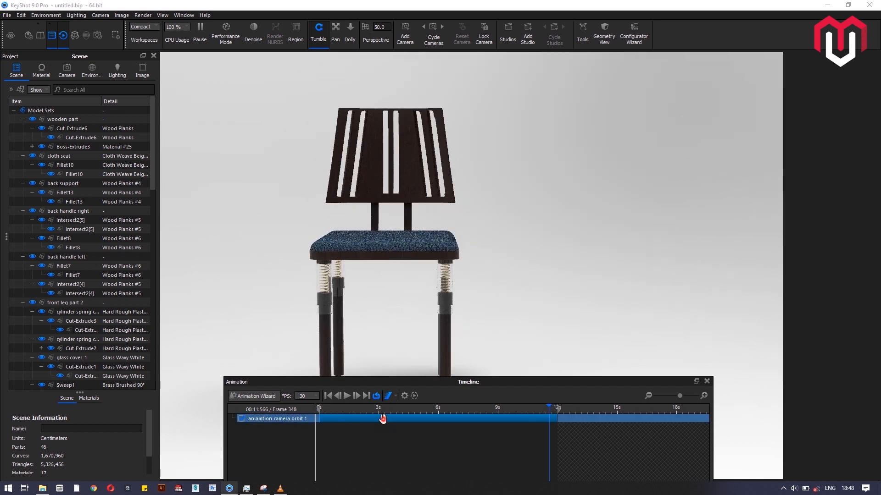
{"action": "double_click", "coordinate": [383, 418]}
{"action": "left_click_drag", "start_coordinate": [398, 257], "coordinate": [333, 148]}
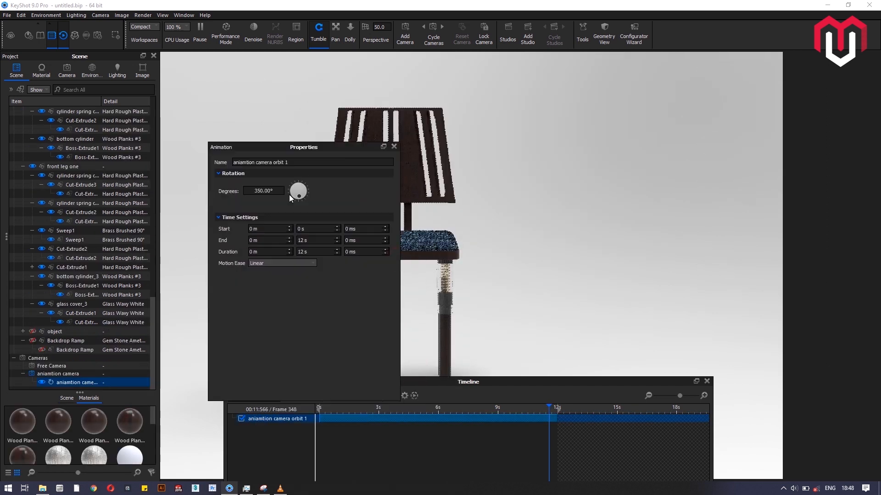
{"action": "double_click", "coordinate": [275, 190]}
{"action": "type", "text": "33"}
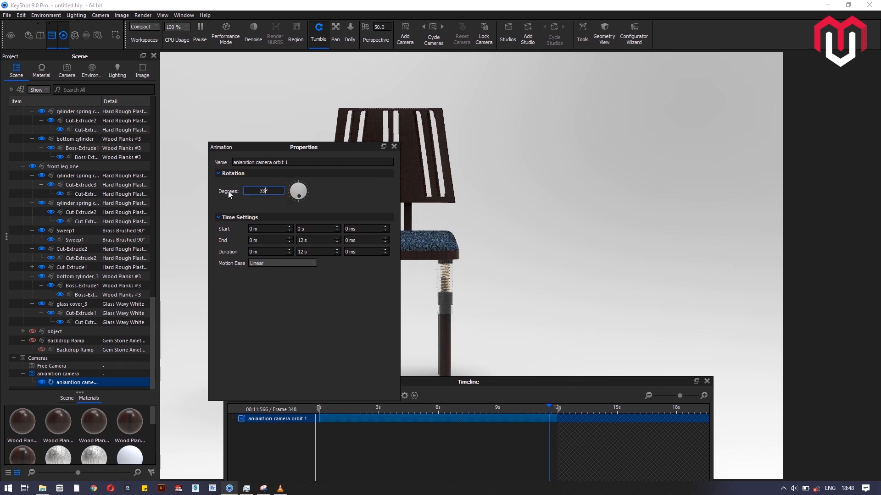
{"action": "type", "text": "8"}
{"action": "key", "text": "Return"}
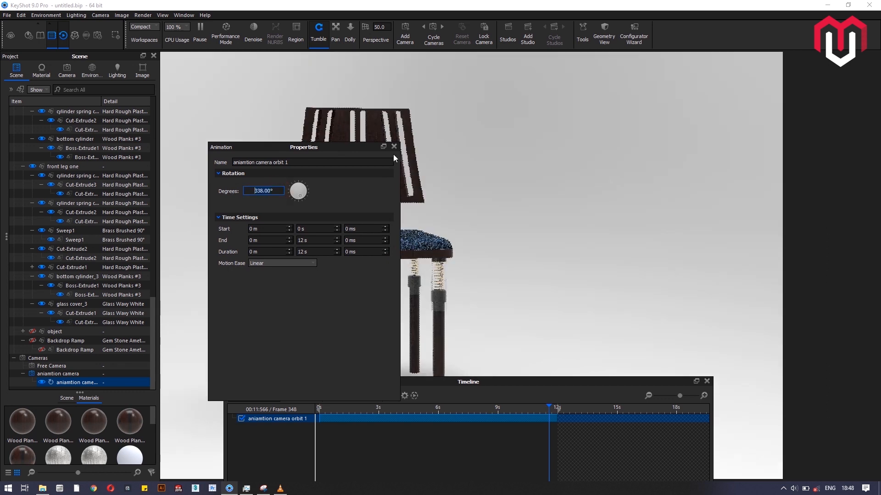
{"action": "left_click", "coordinate": [393, 147]}
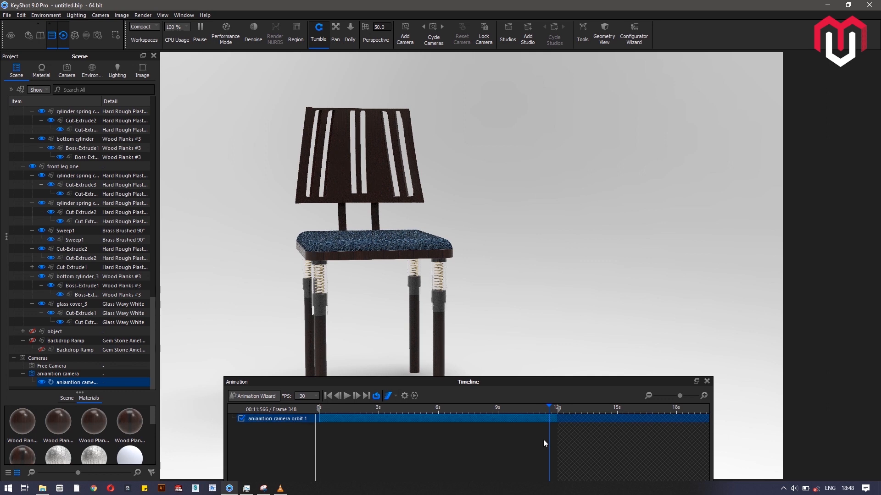
{"action": "left_click", "coordinate": [555, 408]}
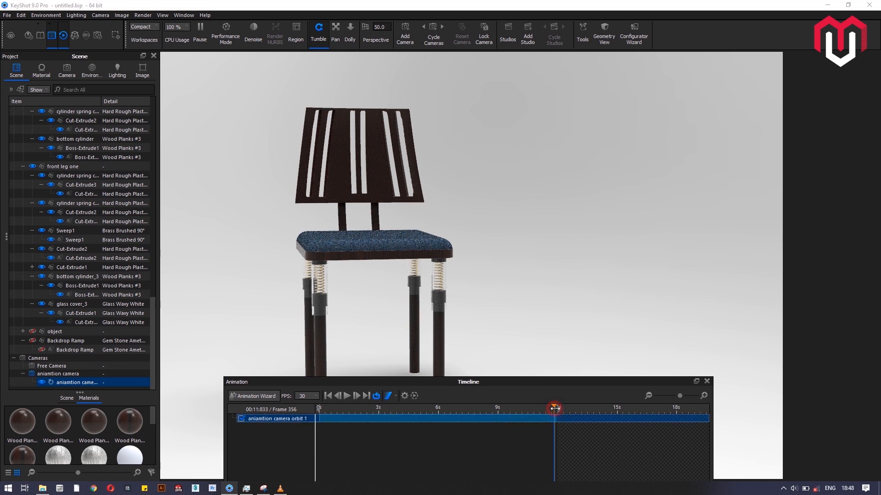
{"action": "left_click_drag", "start_coordinate": [554, 408], "coordinate": [556, 409]}
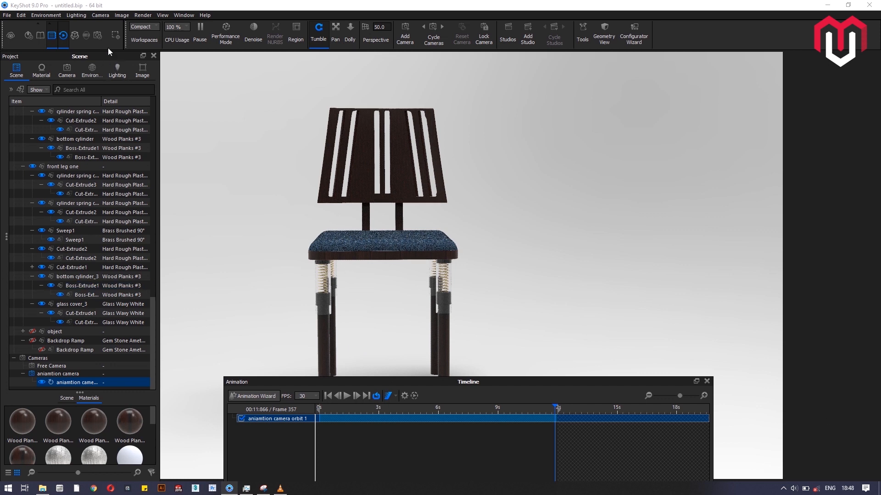
Widen the image preview area and look through the resolution presets in the image settings
{"action": "left_click_drag", "start_coordinate": [108, 56], "coordinate": [18, 100]}
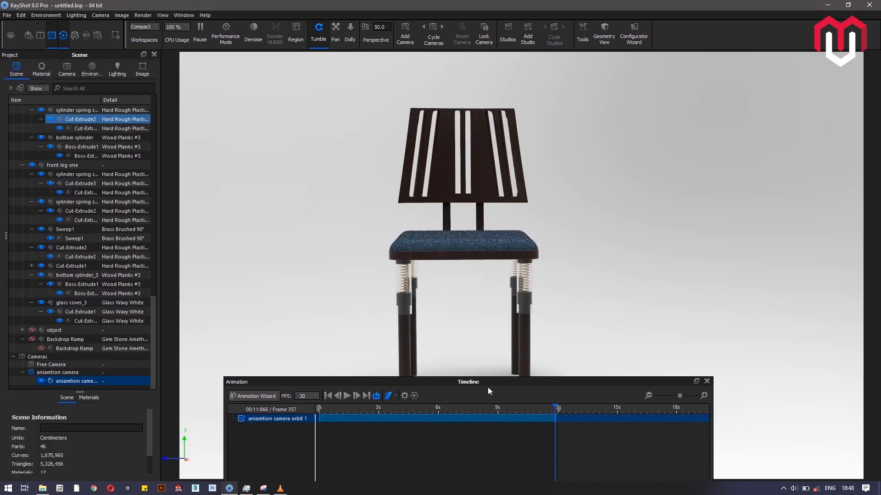
{"action": "left_click_drag", "start_coordinate": [489, 387], "coordinate": [578, 301]}
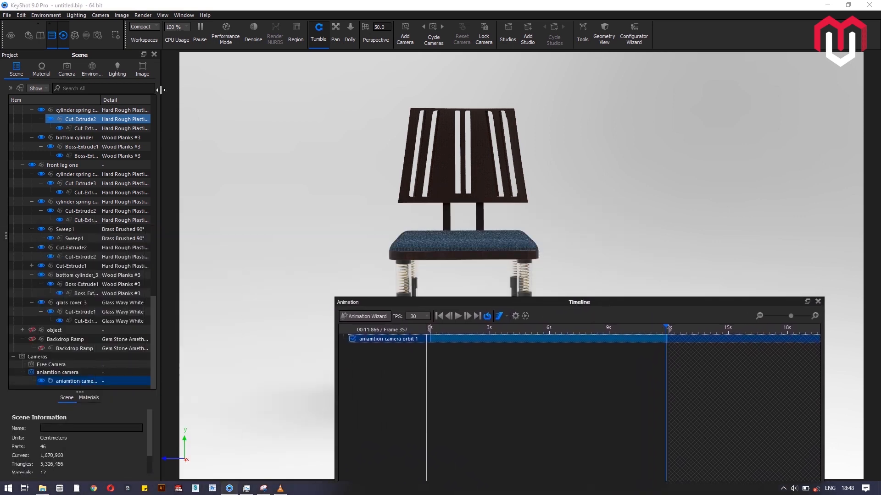
{"action": "left_click", "coordinate": [142, 69]}
{"action": "left_click", "coordinate": [137, 96]}
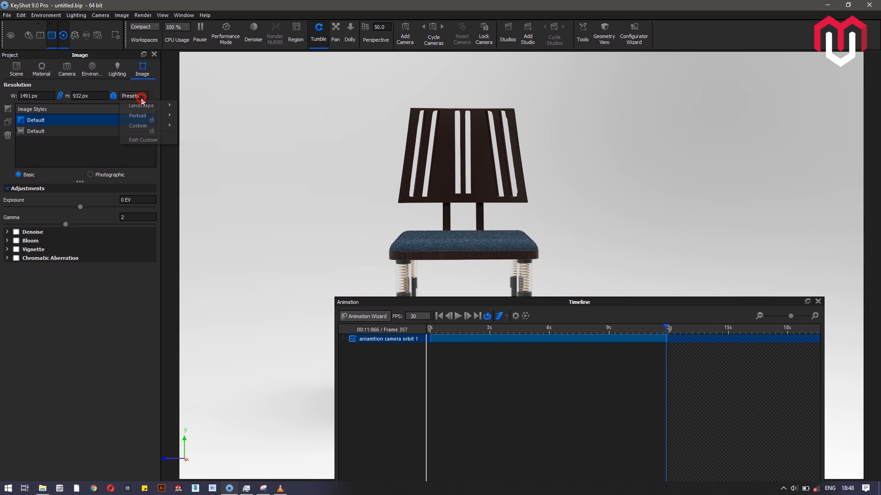
{"action": "mouse_move", "coordinate": [152, 106]}
{"action": "left_click", "coordinate": [216, 224]}
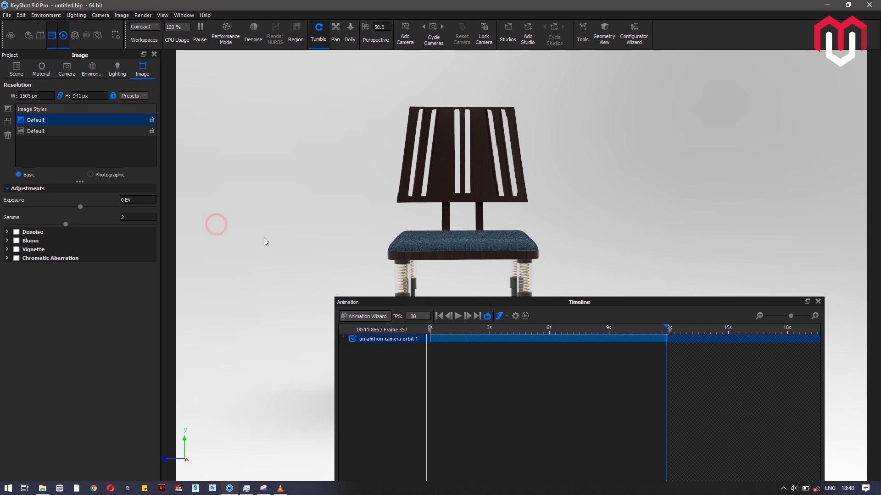
Uncover the position and orientation settings of "aniamtion camera" and set its inclination to 8.084°
{"action": "left_click_drag", "start_coordinate": [534, 299], "coordinate": [175, 264]}
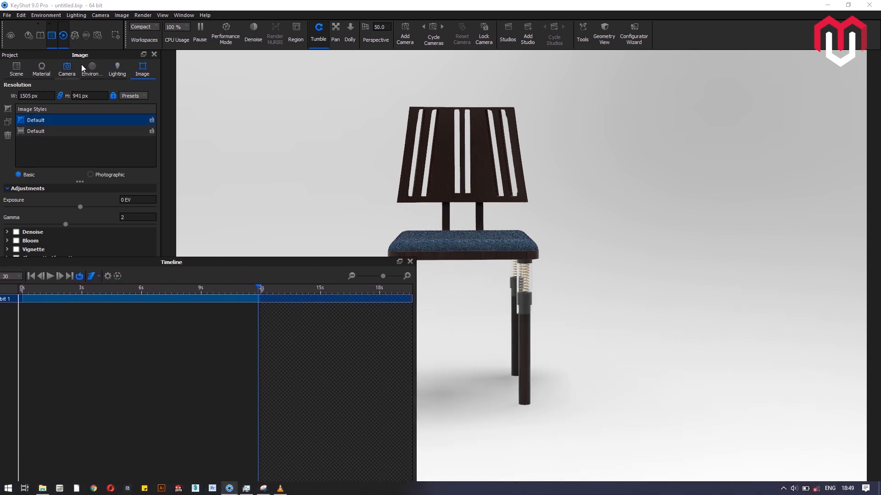
{"action": "left_click", "coordinate": [65, 71]}
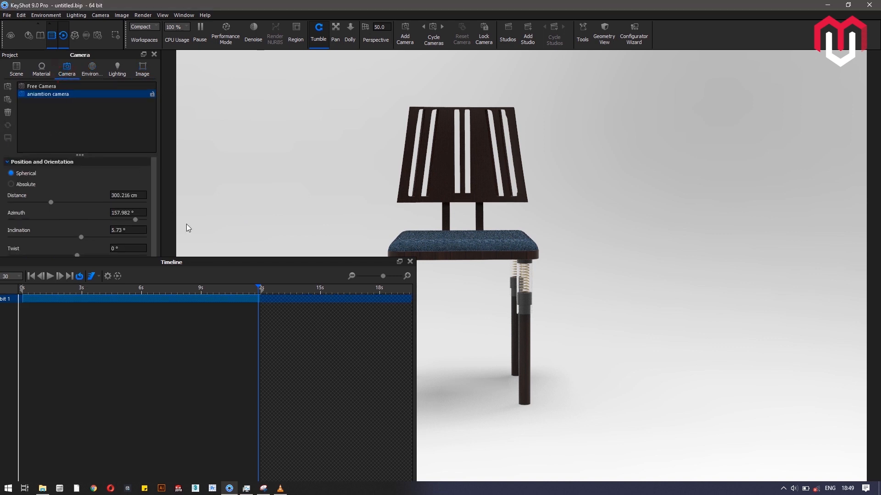
{"action": "left_click_drag", "start_coordinate": [254, 262], "coordinate": [193, 259]}
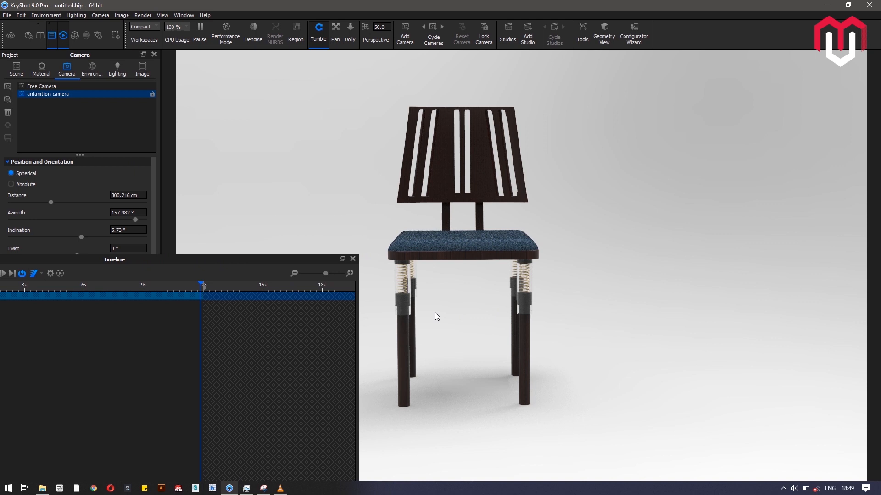
{"action": "left_click_drag", "start_coordinate": [153, 257], "coordinate": [183, 324]}
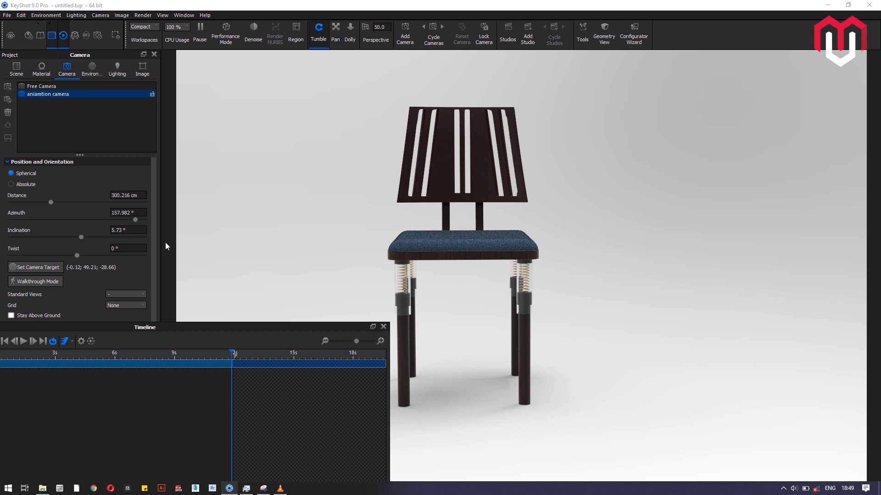
{"action": "left_click", "coordinate": [139, 231]}
{"action": "type", "text": "8"}
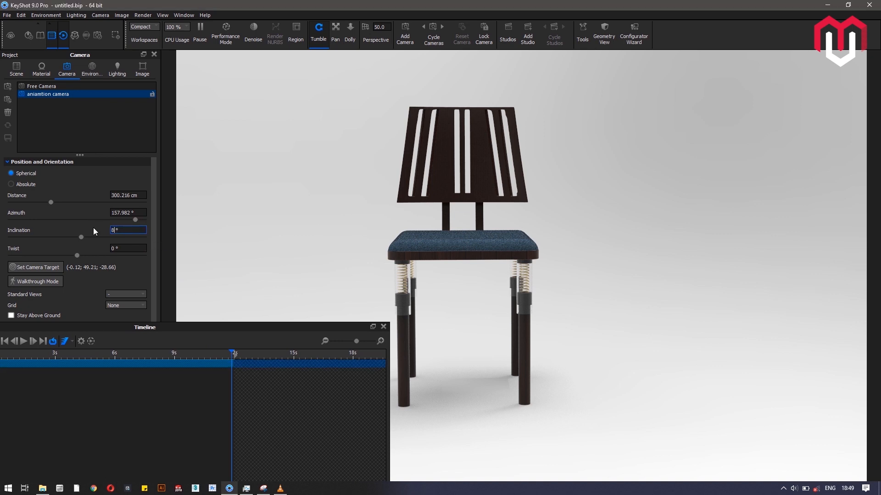
{"action": "type", "text": ".084"}
{"action": "key", "text": "Return"}
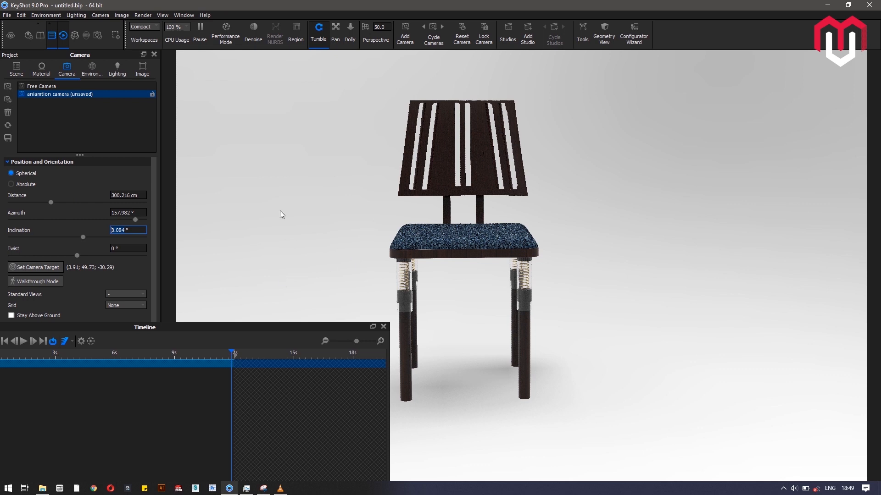
Pan the camera so the chair sits nearer the middle of the frame, and save the camera
{"action": "left_click", "coordinate": [350, 253]}
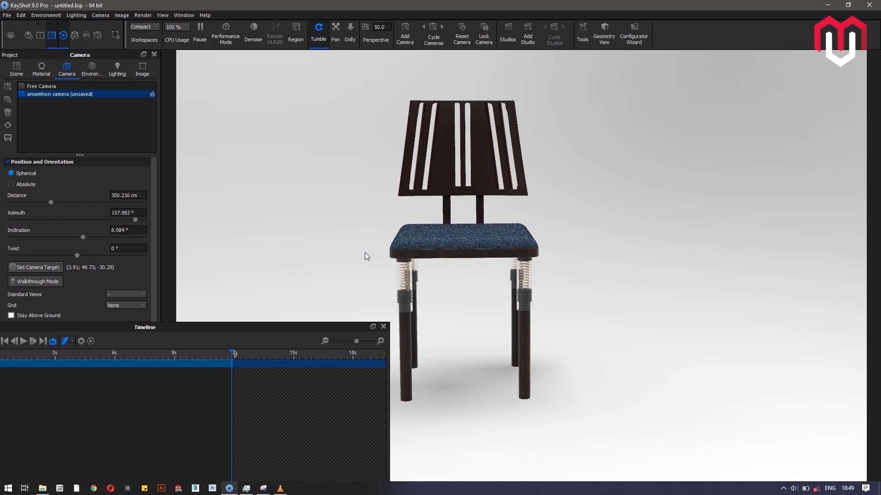
{"action": "middle_click_drag", "start_coordinate": [375, 255], "coordinate": [485, 256]}
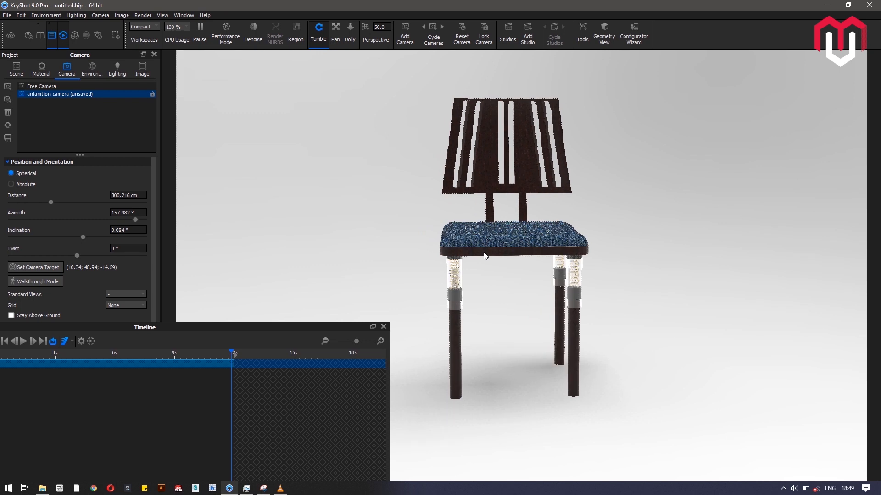
{"action": "left_click", "coordinate": [8, 137]}
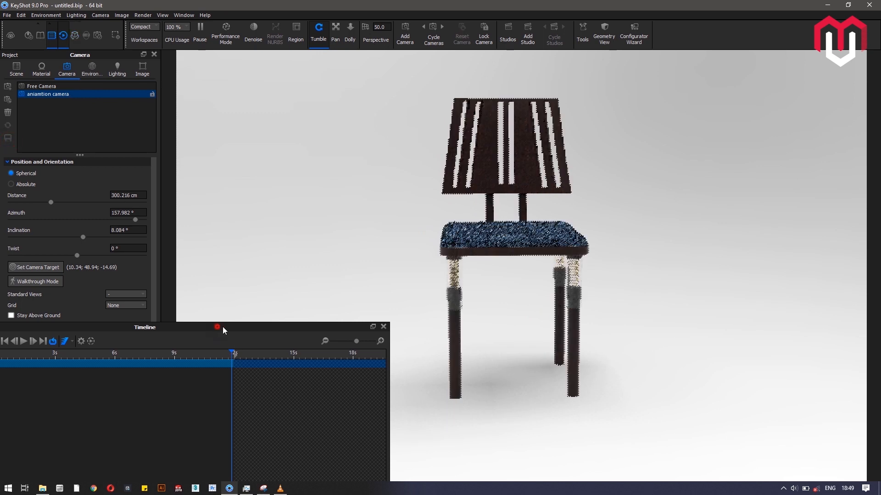
Bring the timeline fully into view and scrub the orbit between its start and middle to review the camera movement
{"action": "double_click", "coordinate": [222, 327]}
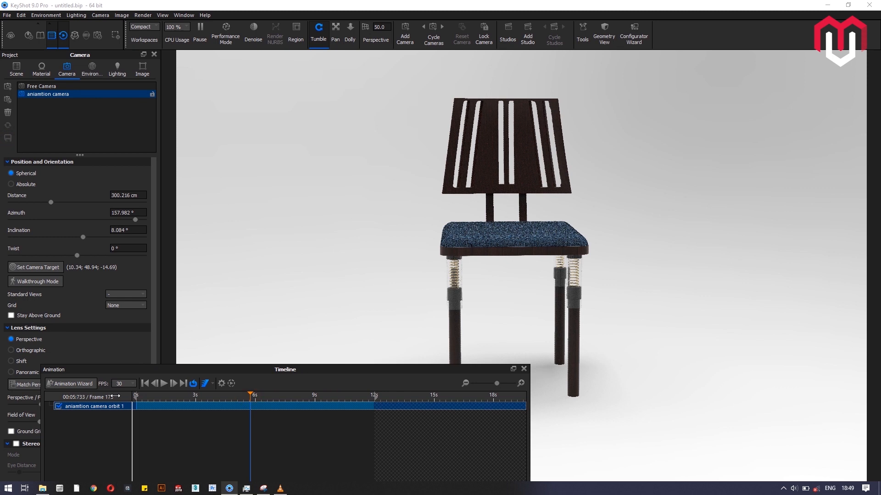
{"action": "left_click_drag", "start_coordinate": [115, 396], "coordinate": [110, 396]}
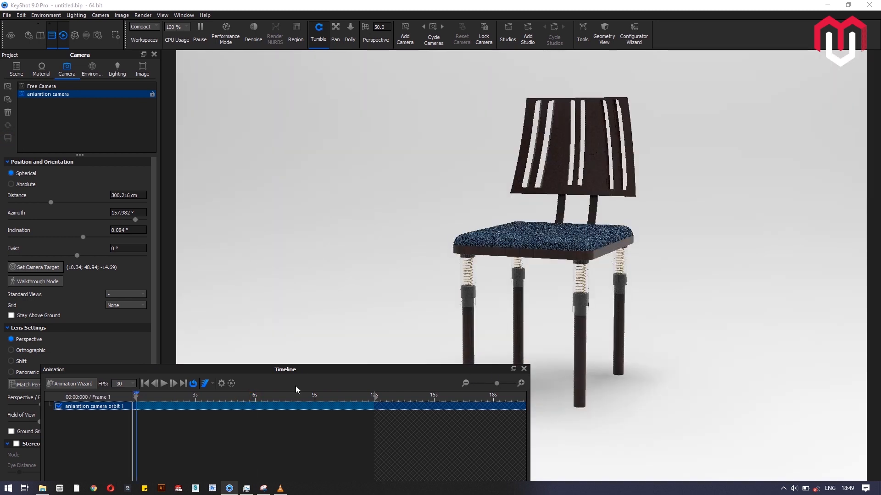
{"action": "left_click", "coordinate": [171, 396]}
{"action": "left_click_drag", "start_coordinate": [182, 396], "coordinate": [215, 398]}
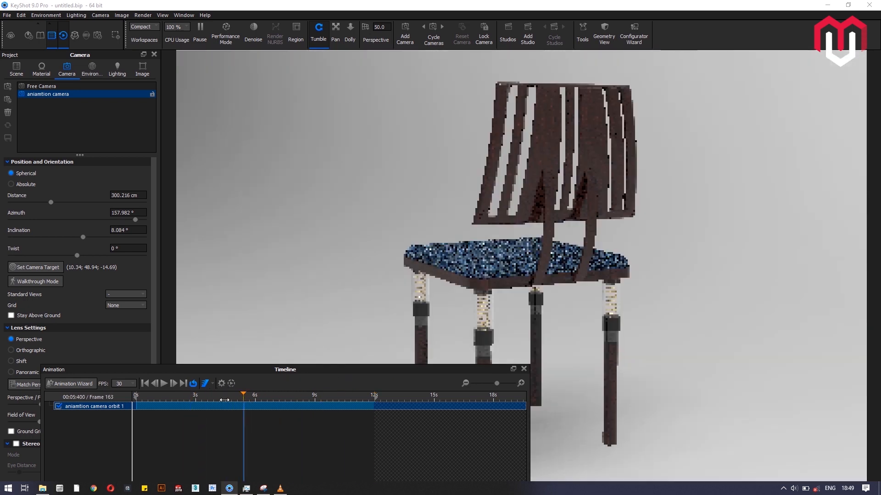
{"action": "left_click_drag", "start_coordinate": [151, 395], "coordinate": [137, 395]}
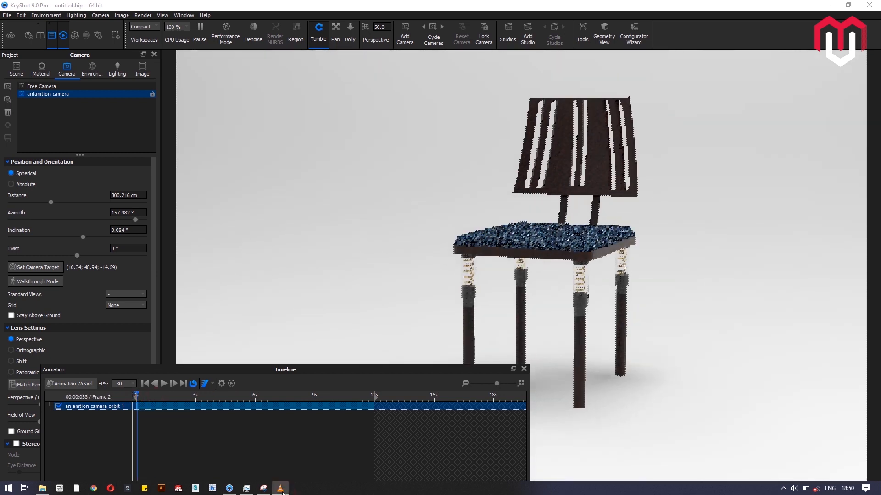
Switch to the reference video in VLC, compare its opening angle with the one at 11 s, and return to KeyShot
{"action": "left_click", "coordinate": [280, 488]}
{"action": "mouse_move", "coordinate": [49, 450]}
{"action": "left_mouse_down"}
{"action": "mouse_move", "coordinate": [15, 449]}
{"action": "mouse_move", "coordinate": [36, 450]}
{"action": "left_mouse_up"}
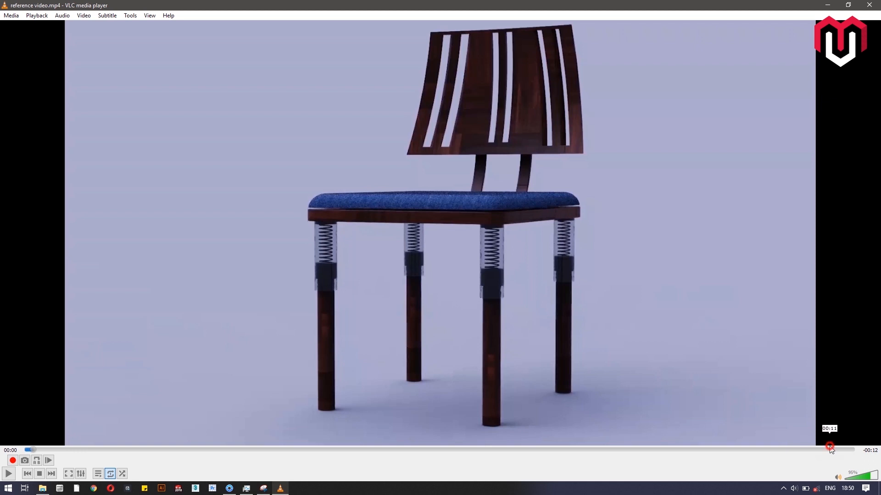
{"action": "left_click", "coordinate": [830, 450]}
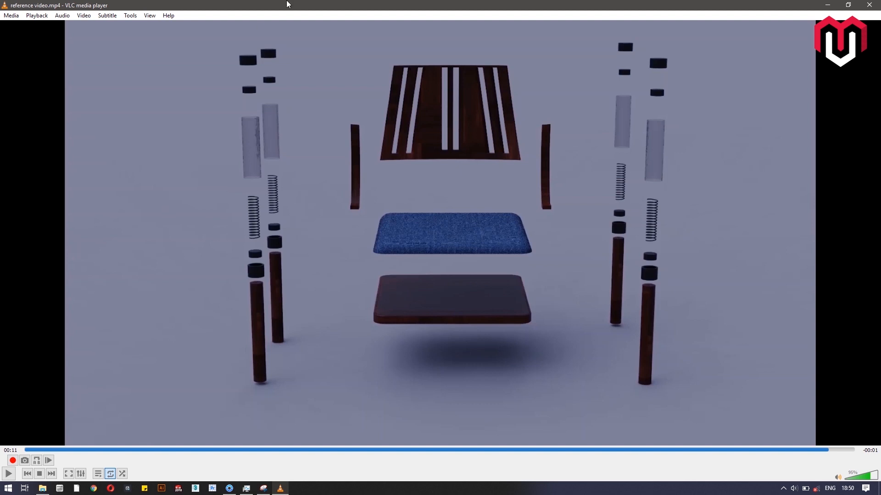
{"action": "left_click", "coordinate": [828, 6]}
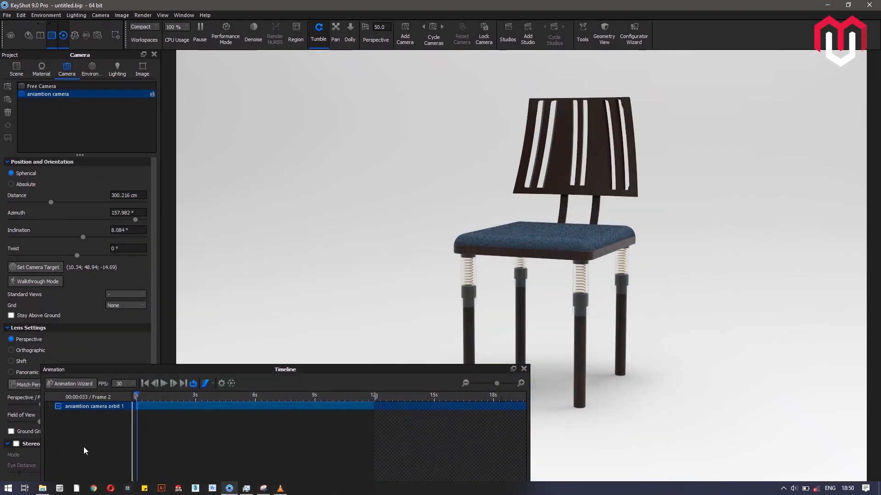
Use the Animation Wizard to add an Inclination camera animation to "aniamtion camera"
{"action": "left_click", "coordinate": [309, 370]}
{"action": "left_click_drag", "start_coordinate": [334, 371], "coordinate": [345, 369]}
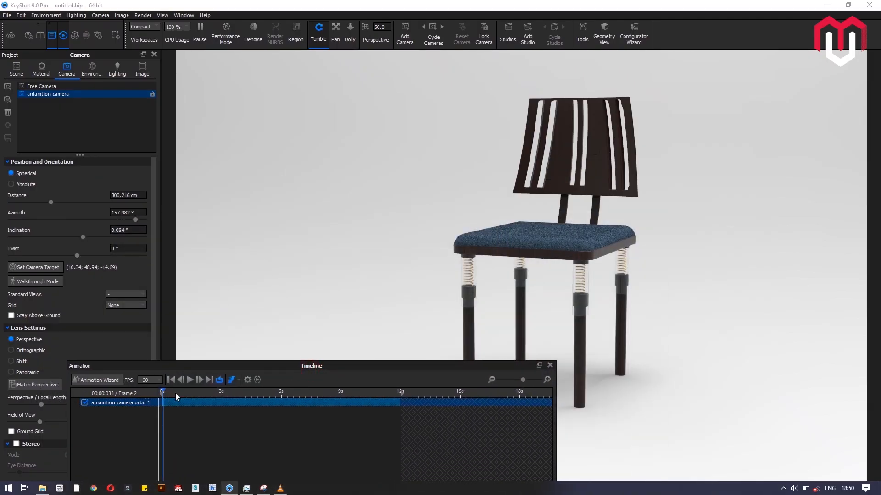
{"action": "left_click", "coordinate": [77, 380]}
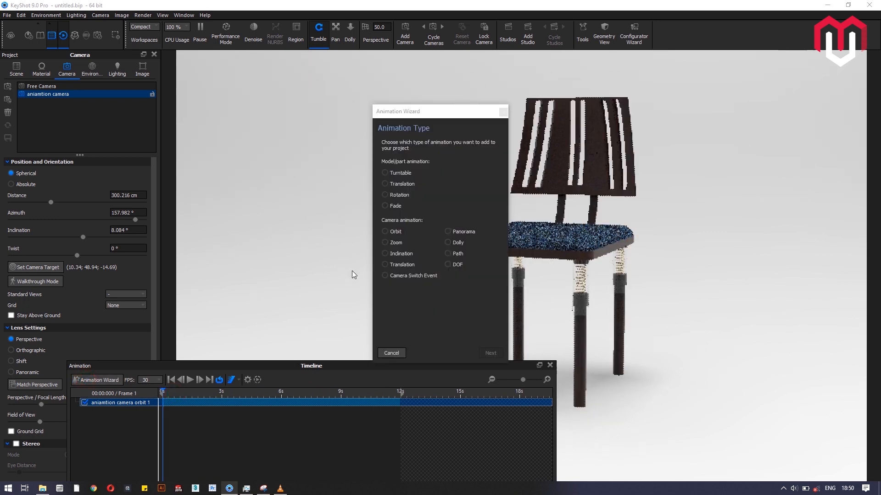
{"action": "left_click", "coordinate": [402, 255]}
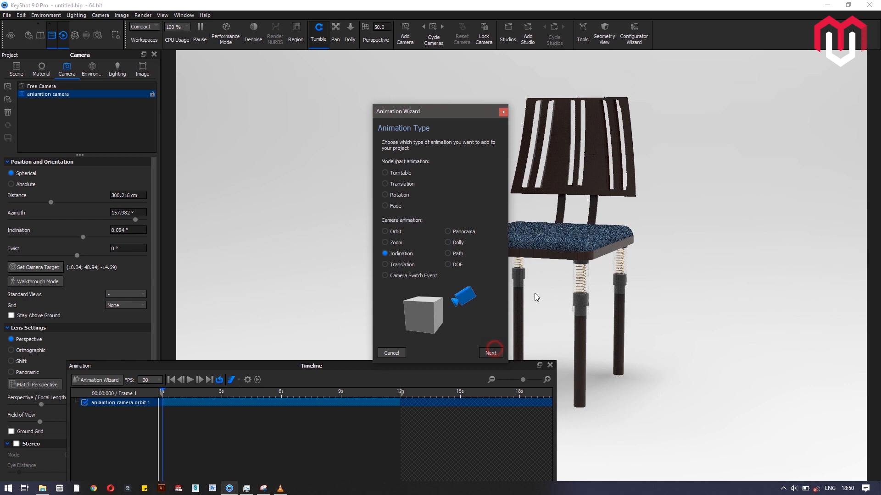
{"action": "left_click", "coordinate": [490, 353]}
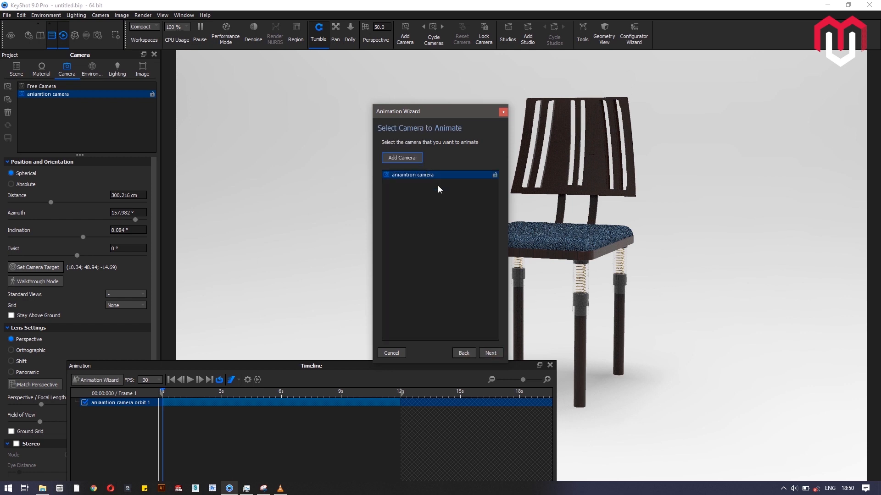
{"action": "left_click", "coordinate": [490, 352]}
{"action": "left_click", "coordinate": [393, 146]}
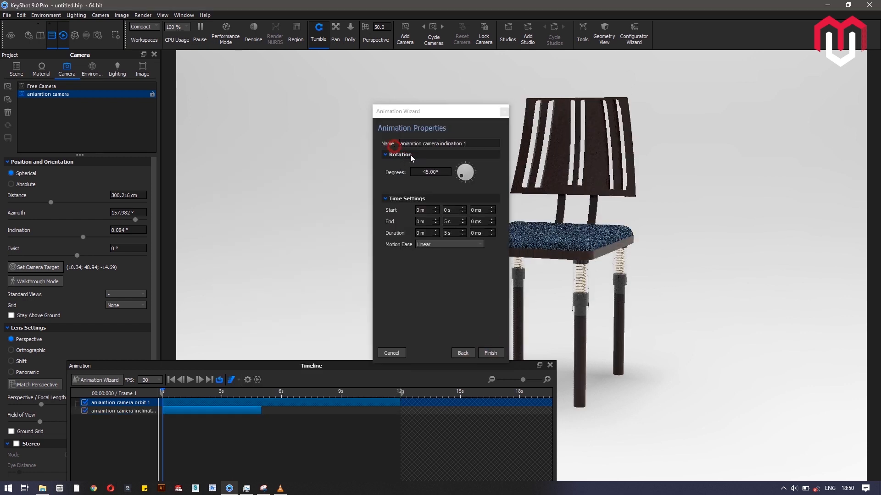
Finish the inclination animation with a 5° rotation and a 12 s end time, and check the camera angle at 12 s
{"action": "left_click", "coordinate": [443, 172]}
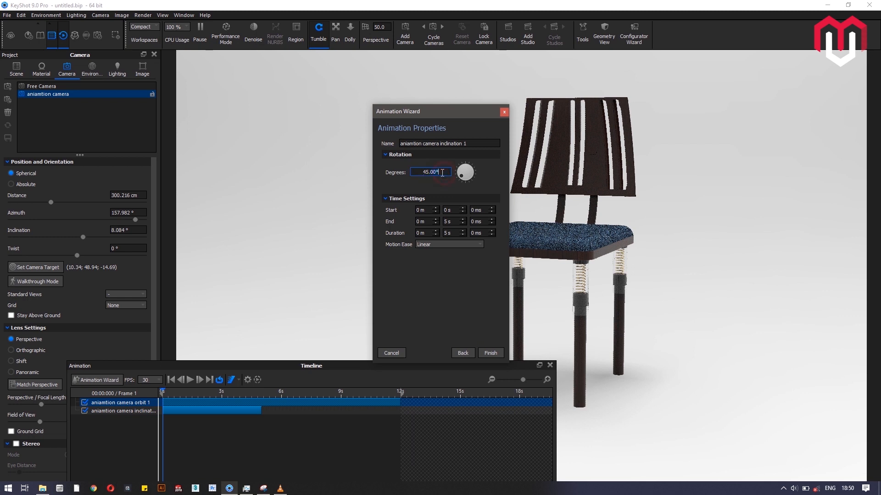
{"action": "left_click_drag", "start_coordinate": [421, 172], "coordinate": [455, 172]}
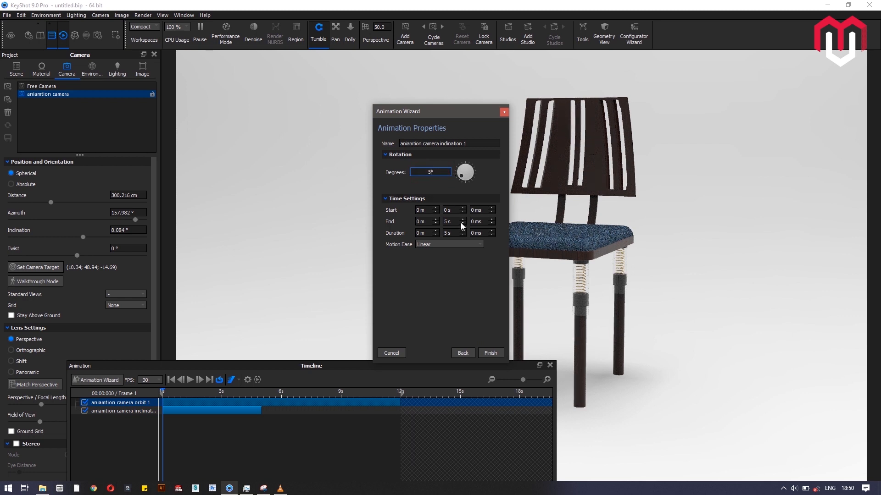
{"action": "type", "text": "5"}
{"action": "double_click", "coordinate": [446, 221]}
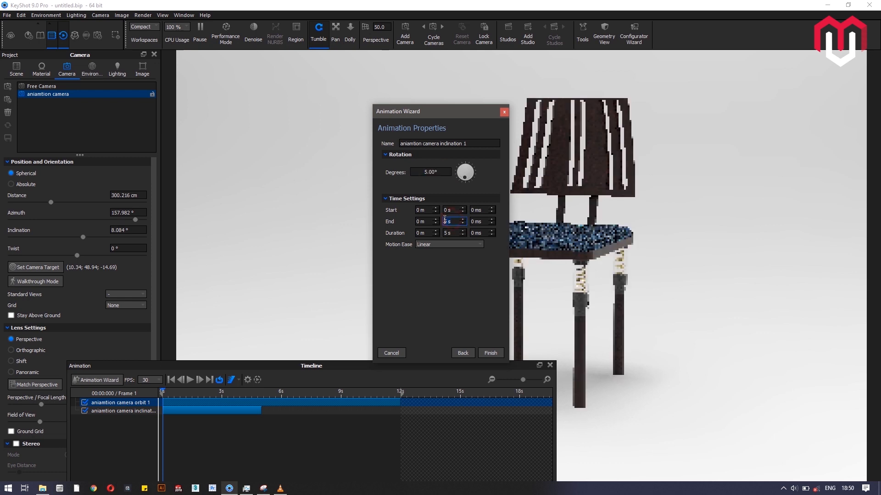
{"action": "type", "text": "12"}
{"action": "key", "text": "Return"}
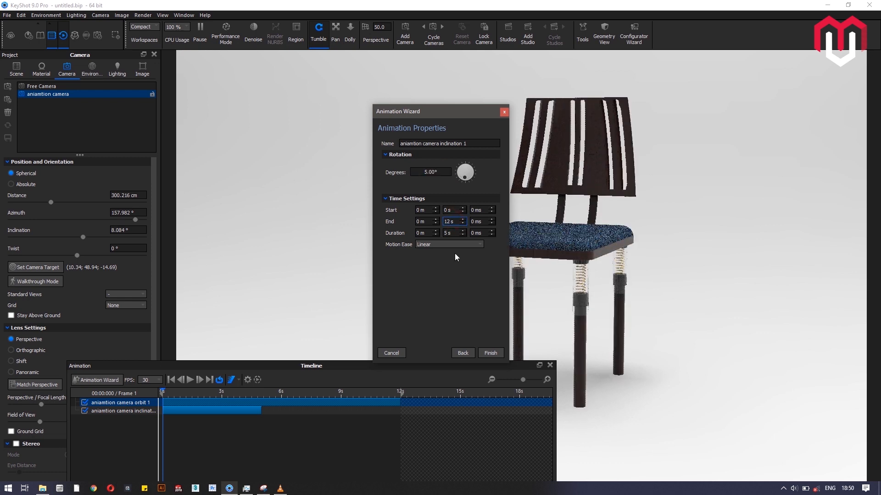
{"action": "left_click", "coordinate": [492, 353]}
{"action": "left_click", "coordinate": [273, 391]}
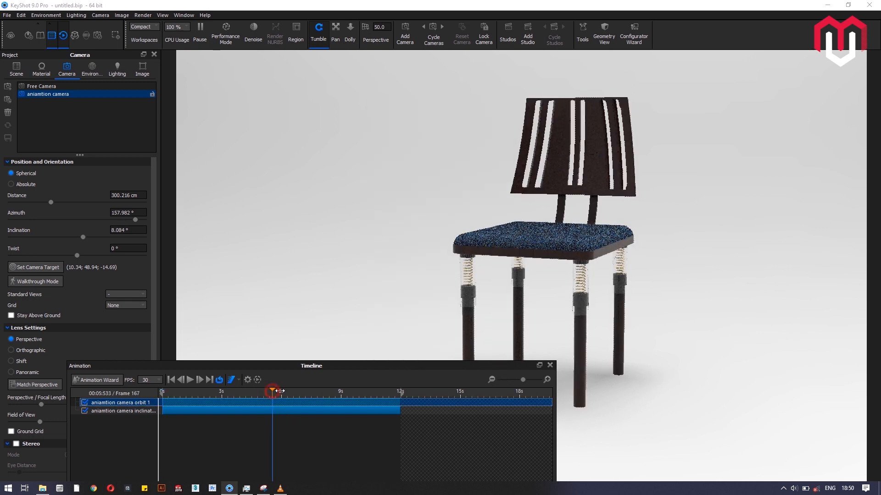
{"action": "left_click_drag", "start_coordinate": [280, 391], "coordinate": [401, 384]}
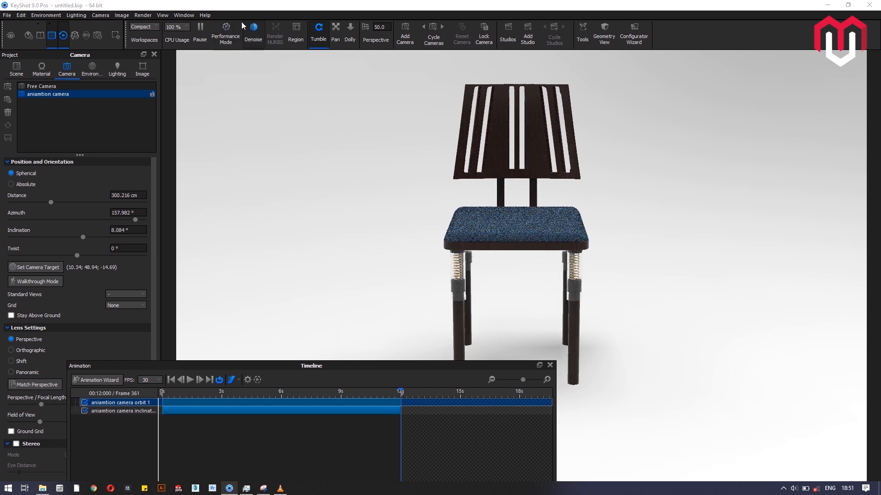
Turn on Performance Mode, show the scene tree, and return the timeline to 0 s to check the starting view
{"action": "left_click", "coordinate": [226, 31]}
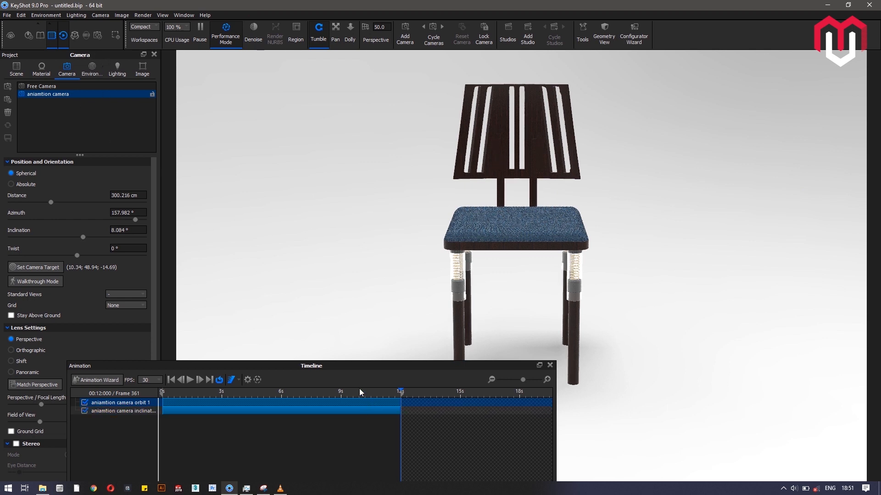
{"action": "left_click", "coordinate": [117, 71]}
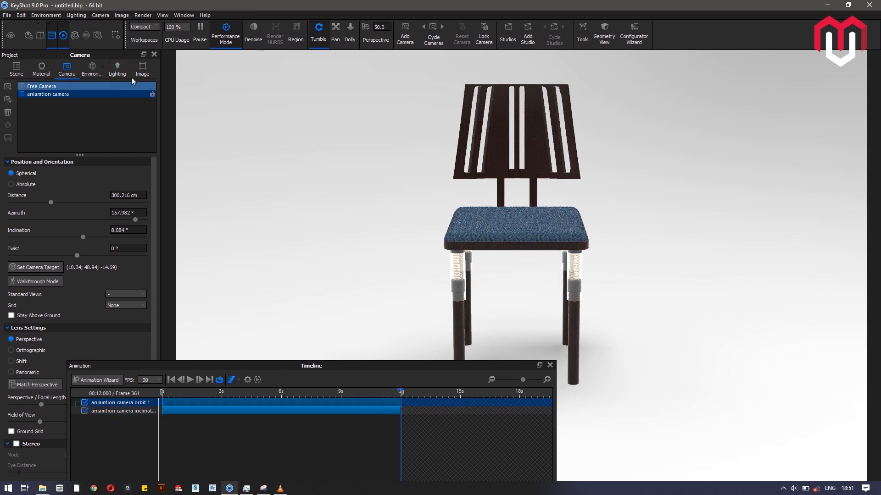
{"action": "left_click", "coordinate": [15, 69]}
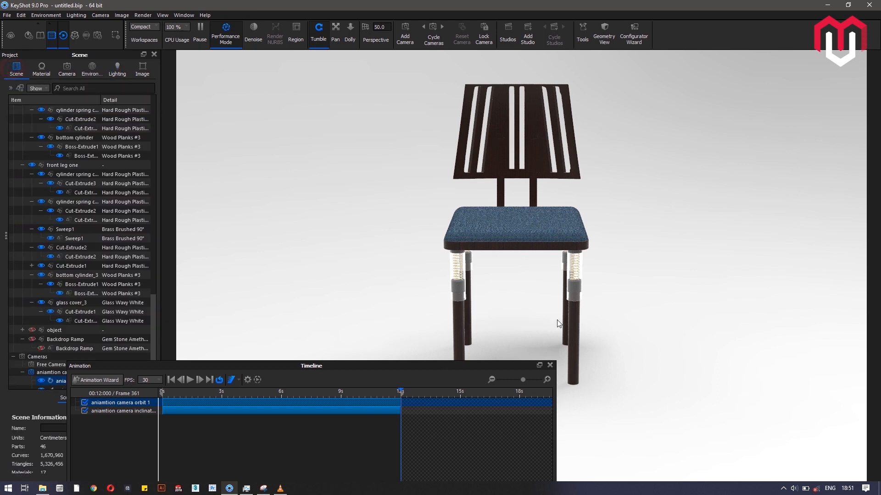
{"action": "left_click", "coordinate": [306, 391]}
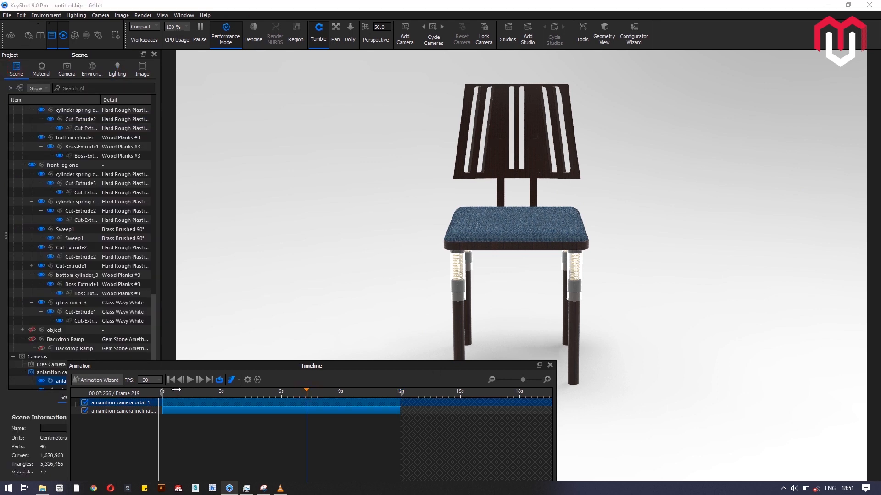
{"action": "left_click", "coordinate": [159, 391]}
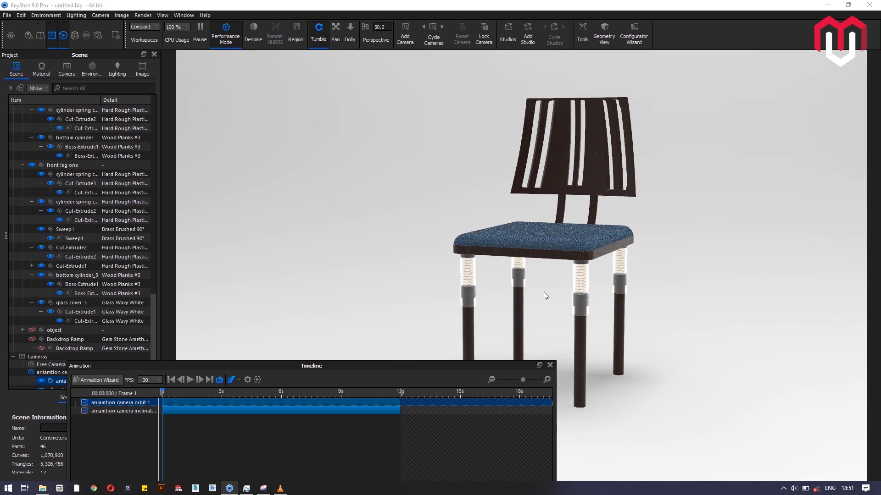
Switch to the reference video in VLC, scrub through its opening seconds to study the camera movement, and return to KeyShot
{"action": "left_click", "coordinate": [280, 488]}
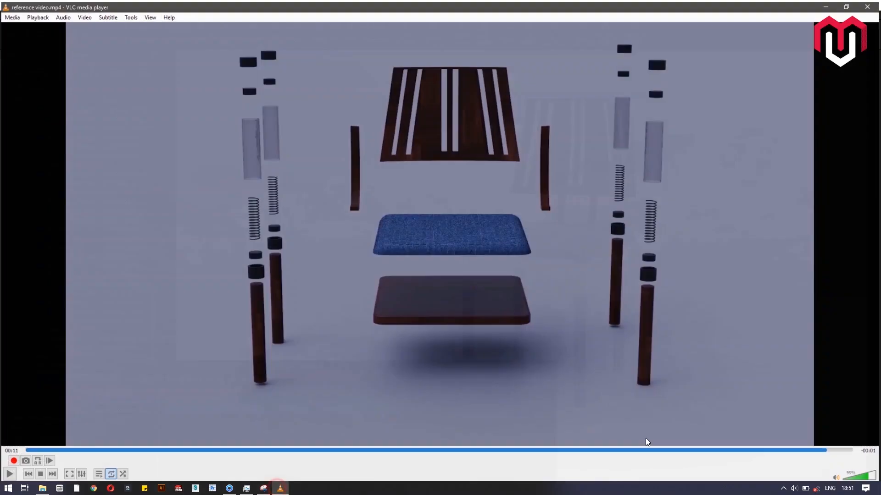
{"action": "left_click", "coordinate": [28, 451]}
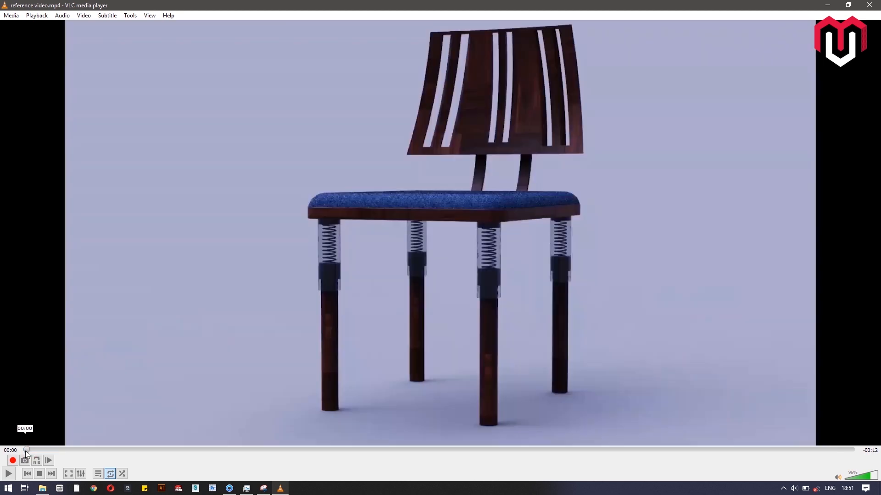
{"action": "left_click_drag", "start_coordinate": [29, 451], "coordinate": [252, 451]}
{"action": "left_click_drag", "start_coordinate": [175, 463], "coordinate": [35, 470]}
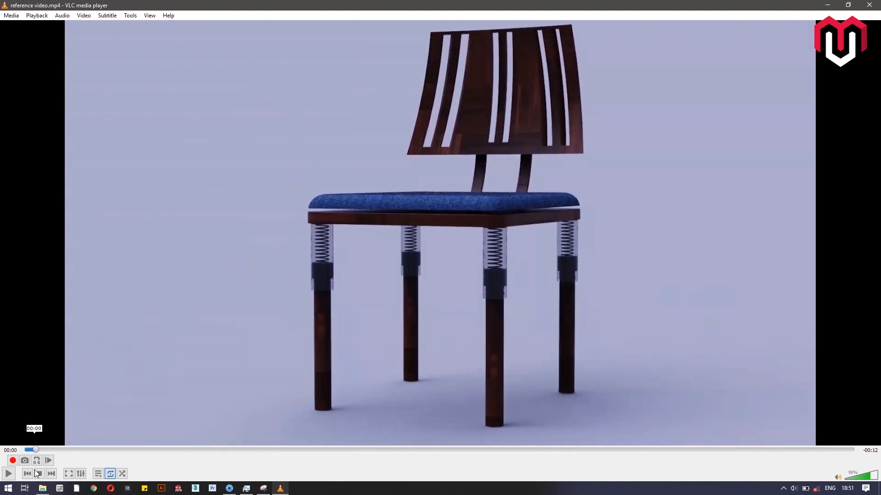
{"action": "left_click", "coordinate": [826, 5]}
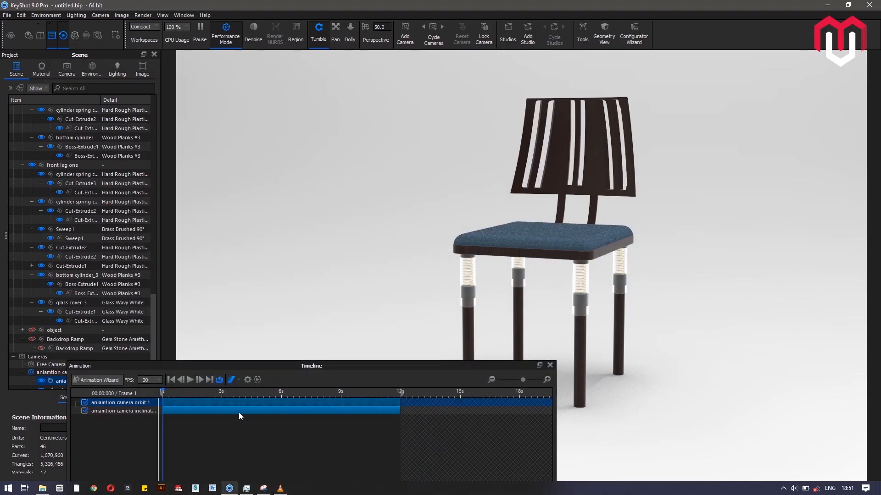
Use the Animation Wizard to add a Dolly camera animation to "aniamtion camera"
{"action": "left_click", "coordinate": [89, 382]}
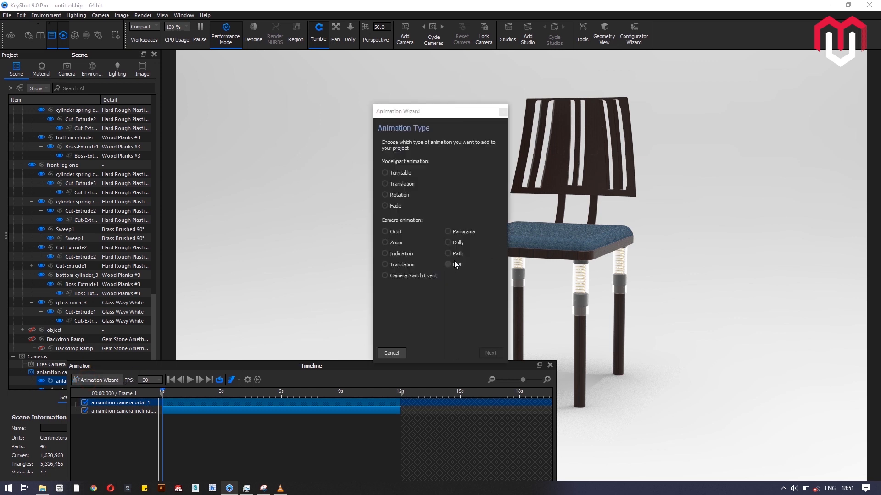
{"action": "left_click", "coordinate": [455, 242]}
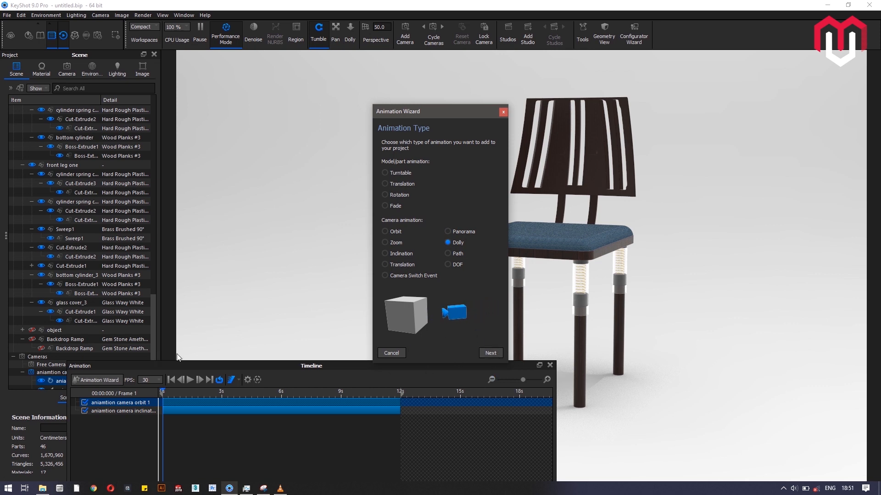
{"action": "left_click_drag", "start_coordinate": [195, 363], "coordinate": [493, 385]}
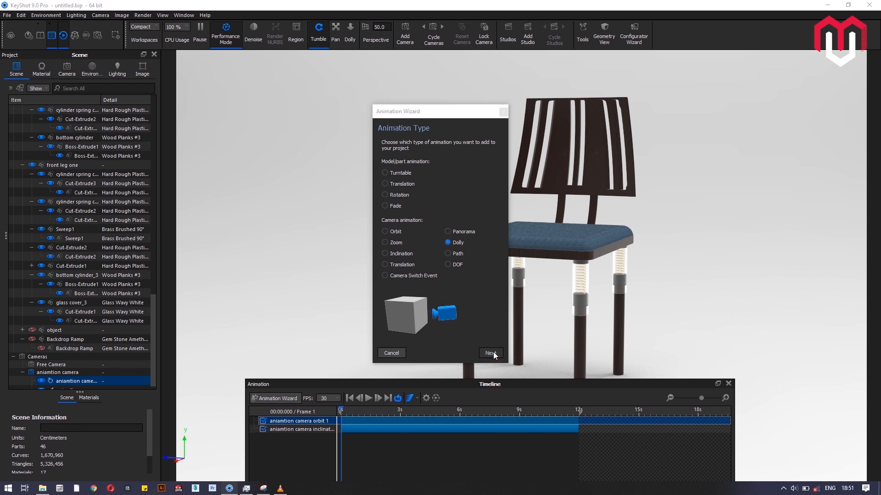
{"action": "left_click", "coordinate": [490, 353]}
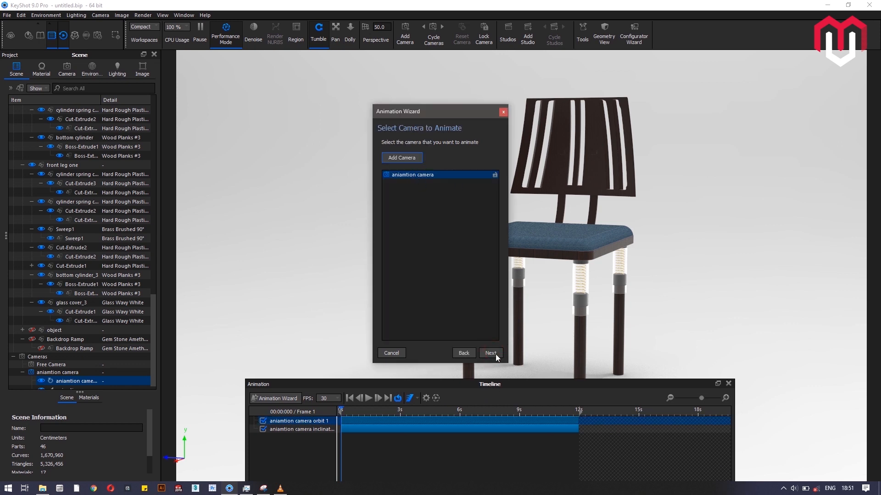
{"action": "left_click", "coordinate": [491, 353]}
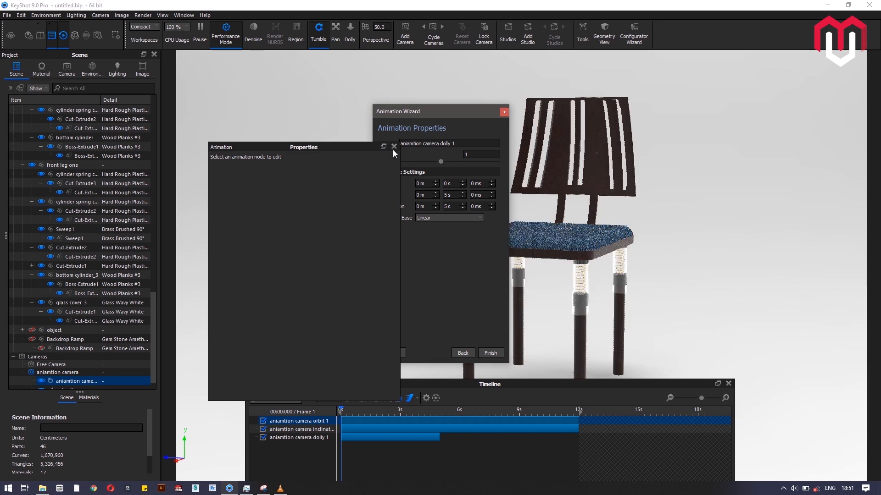
Finish the dolly animation with a distance of 40 and a 12 s end time
{"action": "left_click", "coordinate": [394, 146]}
{"action": "left_click", "coordinate": [474, 155]}
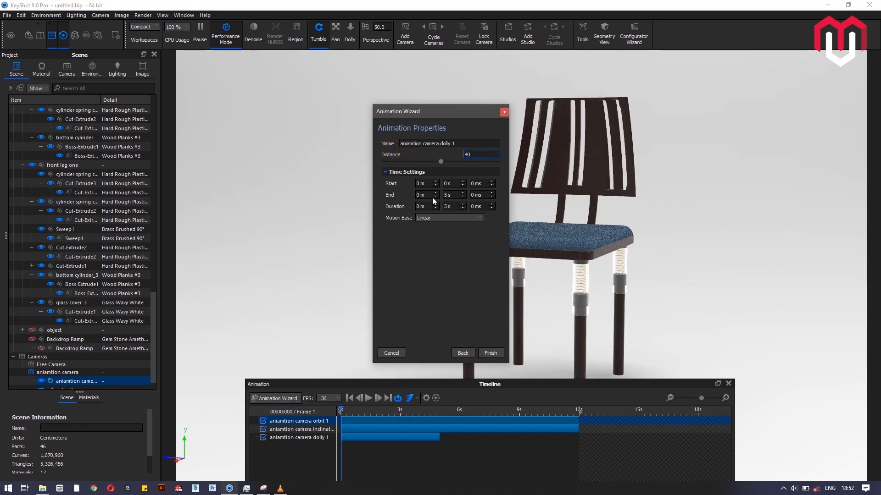
{"action": "left_click", "coordinate": [440, 274]}
{"action": "left_click", "coordinate": [449, 195]}
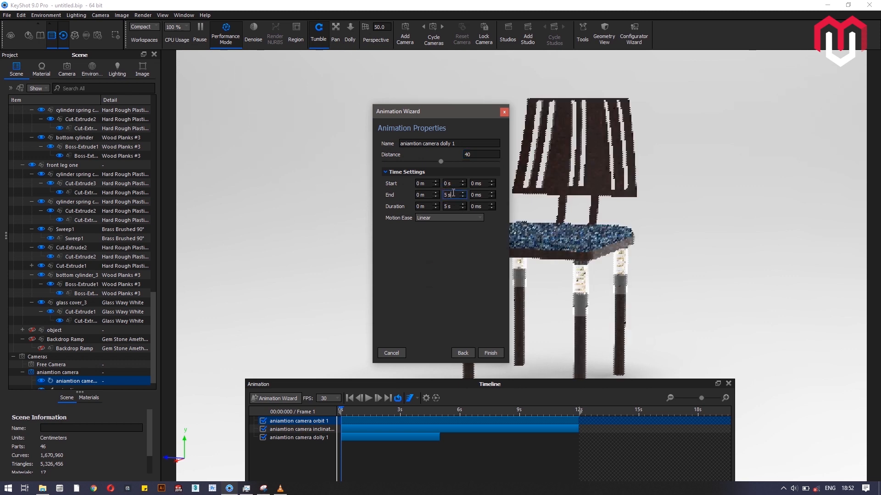
{"action": "type", "text": "1"}
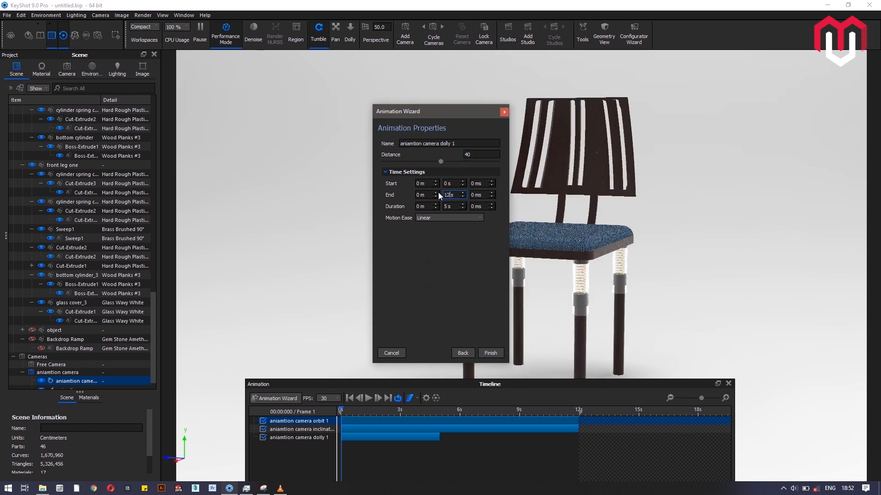
{"action": "type", "text": "2"}
{"action": "key", "text": "Tab"}
{"action": "left_click", "coordinate": [490, 352]}
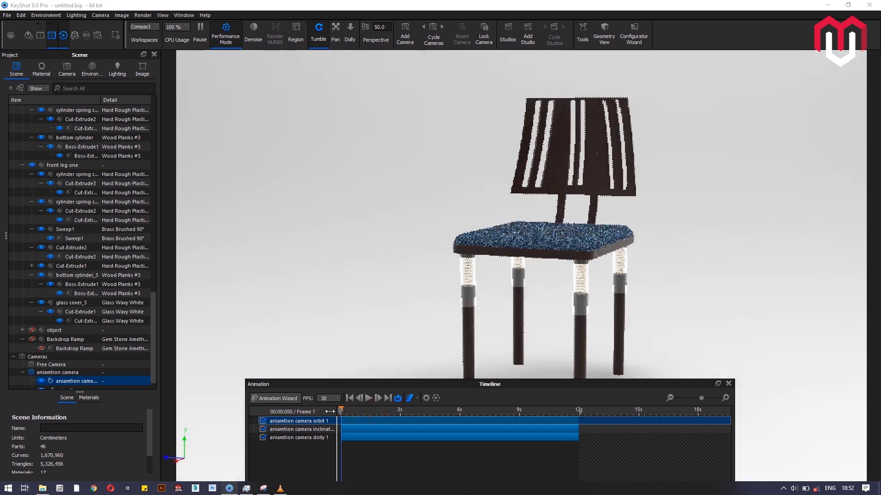
Review the combined camera animation at 12 s and back at 0 s, keeping the timeline clear of the chair
{"action": "left_click_drag", "start_coordinate": [357, 412], "coordinate": [579, 407]}
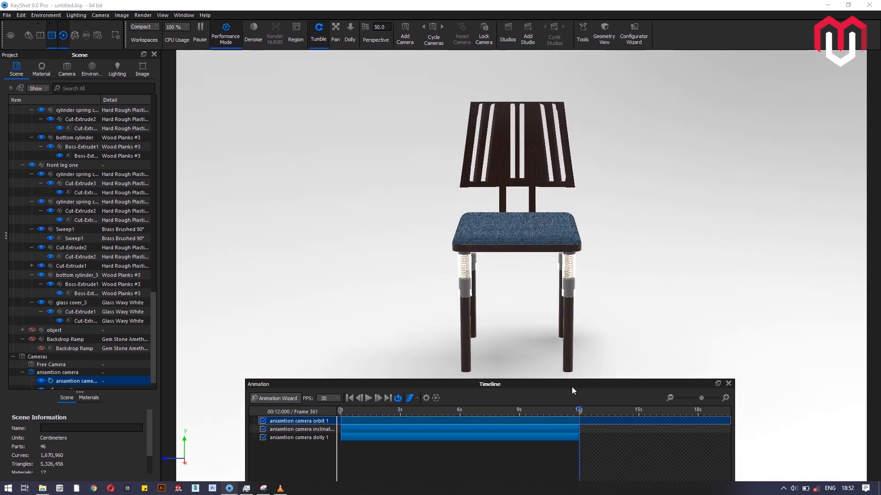
{"action": "left_click_drag", "start_coordinate": [479, 492], "coordinate": [583, 244]}
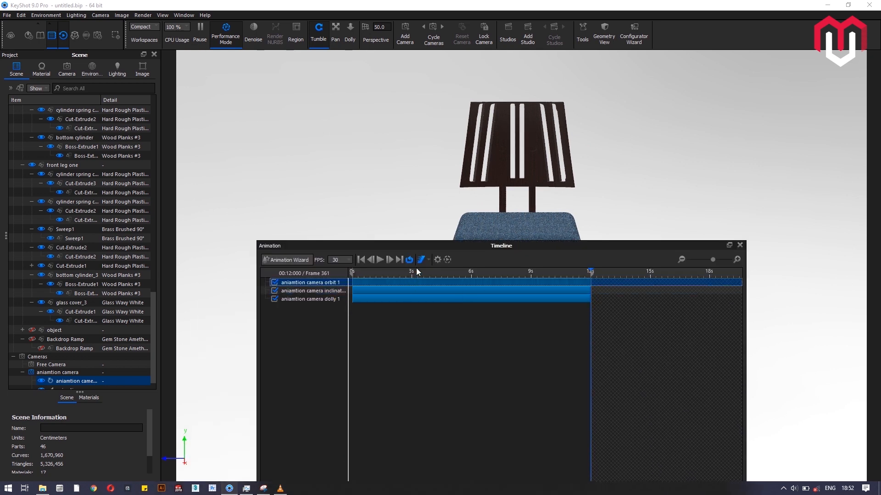
{"action": "left_click_drag", "start_coordinate": [481, 246], "coordinate": [329, 408]}
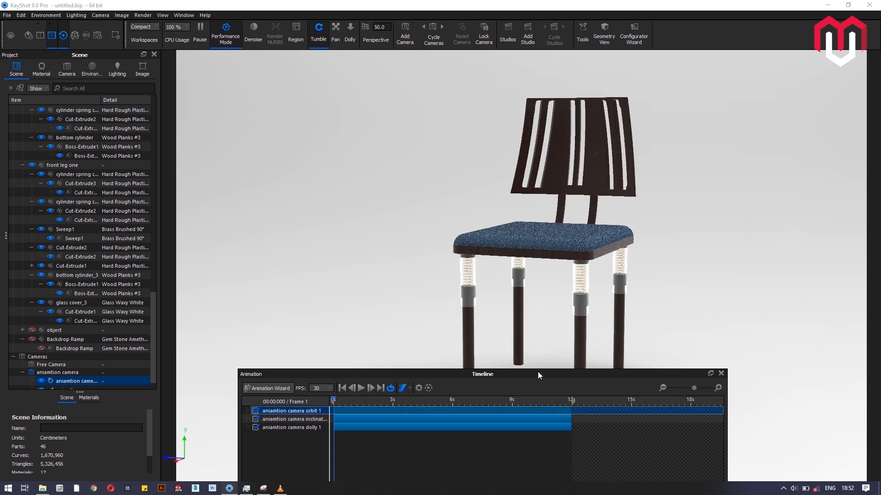
{"action": "left_click_drag", "start_coordinate": [534, 373], "coordinate": [306, 236]}
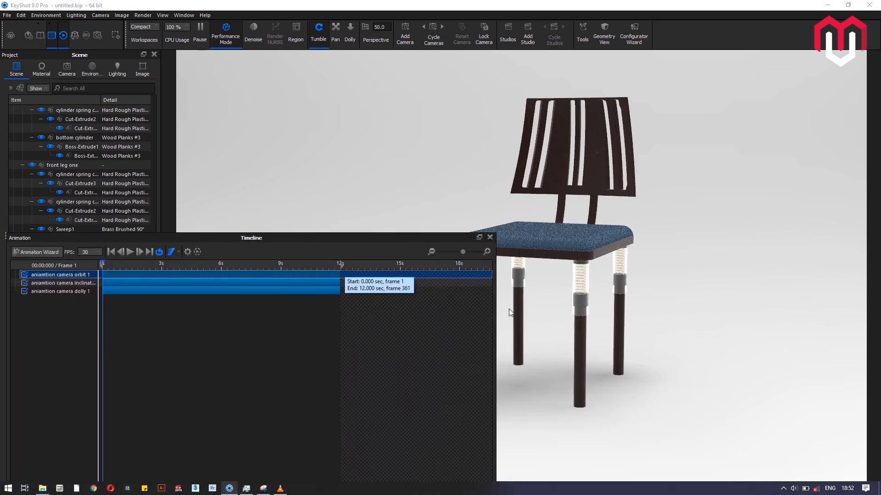
Bring "aniamtion camera" closer to the chair, to a distance of about 268 cm, and save the camera
{"action": "left_click", "coordinate": [67, 67]}
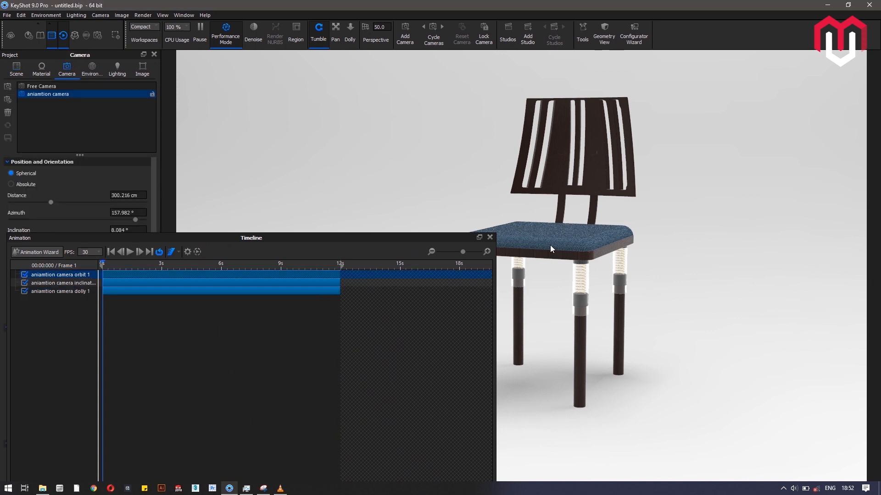
{"action": "scroll", "coordinate": [552, 246], "scroll_direction": "up", "scroll_amount": 2}
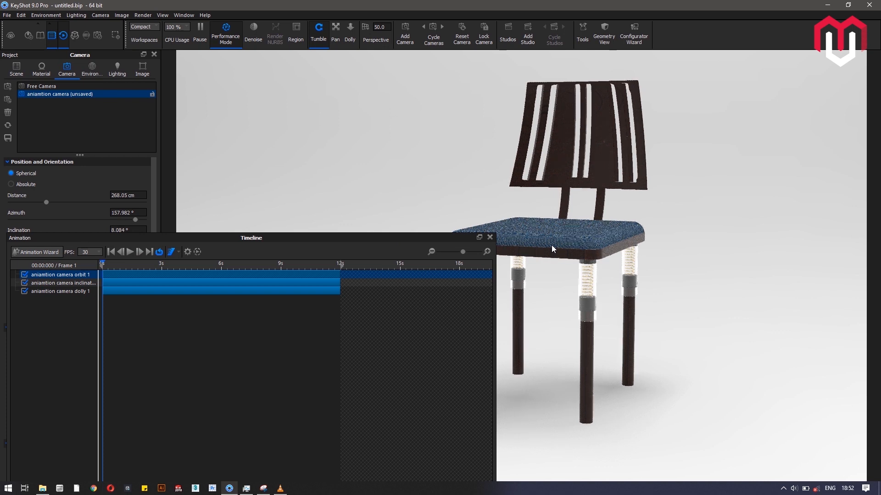
{"action": "left_click", "coordinate": [9, 138]}
Check the closer camera's view at 12 s, with the timeline moved below the chair
{"action": "mouse_move", "coordinate": [293, 267]}
{"action": "left_mouse_down"}
{"action": "mouse_move", "coordinate": [100, 265]}
{"action": "mouse_move", "coordinate": [363, 259]}
{"action": "mouse_move", "coordinate": [506, 327]}
{"action": "mouse_move", "coordinate": [584, 328]}
{"action": "left_mouse_up"}
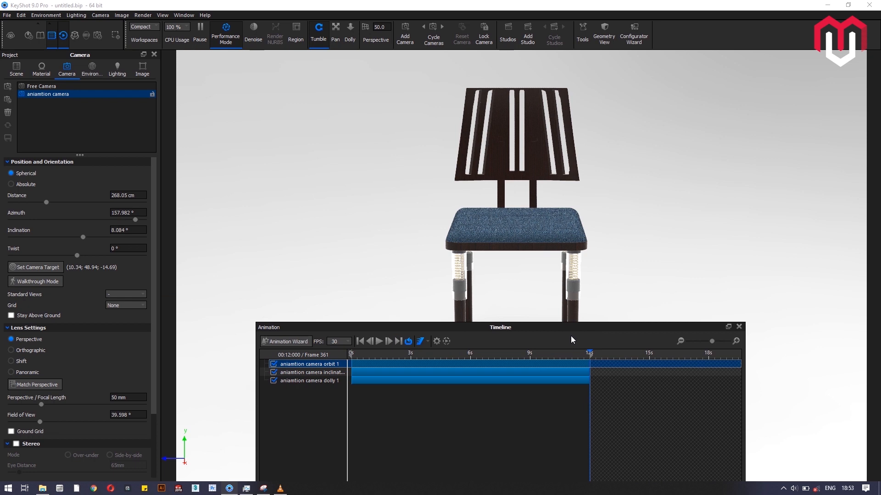
{"action": "left_click", "coordinate": [474, 374]}
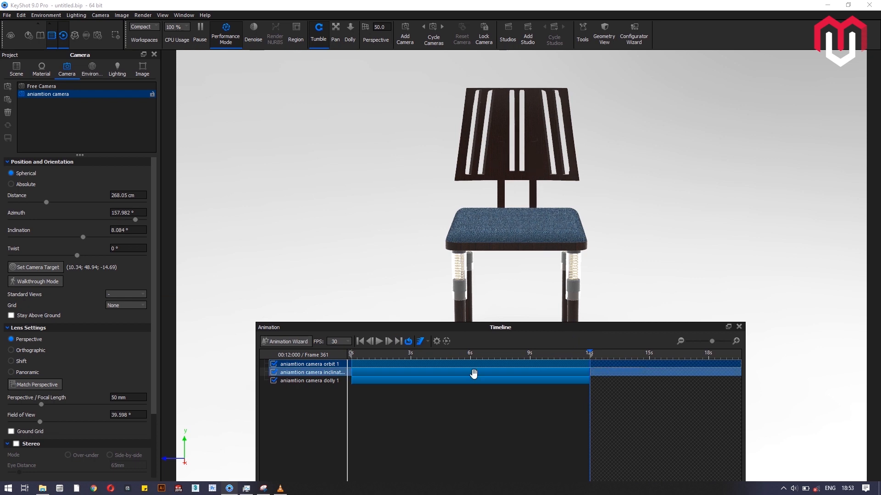
{"action": "left_click", "coordinate": [425, 363]}
{"action": "left_click_drag", "start_coordinate": [552, 331], "coordinate": [474, 395]}
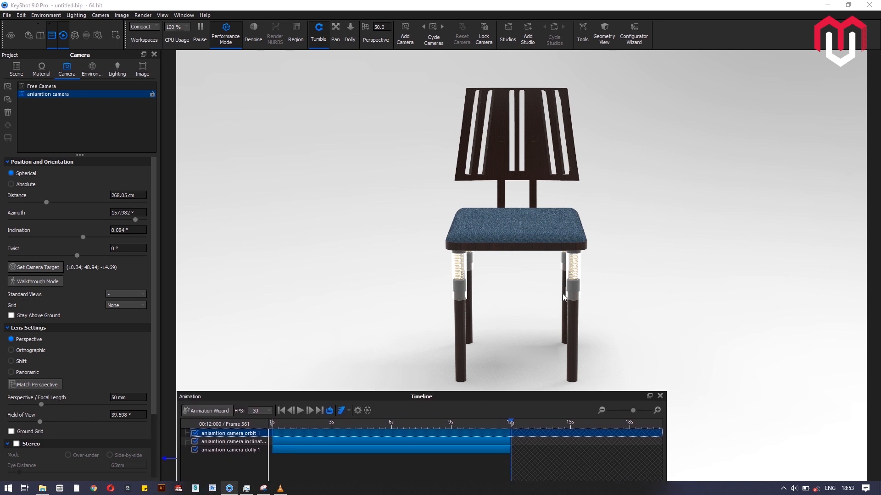
Switch to the reference video in VLC, review its opening from the start, and return to KeyShot
{"action": "left_click", "coordinate": [280, 489]}
{"action": "left_click_drag", "start_coordinate": [208, 450], "coordinate": [12, 476]}
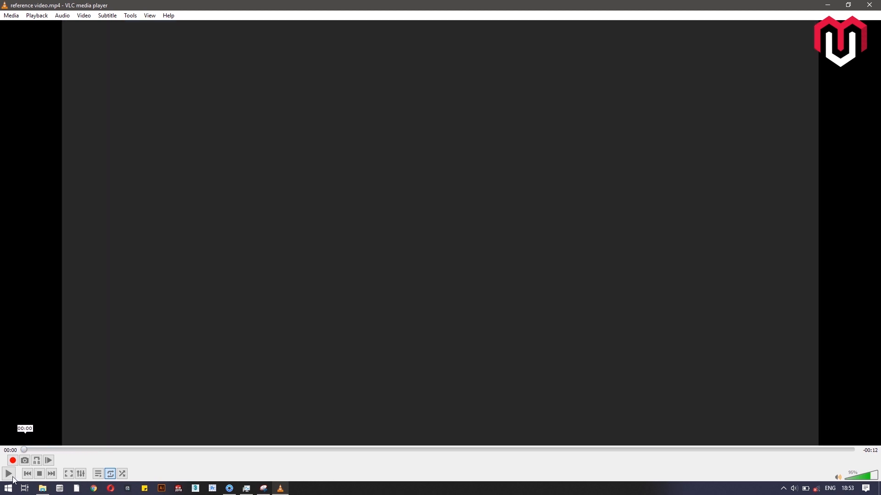
{"action": "left_click", "coordinate": [828, 5]}
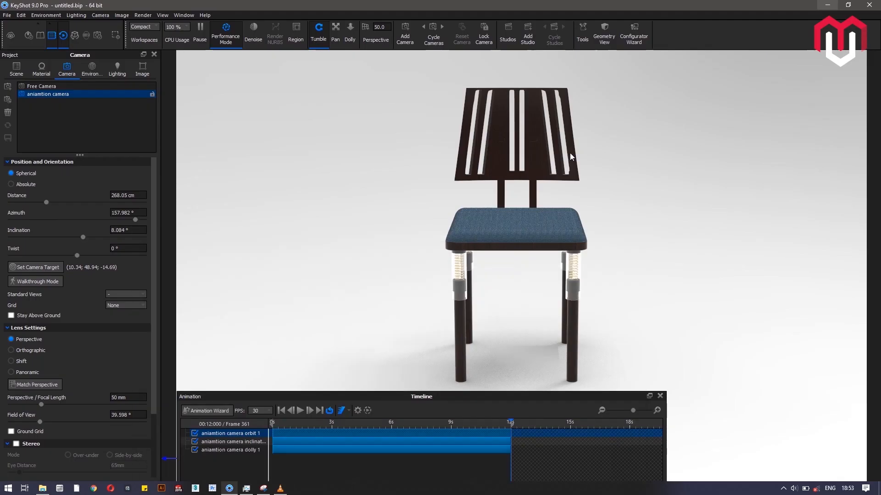
Add a model translation animation to the "front leg one" group through the Animation Wizard
{"action": "left_click", "coordinate": [16, 69]}
{"action": "left_click", "coordinate": [83, 166]}
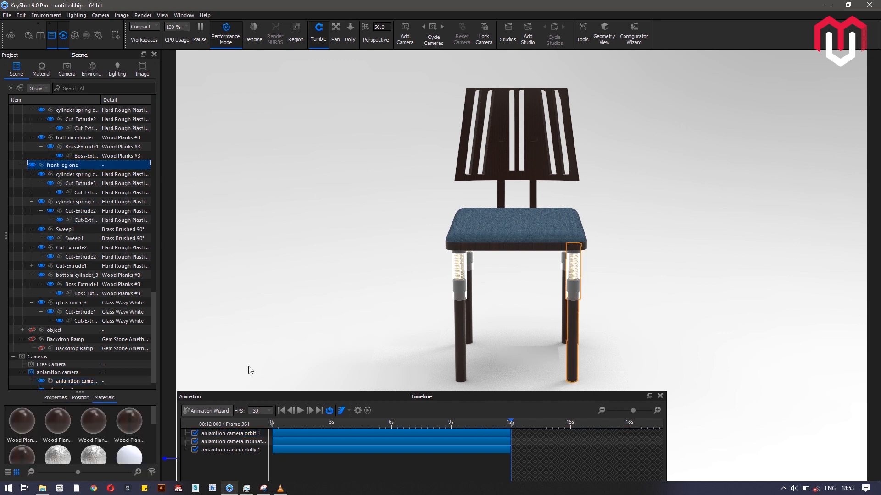
{"action": "left_click", "coordinate": [208, 410]}
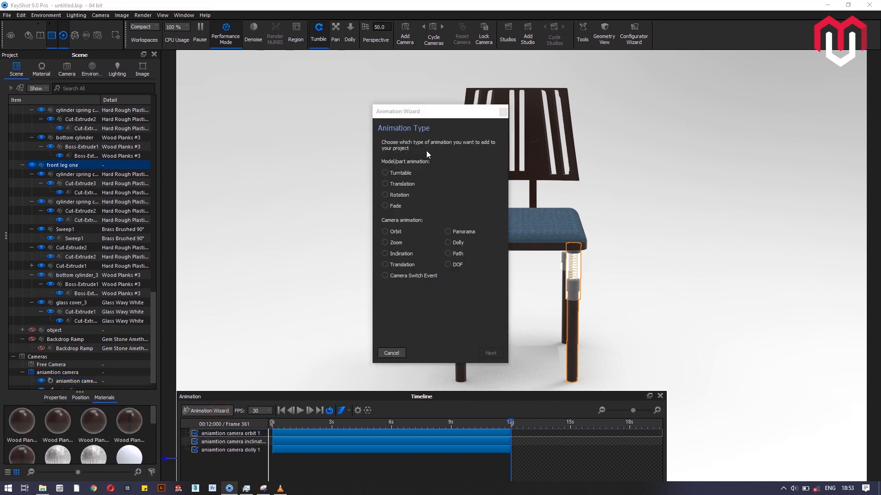
{"action": "left_click", "coordinate": [409, 185]}
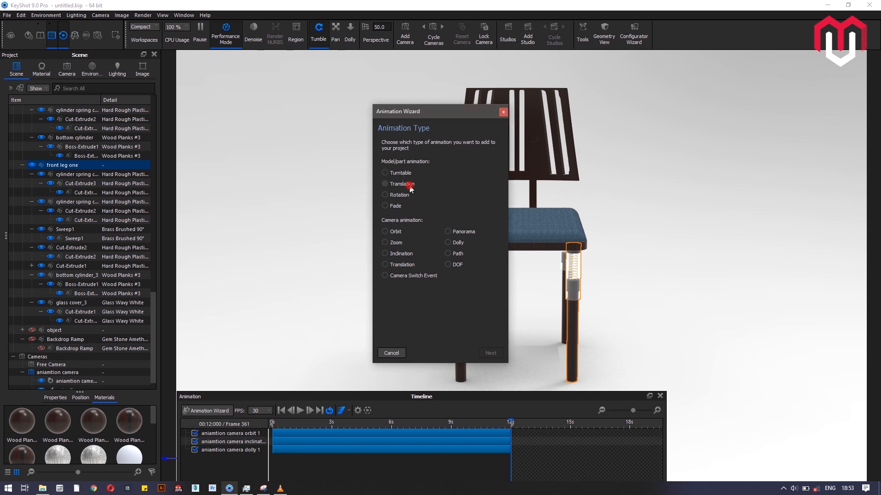
{"action": "left_click", "coordinate": [494, 356]}
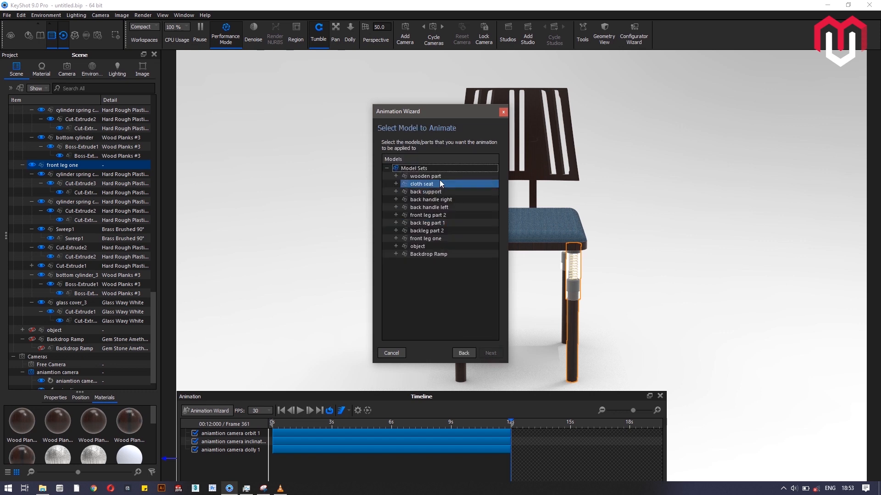
{"action": "left_click", "coordinate": [447, 239]}
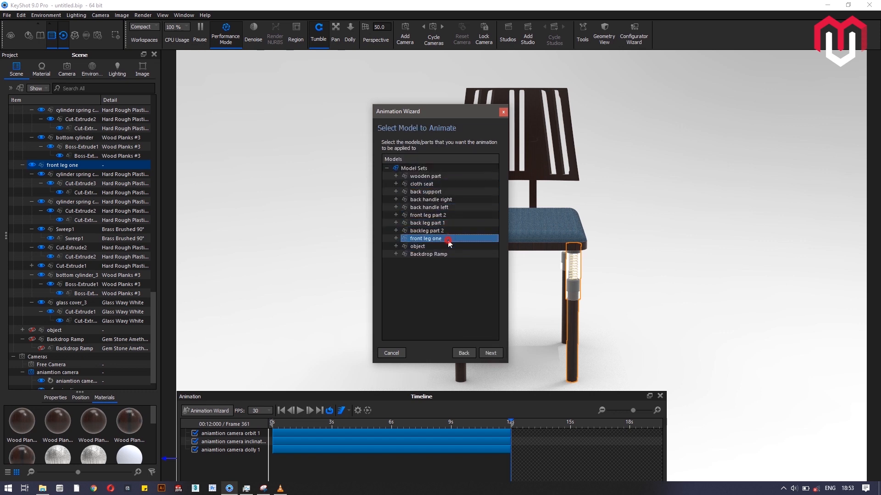
{"action": "left_click", "coordinate": [490, 353]}
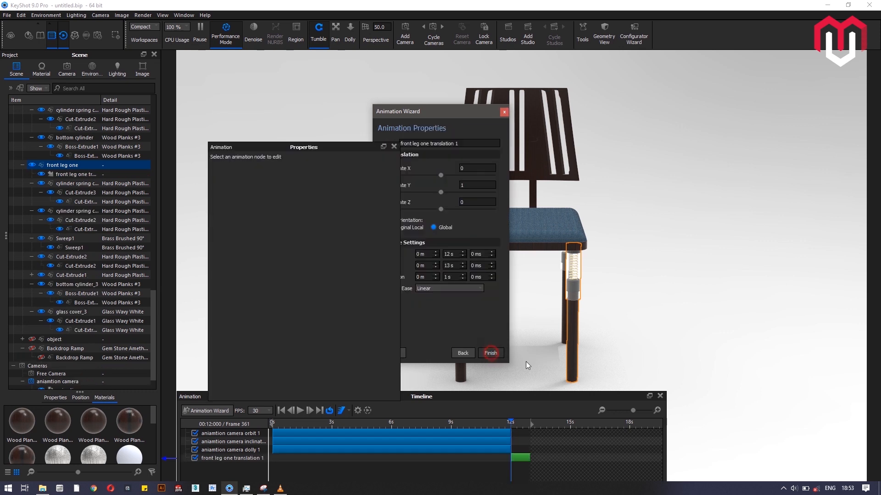
Set front leg one's translation to X 20 and Z -32, and move its one-second animation to start at 0 s
{"action": "left_click", "coordinate": [394, 147]}
{"action": "left_click_drag", "start_coordinate": [300, 393], "coordinate": [329, 398]}
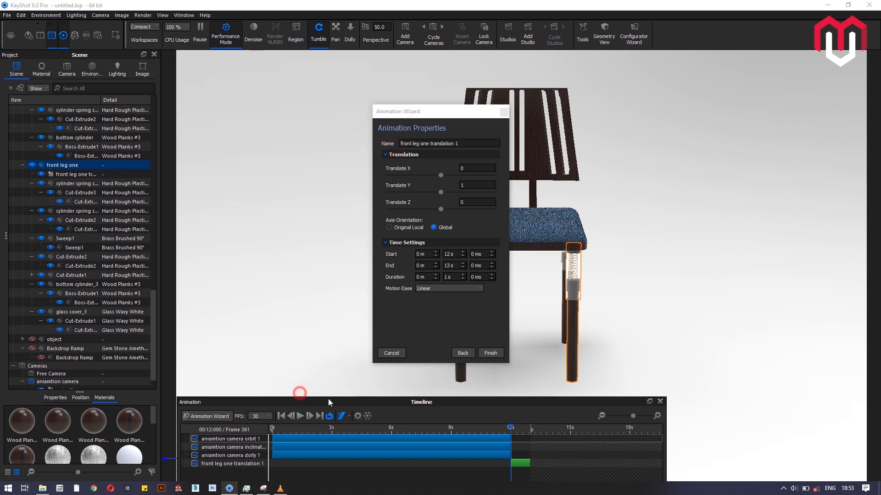
{"action": "left_click_drag", "start_coordinate": [406, 406], "coordinate": [491, 410]}
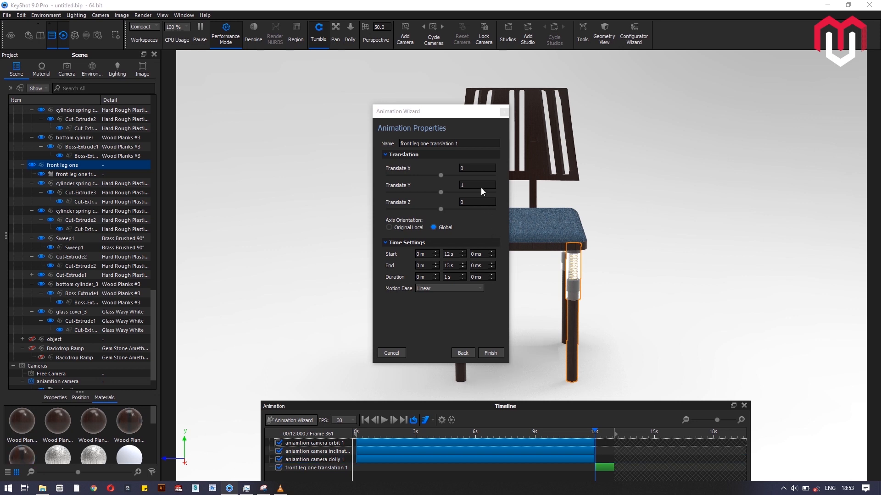
{"action": "left_click", "coordinate": [472, 202]}
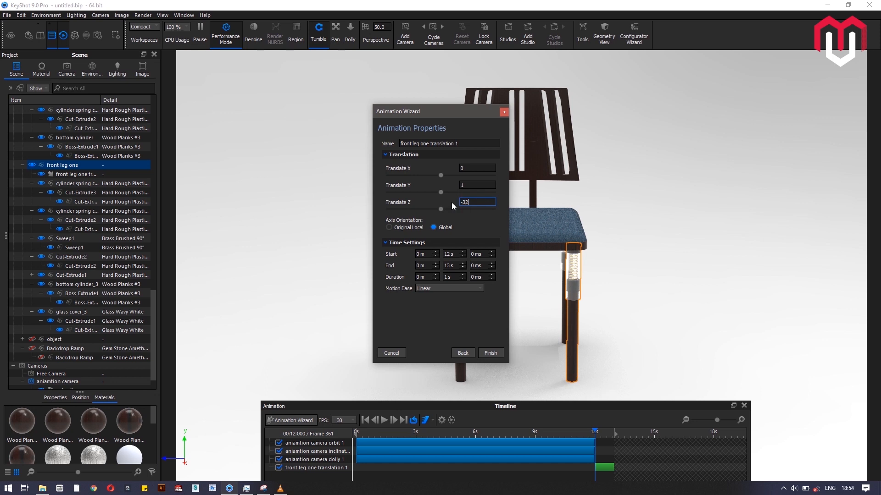
{"action": "left_click", "coordinate": [463, 169]}
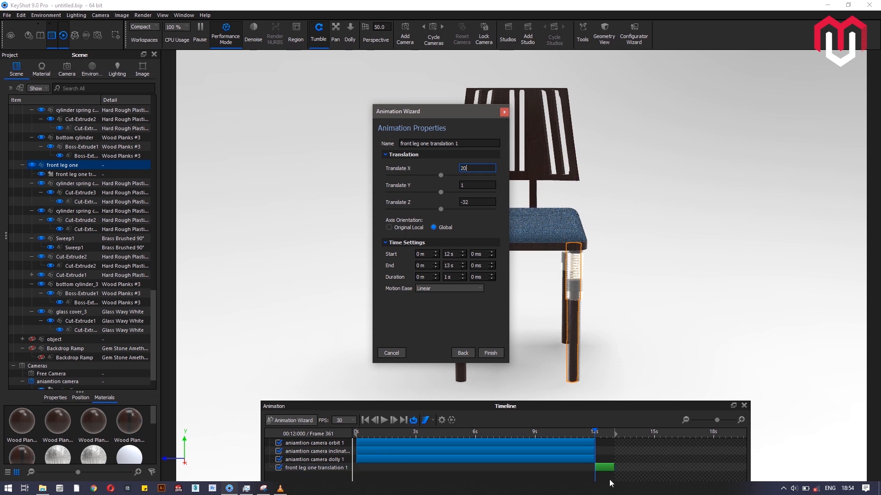
{"action": "left_click_drag", "start_coordinate": [606, 467], "coordinate": [280, 472]}
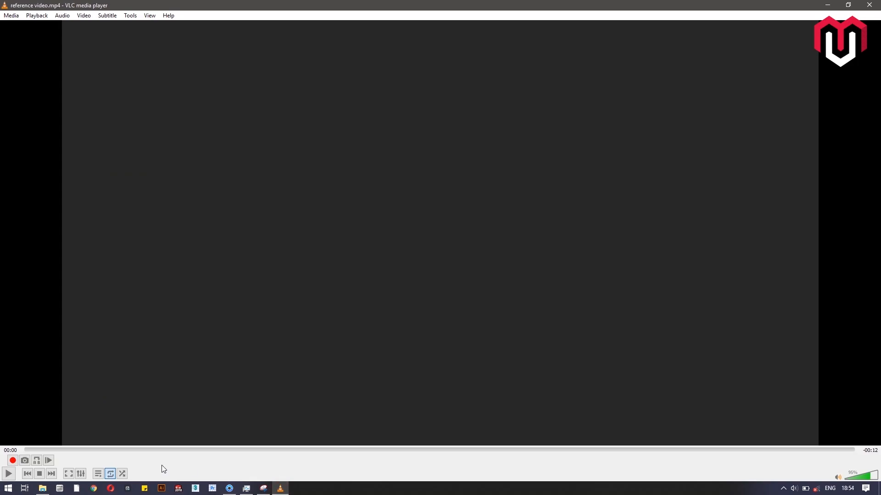
Play the reference video in VLC, inspect the exploded chair at 5 s and 8 s, and return to KeyShot
{"action": "left_click", "coordinate": [8, 474]}
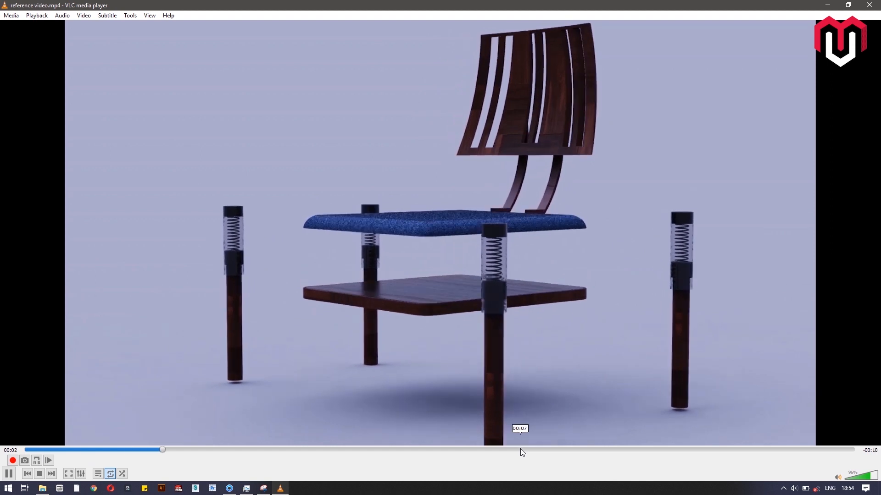
{"action": "left_click", "coordinate": [9, 474]}
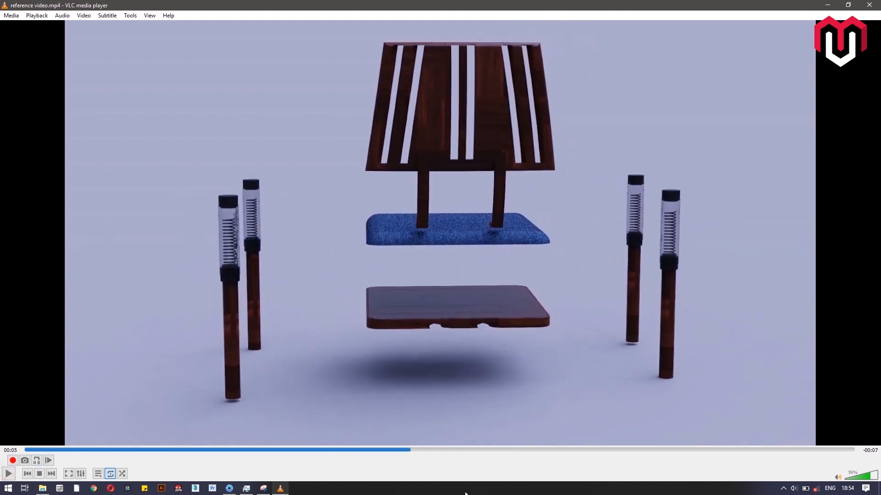
{"action": "left_click_drag", "start_coordinate": [413, 450], "coordinate": [598, 448]}
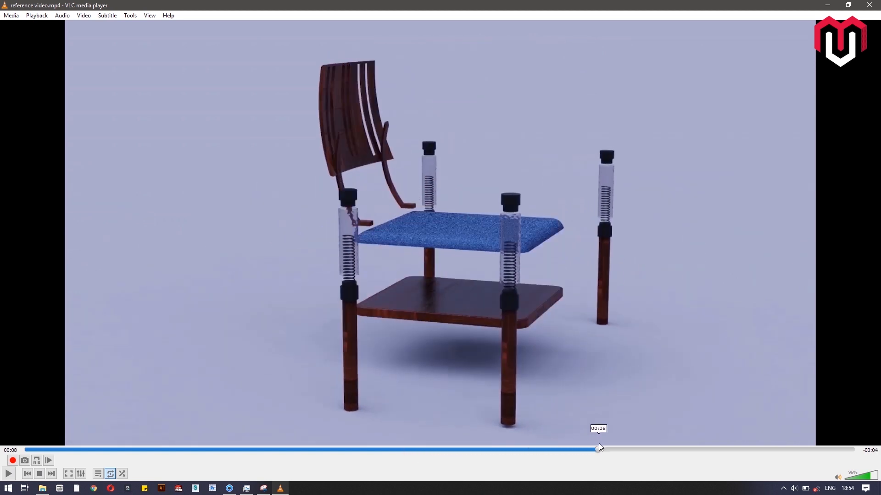
{"action": "left_click", "coordinate": [828, 5]}
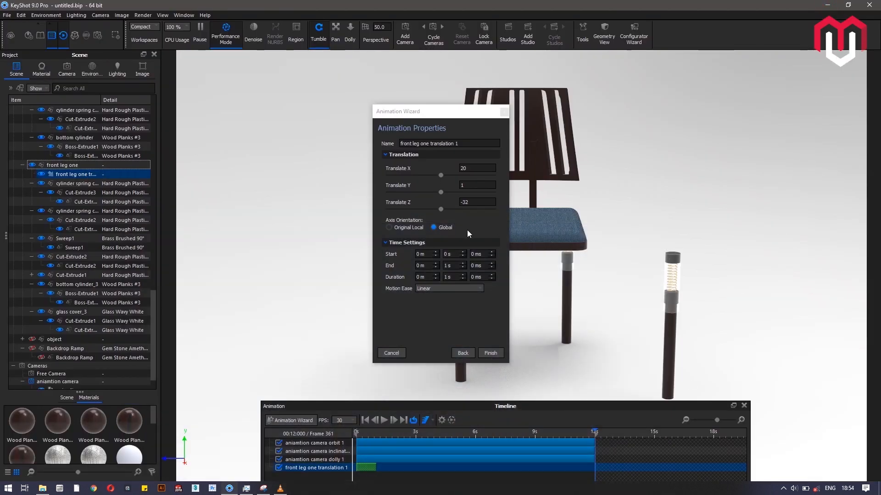
Set front leg one's translation to end at 12 s and use a Custom motion ease
{"action": "left_click", "coordinate": [454, 266]}
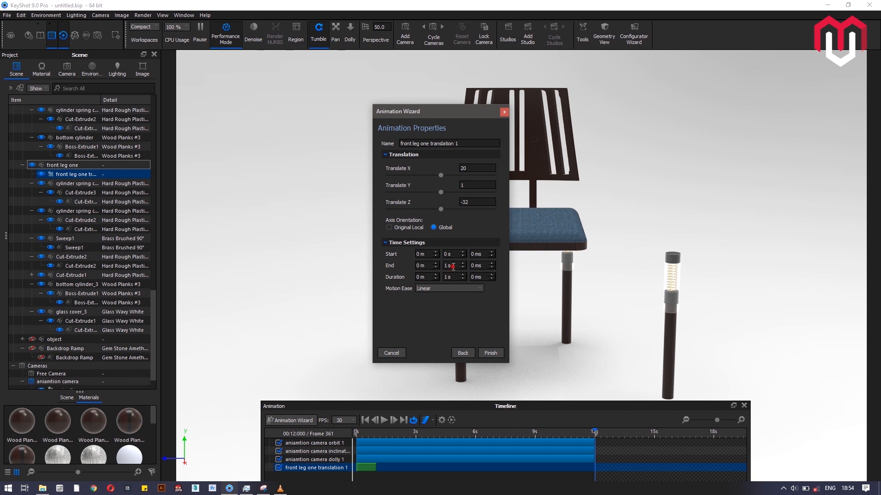
{"action": "left_click_drag", "start_coordinate": [453, 266], "coordinate": [443, 267]}
{"action": "type", "text": "12"}
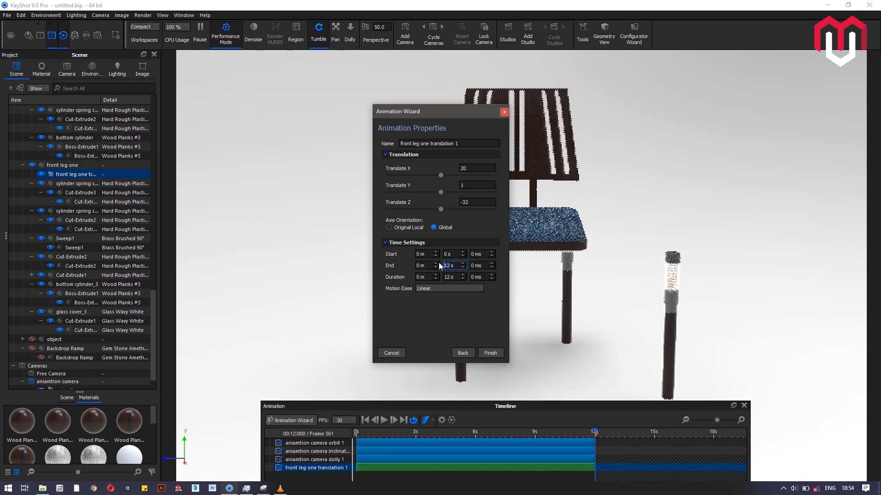
{"action": "left_click", "coordinate": [460, 290]}
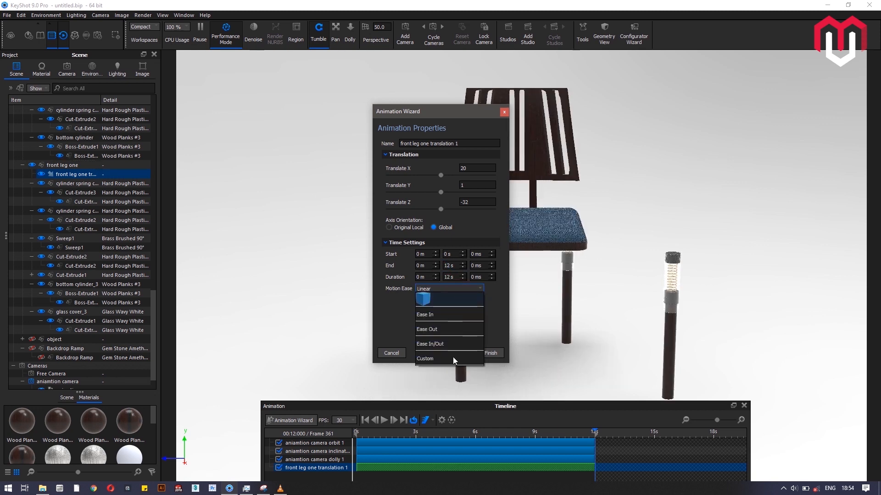
{"action": "left_click", "coordinate": [453, 357]}
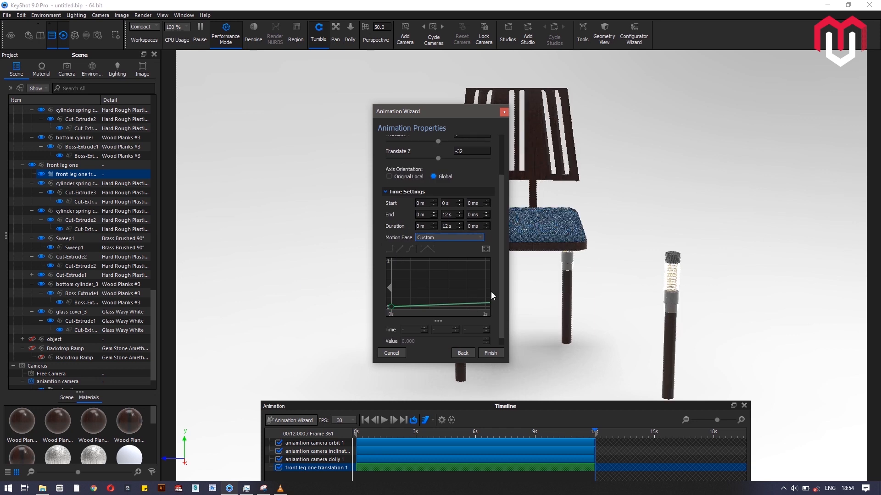
{"action": "left_click", "coordinate": [486, 250]}
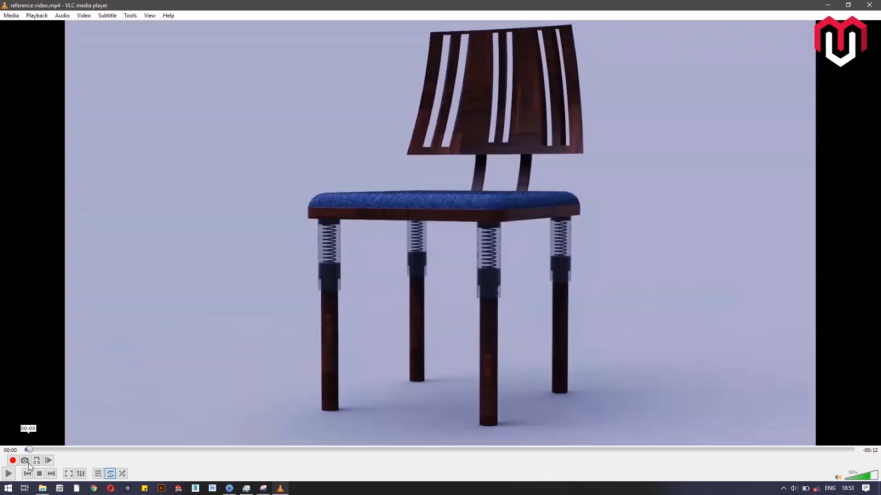
Rewind the reference video, return to KeyShot, and create a translation animation for the "front leg one" model
{"action": "left_click_drag", "start_coordinate": [29, 464], "coordinate": [78, 491]}
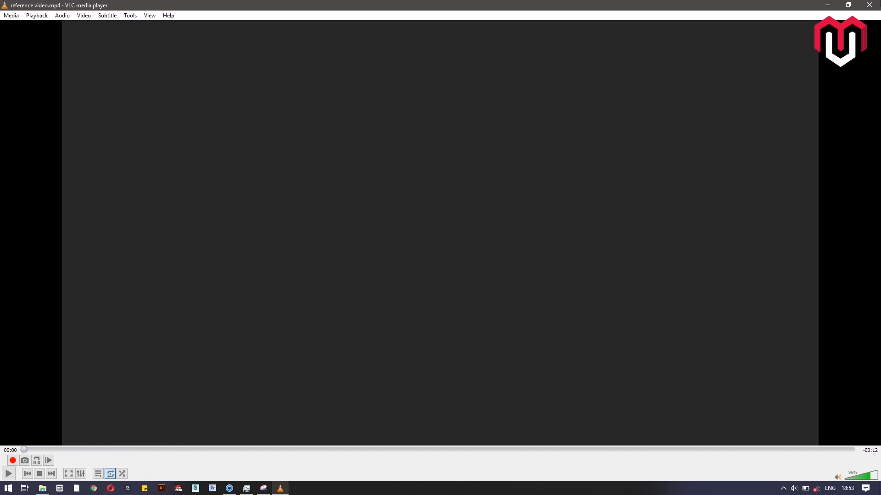
{"action": "left_click", "coordinate": [827, 5]}
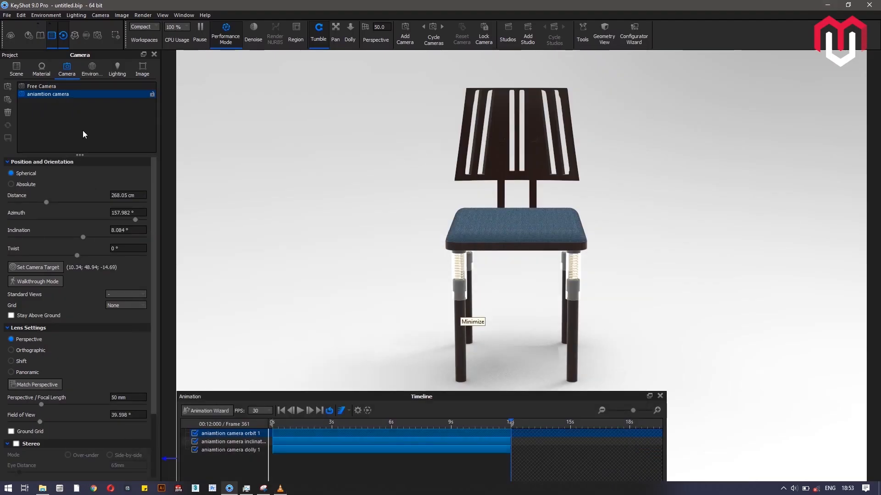
{"action": "left_click", "coordinate": [13, 74]}
{"action": "left_click", "coordinate": [83, 166]}
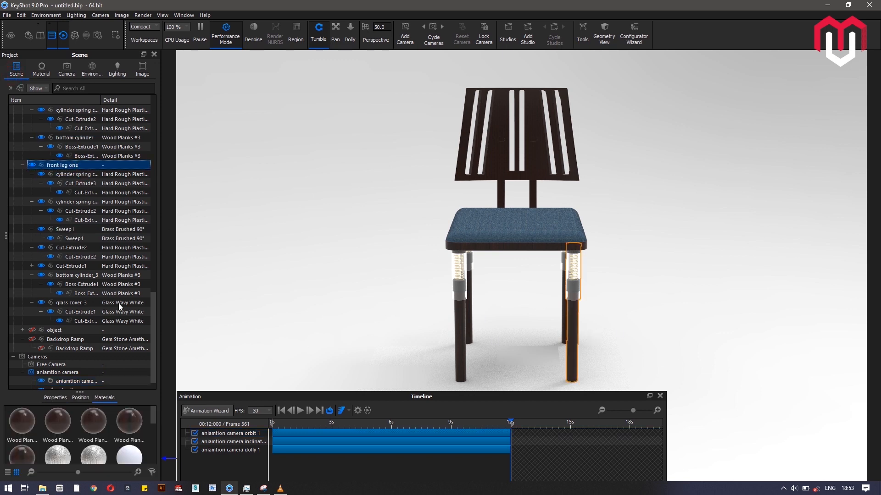
{"action": "left_click", "coordinate": [220, 411]}
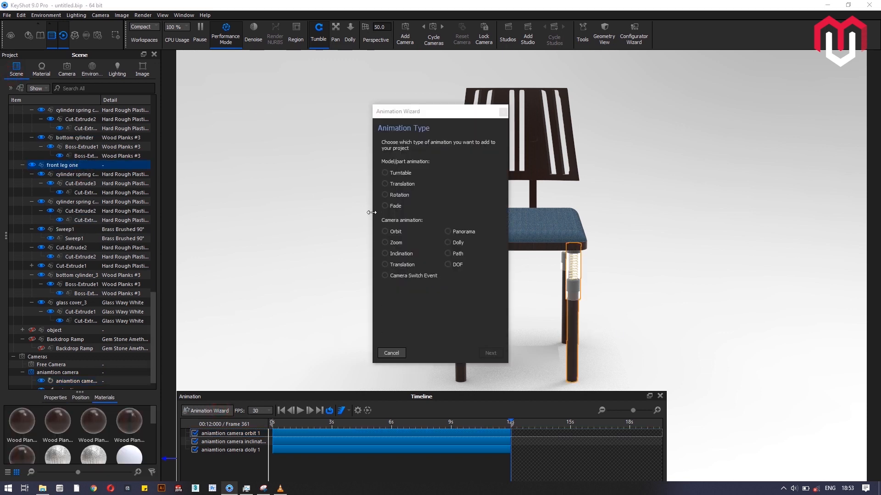
{"action": "left_click", "coordinate": [409, 185]}
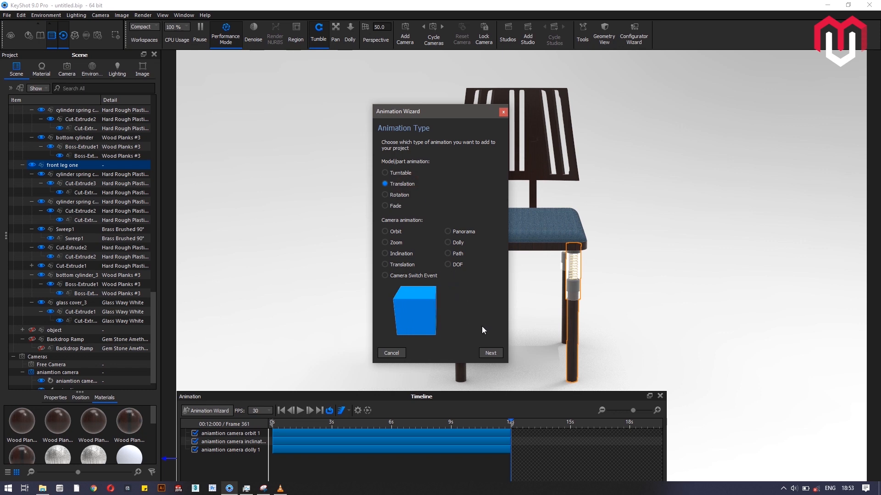
{"action": "left_click", "coordinate": [494, 355]}
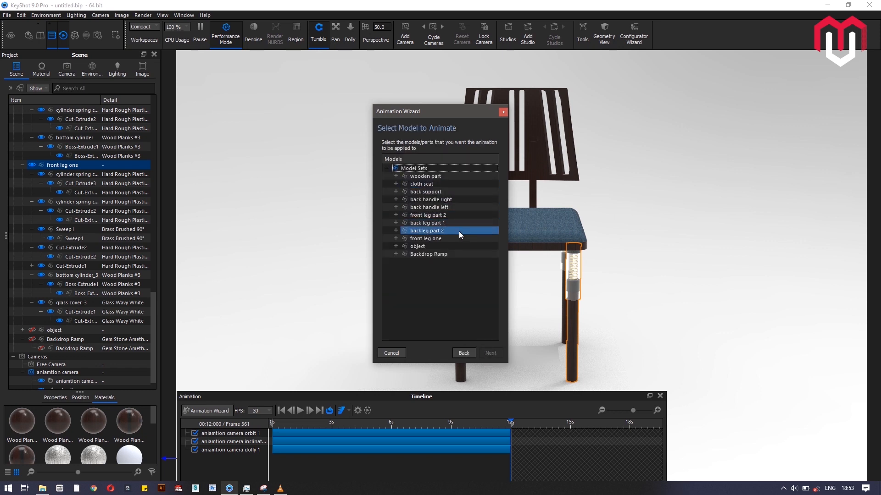
{"action": "left_click", "coordinate": [448, 240]}
{"action": "left_click", "coordinate": [491, 354]}
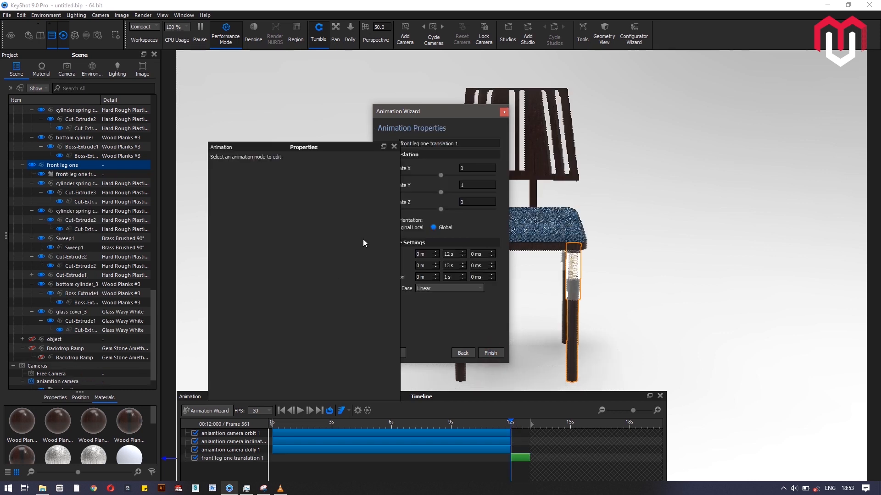
Enter a translation of 20 in X and -32 in Z for front leg one, and shift its animation to begin at 0 s
{"action": "left_click", "coordinate": [394, 145]}
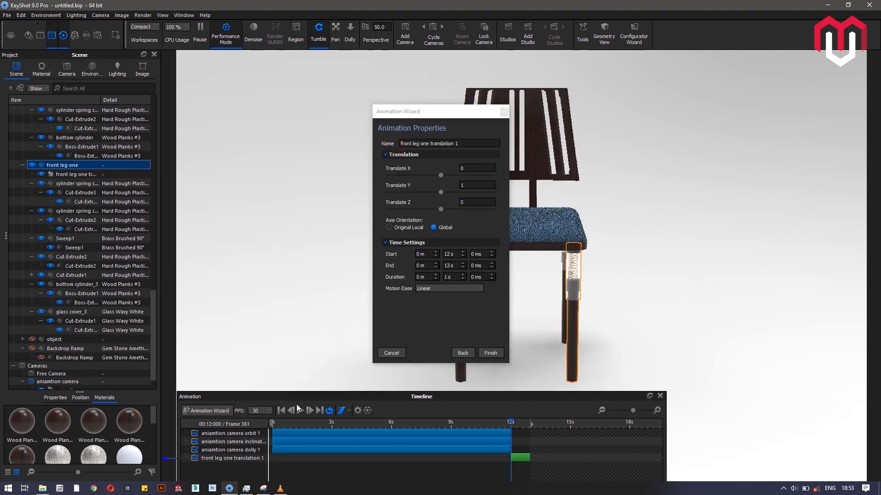
{"action": "left_click_drag", "start_coordinate": [313, 398], "coordinate": [405, 399]}
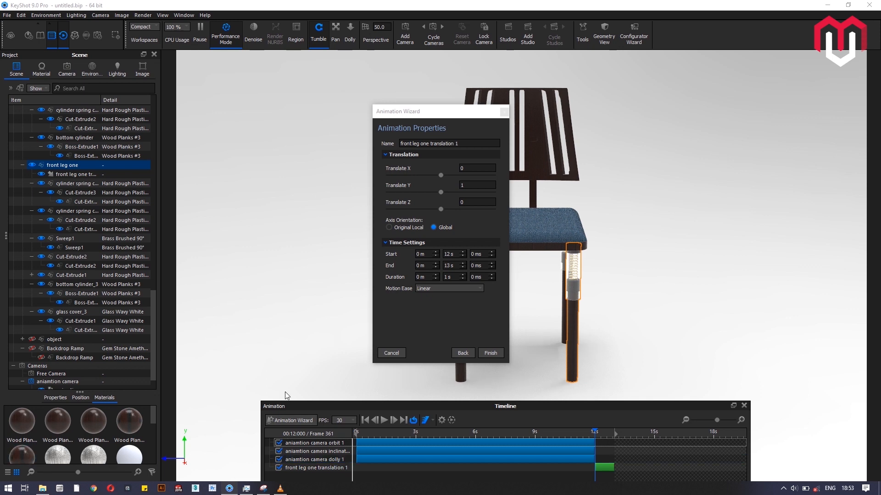
{"action": "left_click", "coordinate": [471, 203]}
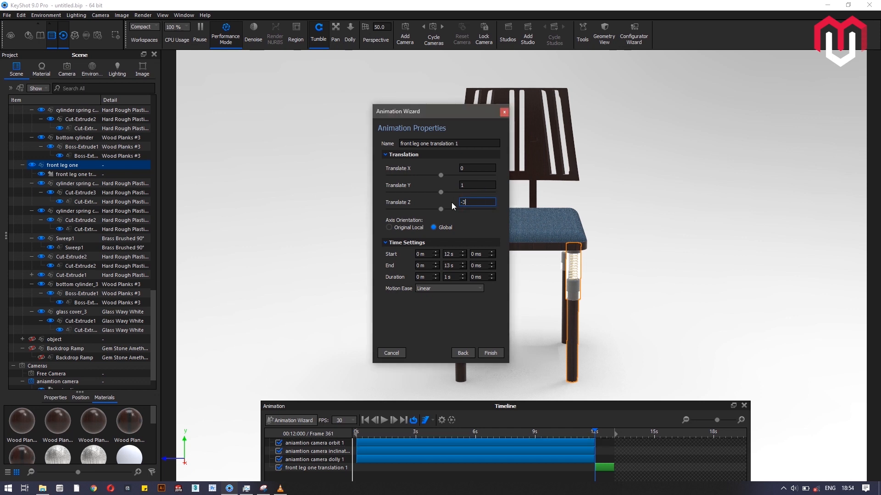
{"action": "type", "text": "-32"}
{"action": "left_click", "coordinate": [462, 168]}
{"action": "type", "text": "20"}
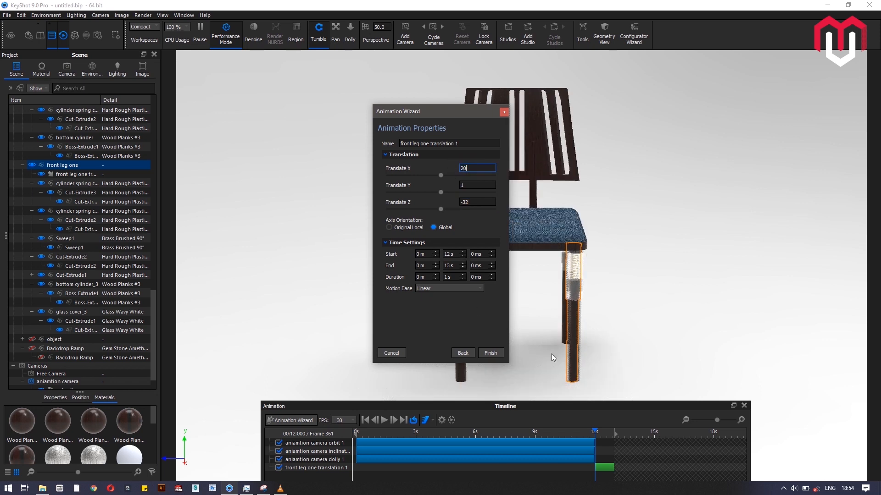
{"action": "left_click_drag", "start_coordinate": [605, 468], "coordinate": [287, 484]}
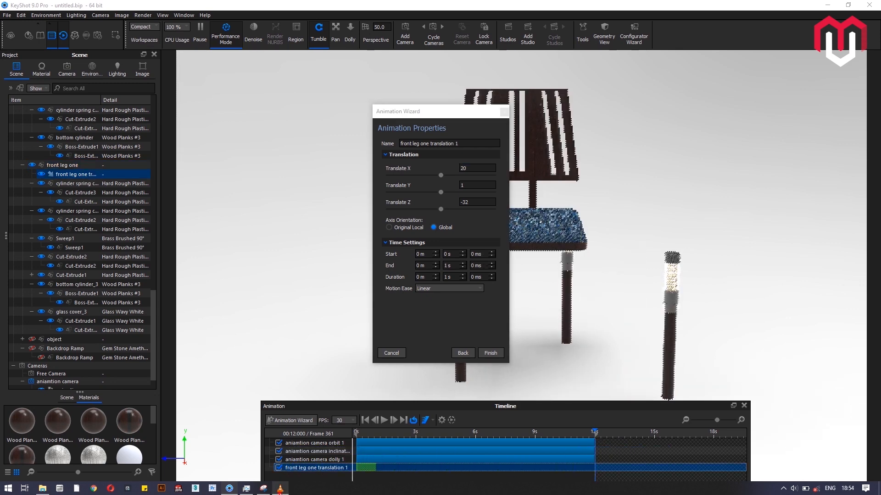
Play the reference video in VLC, examine the exploded legs from about 5 s onward, and return to KeyShot
{"action": "left_click", "coordinate": [280, 489]}
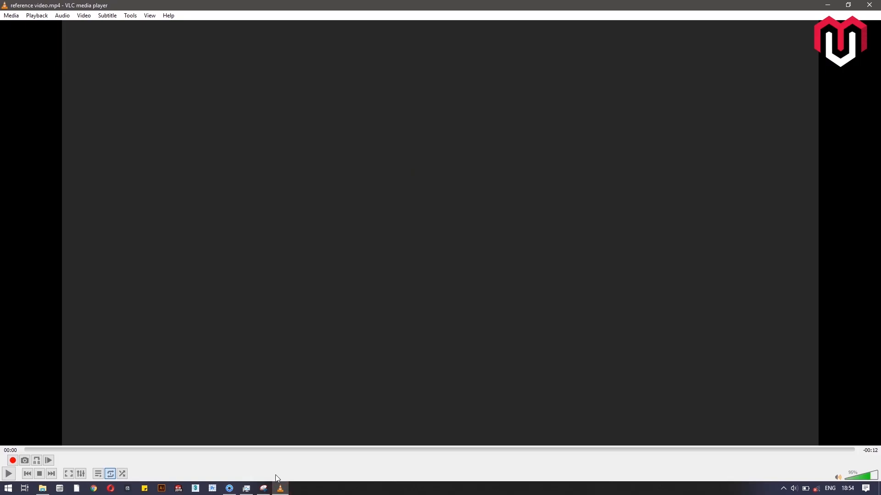
{"action": "left_click", "coordinate": [8, 474]}
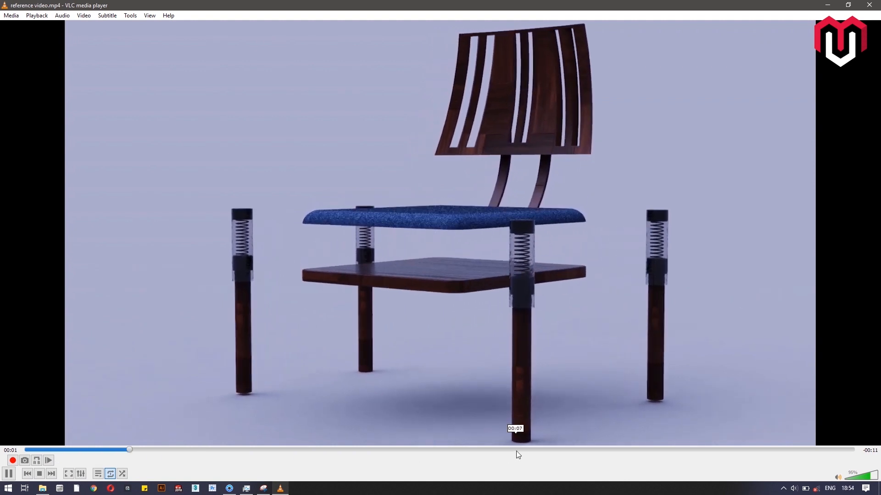
{"action": "left_click", "coordinate": [8, 473]}
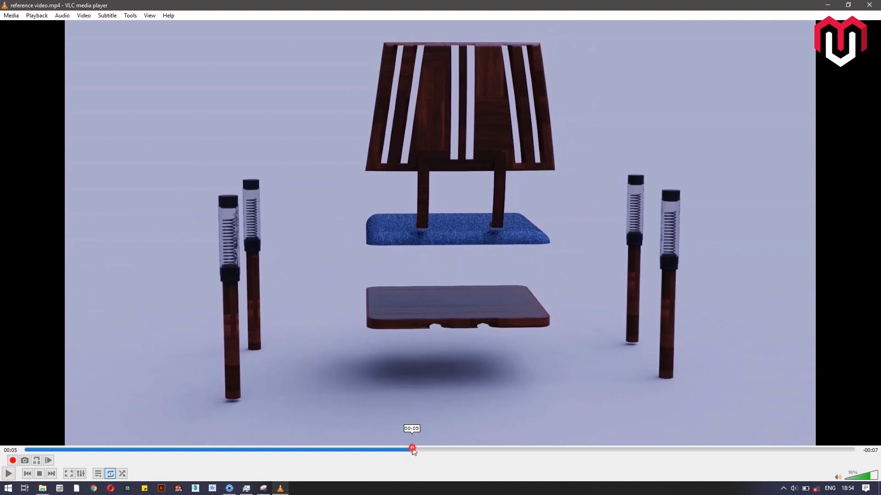
{"action": "left_click_drag", "start_coordinate": [412, 449], "coordinate": [598, 449]}
{"action": "left_click", "coordinate": [827, 5]}
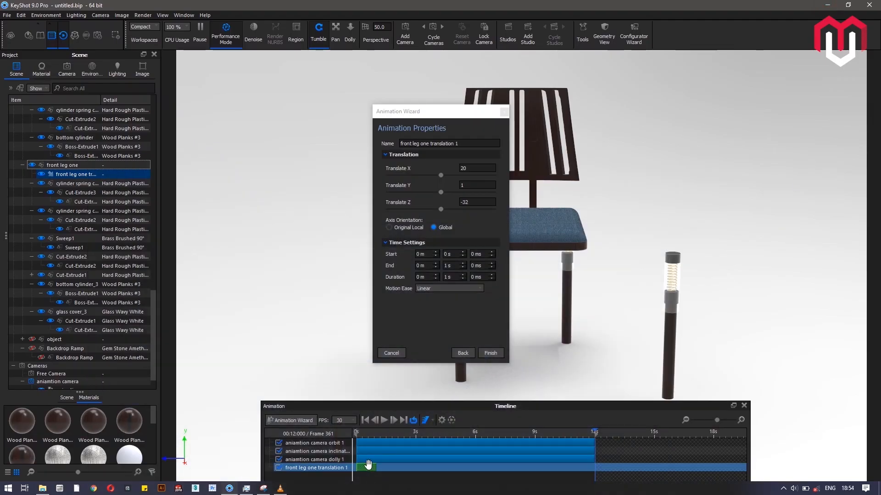
Set the end time of front leg one's translation to 12 s and its motion ease to Custom
{"action": "left_click", "coordinate": [448, 266]}
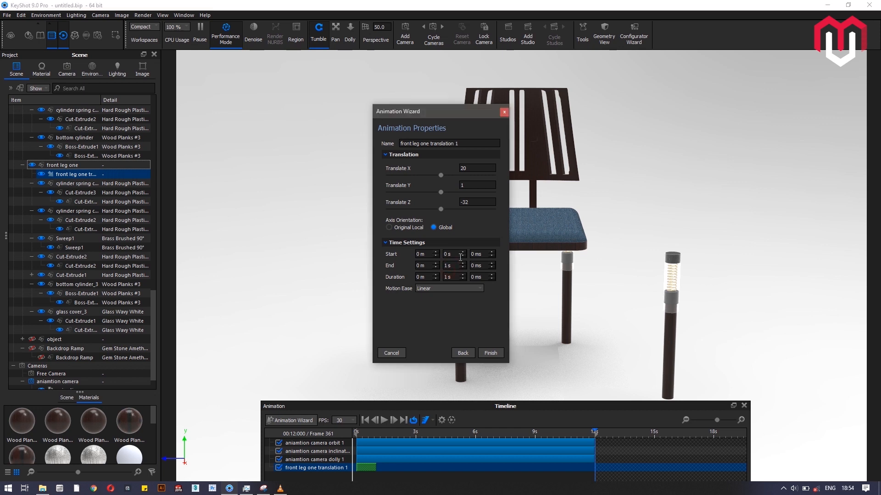
{"action": "left_click_drag", "start_coordinate": [456, 267], "coordinate": [442, 265]}
{"action": "left_click", "coordinate": [459, 289]}
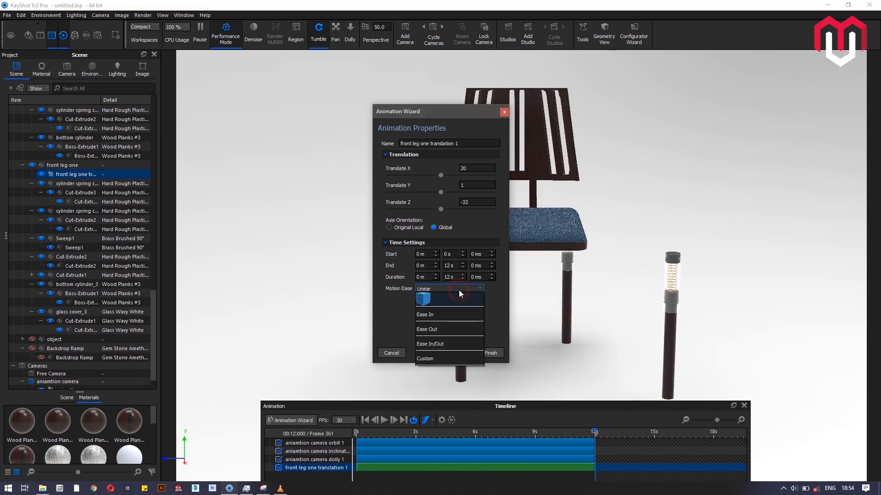
{"action": "left_click", "coordinate": [449, 359]}
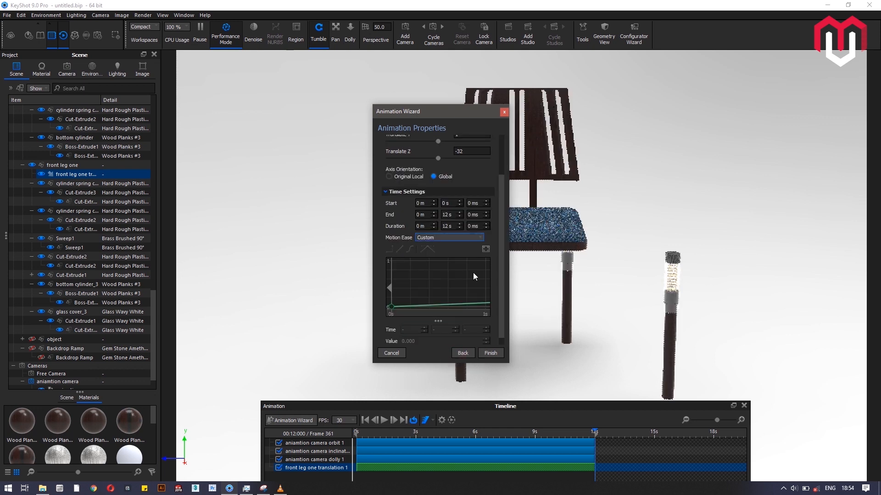
Shape front leg one's custom ease curve with a steep start and a gradual end, and finish the animation
{"action": "left_click", "coordinate": [485, 249]}
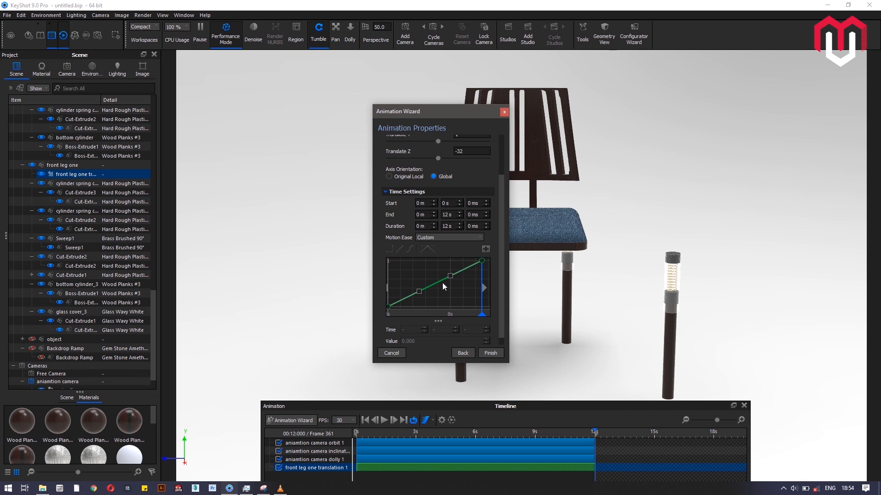
{"action": "left_click_drag", "start_coordinate": [419, 291], "coordinate": [449, 271]}
{"action": "left_click", "coordinate": [462, 270]}
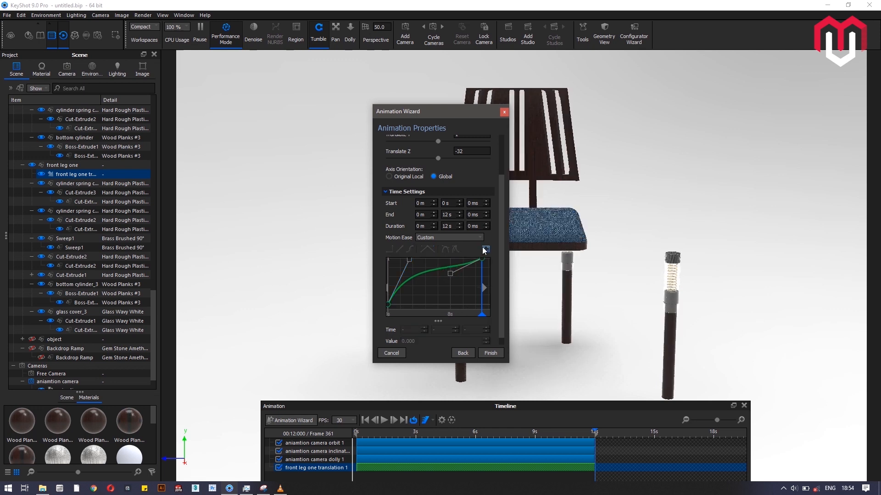
{"action": "left_click", "coordinate": [485, 249]}
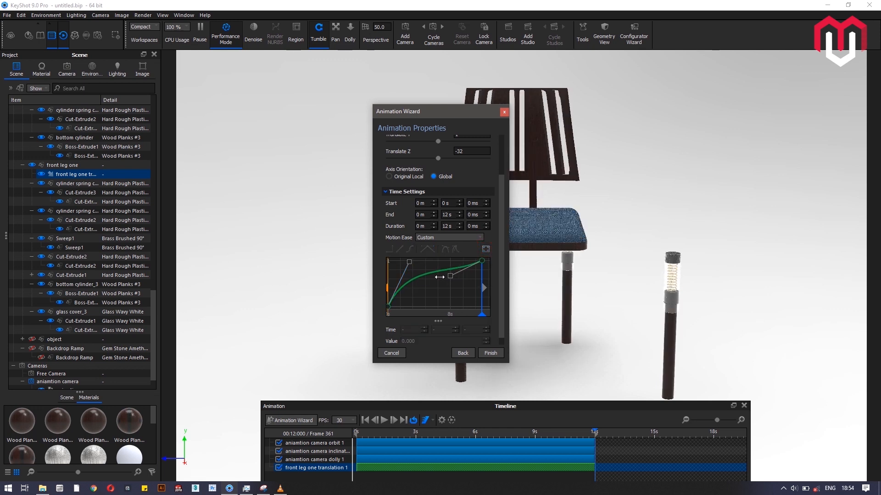
{"action": "left_click_drag", "start_coordinate": [410, 262], "coordinate": [405, 260]}
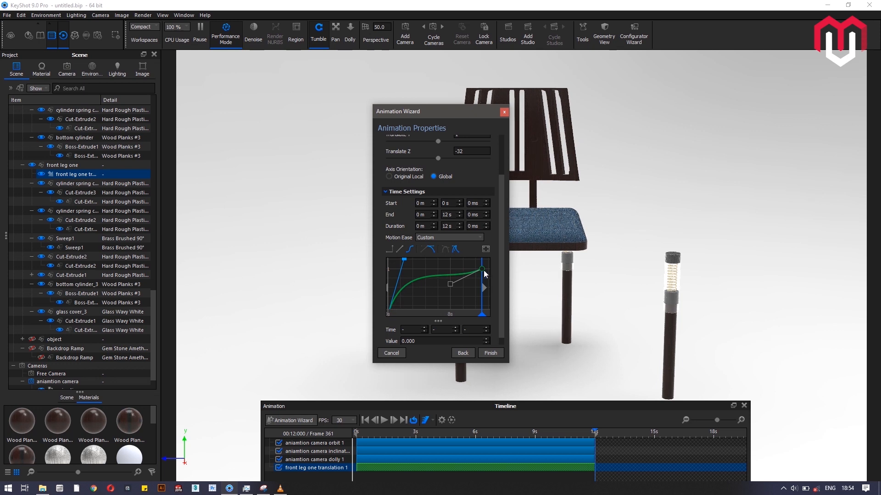
{"action": "left_click", "coordinate": [490, 353]}
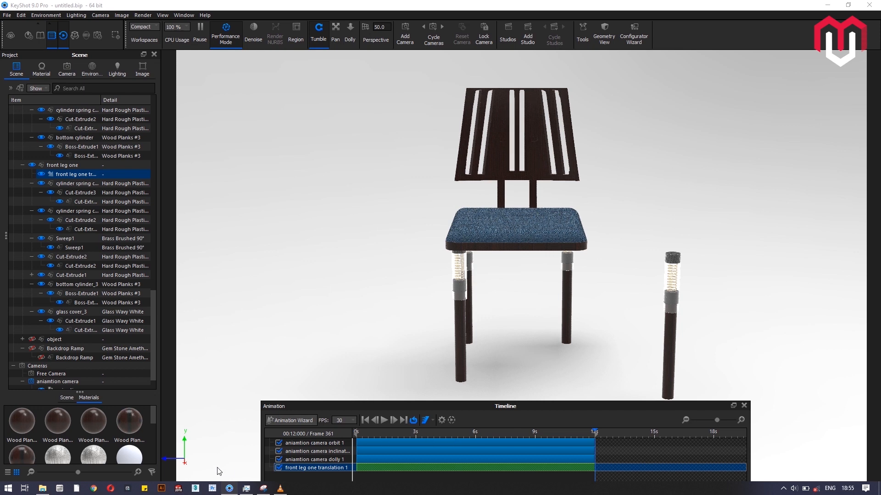
Disable the camera dolly, inclination and orbit animations and scrub the timeline back to the start to preview front leg one's motion
{"action": "left_click", "coordinate": [277, 459]}
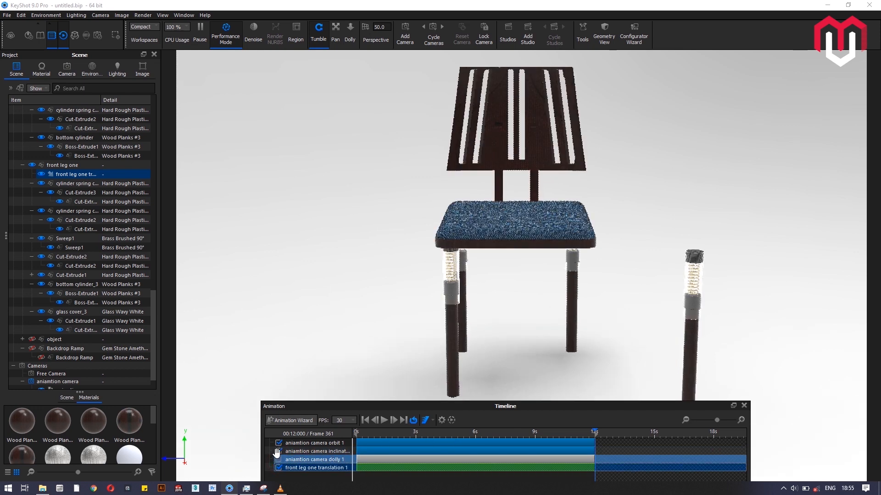
{"action": "left_click", "coordinate": [278, 451]}
{"action": "double_click", "coordinate": [376, 440]}
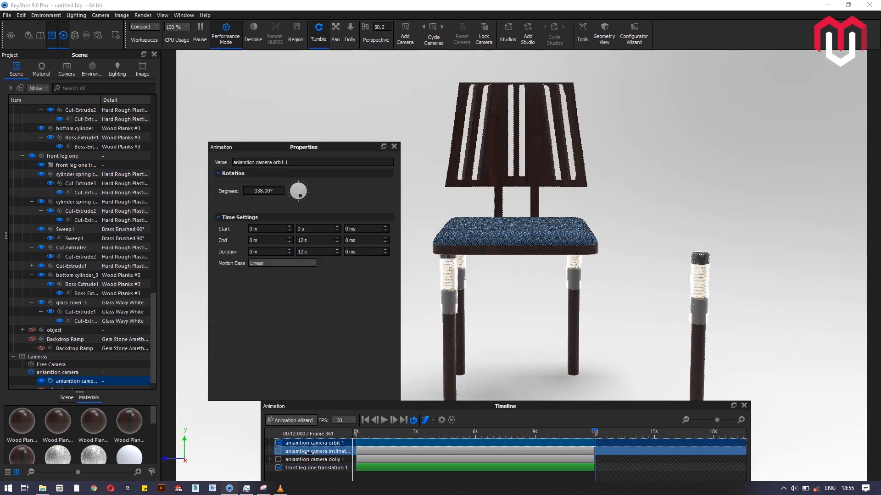
{"action": "left_click", "coordinate": [279, 443]}
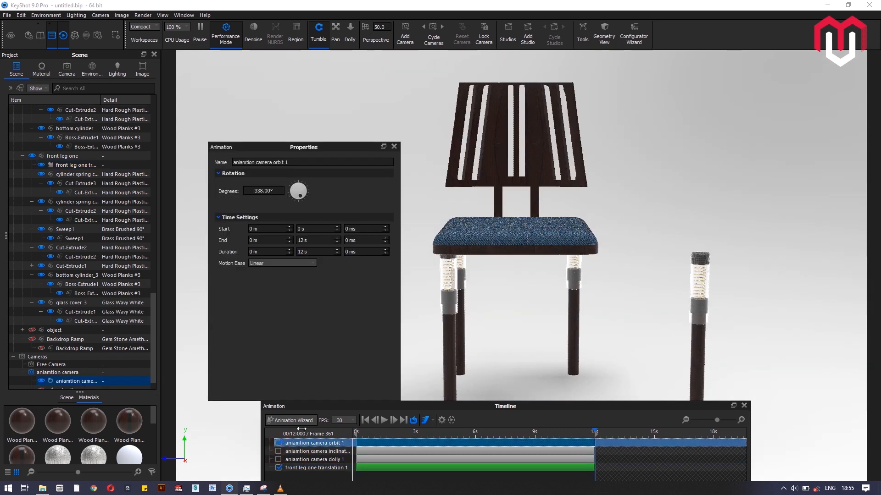
{"action": "left_click", "coordinate": [570, 432]}
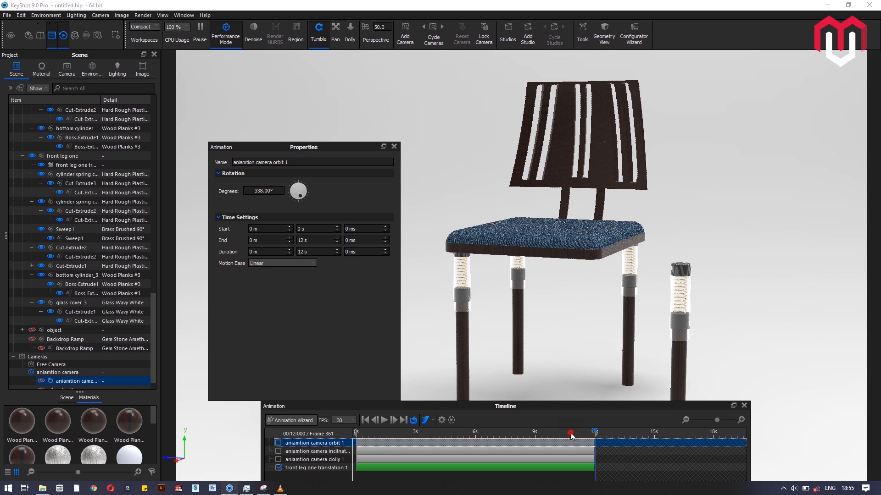
{"action": "left_click_drag", "start_coordinate": [571, 428], "coordinate": [357, 440]}
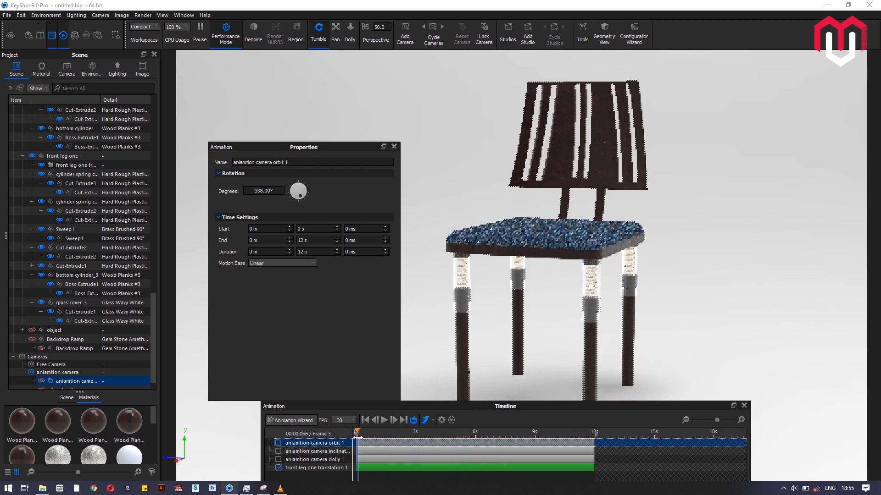
Re-enable the camera orbit, dolly and inclination animations and move the playhead to about 11.8 s
{"action": "left_click", "coordinate": [275, 450], "text": "ctrl"}
{"action": "left_click", "coordinate": [278, 443]}
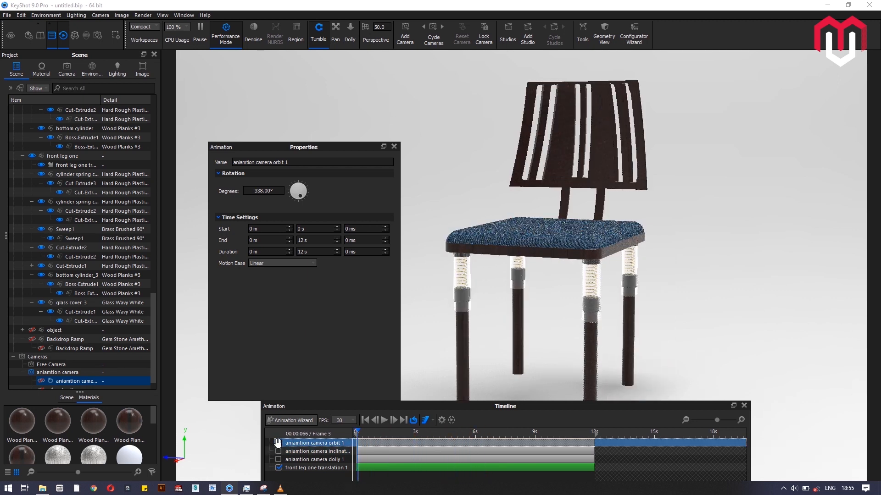
{"action": "left_click", "coordinate": [277, 460]}
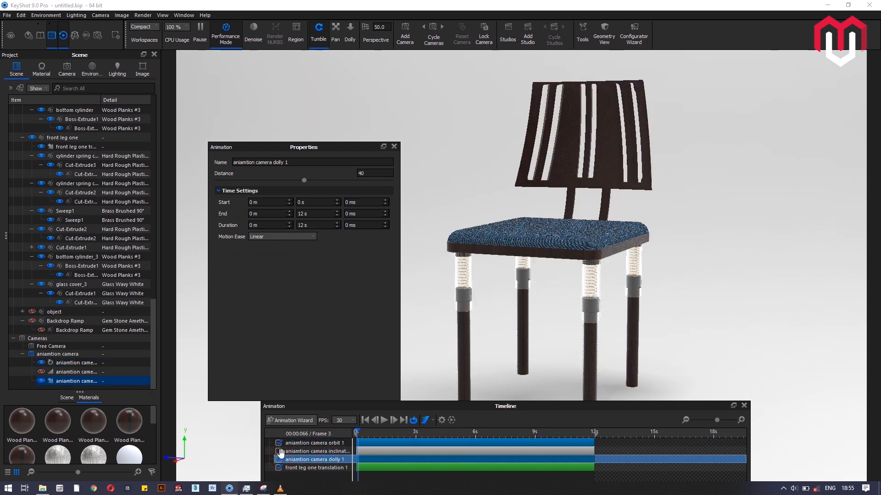
{"action": "left_click", "coordinate": [278, 451]}
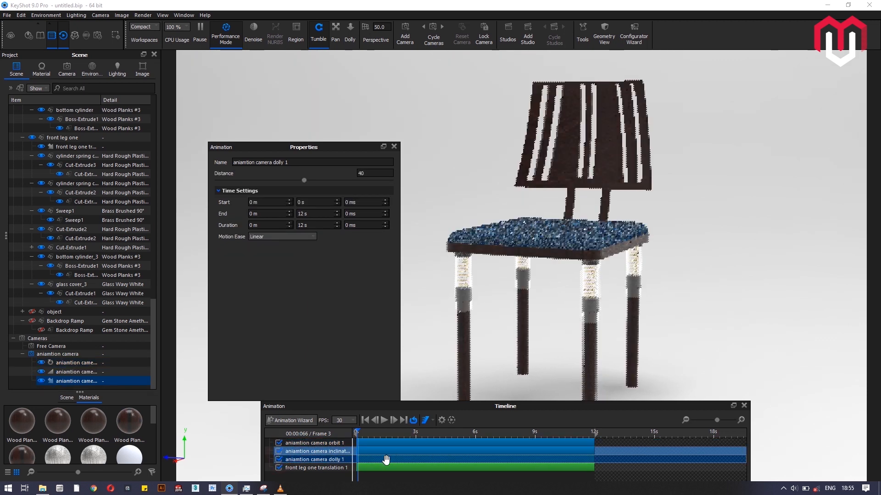
{"action": "left_click", "coordinate": [591, 433]}
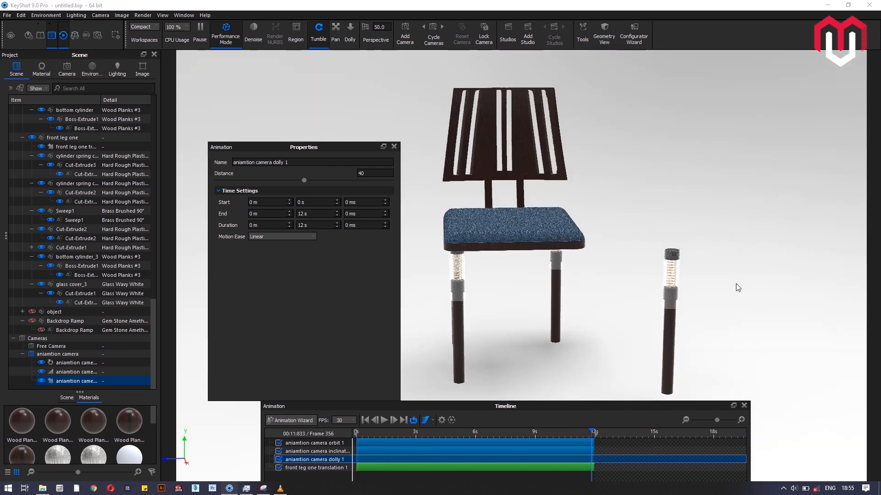
Copy front leg one's translation animation from the scene tree and close the animation properties
{"action": "left_click", "coordinate": [393, 147]}
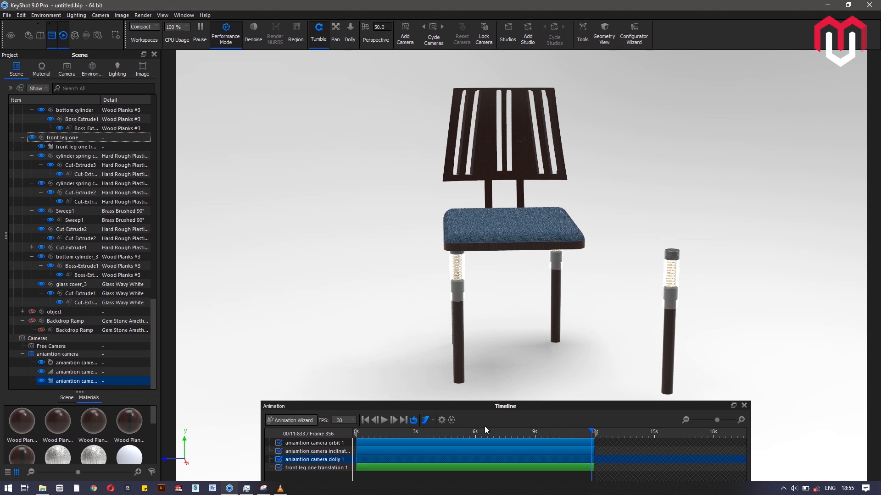
{"action": "double_click", "coordinate": [103, 148]}
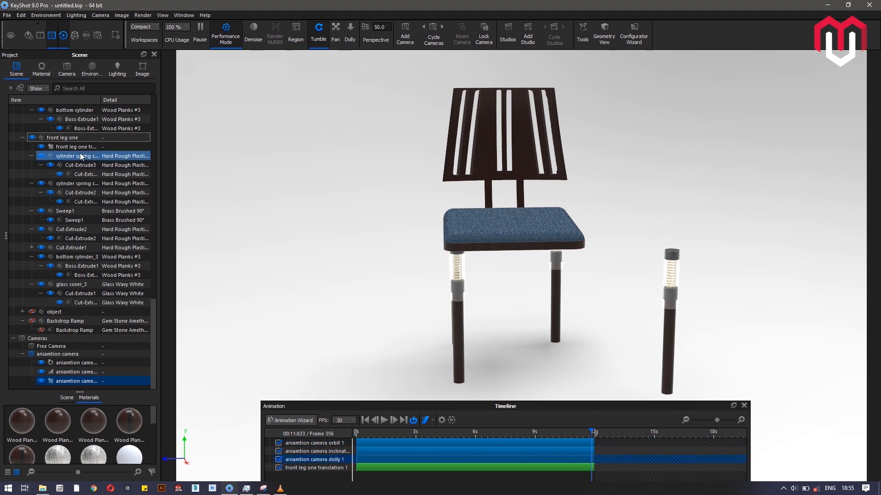
{"action": "right_click", "coordinate": [80, 147]}
{"action": "left_click", "coordinate": [101, 163]}
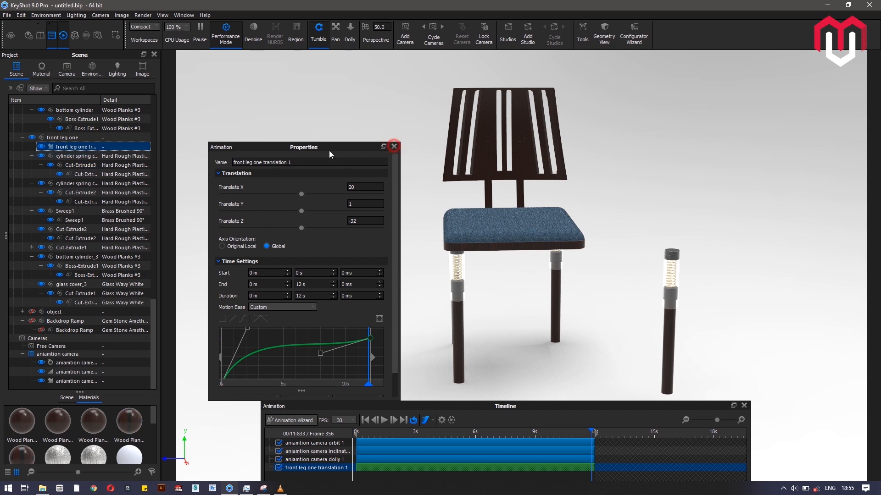
{"action": "left_click", "coordinate": [63, 139]}
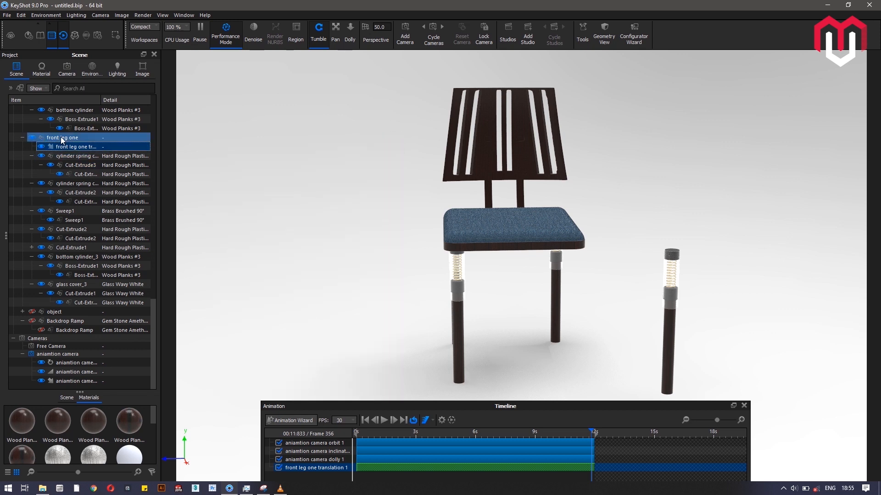
Collapse the front leg one group and paste the copied translation as an independent animation onto backleg part 2
{"action": "left_click", "coordinate": [72, 175]}
{"action": "left_click_drag", "start_coordinate": [154, 368], "coordinate": [157, 345]}
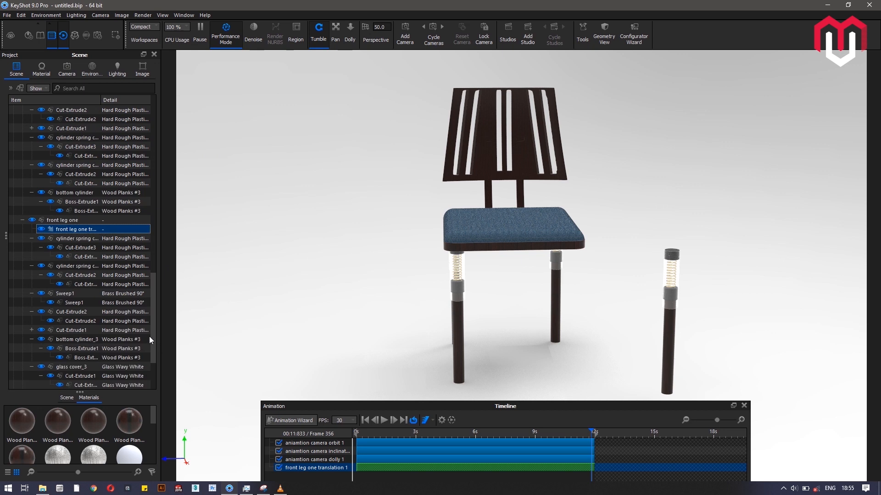
{"action": "left_click", "coordinate": [22, 220]}
{"action": "left_click", "coordinate": [73, 148]}
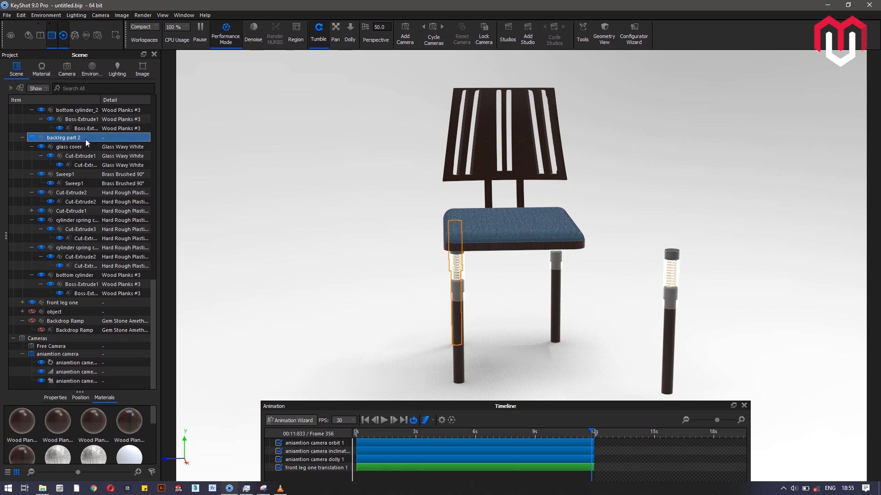
{"action": "right_click", "coordinate": [85, 139]}
{"action": "mouse_move", "coordinate": [125, 153]}
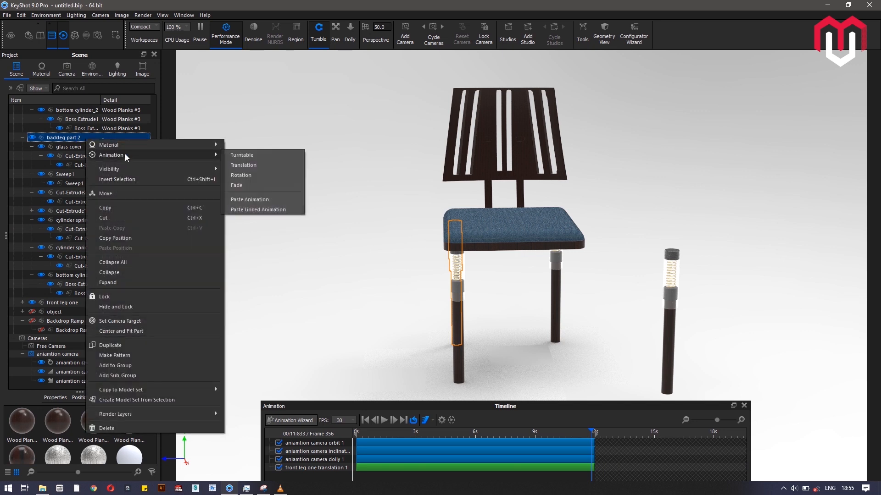
{"action": "left_click", "coordinate": [267, 200]}
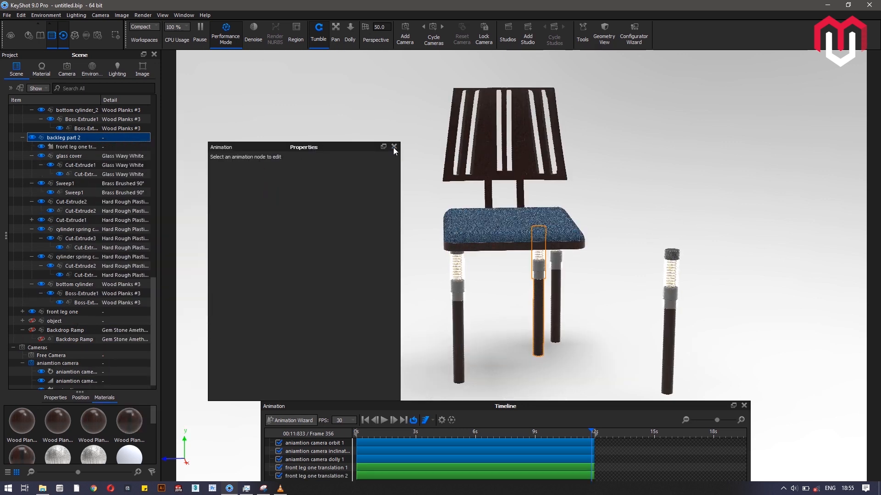
{"action": "left_click", "coordinate": [393, 146]}
Enlarge the timeline's visible area and set backleg part 2's pasted translation to 32 in Z and 10 in X
{"action": "left_click", "coordinate": [612, 403]}
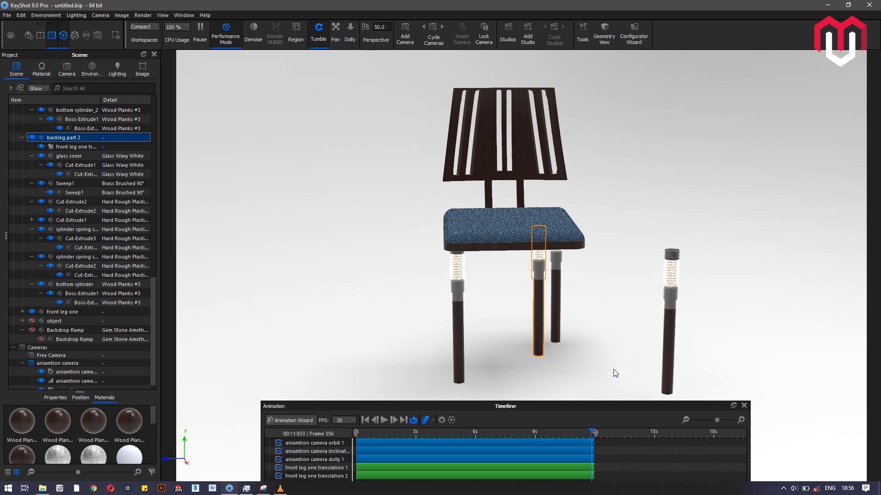
{"action": "left_click_drag", "start_coordinate": [613, 370], "coordinate": [612, 362]}
{"action": "left_click_drag", "start_coordinate": [416, 434], "coordinate": [525, 452]}
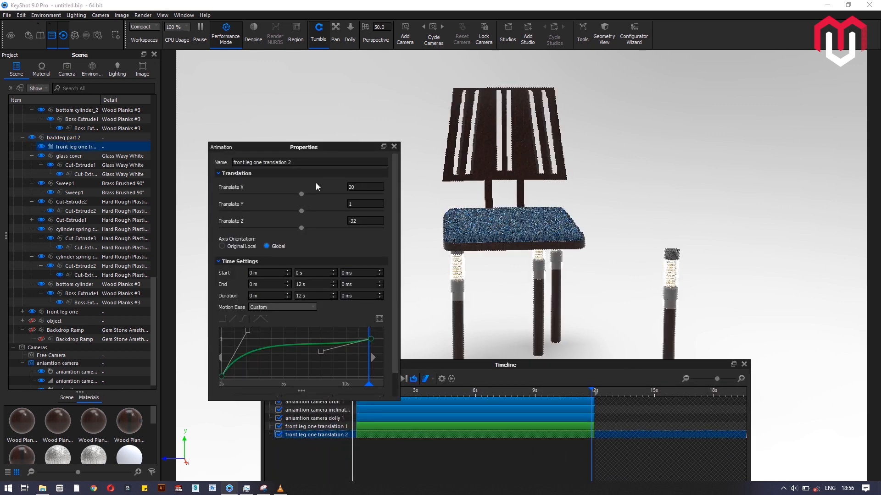
{"action": "left_click_drag", "start_coordinate": [332, 146], "coordinate": [670, 199]}
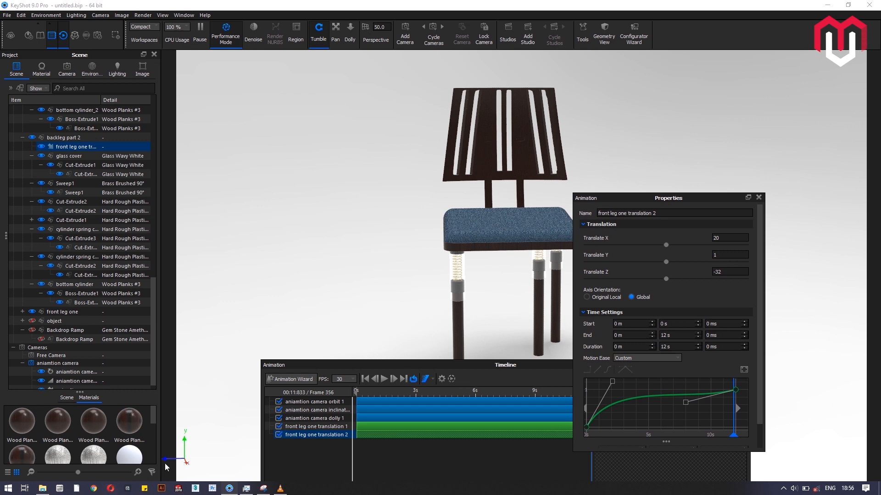
{"action": "left_click", "coordinate": [723, 271]}
{"action": "type", "text": "32"}
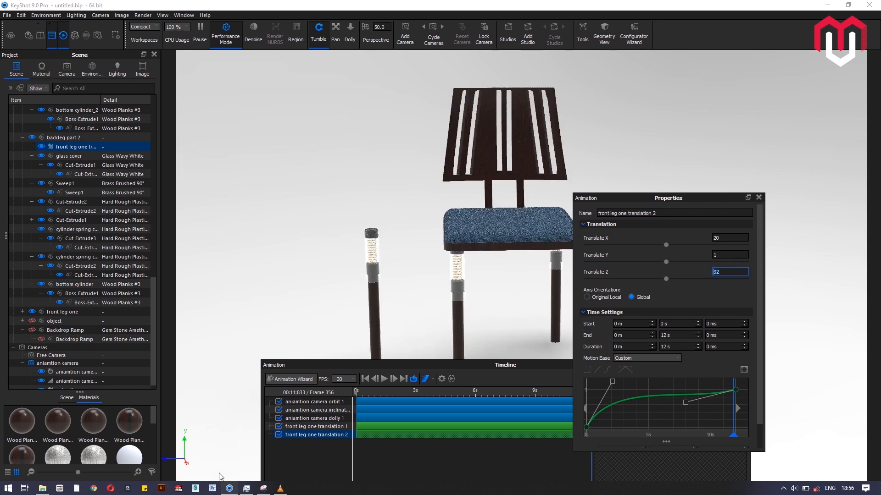
{"action": "left_click", "coordinate": [727, 236]}
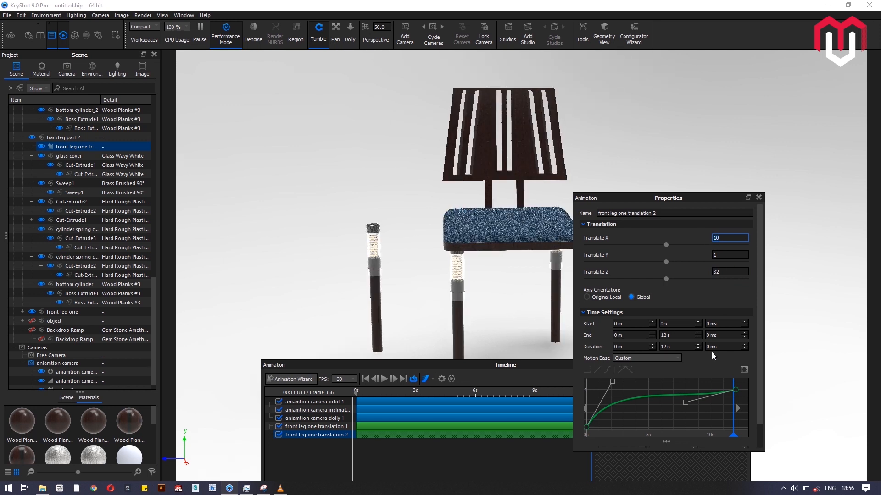
{"action": "left_click", "coordinate": [759, 197]}
{"action": "left_click", "coordinate": [84, 139]}
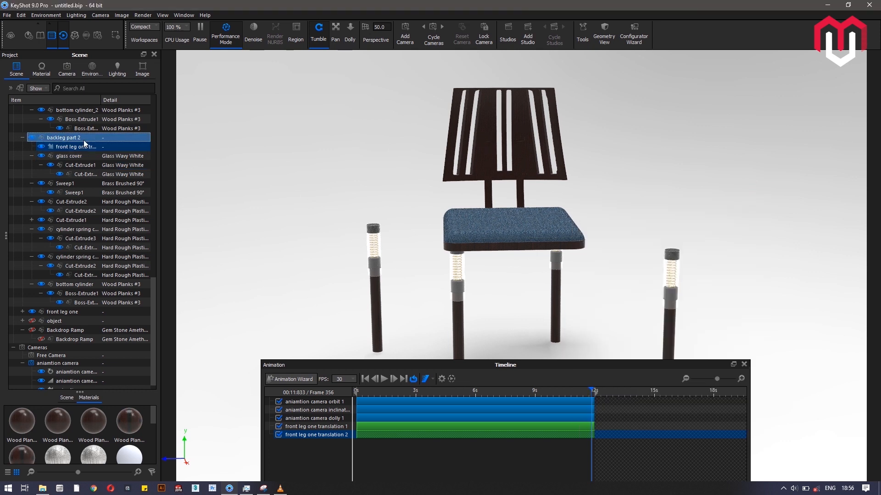
Paste front leg one's copied translation as an independent animation onto back leg part 1 and close the animation properties
{"action": "left_click", "coordinate": [112, 256]}
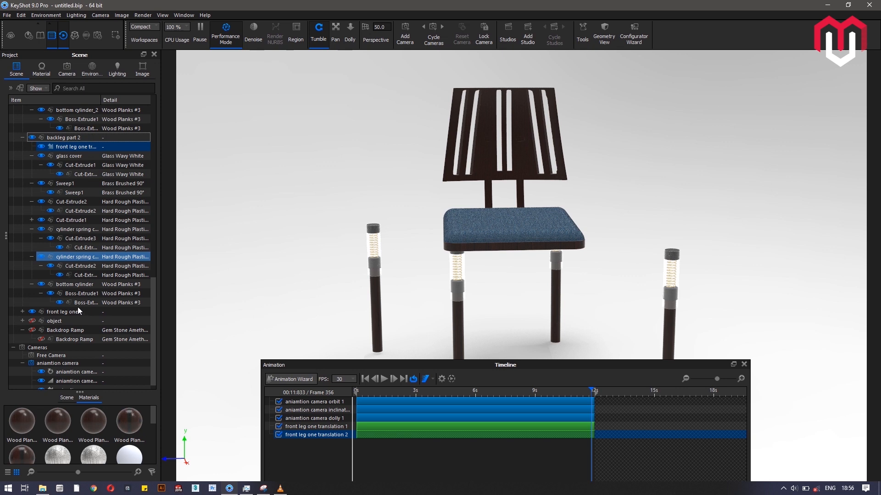
{"action": "left_click", "coordinate": [90, 146]}
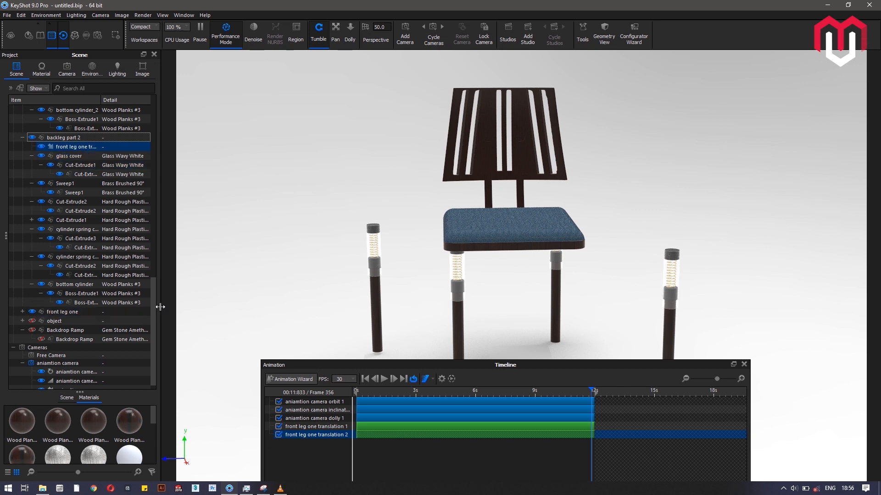
{"action": "left_click_drag", "start_coordinate": [153, 301], "coordinate": [153, 236]}
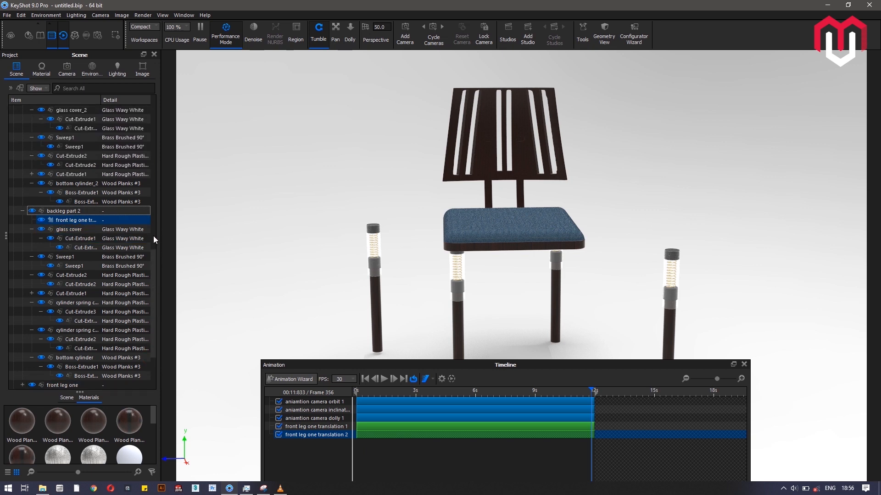
{"action": "scroll", "coordinate": [148, 244], "scroll_direction": "up", "scroll_amount": 5}
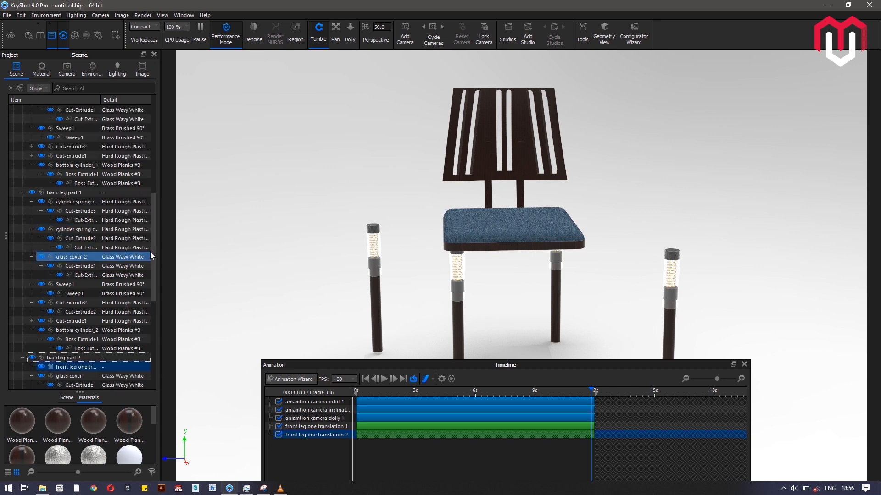
{"action": "left_click", "coordinate": [88, 194]}
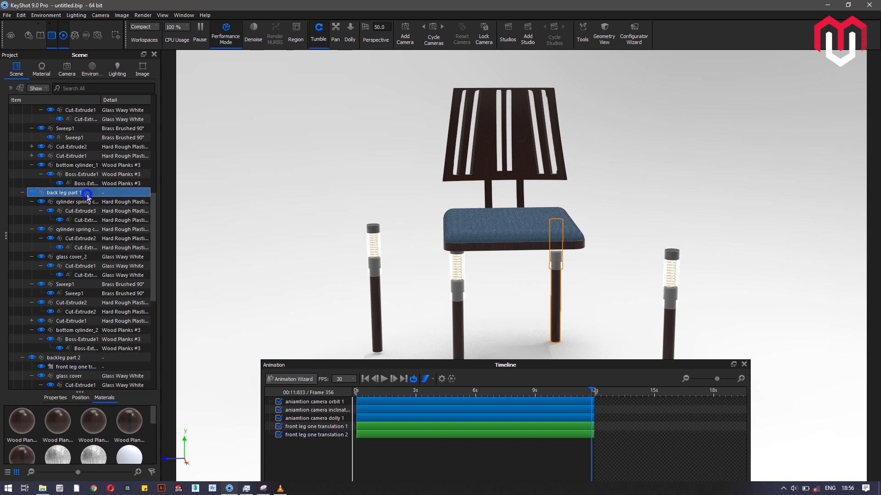
{"action": "right_click", "coordinate": [124, 197]}
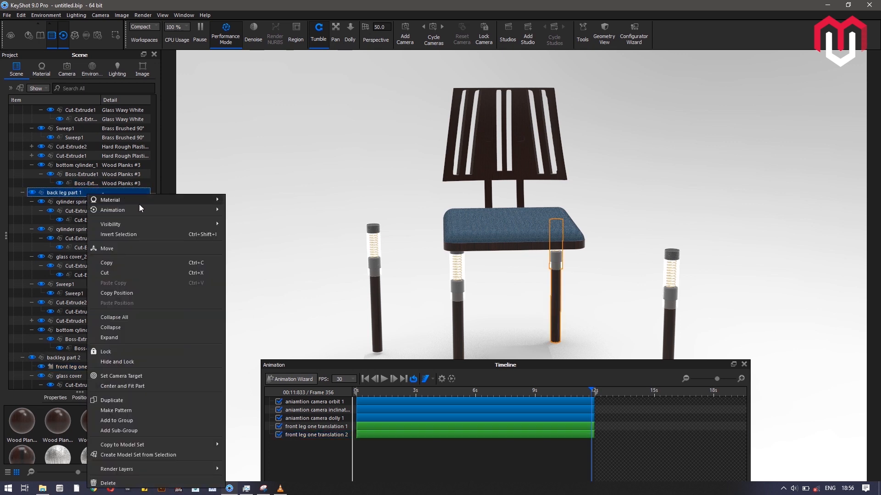
{"action": "mouse_move", "coordinate": [217, 215]}
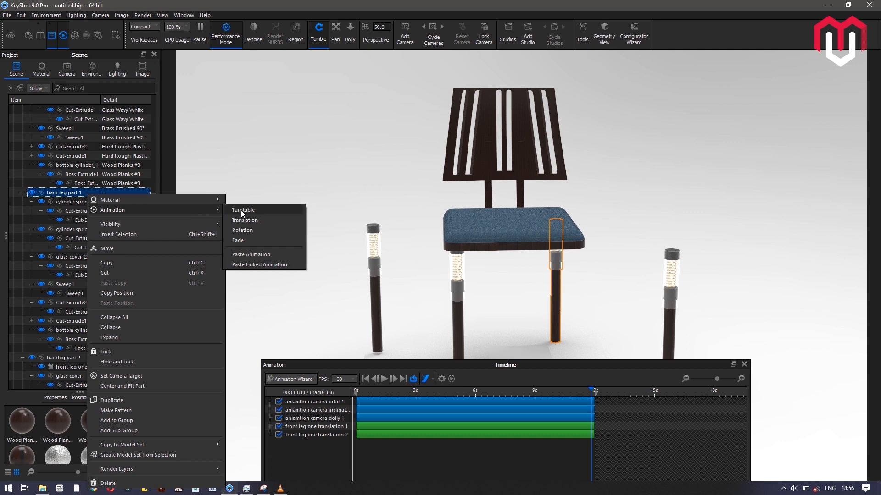
{"action": "left_click", "coordinate": [248, 254]}
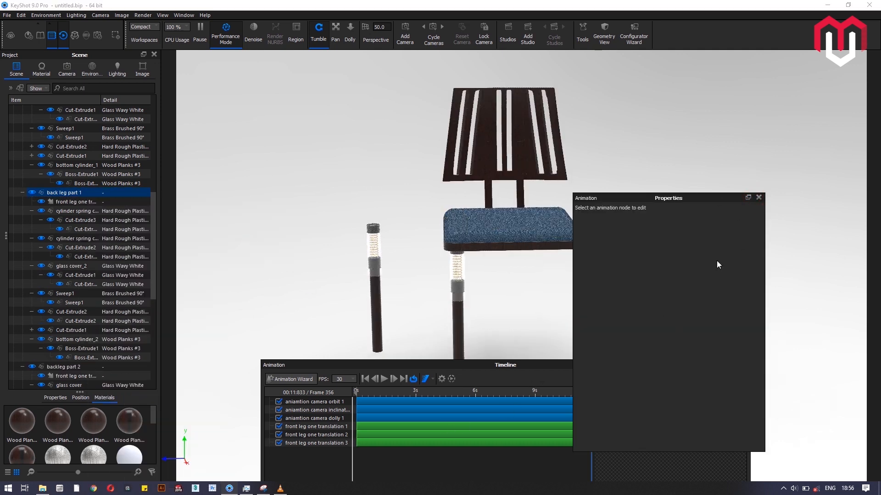
{"action": "left_click", "coordinate": [758, 197]}
Review the settings of back leg part 1's pasted translation with the properties window moved clear of the legs, and close it
{"action": "left_click", "coordinate": [489, 402]}
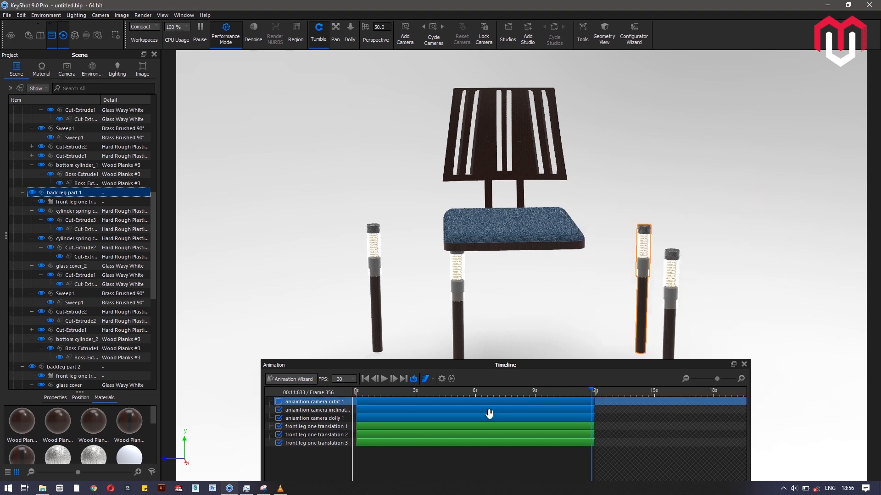
{"action": "left_click", "coordinate": [480, 441]}
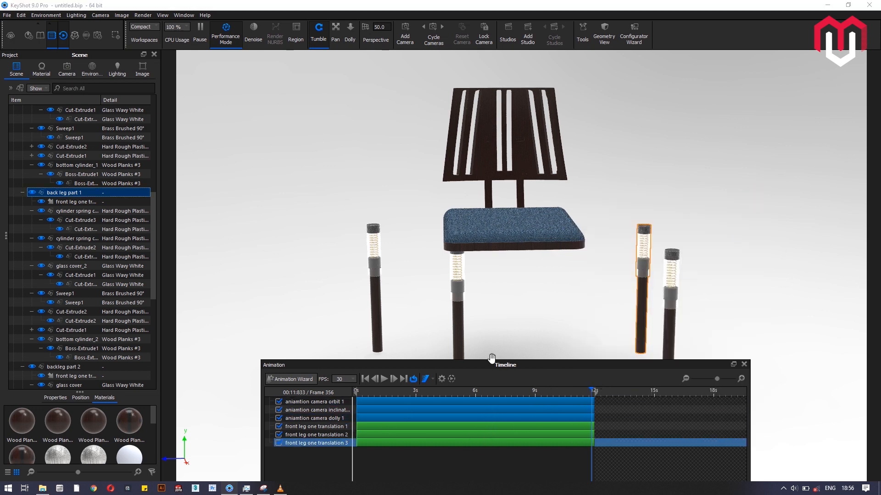
{"action": "double_click", "coordinate": [478, 443]}
{"action": "left_click_drag", "start_coordinate": [691, 197], "coordinate": [282, 83]}
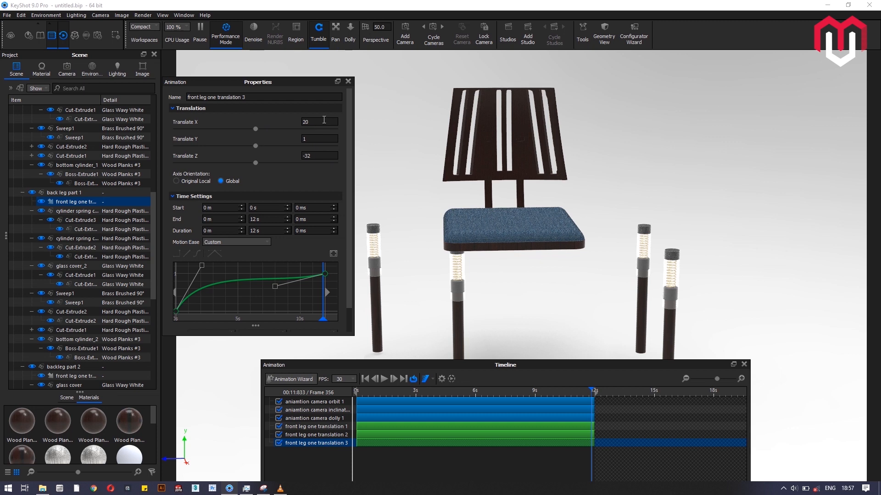
{"action": "left_click", "coordinate": [349, 81]}
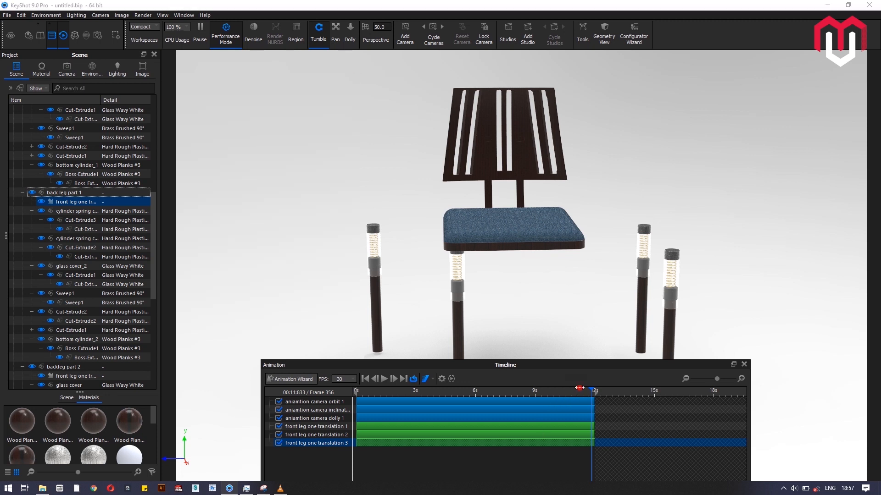
Move the playhead to about 11.87 s and set back leg part 1's pasted translation to 10 in X
{"action": "left_click_drag", "start_coordinate": [580, 388], "coordinate": [591, 388]}
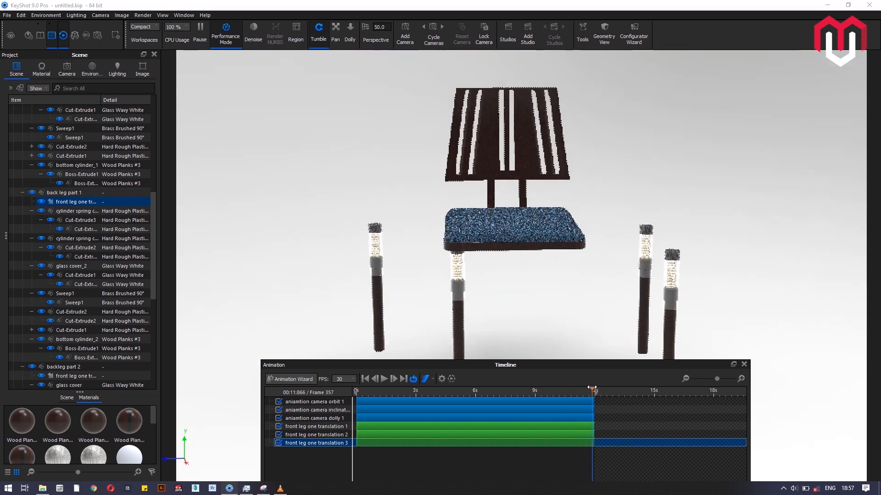
{"action": "right_click", "coordinate": [107, 204]}
{"action": "left_click", "coordinate": [120, 207]}
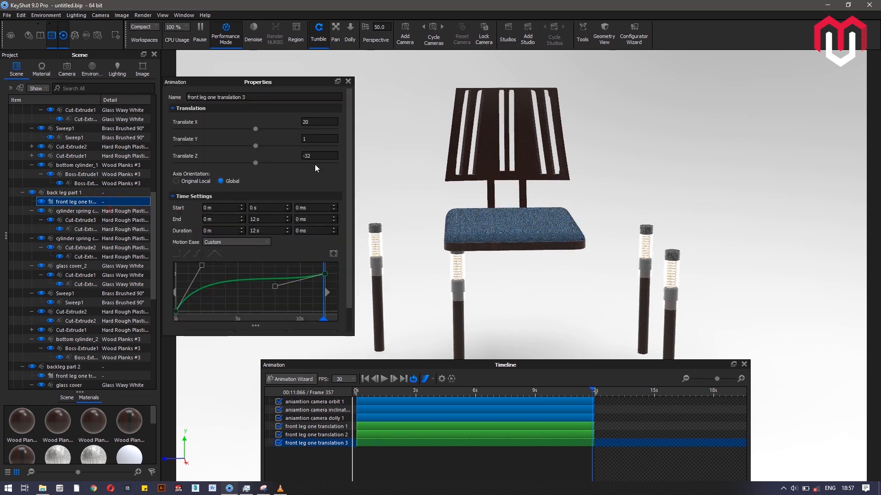
{"action": "left_click", "coordinate": [315, 122]}
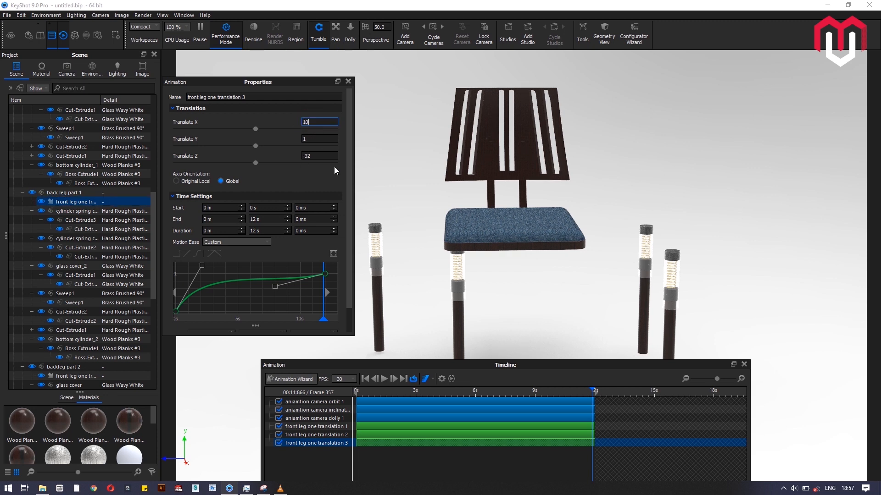
{"action": "key", "text": "Return"}
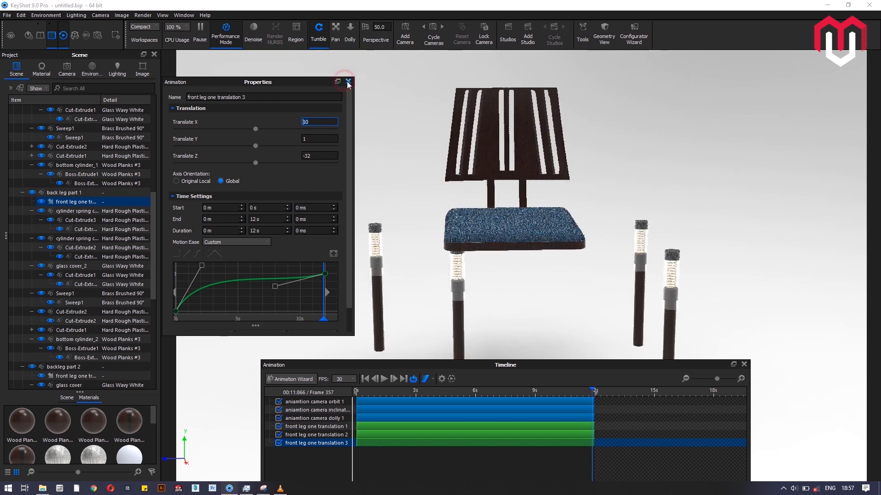
{"action": "left_click", "coordinate": [348, 82]}
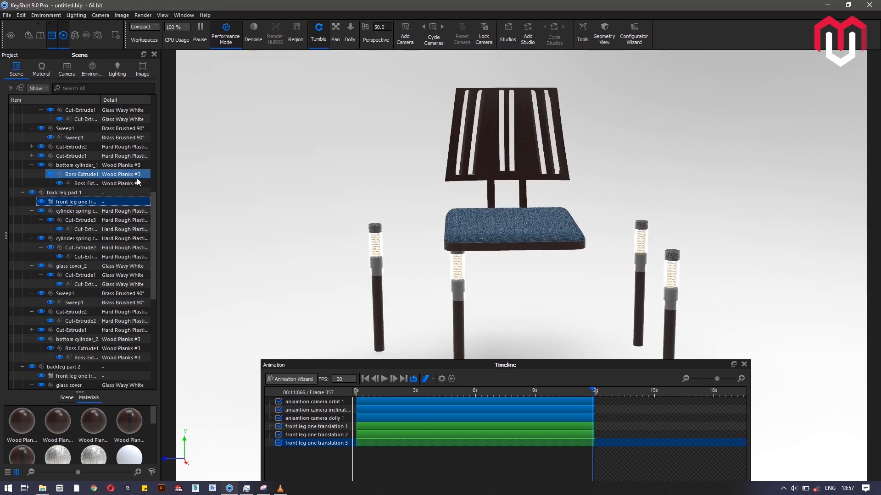
Paste the copied translation as an independent animation onto front leg part 2 and close the animation properties
{"action": "scroll", "coordinate": [138, 182], "scroll_direction": "up", "scroll_amount": 3}
{"action": "scroll", "coordinate": [117, 207], "scroll_direction": "up", "scroll_amount": 3}
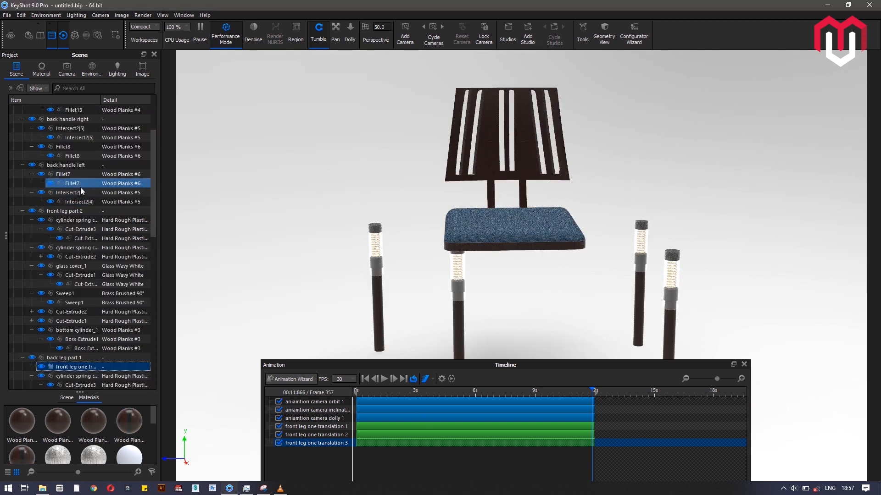
{"action": "left_click", "coordinate": [90, 210]}
{"action": "right_click", "coordinate": [90, 210]}
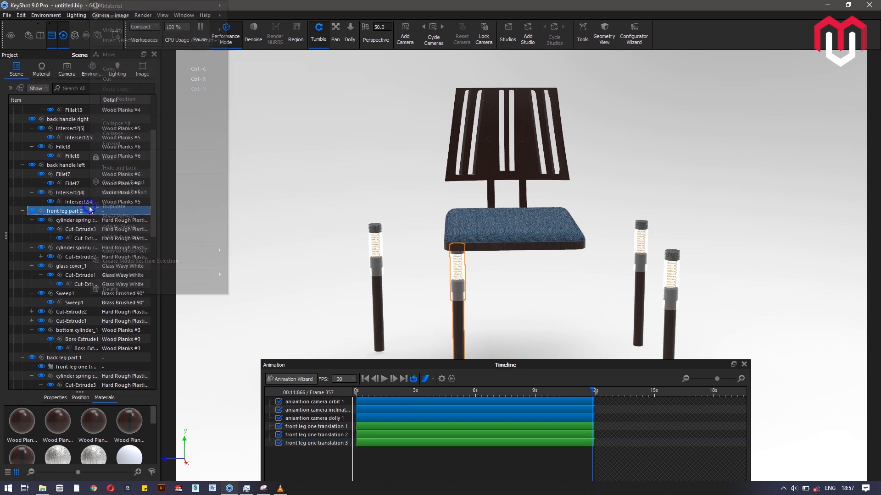
{"action": "mouse_move", "coordinate": [194, 17]}
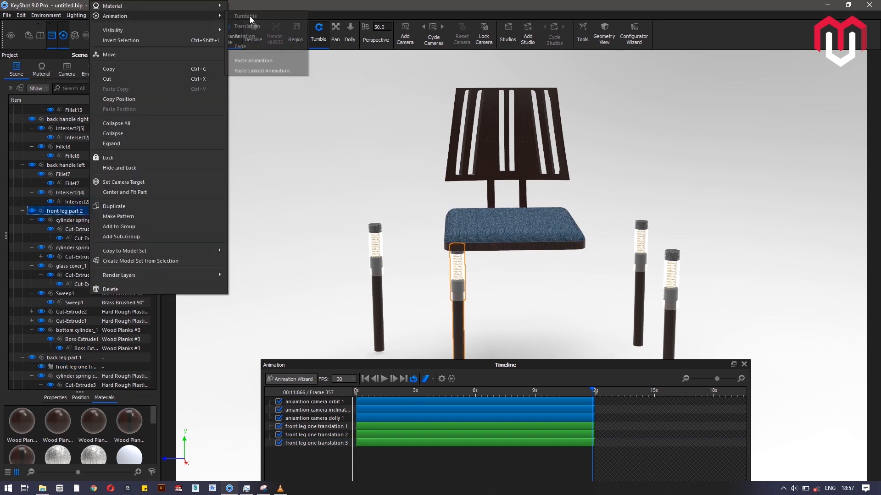
{"action": "left_click", "coordinate": [260, 60]}
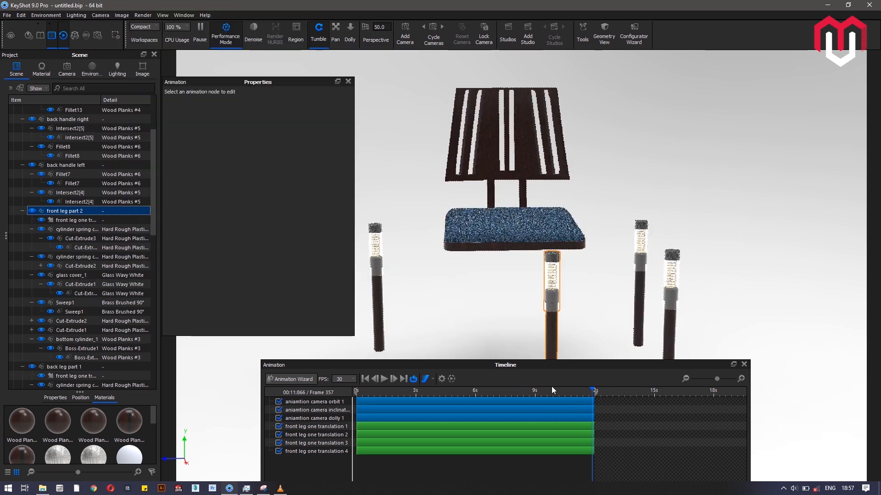
{"action": "left_click", "coordinate": [348, 81]}
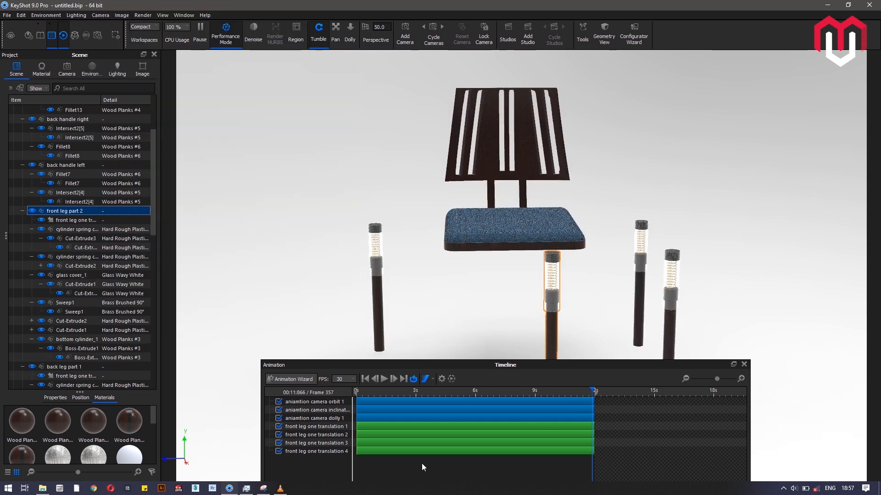
Set front leg part 2's pasted translation to 32 in Z and close its properties
{"action": "left_click", "coordinate": [80, 220]}
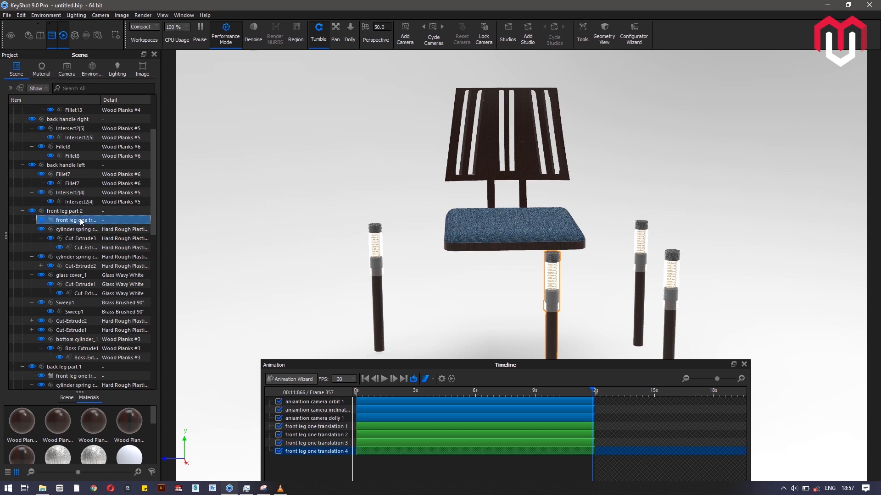
{"action": "right_click", "coordinate": [81, 220]}
{"action": "left_click", "coordinate": [102, 225]}
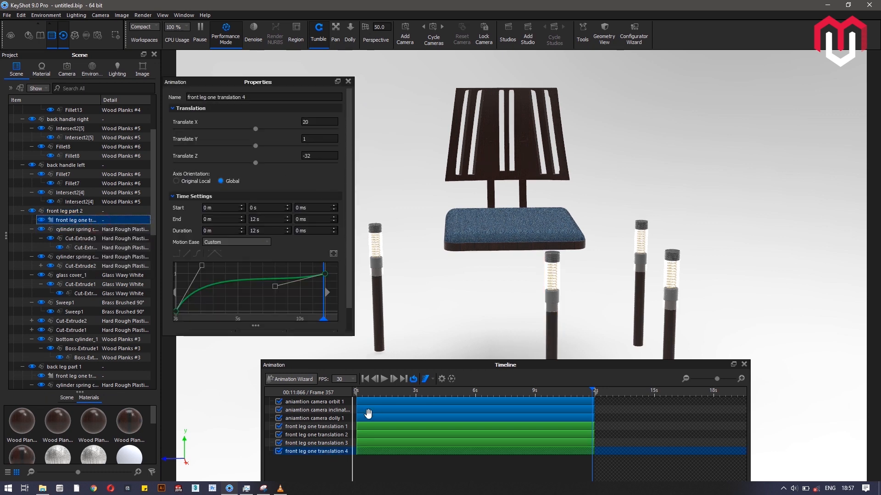
{"action": "left_click", "coordinate": [315, 155]}
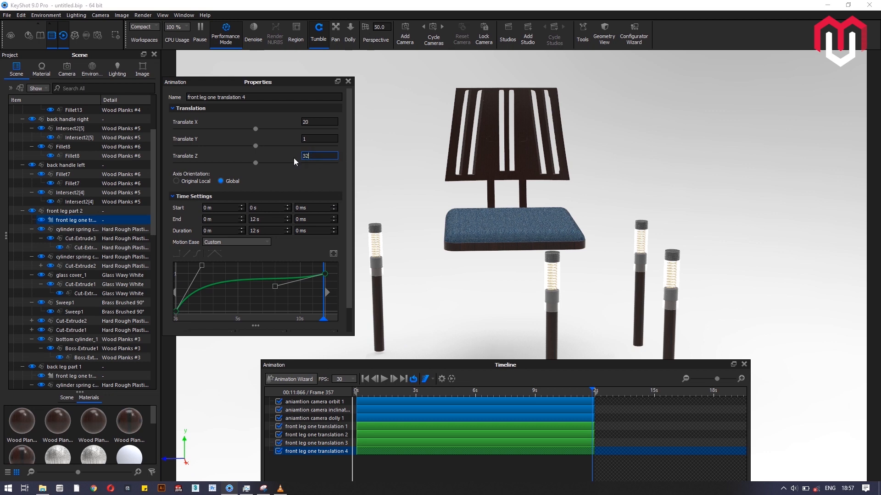
{"action": "key", "text": "Return"}
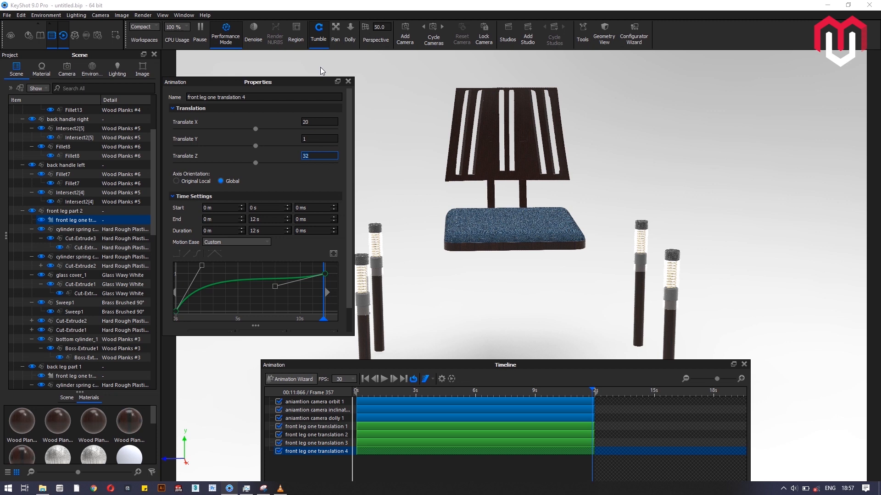
{"action": "left_click", "coordinate": [348, 82]}
Scrub the timeline to check the four legs' exploded motion, leaving the playhead at 12 s
{"action": "left_click", "coordinate": [532, 390]}
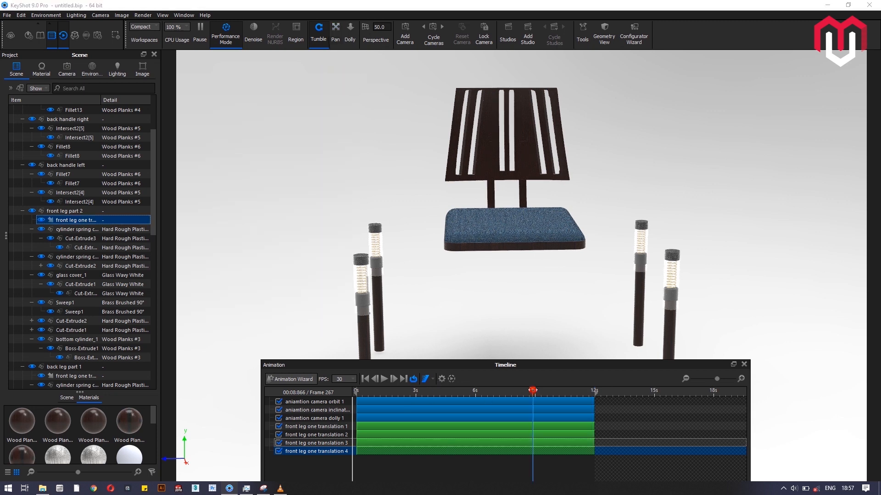
{"action": "left_click_drag", "start_coordinate": [532, 391], "coordinate": [603, 392]}
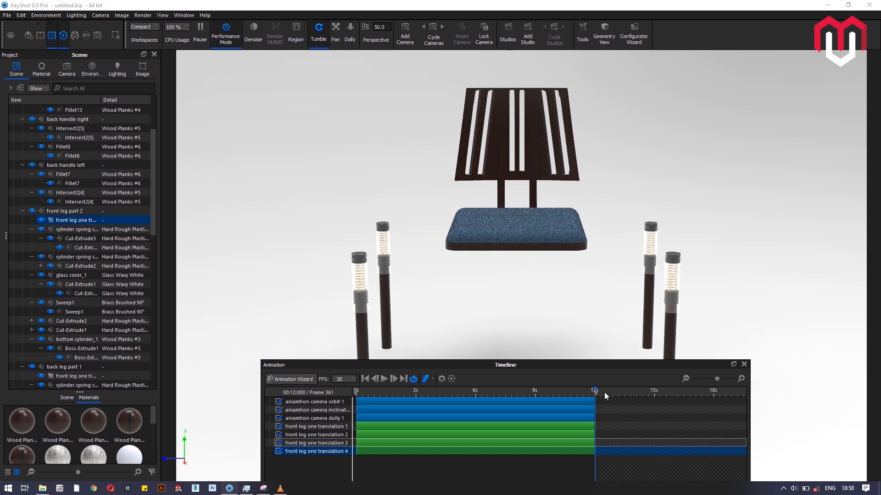
{"action": "left_click_drag", "start_coordinate": [597, 392], "coordinate": [458, 387]}
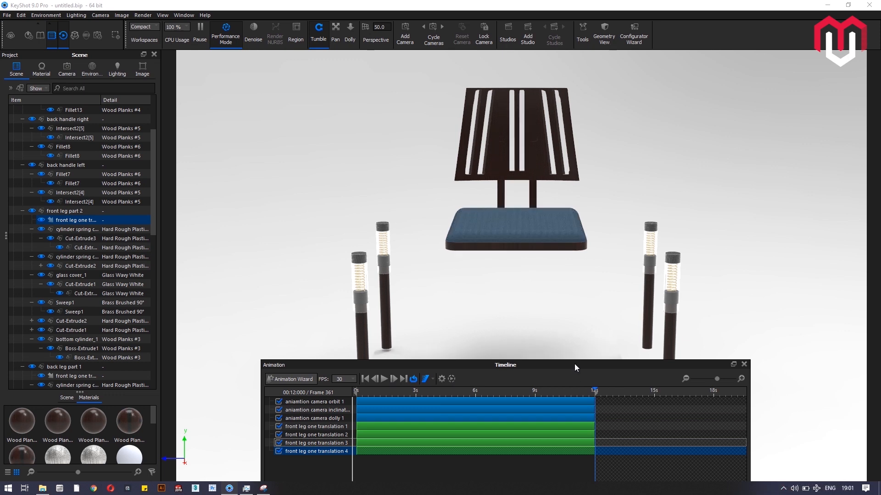
Review back leg part 1's translation settings from the timeline, and close both the timeline and the animation properties
{"action": "left_click_drag", "start_coordinate": [575, 364], "coordinate": [594, 369]}
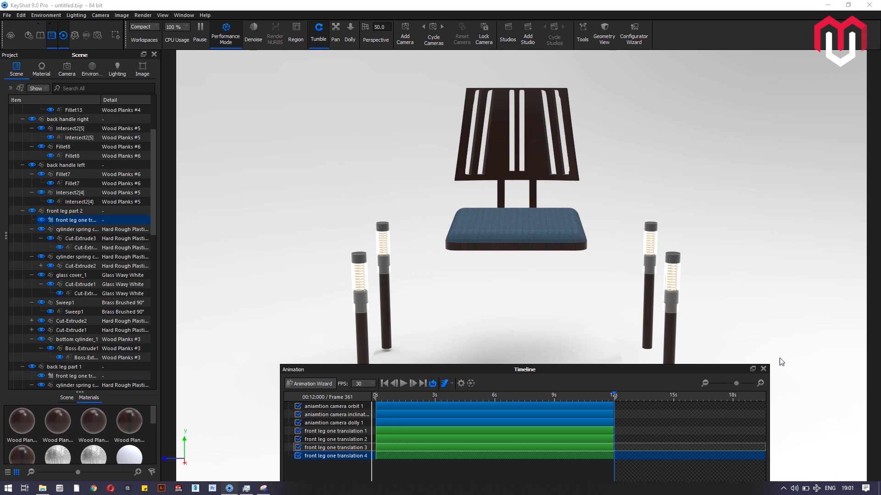
{"action": "double_click", "coordinate": [447, 449]}
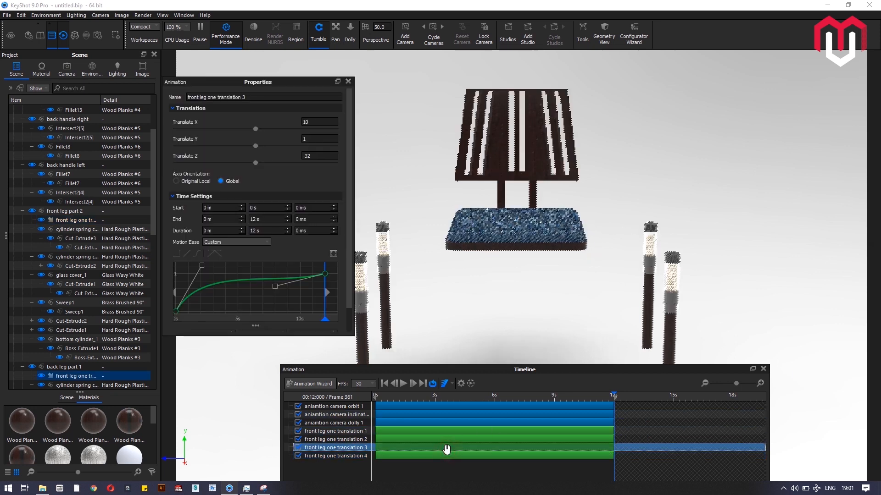
{"action": "left_click", "coordinate": [763, 369]}
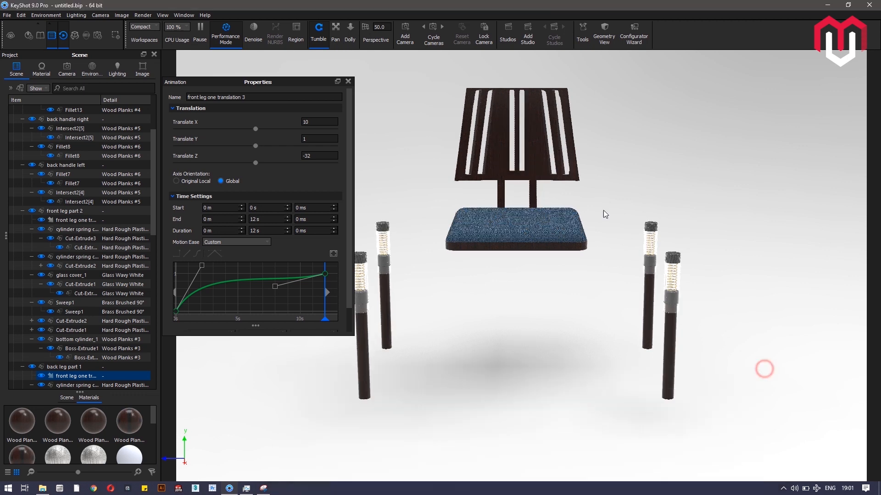
{"action": "left_click", "coordinate": [348, 81]}
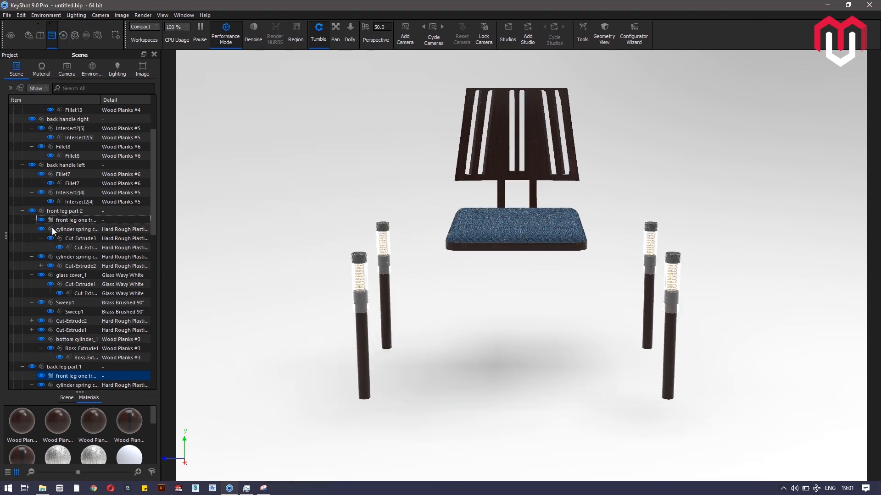
Set back leg part 1's translation to -24 in Z and close its animation properties
{"action": "left_click", "coordinate": [93, 375]}
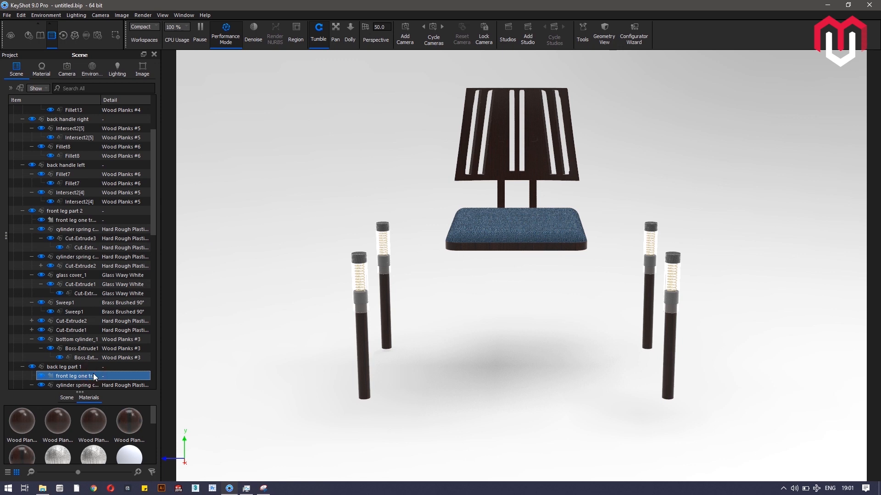
{"action": "right_click", "coordinate": [95, 377]}
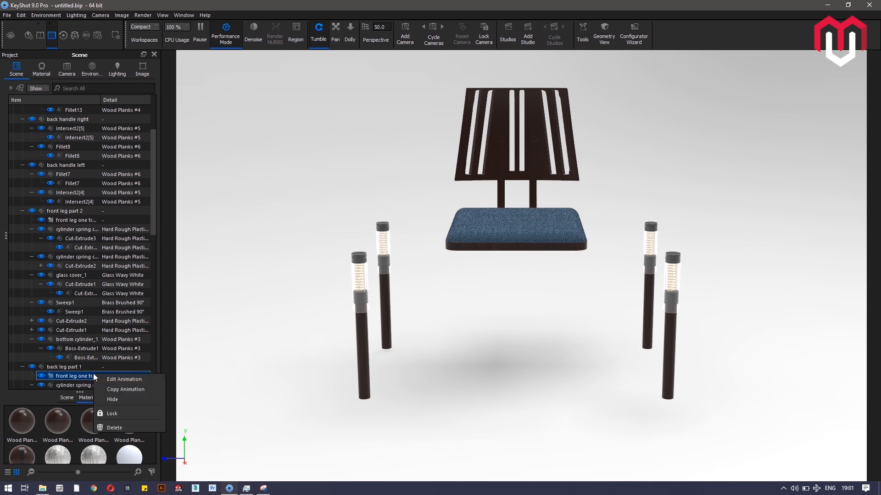
{"action": "left_click", "coordinate": [107, 385]}
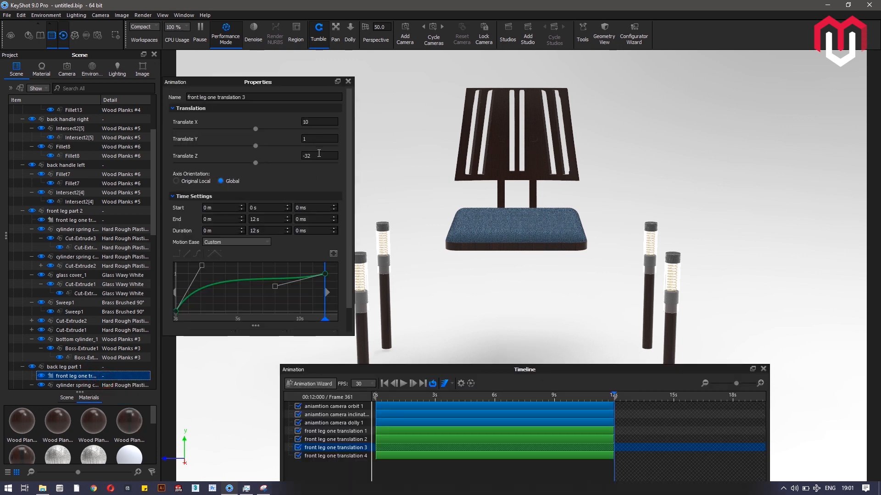
{"action": "left_click", "coordinate": [302, 156]}
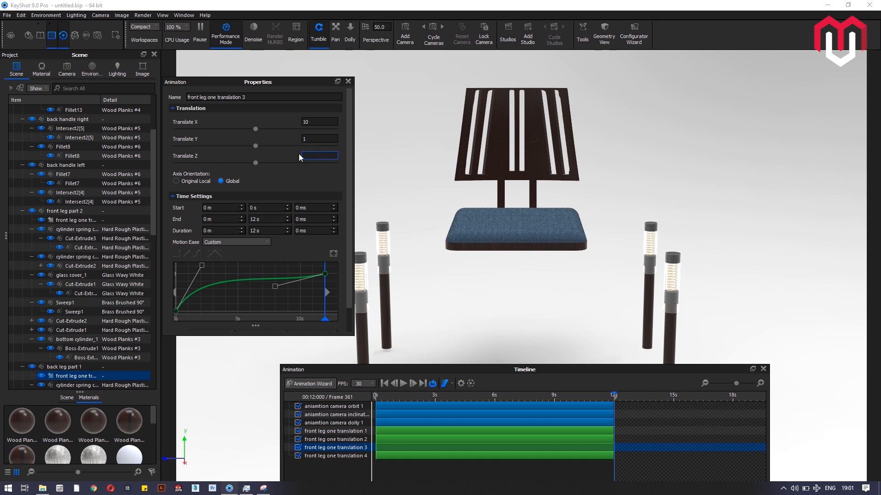
{"action": "key", "text": "Return"}
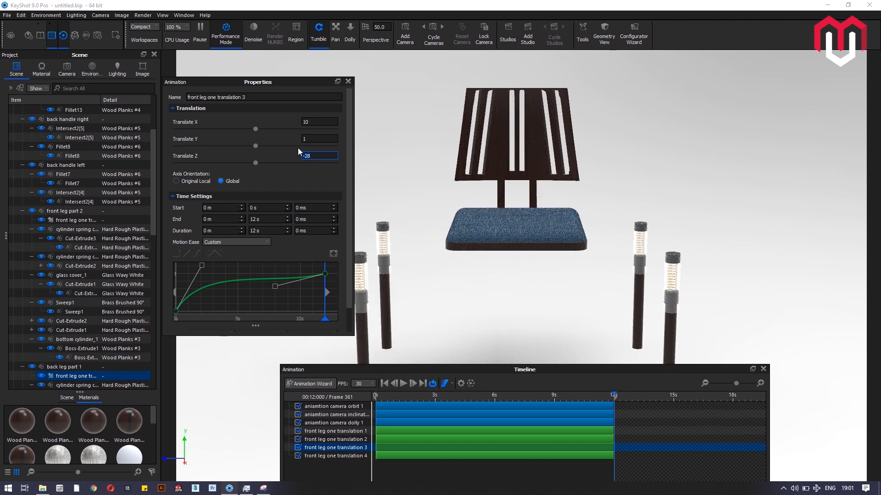
{"action": "type", "text": "-26"}
{"action": "key", "text": "Return"}
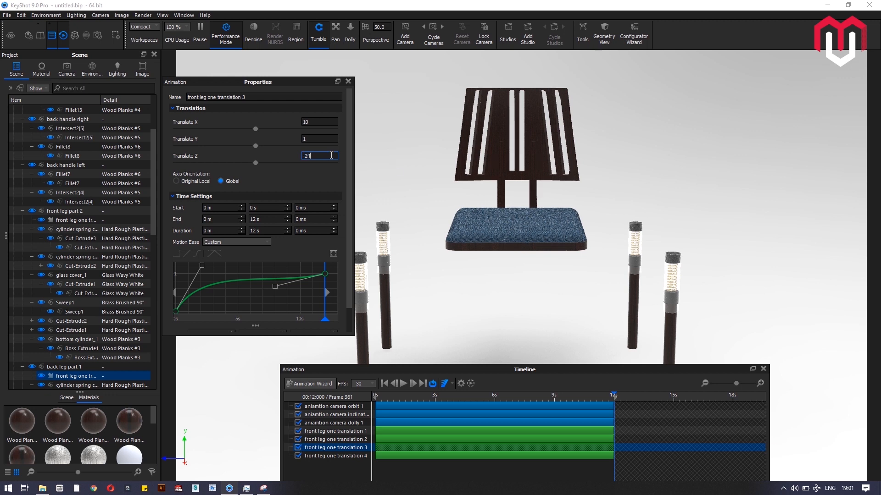
{"action": "key", "text": "Return"}
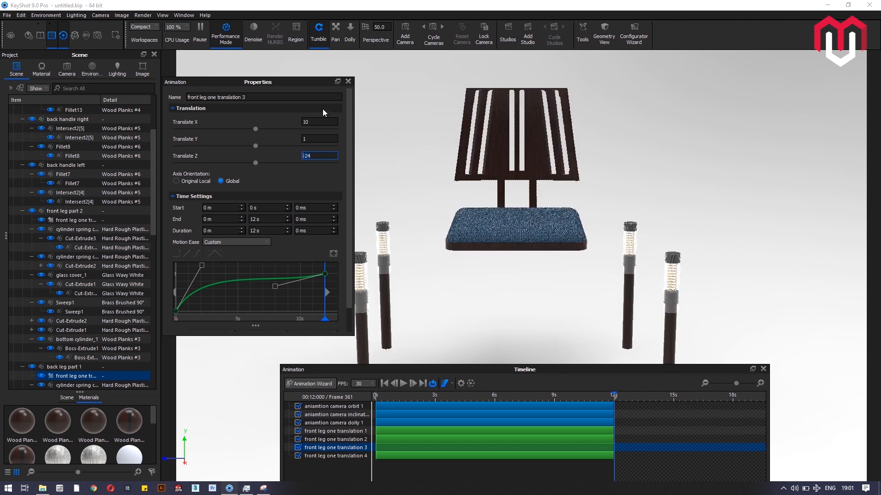
{"action": "left_click", "coordinate": [349, 83]}
Set backleg part 2's translation to 24 in Z, and close the animation properties and timeline
{"action": "left_click", "coordinate": [110, 304]}
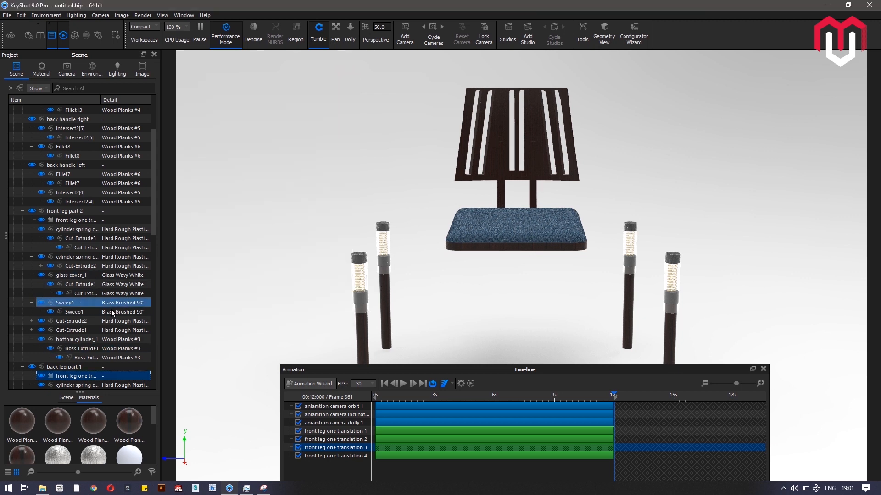
{"action": "scroll", "coordinate": [111, 311], "scroll_direction": "down", "scroll_amount": 8}
{"action": "left_click", "coordinate": [137, 323]}
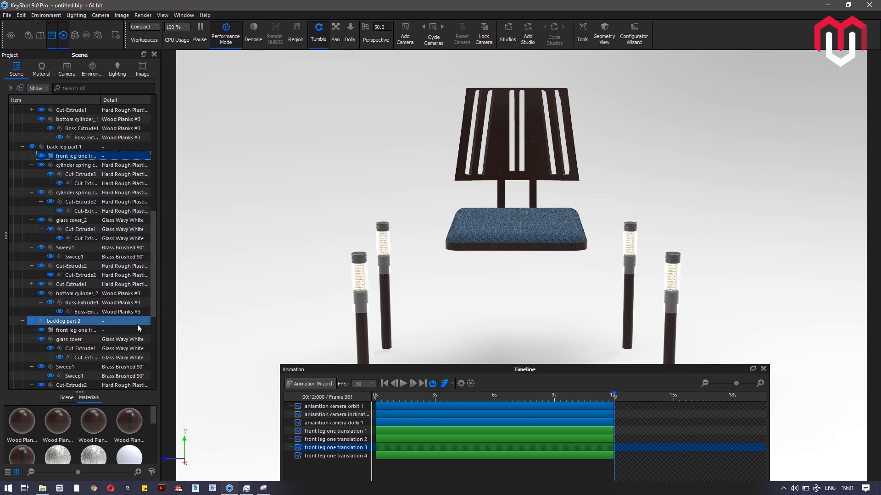
{"action": "double_click", "coordinate": [137, 330]}
{"action": "right_click", "coordinate": [139, 330]}
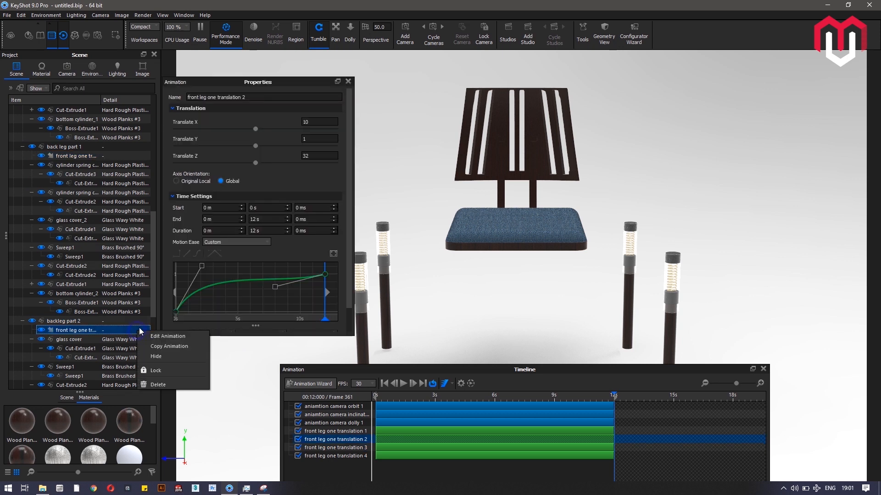
{"action": "left_click", "coordinate": [305, 156]}
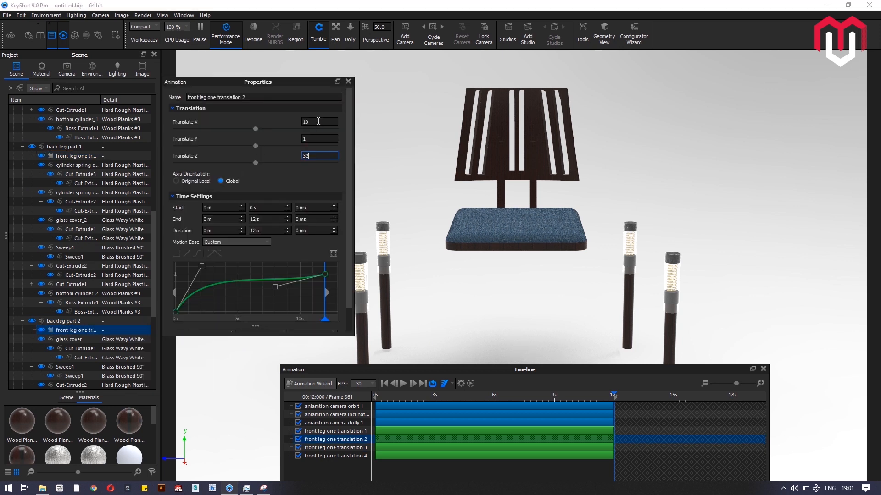
{"action": "left_click", "coordinate": [311, 158]}
{"action": "key", "text": "Return"}
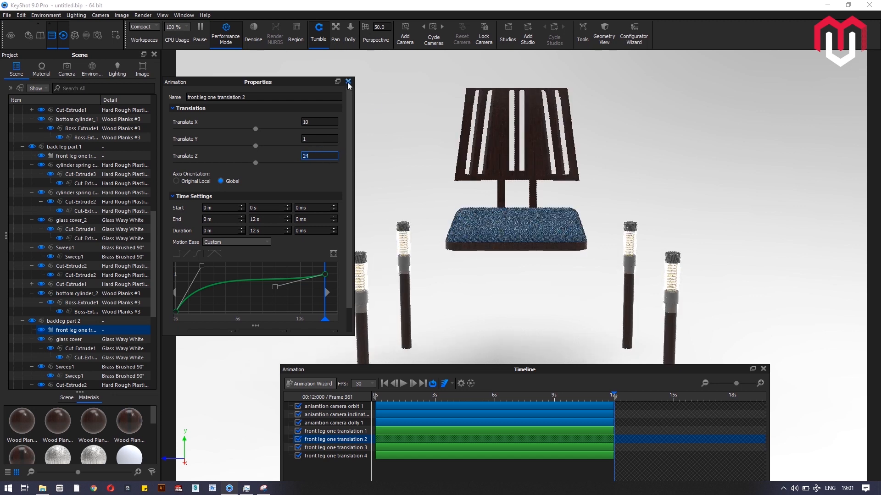
{"action": "left_click", "coordinate": [347, 82]}
{"action": "left_click", "coordinate": [764, 369]}
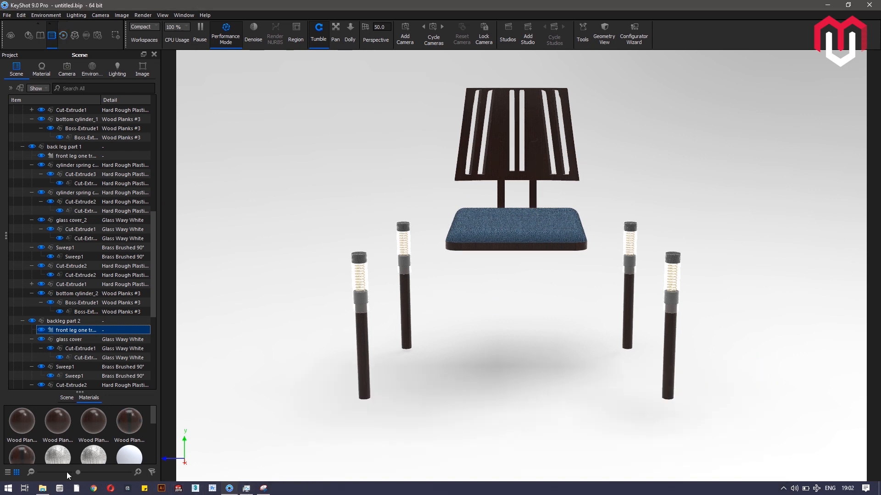
Open the reference video in VLC, examine how the seat's wooden part separates over the first 4 seconds, and return to KeyShot
{"action": "left_click", "coordinate": [43, 489]}
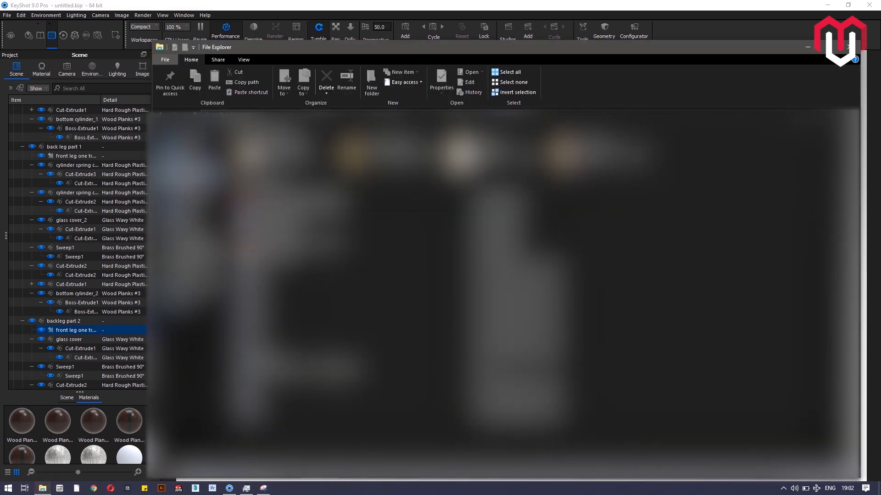
{"action": "double_click", "coordinate": [266, 155]}
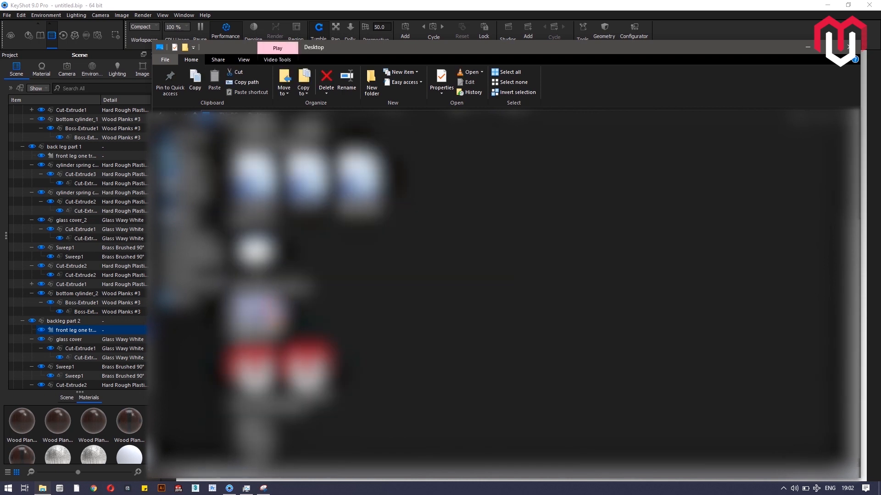
{"action": "left_click", "coordinate": [808, 46]}
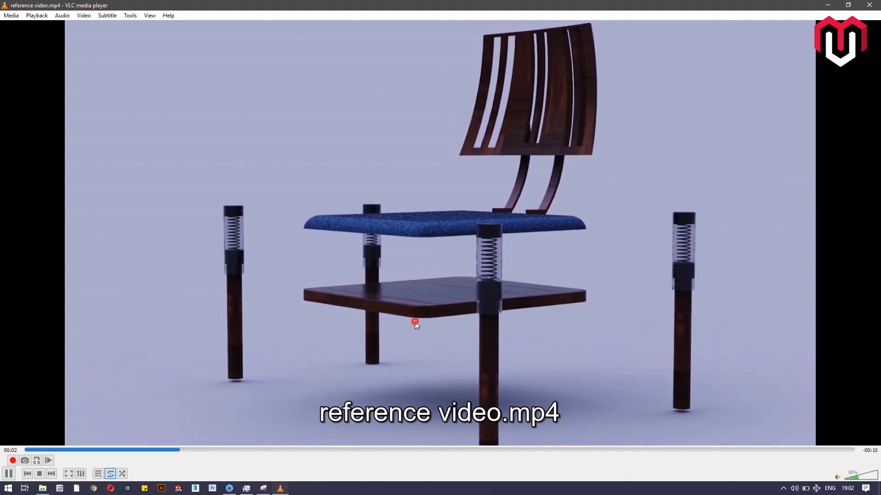
{"action": "left_click_drag", "start_coordinate": [70, 450], "coordinate": [14, 445]}
{"action": "key", "text": "space"}
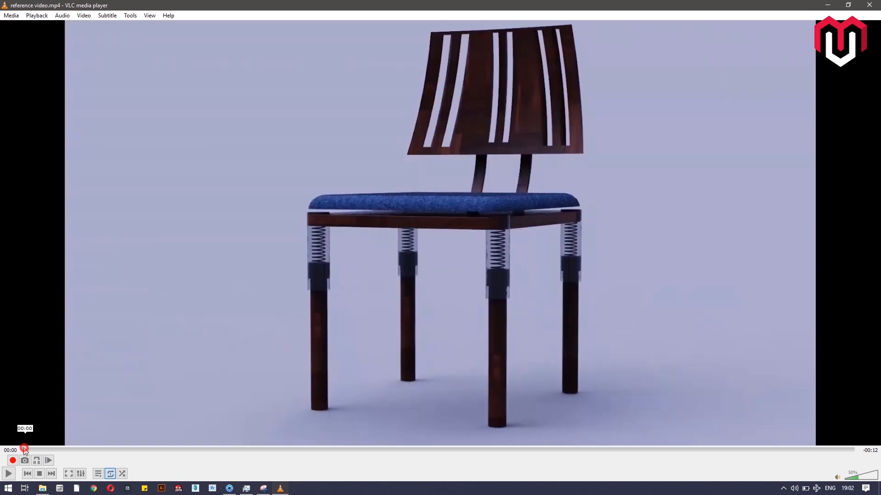
{"action": "left_click", "coordinate": [18, 450]}
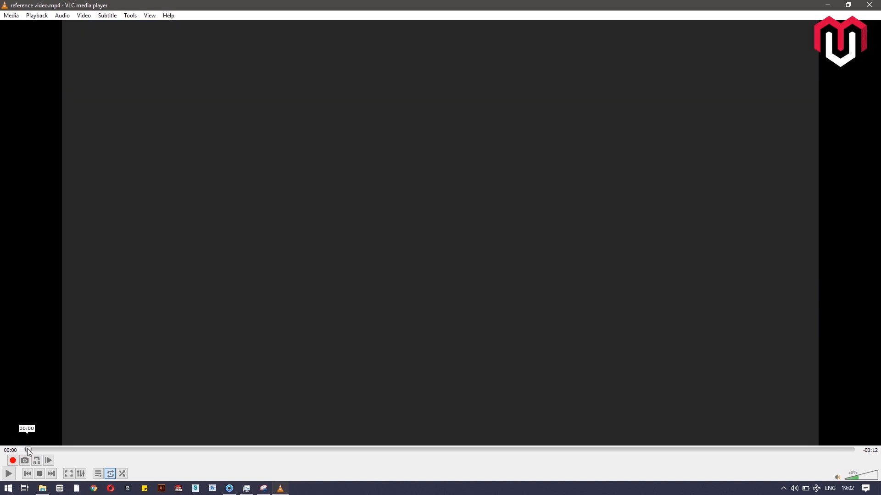
{"action": "left_click", "coordinate": [28, 450]}
{"action": "left_click_drag", "start_coordinate": [29, 451], "coordinate": [98, 457]}
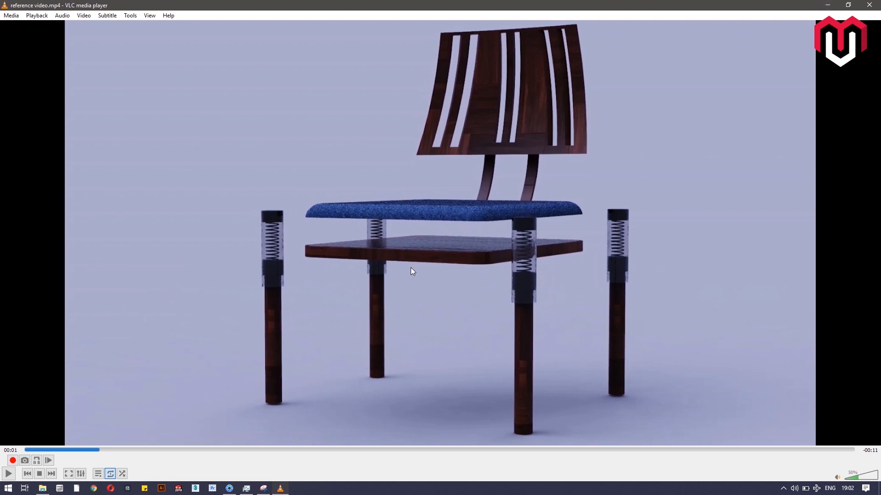
{"action": "left_click_drag", "start_coordinate": [97, 450], "coordinate": [303, 451]}
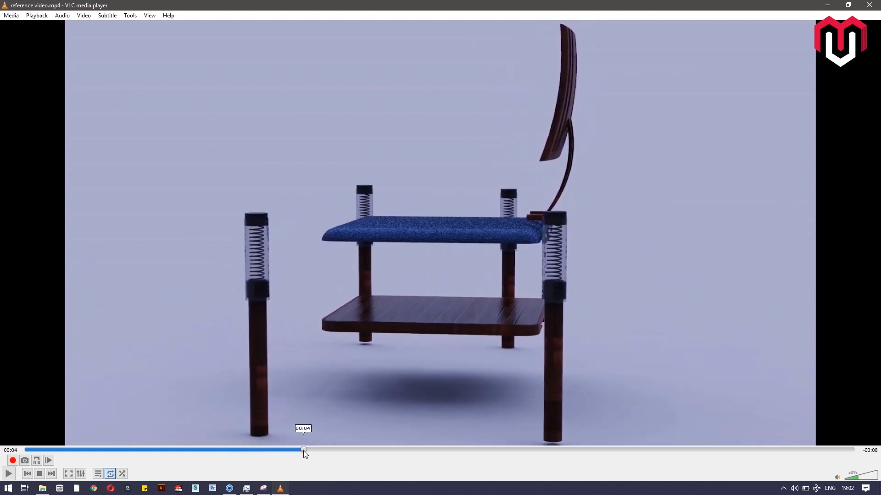
{"action": "left_click", "coordinate": [828, 4]}
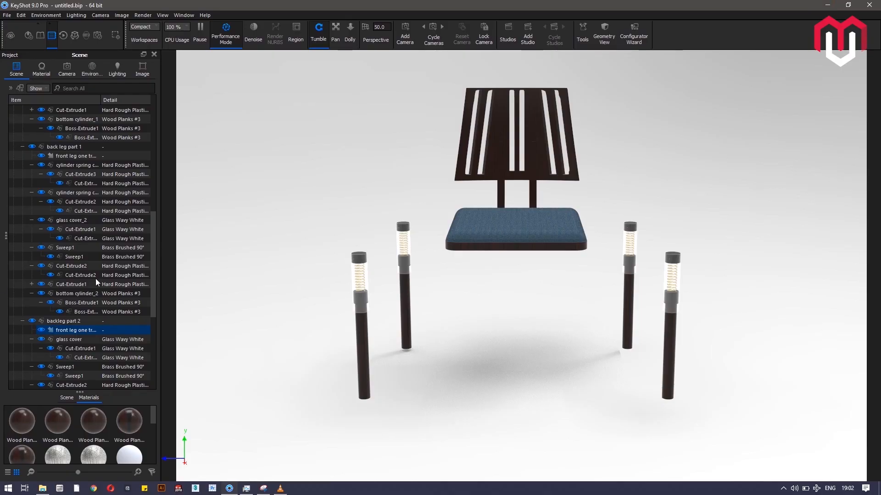
Reopen the animation timeline and start a new part Translation with the Animation Wizard
{"action": "scroll", "coordinate": [98, 281], "scroll_direction": "up", "scroll_amount": 9}
{"action": "scroll", "coordinate": [152, 160], "scroll_direction": "up", "scroll_amount": 1}
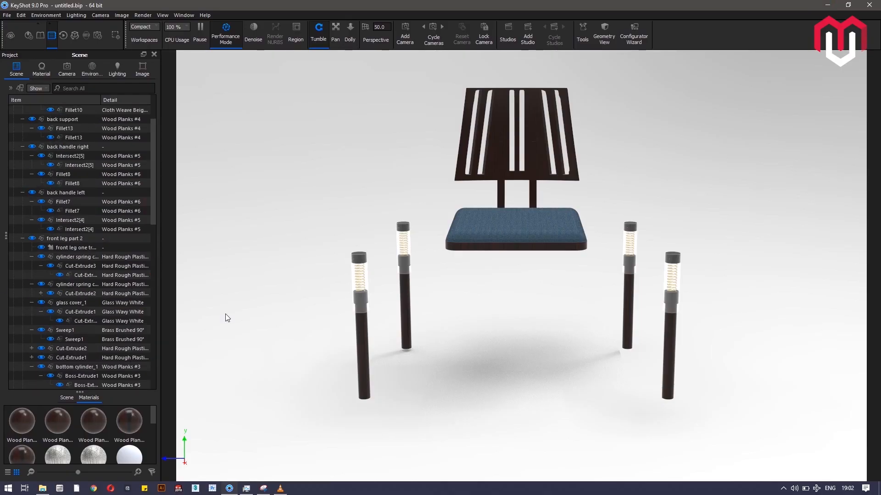
{"action": "key", "text": "n"}
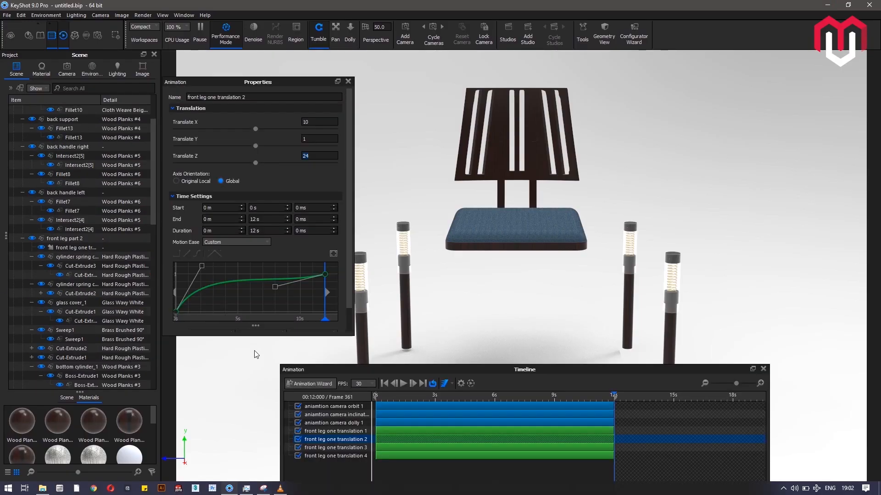
{"action": "left_click", "coordinate": [348, 82]}
{"action": "left_click", "coordinate": [309, 384]}
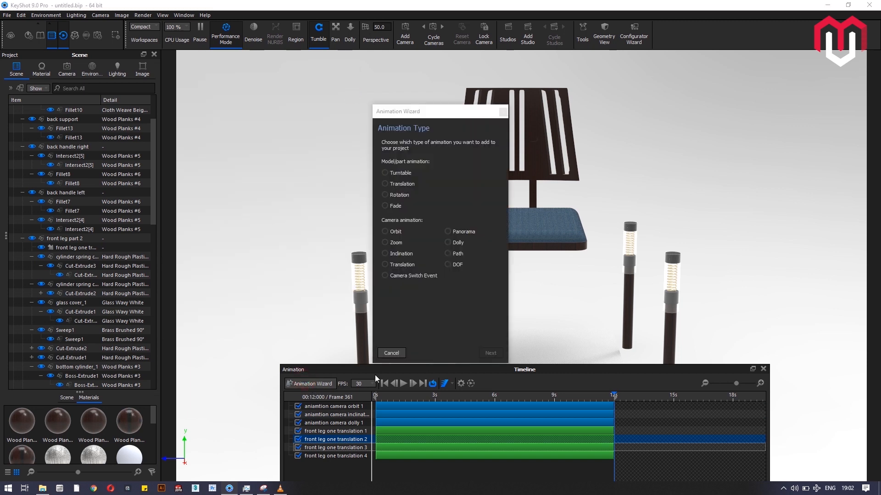
{"action": "left_click", "coordinate": [400, 185]}
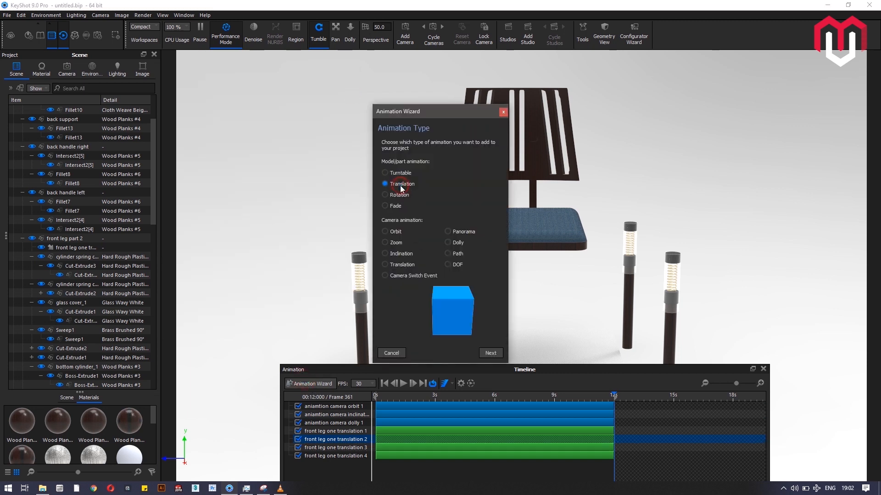
{"action": "left_click", "coordinate": [490, 354]}
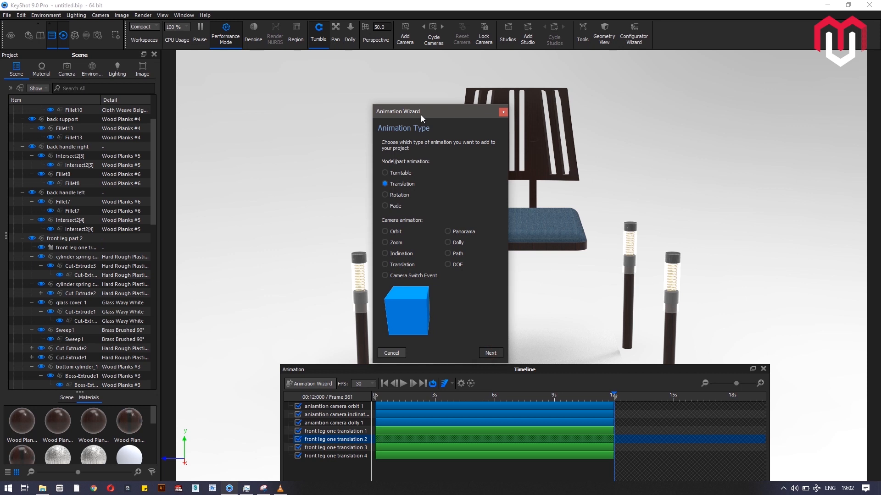
Apply the new translation to the wooden part and set it to -25 in Y
{"action": "left_click_drag", "start_coordinate": [420, 114], "coordinate": [223, 101]}
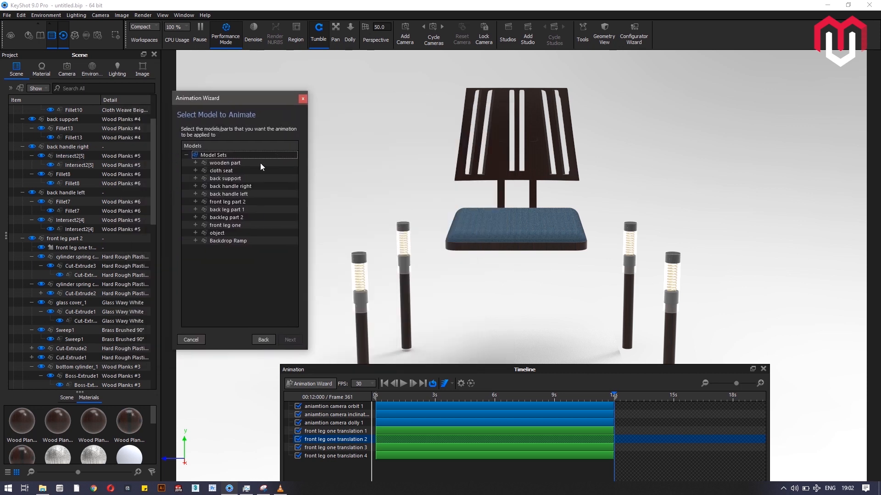
{"action": "left_click", "coordinate": [234, 163]}
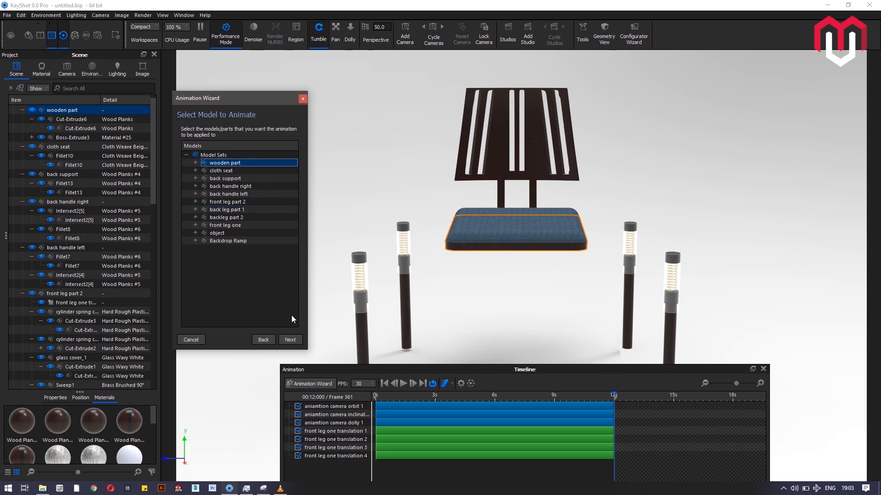
{"action": "left_click", "coordinate": [289, 340]}
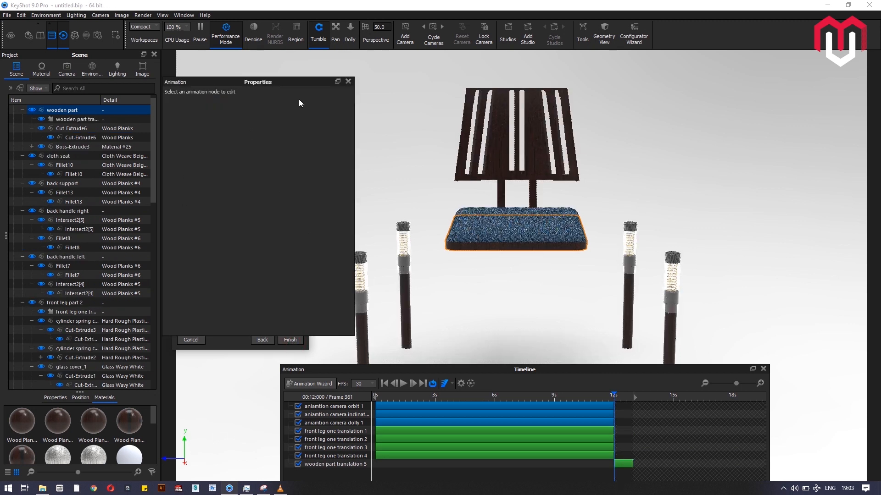
{"action": "left_click", "coordinate": [348, 81]}
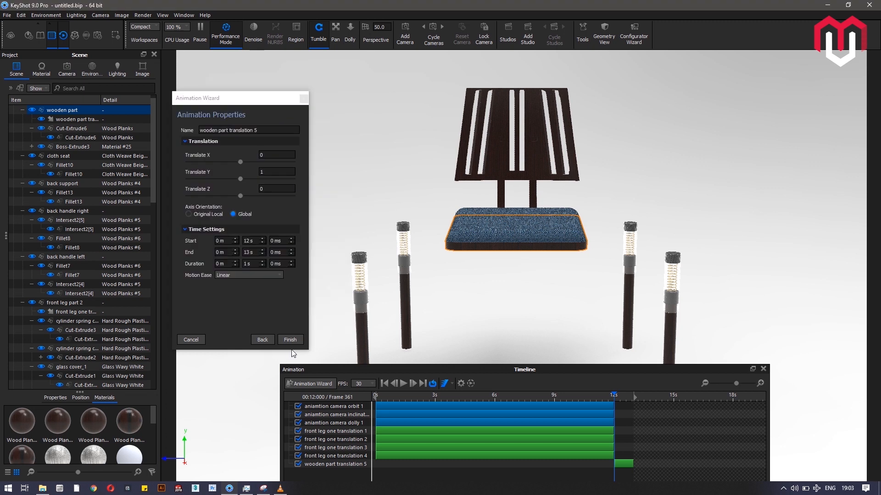
{"action": "left_click", "coordinate": [266, 172]}
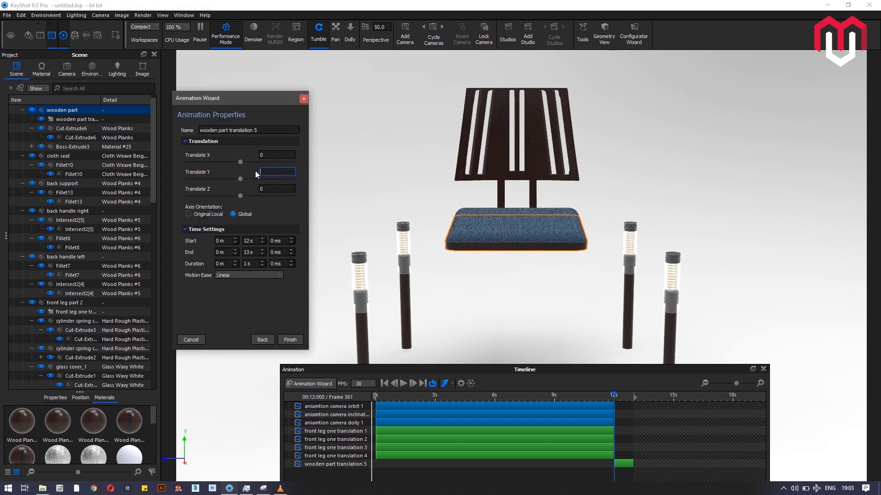
{"action": "type", "text": "-25"}
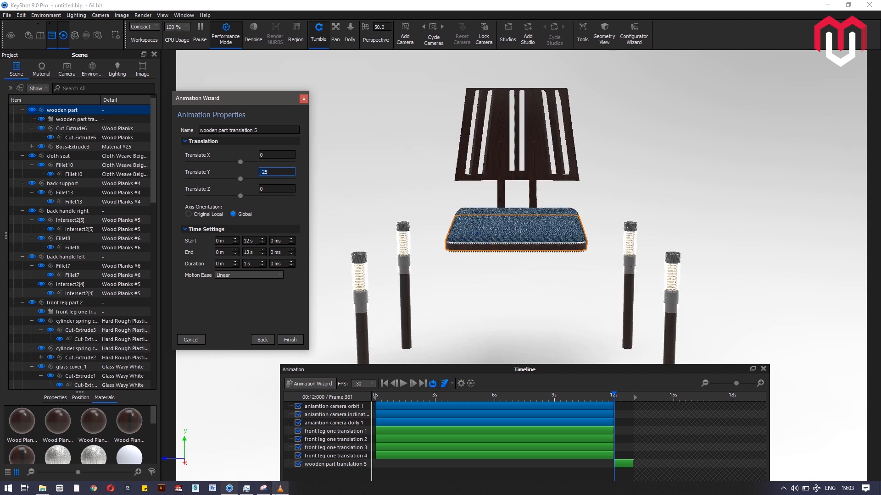
Switch to VLC, scrub the reference video to 5 seconds to compare the wooden part's drop, and return to KeyShot
{"action": "left_click", "coordinate": [281, 488]}
{"action": "left_click", "coordinate": [191, 449]}
{"action": "left_click_drag", "start_coordinate": [192, 447], "coordinate": [402, 462]}
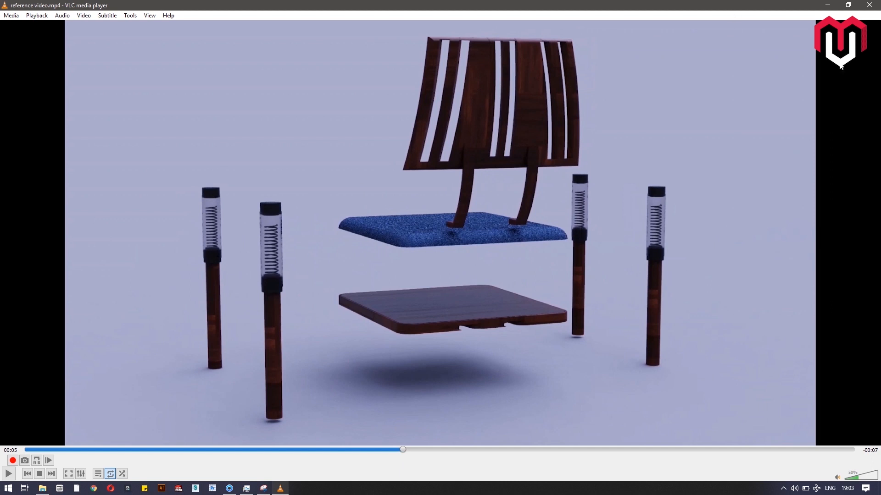
{"action": "left_click", "coordinate": [827, 5]}
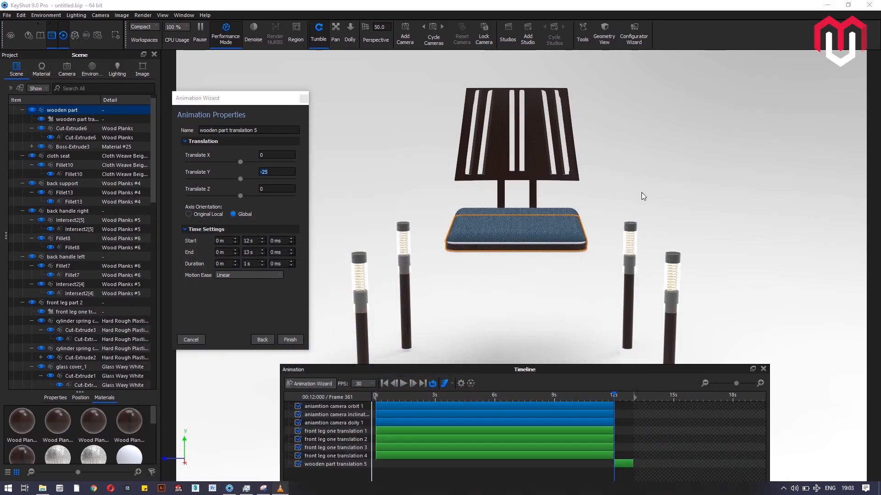
Time the wooden part's translation to start at 0 s and end at 5 s, and finish the Animation Wizard
{"action": "left_click", "coordinate": [259, 240]}
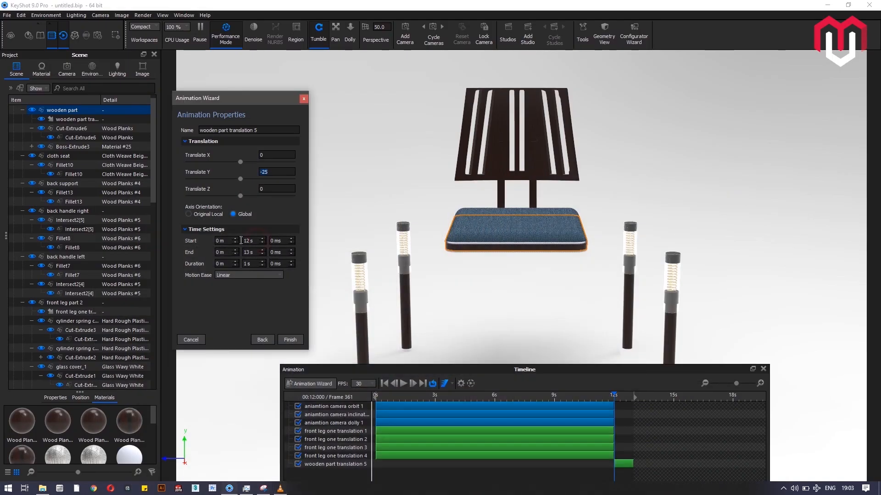
{"action": "double_click", "coordinate": [260, 240]}
{"action": "type", "text": "0"}
{"action": "double_click", "coordinate": [251, 252]}
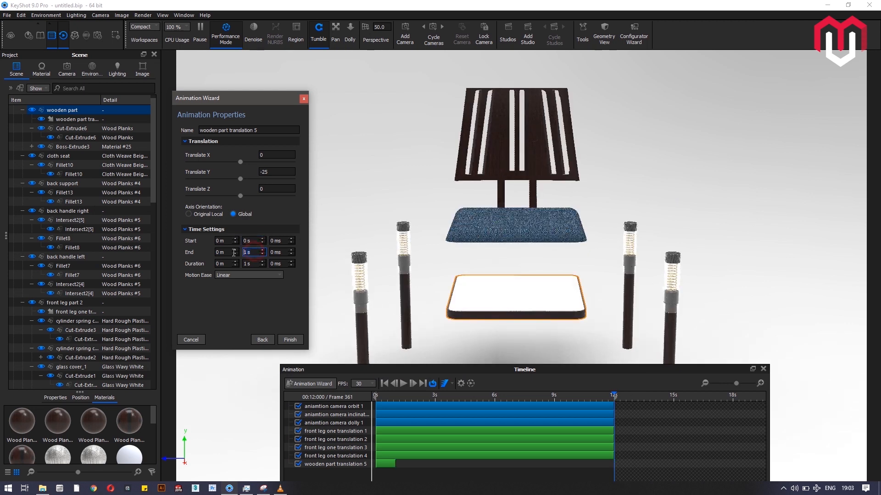
{"action": "key", "text": "Return"}
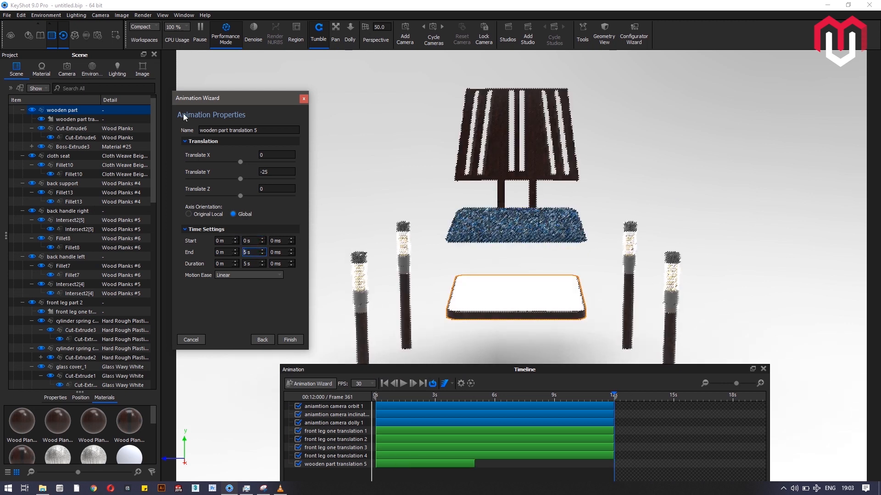
{"action": "left_click", "coordinate": [267, 275]}
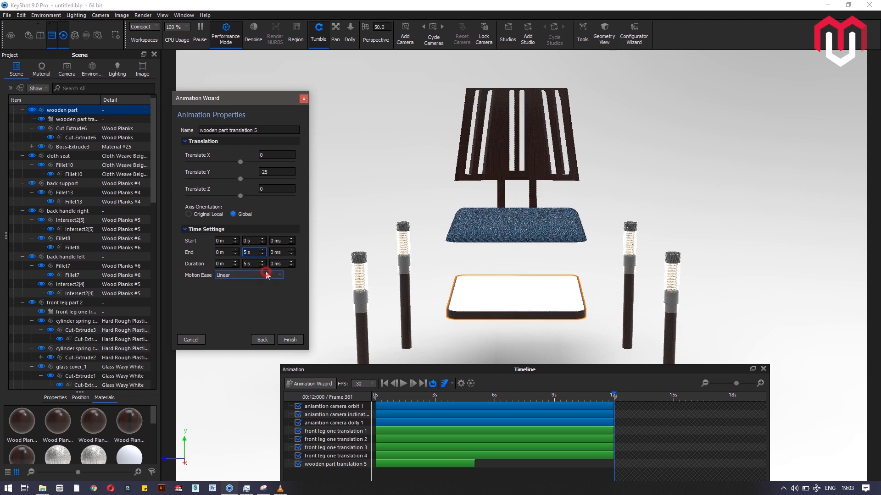
{"action": "left_click", "coordinate": [290, 340]}
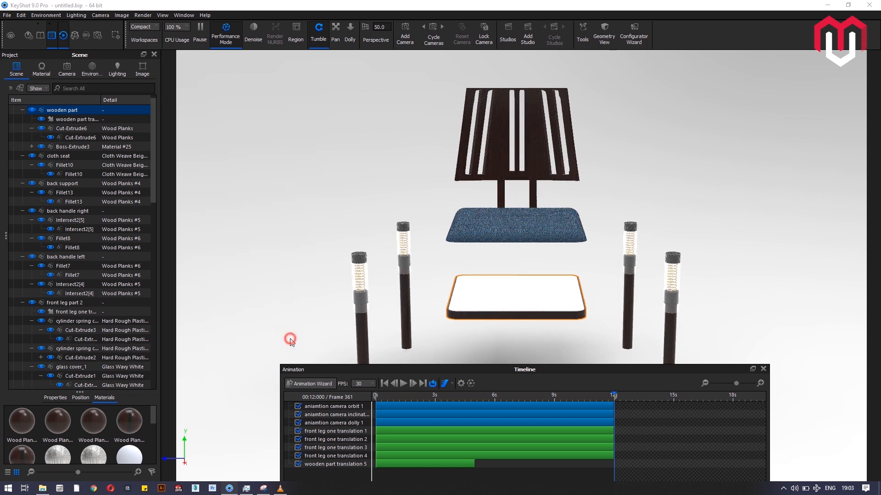
Scrub the animation to about 4.4 seconds and check the wooden part translation's properties
{"action": "left_click_drag", "start_coordinate": [432, 395], "coordinate": [471, 398]}
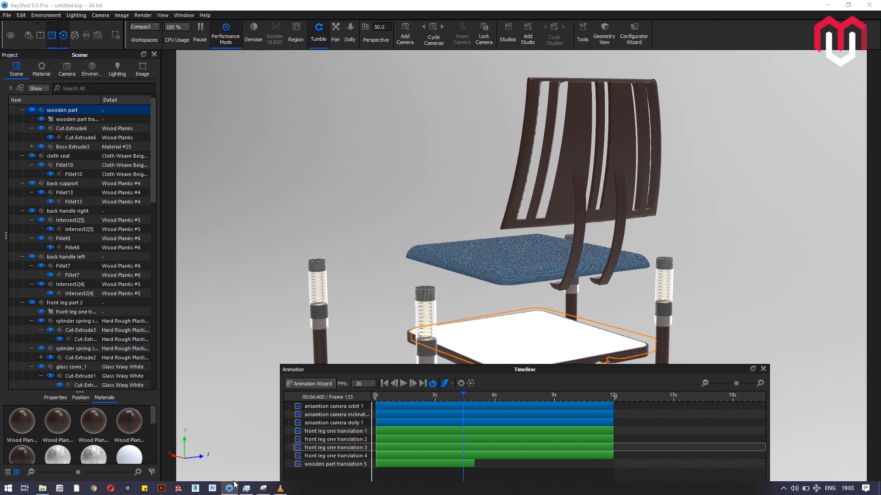
{"action": "double_click", "coordinate": [407, 464]}
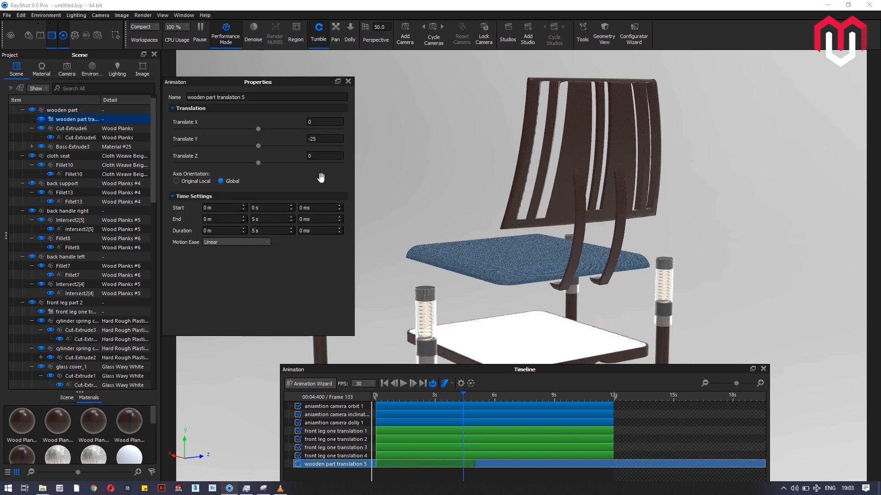
{"action": "left_click", "coordinate": [348, 83]}
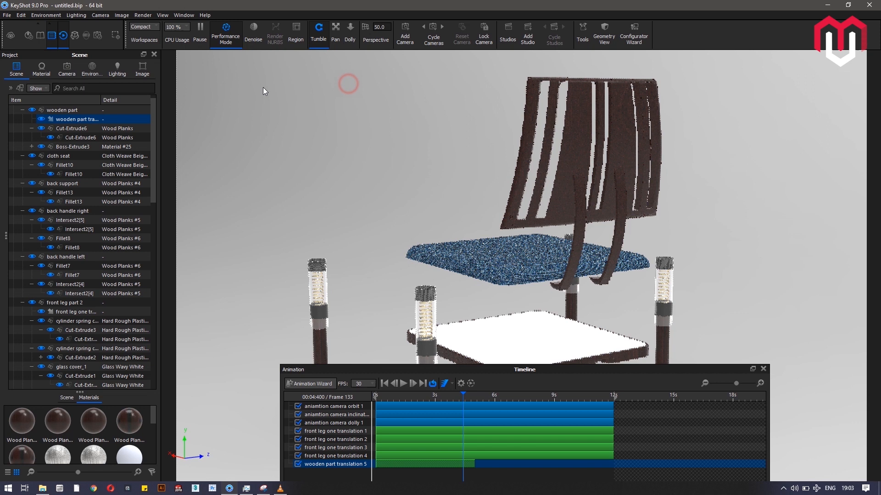
Copy the wooden part's translation and paste it onto the cloth seat
{"action": "right_click", "coordinate": [102, 121]}
{"action": "left_click", "coordinate": [120, 138]}
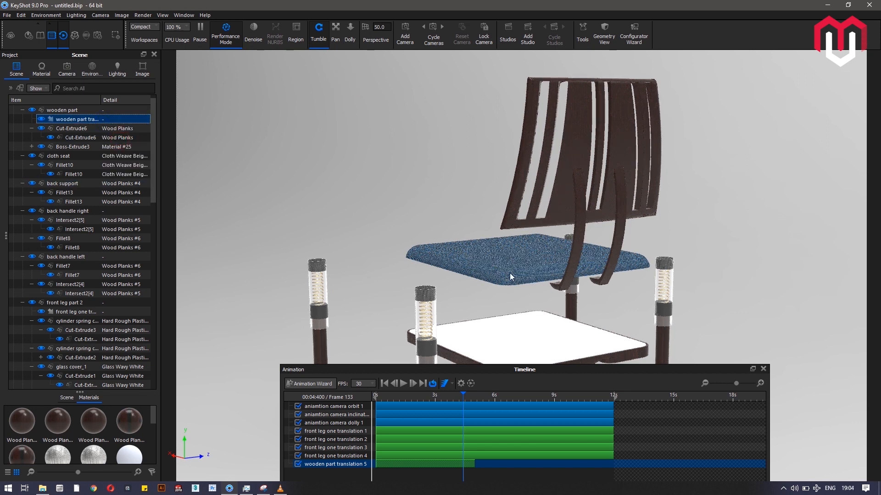
{"action": "left_click", "coordinate": [64, 156]}
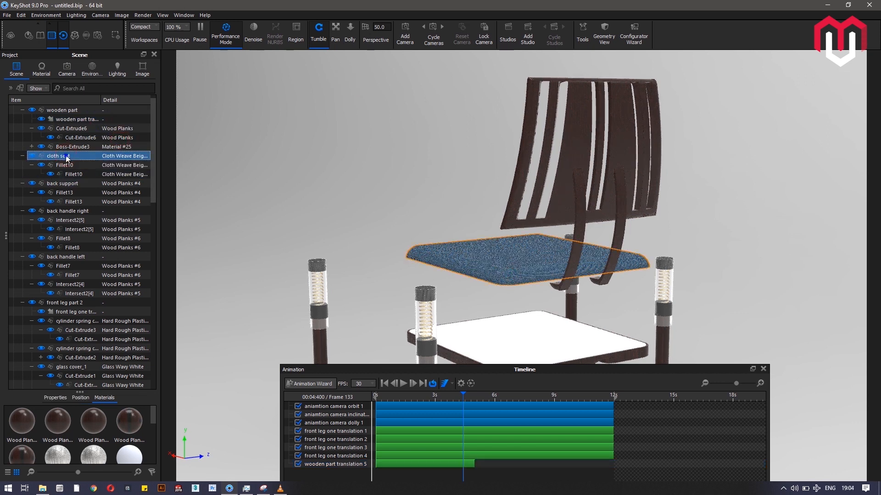
{"action": "right_click", "coordinate": [68, 155]}
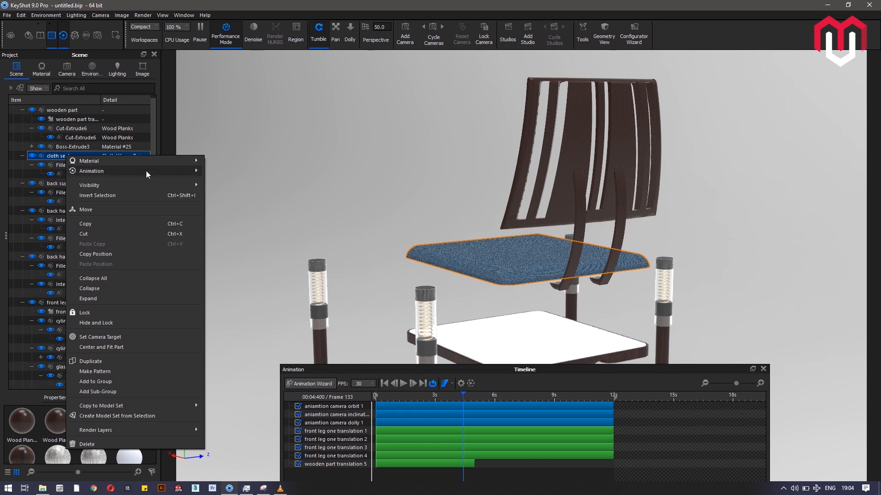
{"action": "mouse_move", "coordinate": [146, 171]}
{"action": "left_click", "coordinate": [250, 217]}
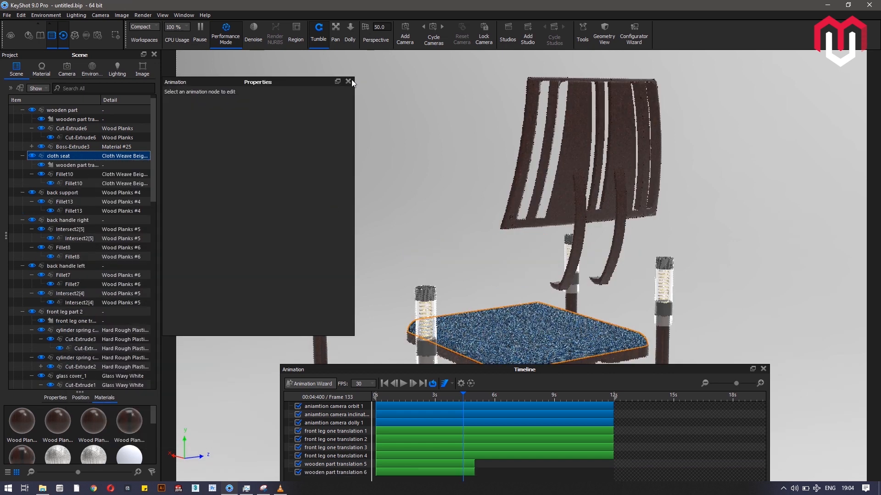
{"action": "left_click", "coordinate": [351, 79]}
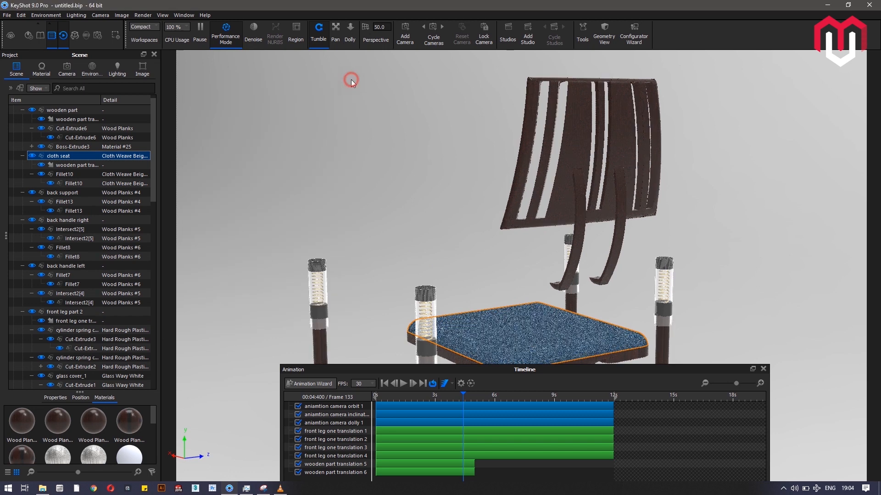
Open the cloth seat translation's properties, switch to VLC to check the seat's movement at 3 seconds in the reference video, and return to KeyShot
{"action": "double_click", "coordinate": [434, 473]}
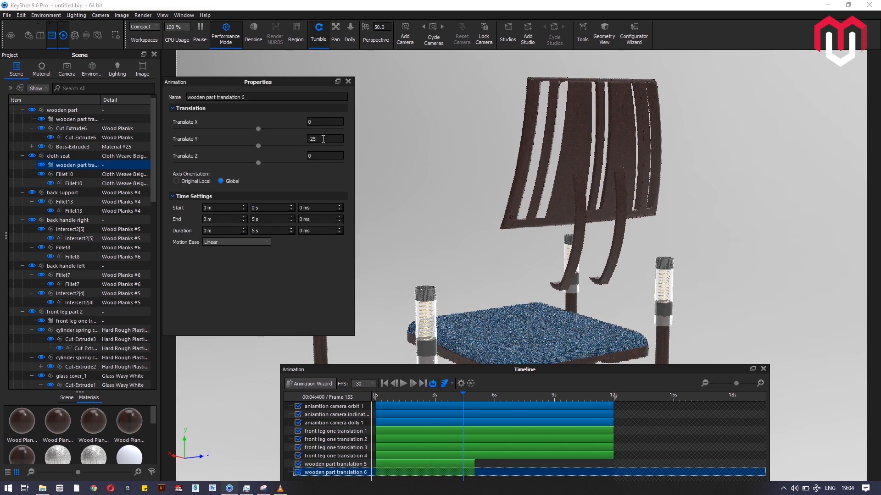
{"action": "left_click", "coordinate": [323, 139]}
{"action": "left_click", "coordinate": [280, 489]}
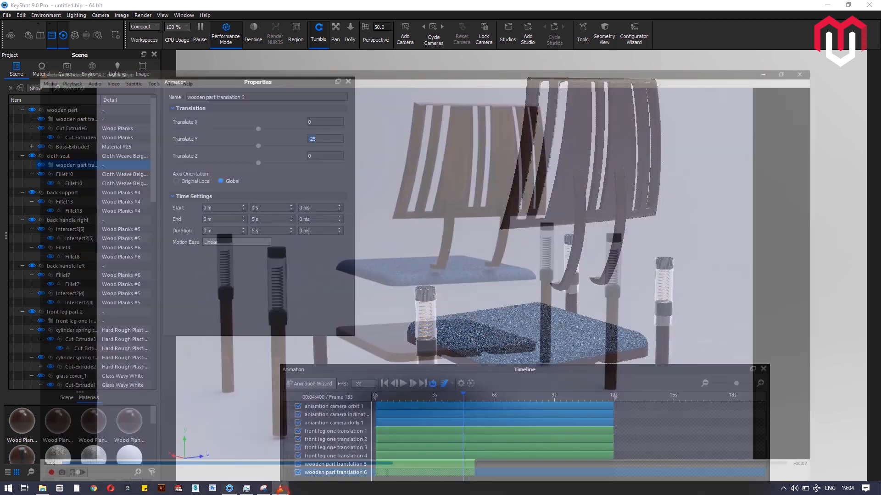
{"action": "left_click_drag", "start_coordinate": [378, 452], "coordinate": [265, 468]}
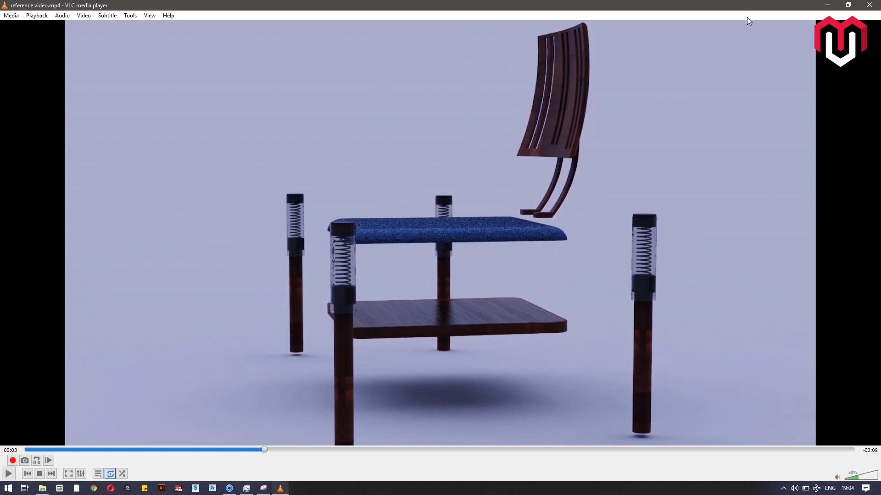
{"action": "left_click", "coordinate": [827, 5]}
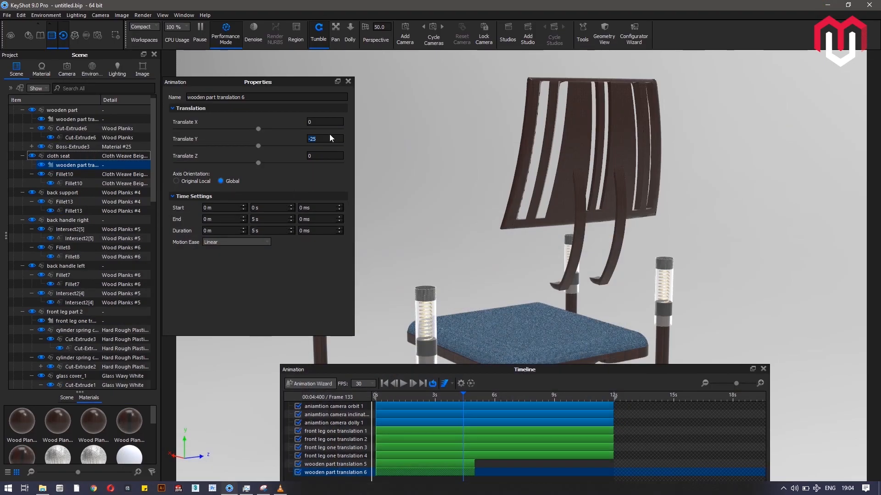
Check the cloth seat's Y translation value, close its properties, and scrub the animation back to frame 1
{"action": "key", "text": "minus"}
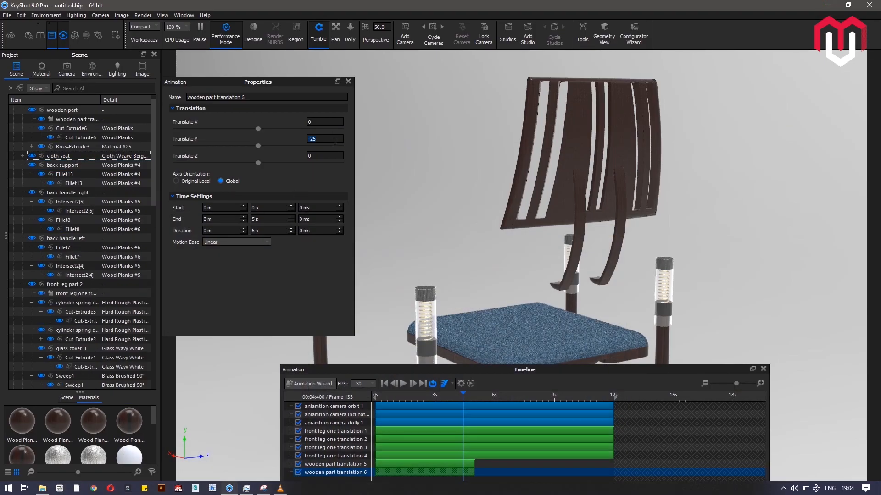
{"action": "left_click", "coordinate": [330, 136]}
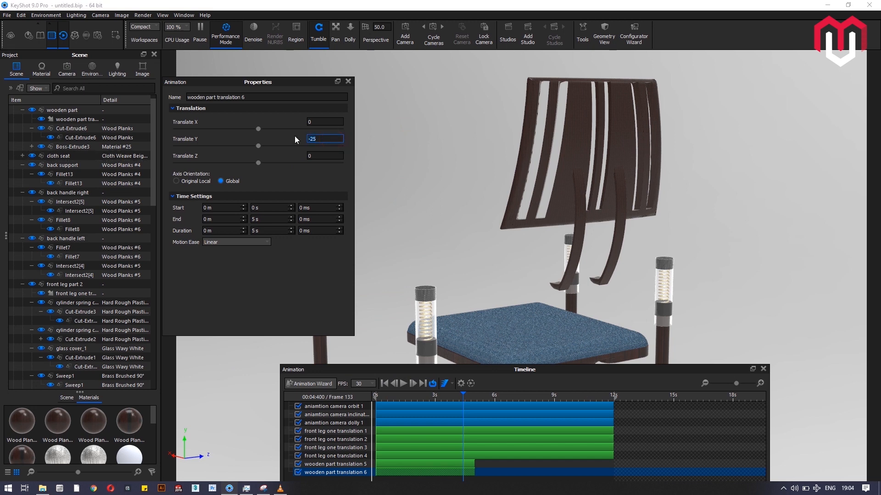
{"action": "left_click", "coordinate": [346, 82]}
{"action": "left_click_drag", "start_coordinate": [464, 395], "coordinate": [369, 427]}
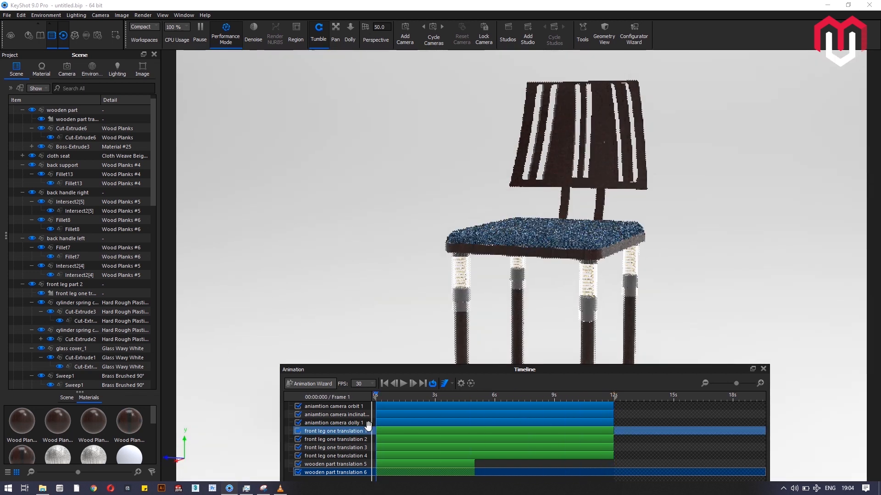
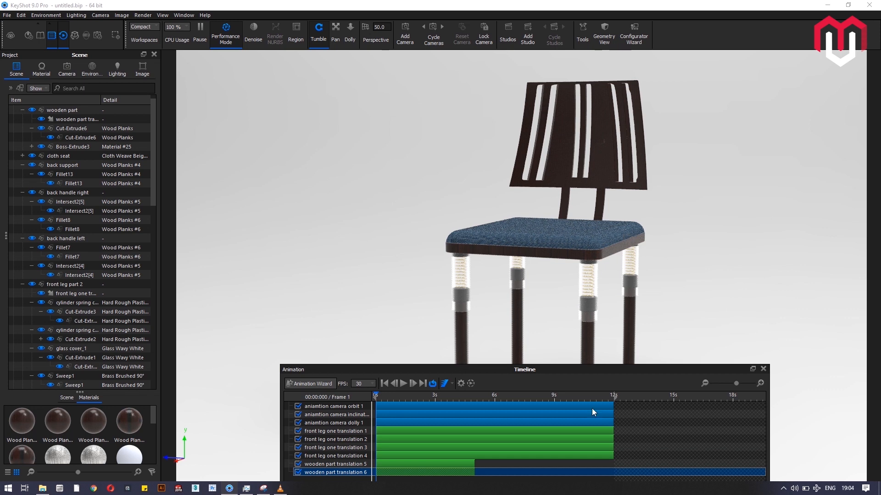
Start a new part Translation with the Animation Wizard and choose the back support as the part to animate
{"action": "left_click_drag", "start_coordinate": [509, 372], "coordinate": [514, 321]}
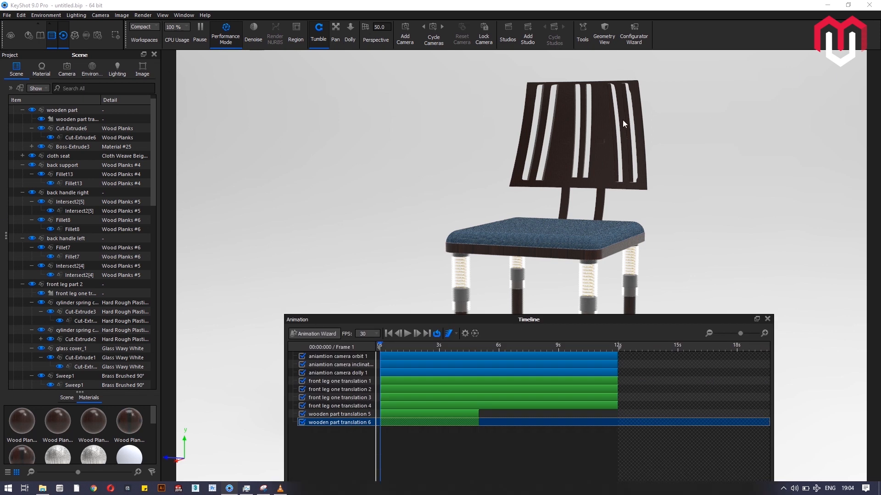
{"action": "left_click", "coordinate": [564, 102]}
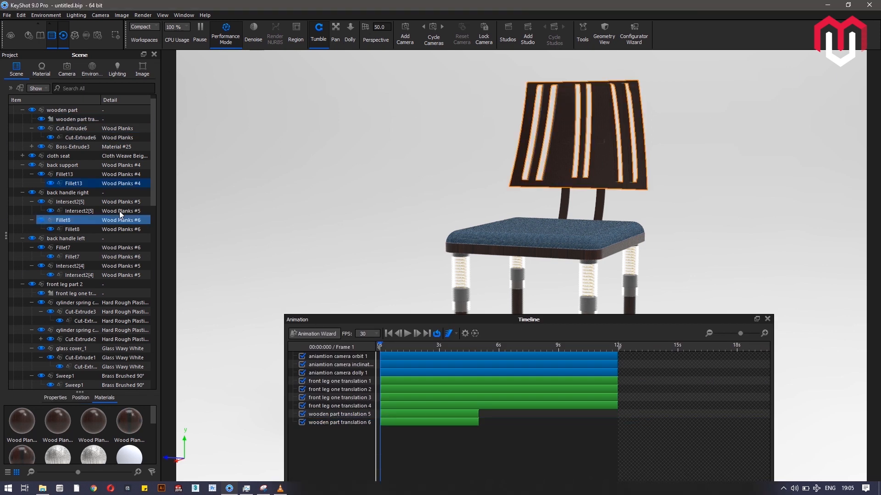
{"action": "left_click", "coordinate": [87, 169]}
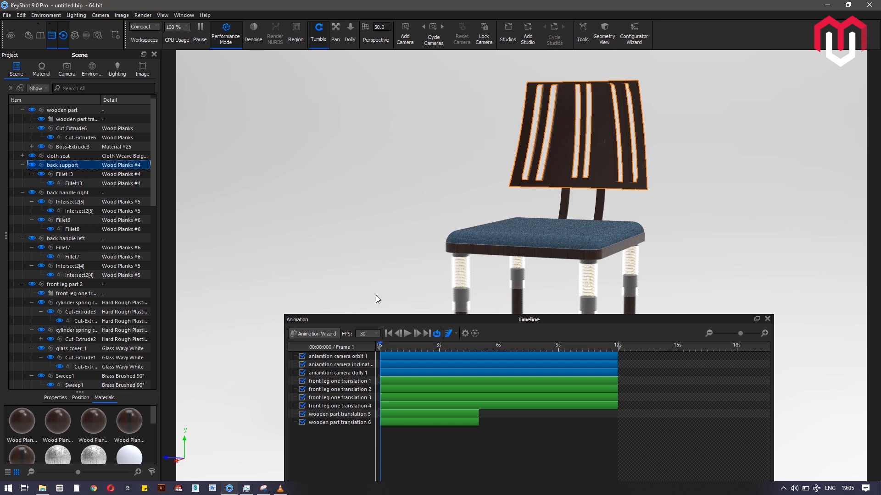
{"action": "left_click", "coordinate": [320, 333]}
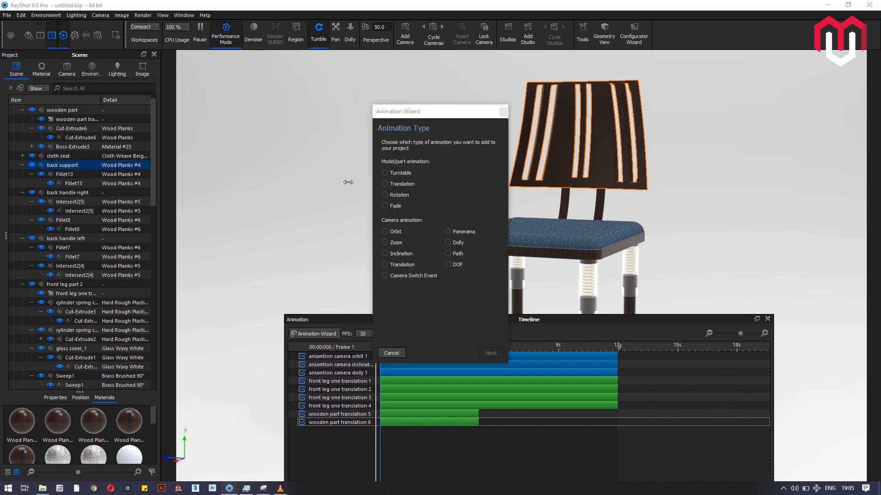
{"action": "left_click", "coordinate": [406, 185]}
{"action": "left_click", "coordinate": [490, 354]}
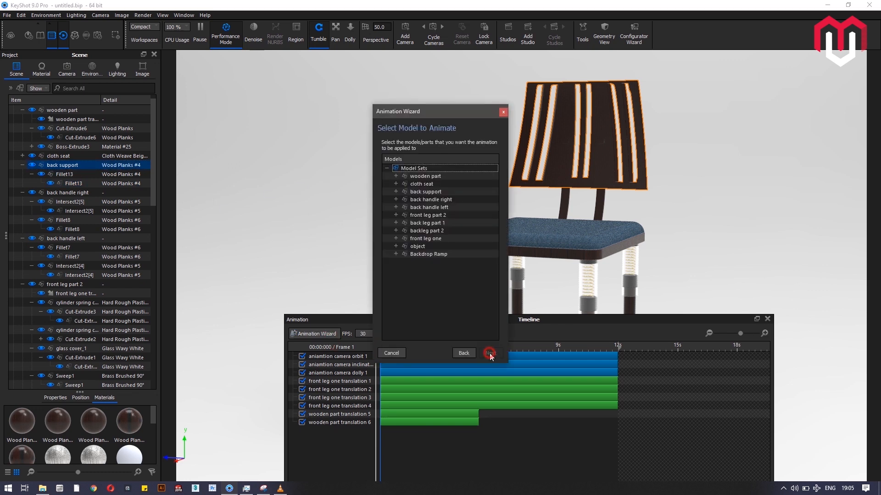
{"action": "left_click", "coordinate": [97, 166]}
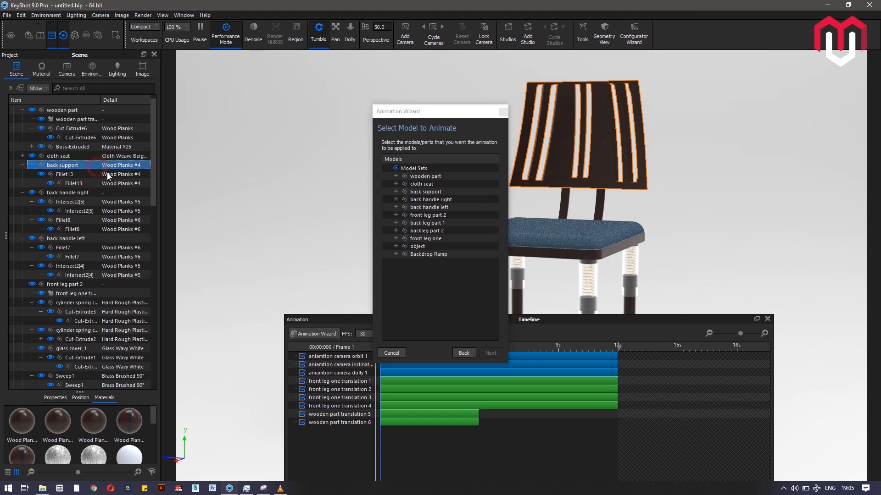
{"action": "left_click", "coordinate": [108, 175]}
{"action": "left_click", "coordinate": [441, 192]}
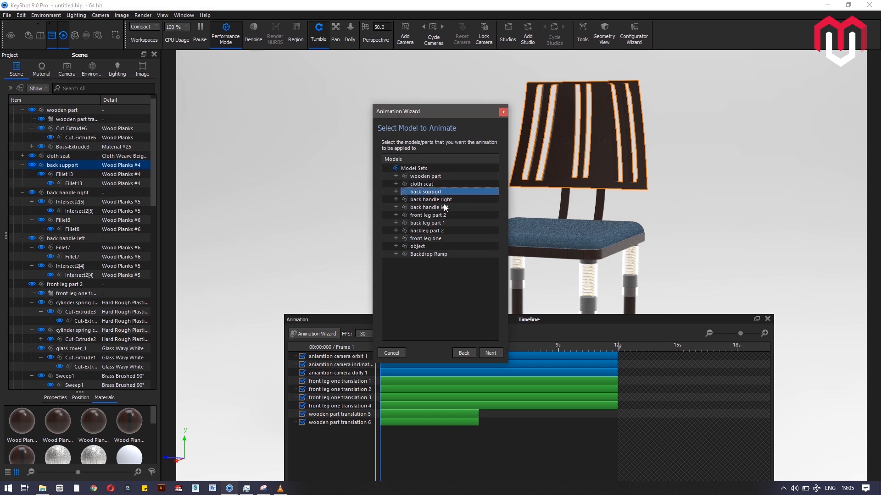
Continue with the back support as the part to animate and set its translation to X 10 and Y 0
{"action": "left_click", "coordinate": [490, 354]}
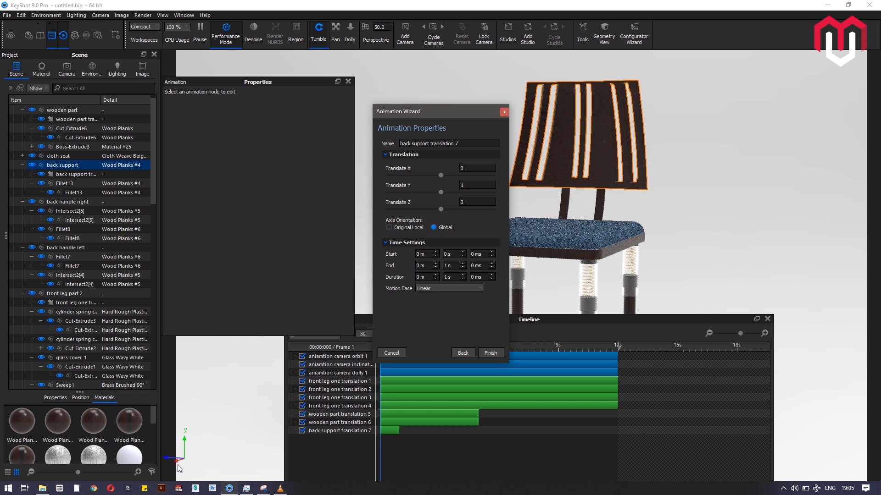
{"action": "left_click", "coordinate": [348, 82]}
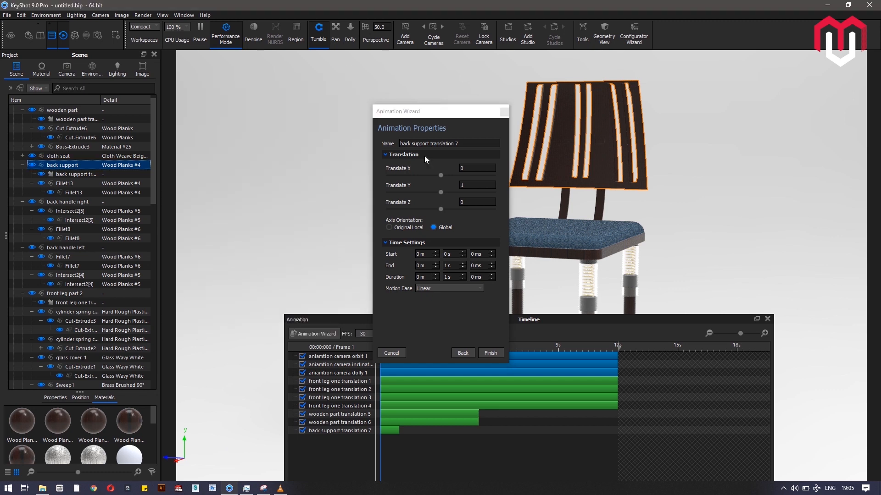
{"action": "left_click_drag", "start_coordinate": [467, 184], "coordinate": [455, 167]}
{"action": "key", "text": "BackSpace"}
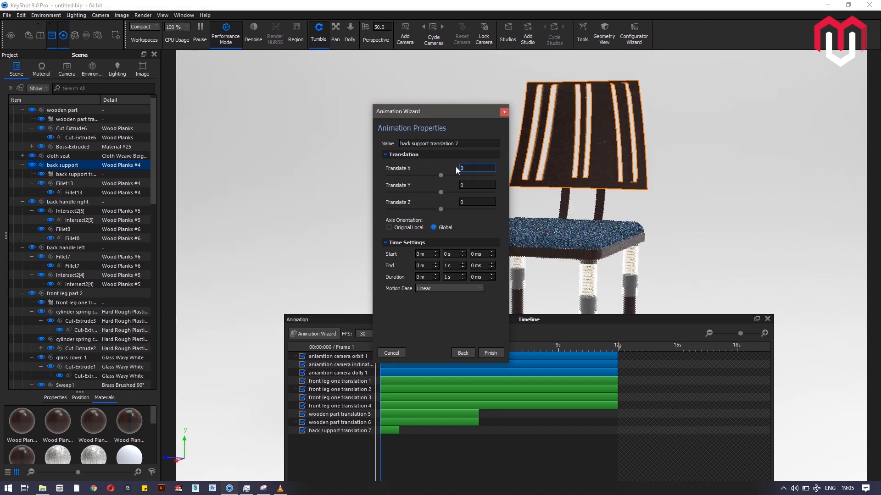
{"action": "type", "text": "10"}
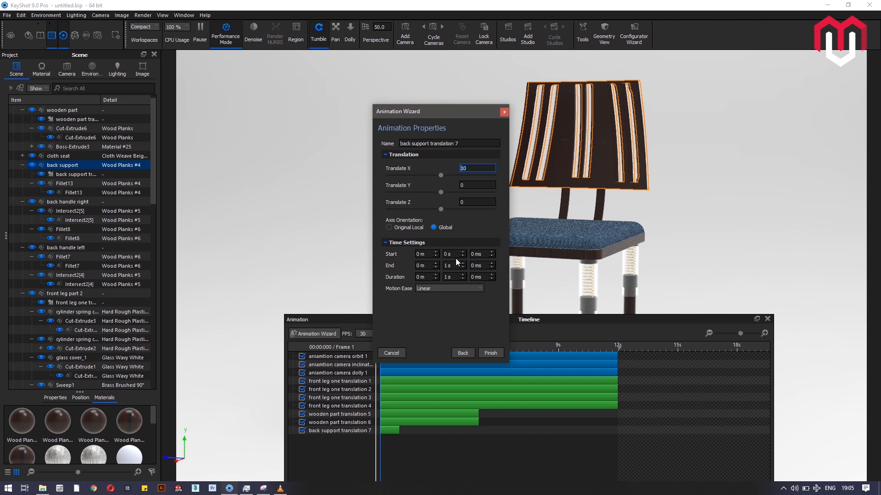
{"action": "left_click", "coordinate": [447, 255]}
Switch to VLC and scan the reference video for the timing of the back support's movement, then return to KeyShot
{"action": "left_click", "coordinate": [280, 488]}
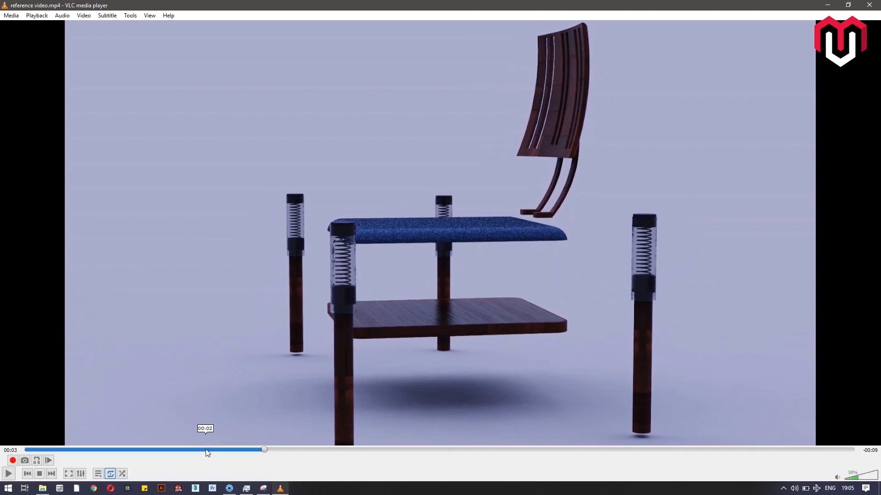
{"action": "left_click_drag", "start_coordinate": [206, 450], "coordinate": [638, 494]}
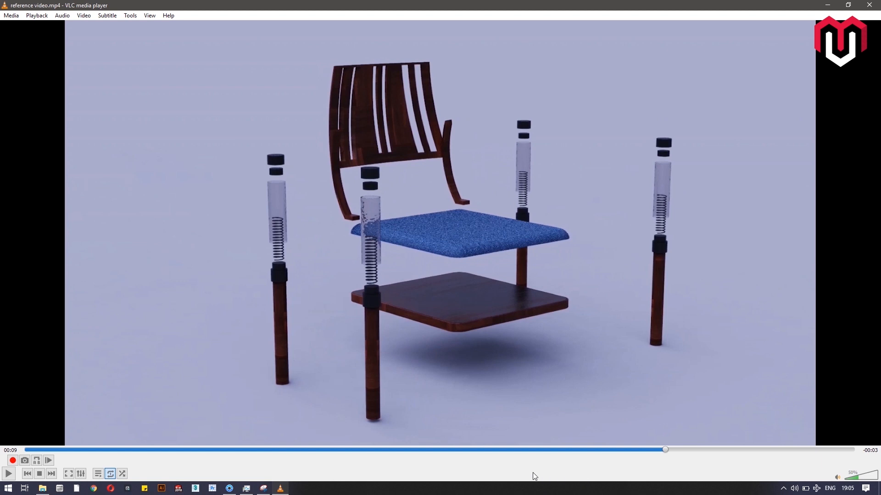
{"action": "left_click_drag", "start_coordinate": [517, 451], "coordinate": [500, 452]}
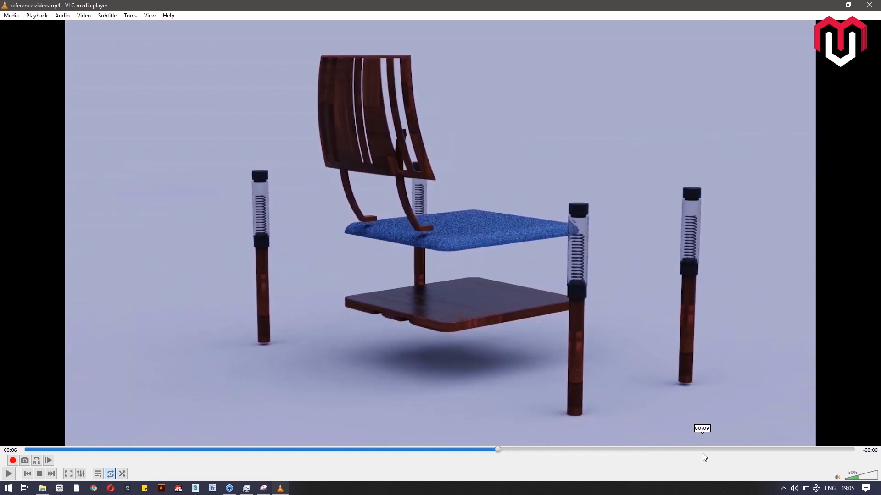
{"action": "left_click_drag", "start_coordinate": [704, 451], "coordinate": [722, 453]}
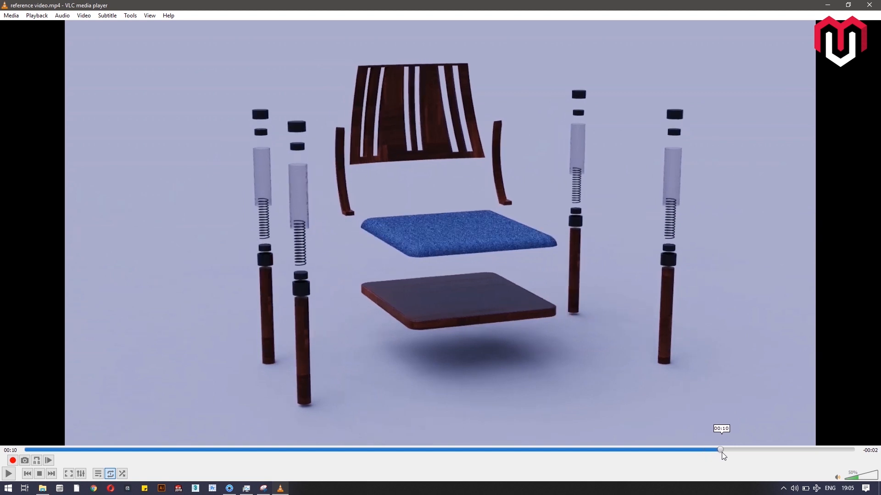
{"action": "left_click", "coordinate": [833, 5]}
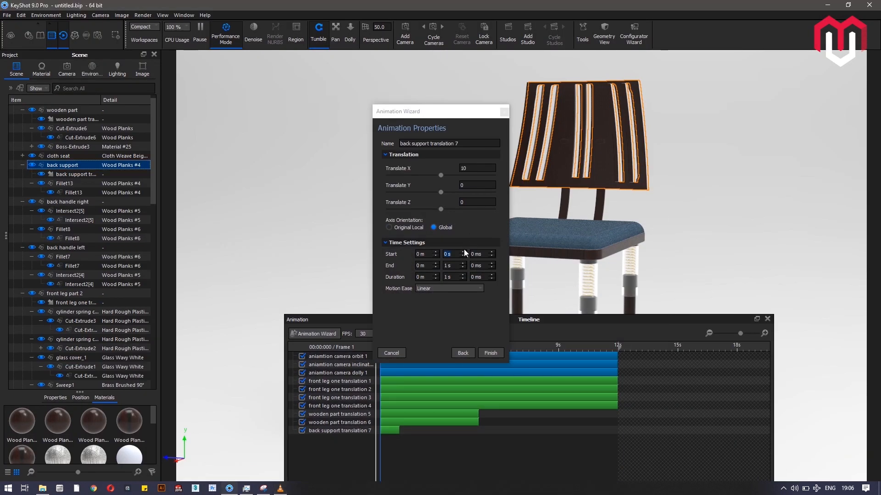
Set the back support translation to start at 6 s and end at 10 s, and finish the animation
{"action": "left_click_drag", "start_coordinate": [456, 266], "coordinate": [436, 265]}
{"action": "type", "text": "6"}
{"action": "type", "text": "10"}
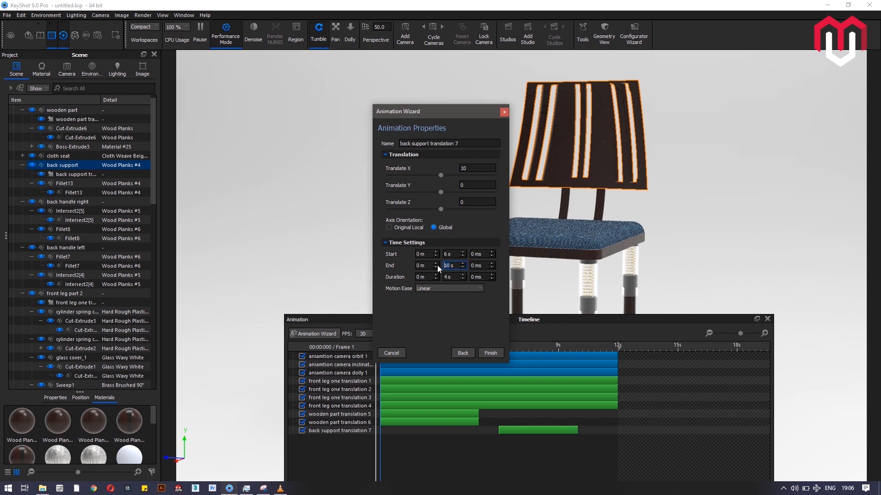
{"action": "left_click", "coordinate": [492, 353]}
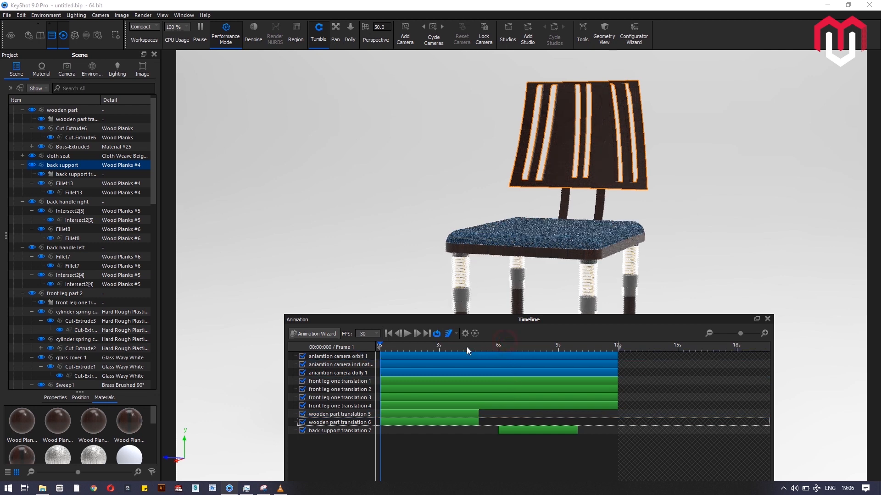
Preview the back support movement up to about 9 s on the timeline and return to the start
{"action": "left_click_drag", "start_coordinate": [473, 348], "coordinate": [561, 347]}
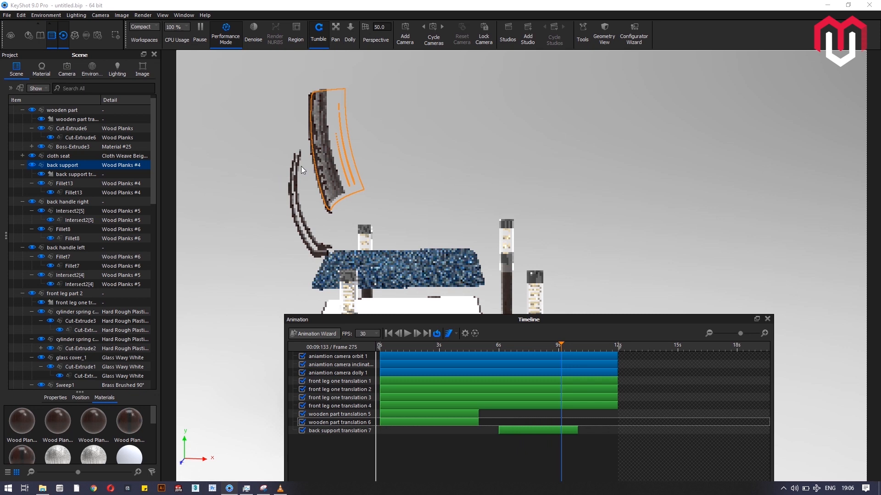
{"action": "left_click", "coordinate": [558, 380]}
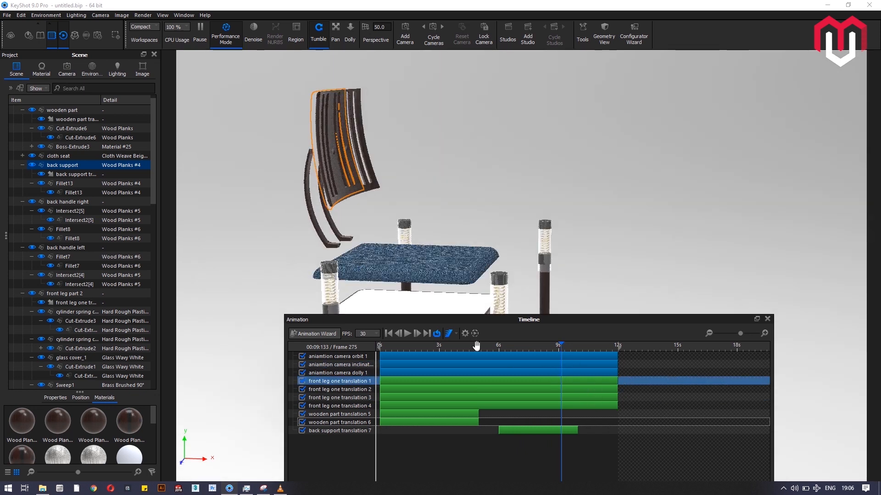
{"action": "left_click_drag", "start_coordinate": [565, 347], "coordinate": [357, 340]}
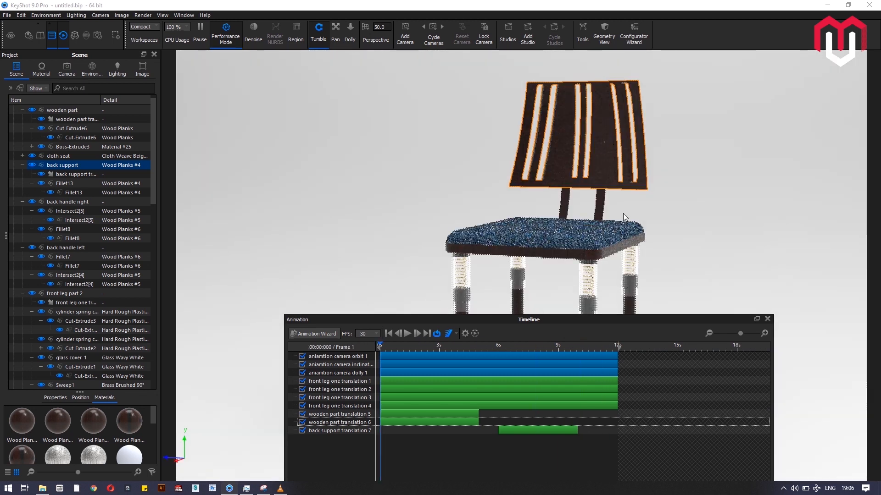
Add a translation animation to the back handle right model
{"action": "left_click", "coordinate": [565, 202]}
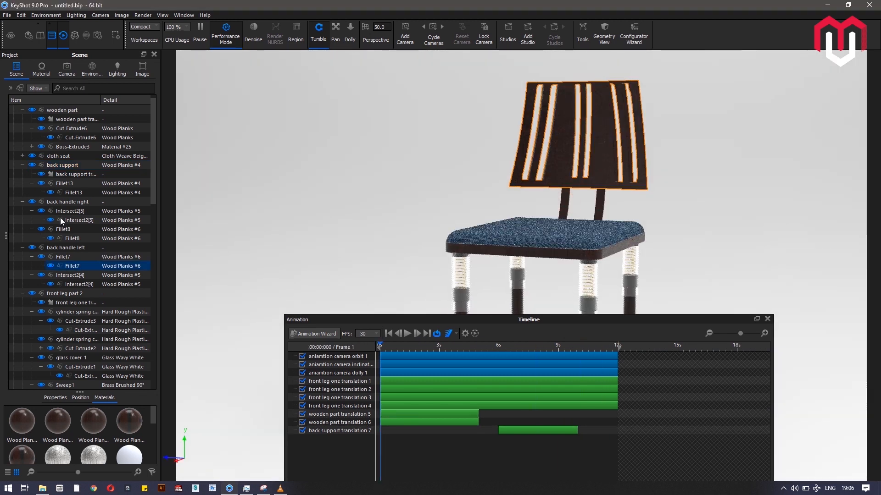
{"action": "left_click", "coordinate": [67, 248]}
{"action": "left_click", "coordinate": [82, 203]}
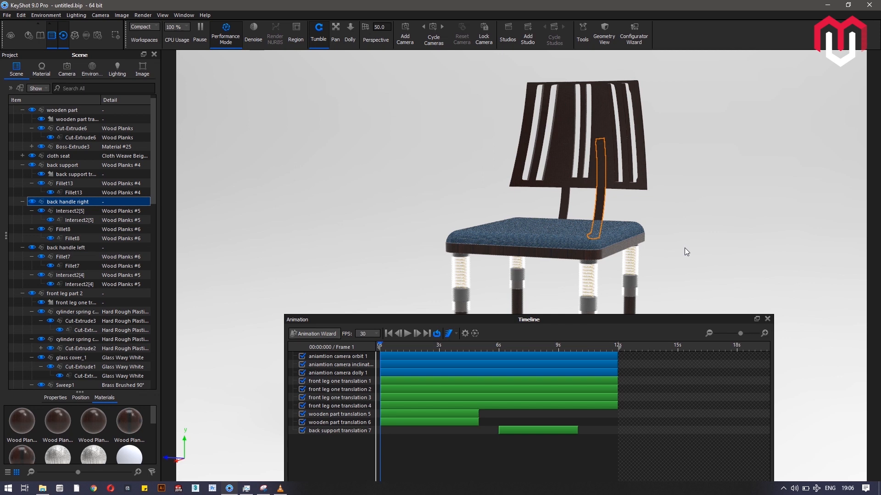
{"action": "left_click_drag", "start_coordinate": [557, 319], "coordinate": [515, 336]}
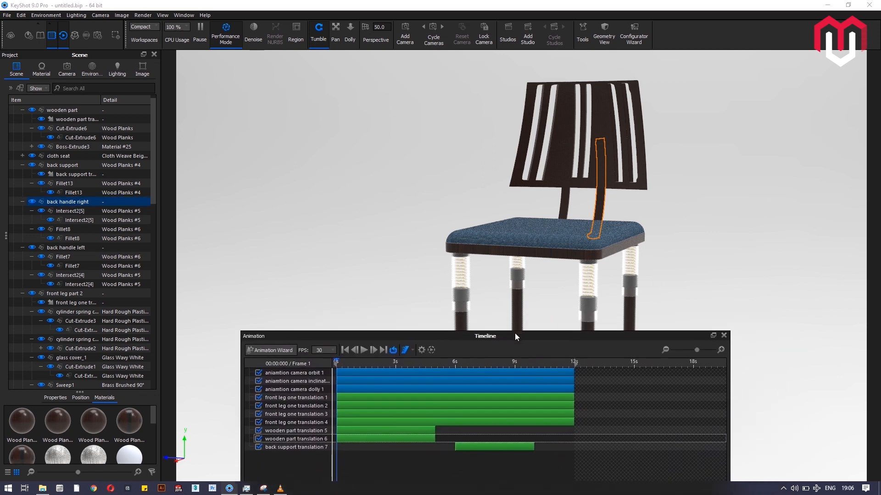
{"action": "left_click", "coordinate": [273, 350]}
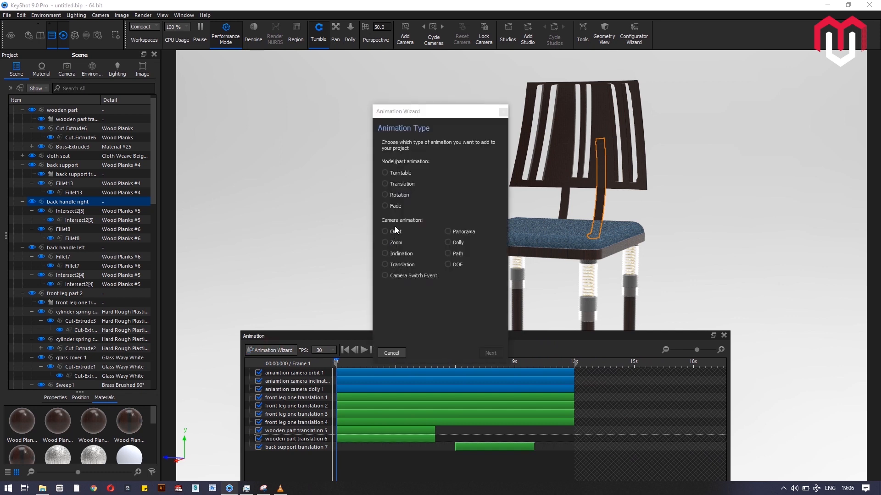
{"action": "left_click", "coordinate": [401, 183]}
{"action": "left_click", "coordinate": [489, 353]}
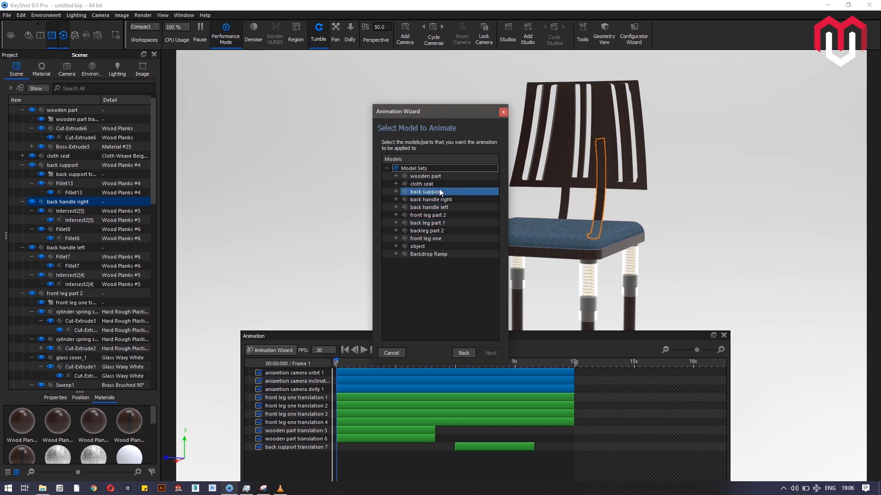
{"action": "left_click", "coordinate": [458, 201]}
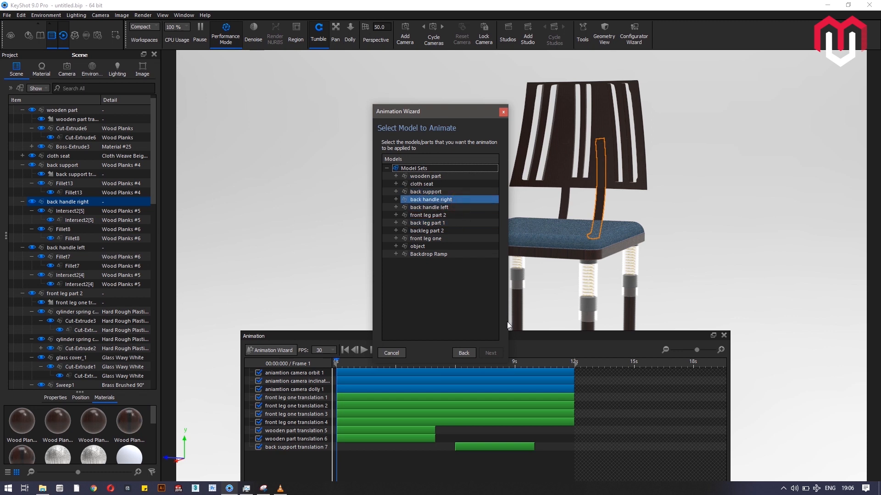
{"action": "left_click", "coordinate": [490, 353]}
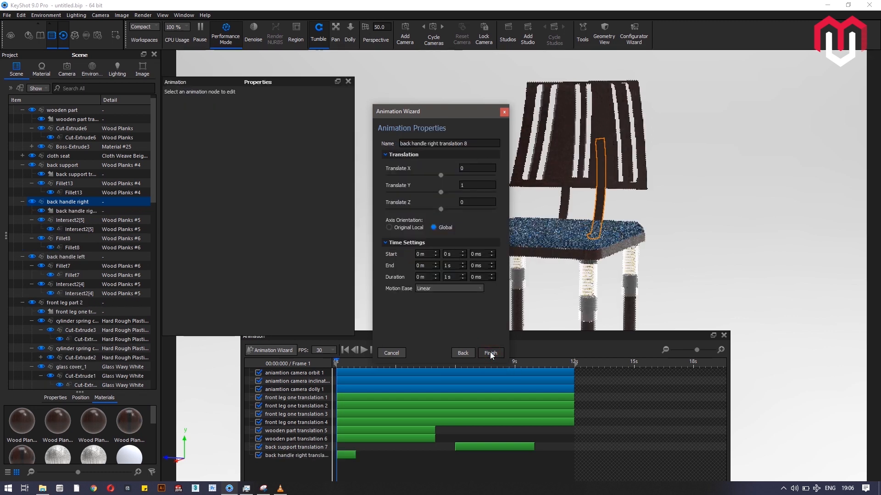
Try a Translate Z of -25 for the right back handle and preview its position near the 12 s mark
{"action": "left_click", "coordinate": [459, 202]}
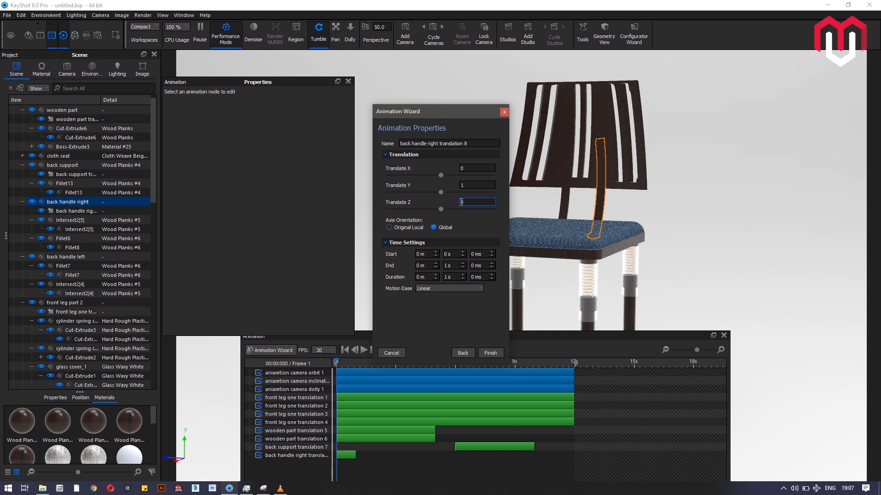
{"action": "type", "text": "25"}
{"action": "left_click", "coordinate": [461, 202]}
{"action": "type", "text": "-"}
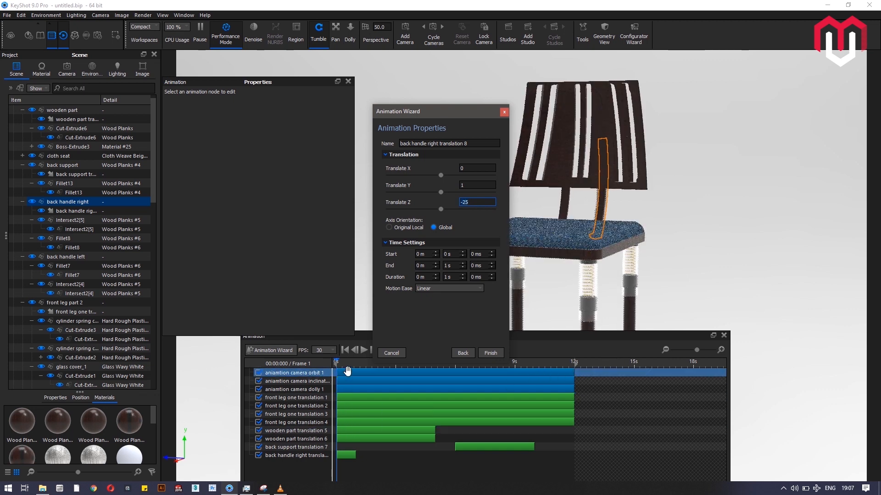
{"action": "left_click_drag", "start_coordinate": [347, 364], "coordinate": [358, 364]}
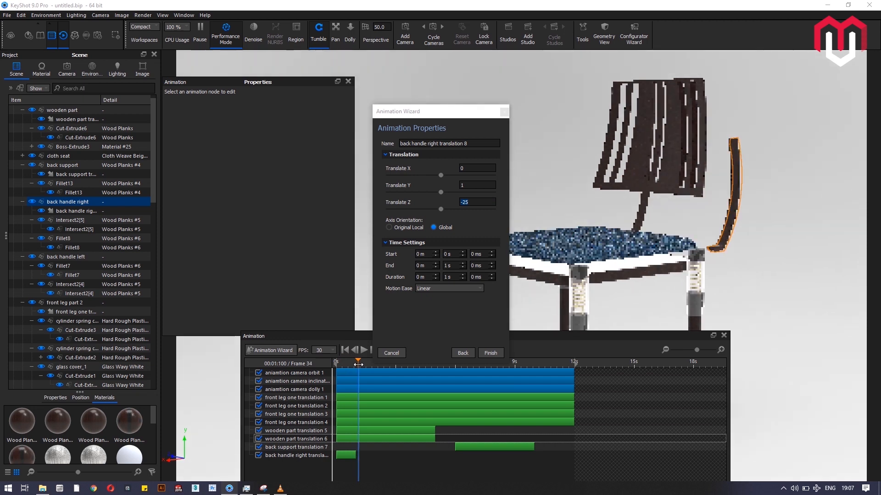
{"action": "left_click", "coordinate": [294, 398]}
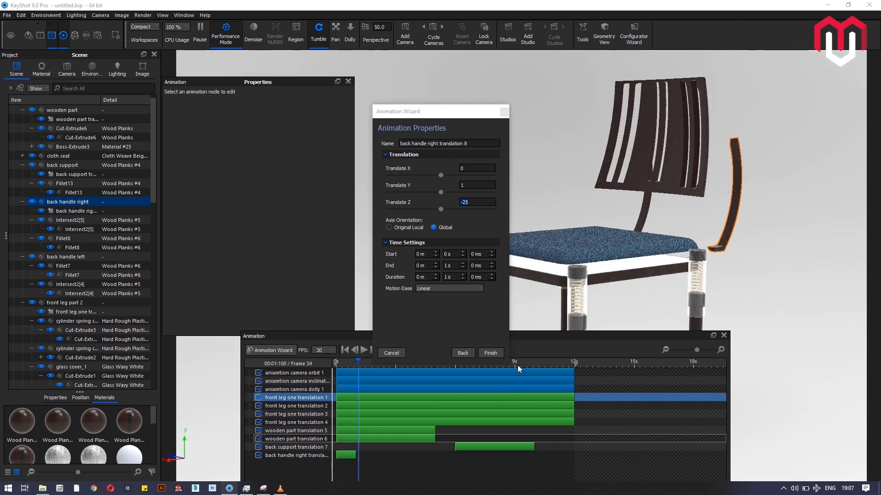
{"action": "left_click", "coordinate": [570, 365]}
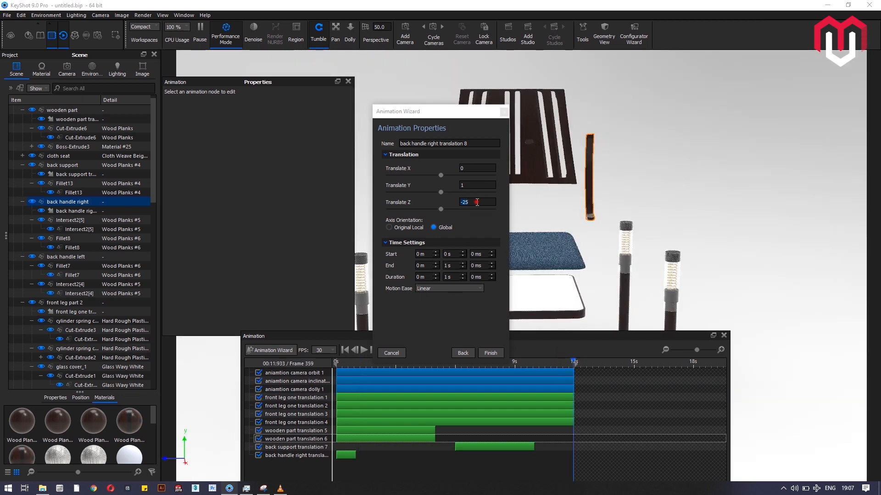
Try a Translate Z of -30 for the right back handle, settle on -28, and finish the animation
{"action": "left_click", "coordinate": [458, 202]}
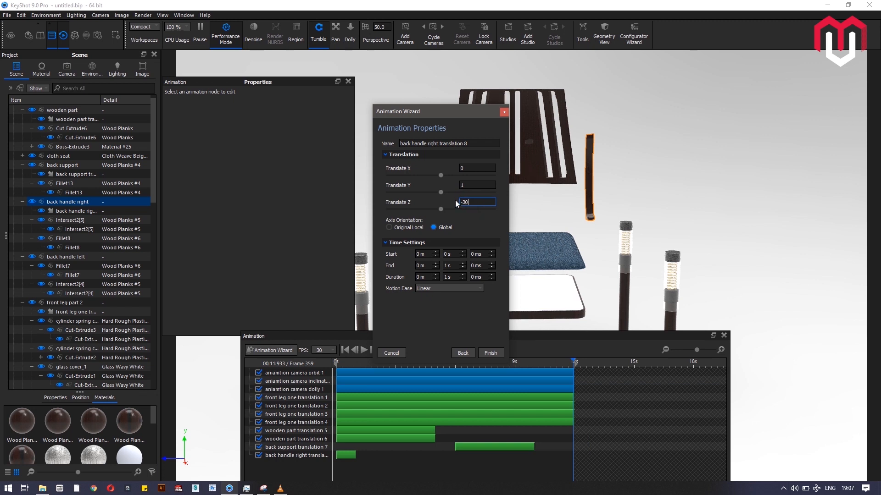
{"action": "key", "text": "Return"}
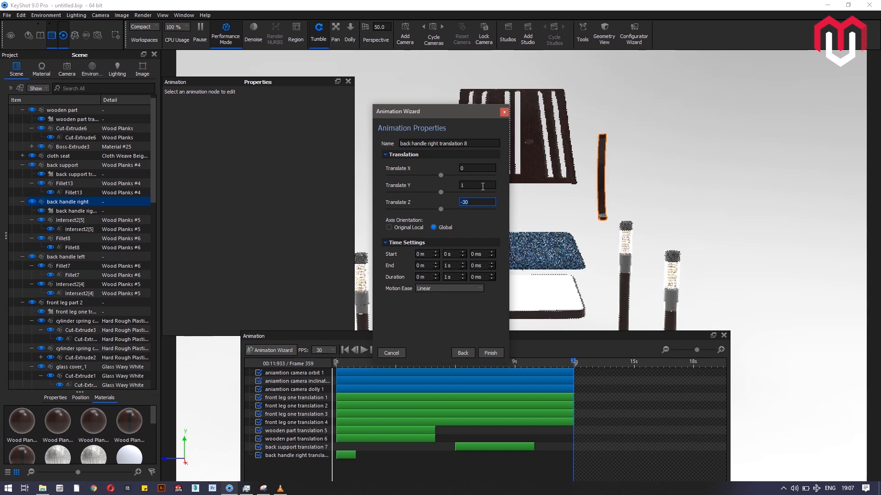
{"action": "key", "text": "BackSpace"}
{"action": "key", "text": "BackSpace"}
{"action": "type", "text": "28"}
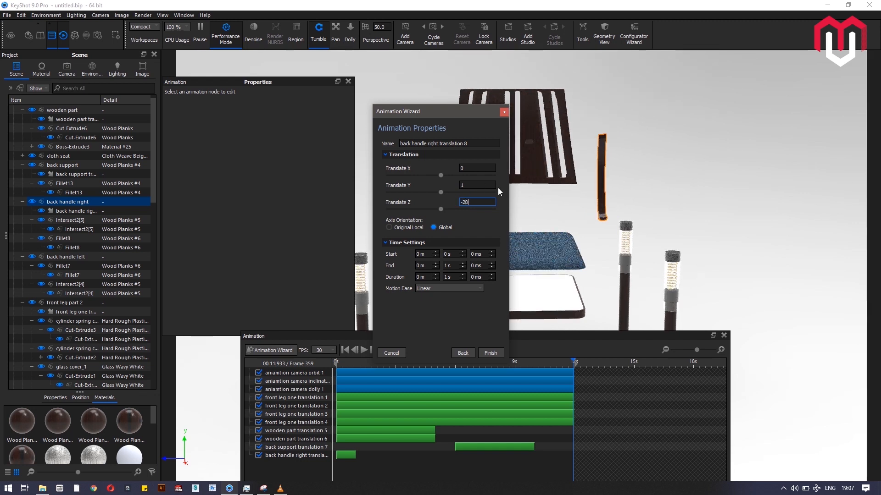
{"action": "key", "text": "Return"}
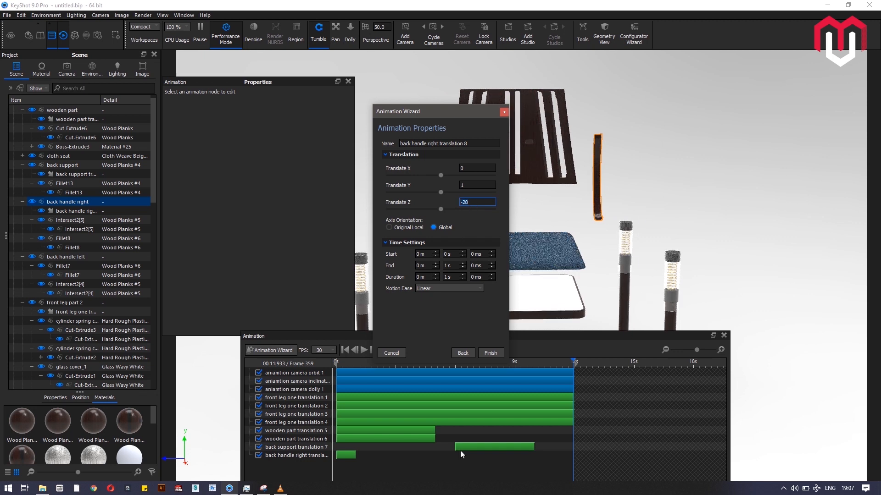
{"action": "left_click", "coordinate": [490, 354]}
Shift the right back handle's translation on the timeline so that it starts at 6 s
{"action": "left_click", "coordinate": [305, 455]}
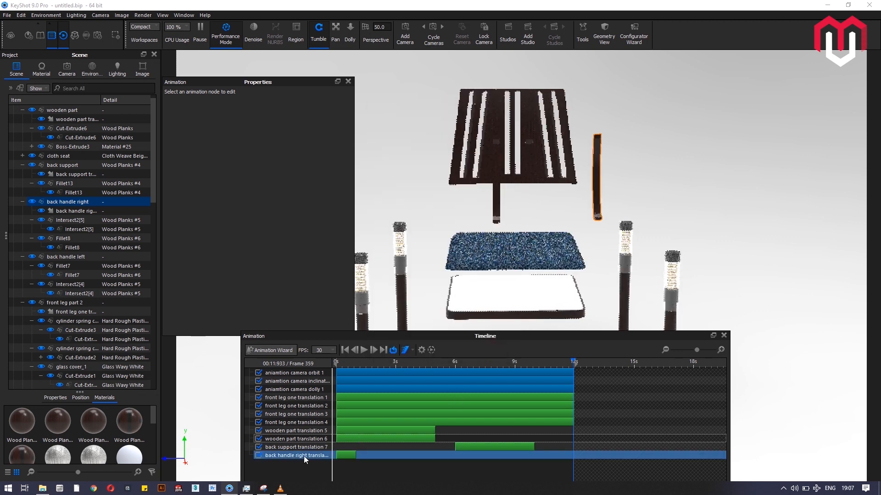
{"action": "left_click", "coordinate": [347, 465]}
{"action": "left_click", "coordinate": [330, 458]}
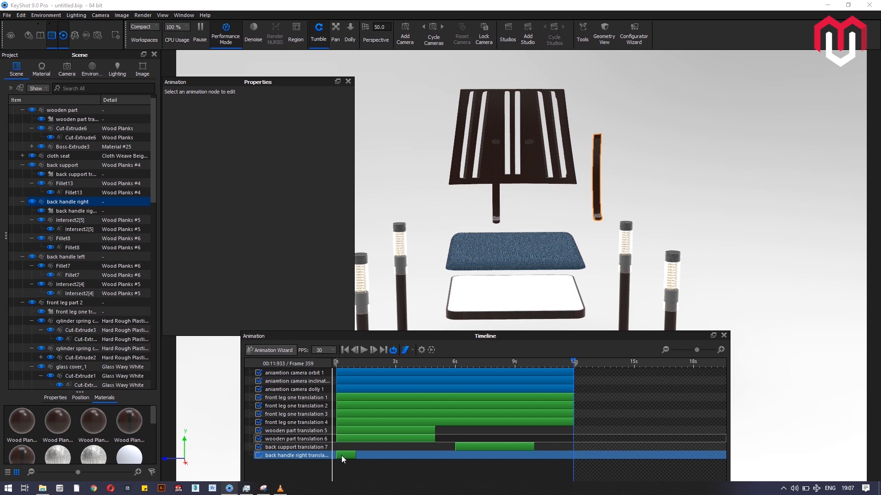
{"action": "left_click", "coordinate": [347, 455]}
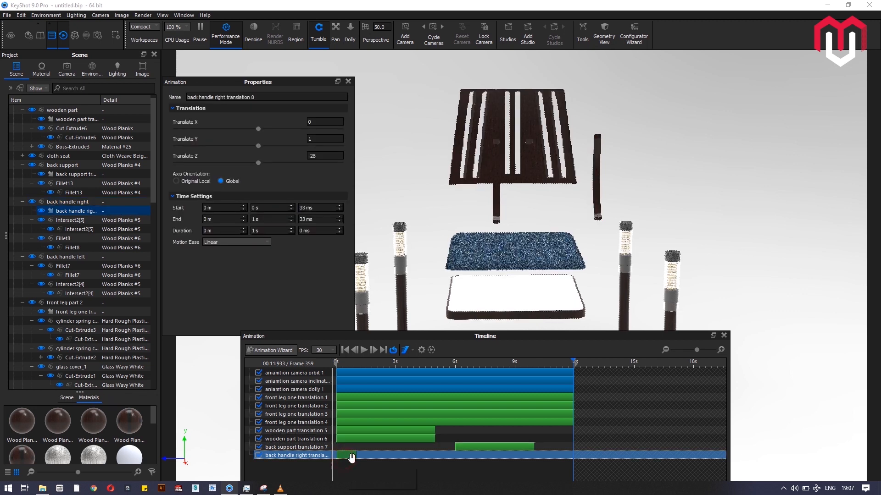
{"action": "left_click_drag", "start_coordinate": [351, 457], "coordinate": [462, 457]}
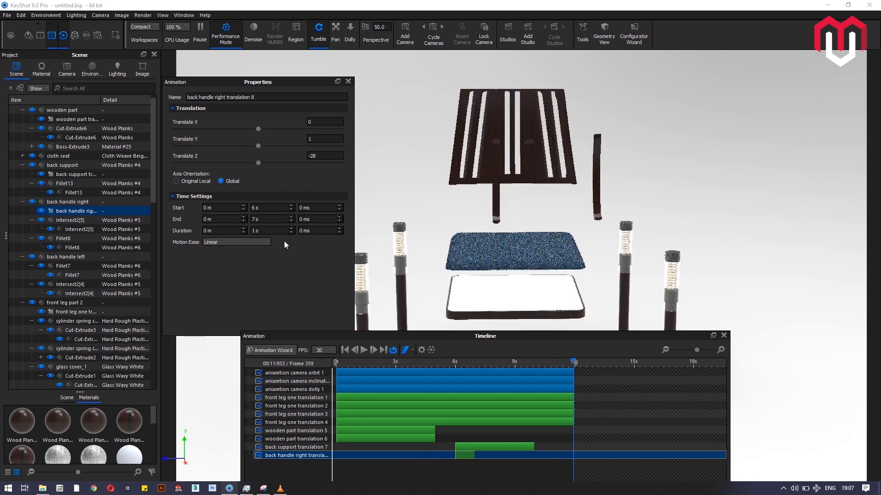
Set the right back handle translation's end time to 10 s and preview the motion up to near the 12 s mark
{"action": "left_click", "coordinate": [261, 219]}
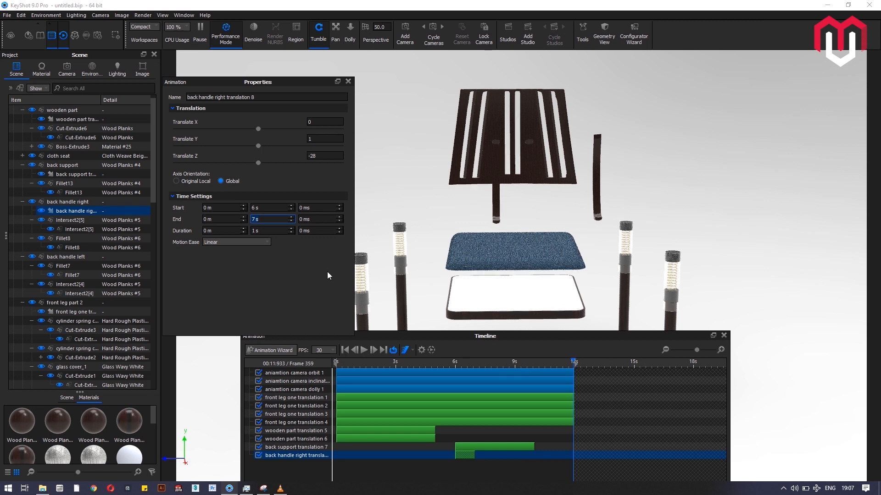
{"action": "type", "text": "10s"}
{"action": "key", "text": "Return"}
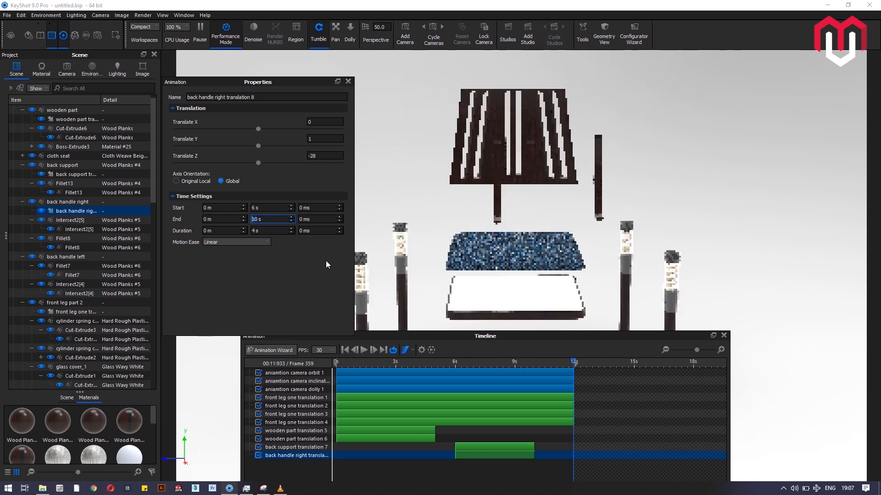
{"action": "left_click", "coordinate": [348, 82]}
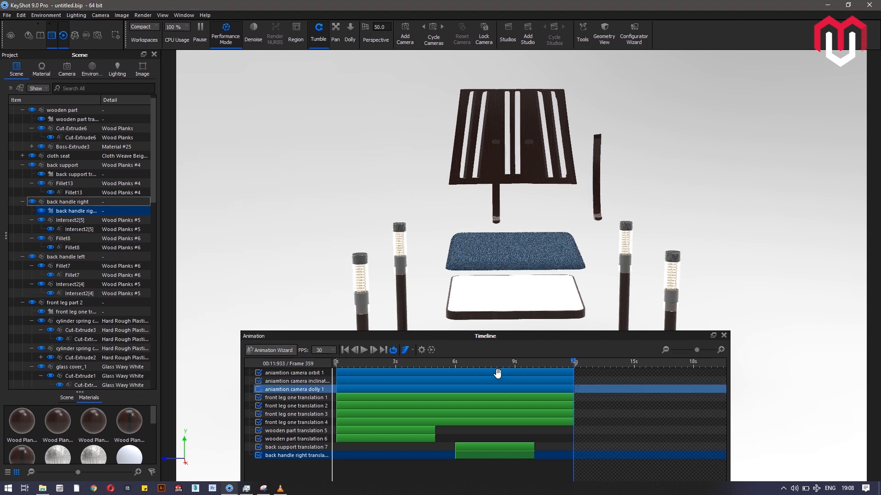
{"action": "mouse_move", "coordinate": [495, 360]}
{"action": "left_mouse_down"}
{"action": "mouse_move", "coordinate": [344, 357]}
{"action": "mouse_move", "coordinate": [496, 362]}
{"action": "left_mouse_up"}
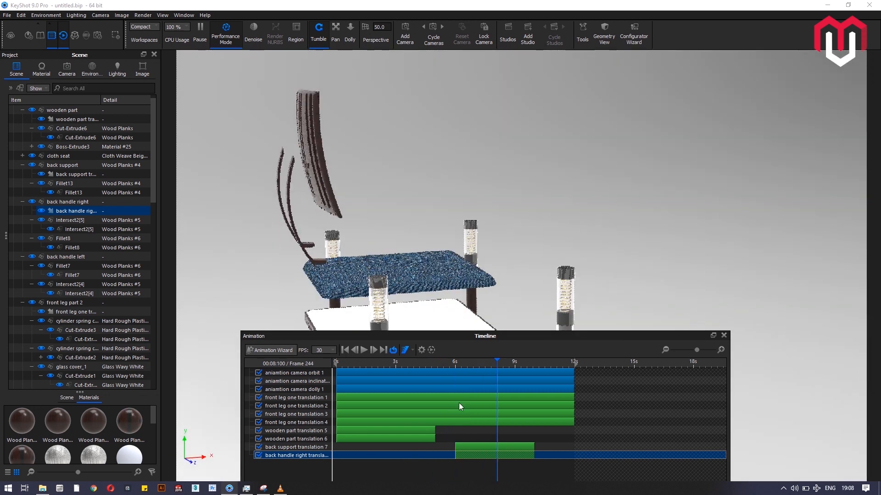
{"action": "left_click_drag", "start_coordinate": [496, 361], "coordinate": [568, 365]}
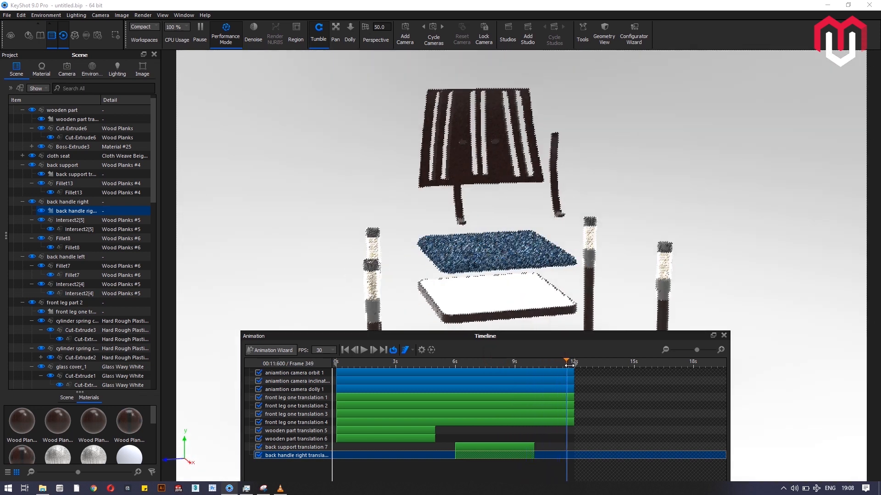
Copy the right back handle's translation animation onto the back handle left model
{"action": "left_click", "coordinate": [84, 212]}
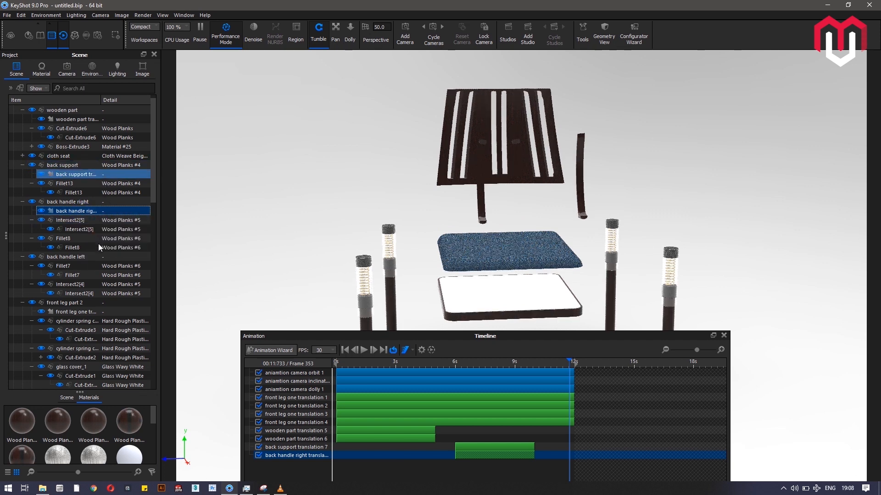
{"action": "left_click", "coordinate": [81, 257]}
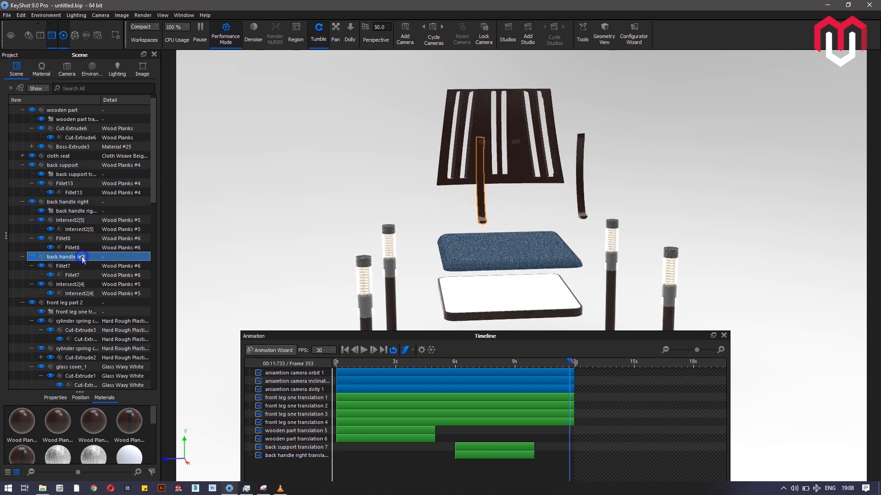
{"action": "right_click", "coordinate": [80, 257]}
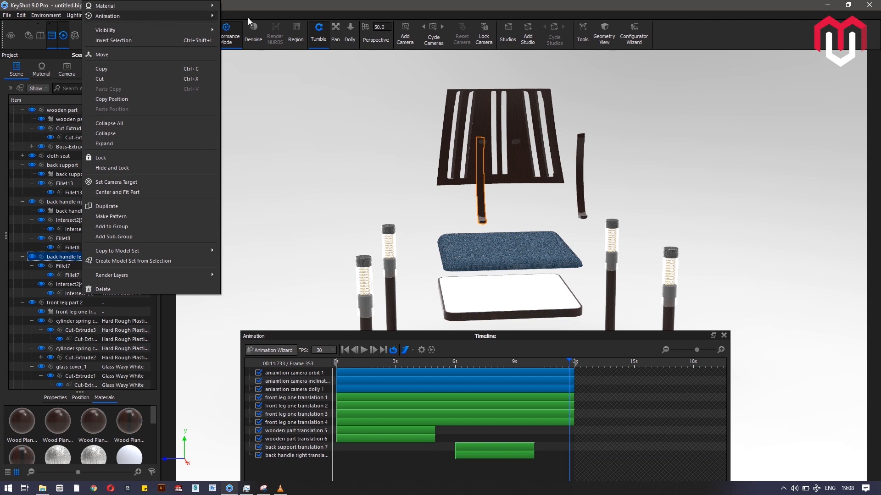
{"action": "mouse_move", "coordinate": [247, 18]}
{"action": "left_click", "coordinate": [252, 59]}
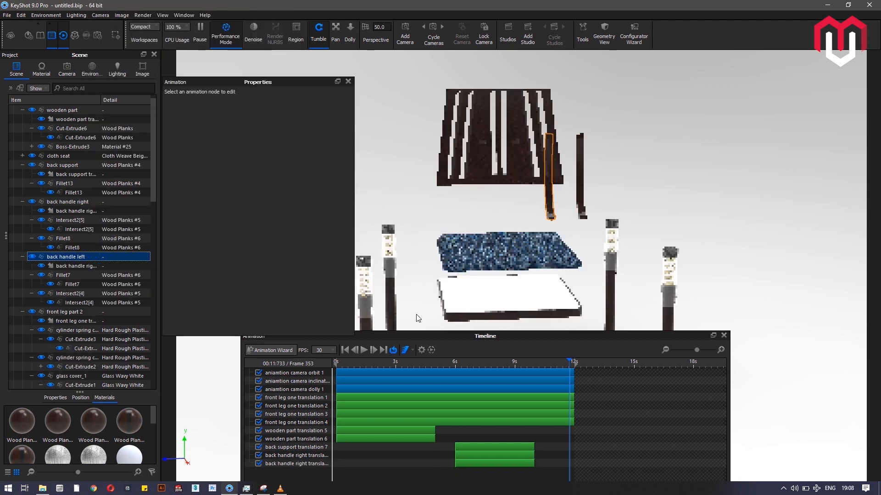
{"action": "left_click", "coordinate": [350, 82]}
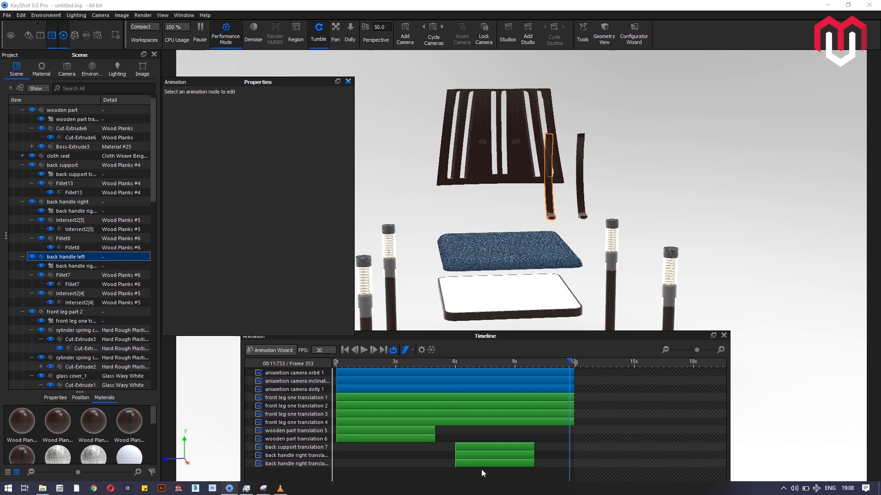
Set the left back handle's copied translation to Translate Z 28 and Translate Y 0
{"action": "left_click", "coordinate": [495, 464]}
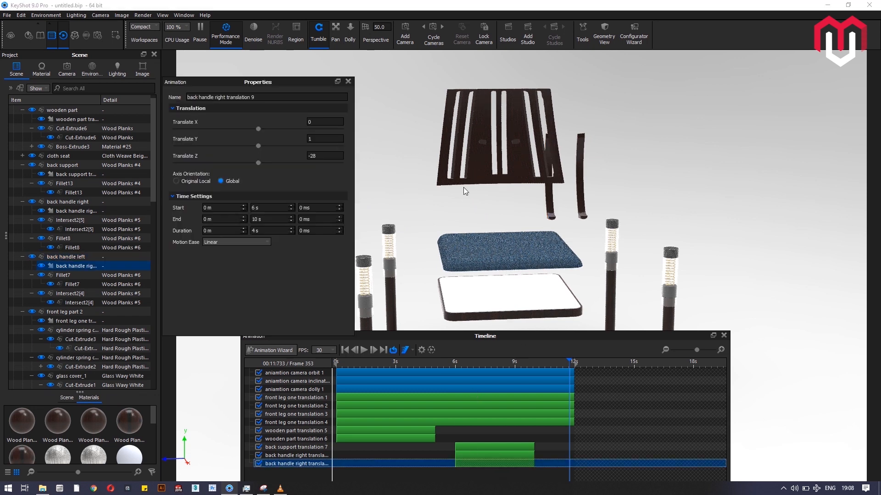
{"action": "left_click_drag", "start_coordinate": [288, 79], "coordinate": [455, 281]}
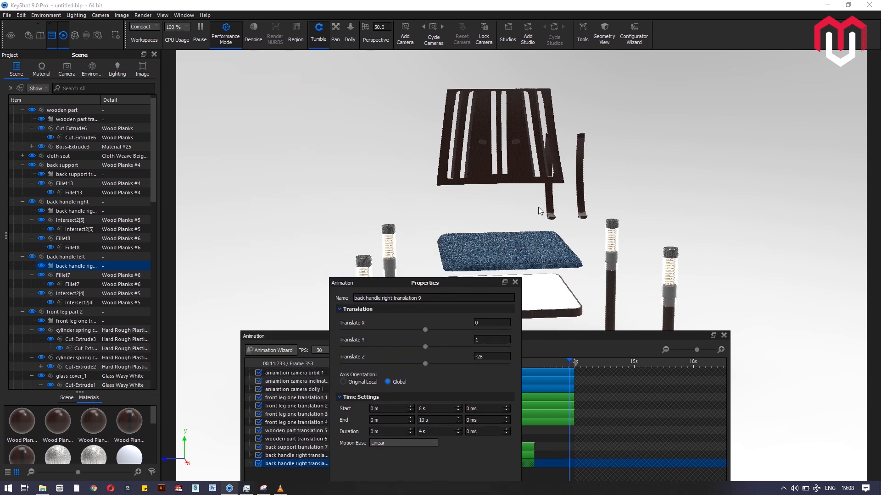
{"action": "left_click", "coordinate": [481, 358]}
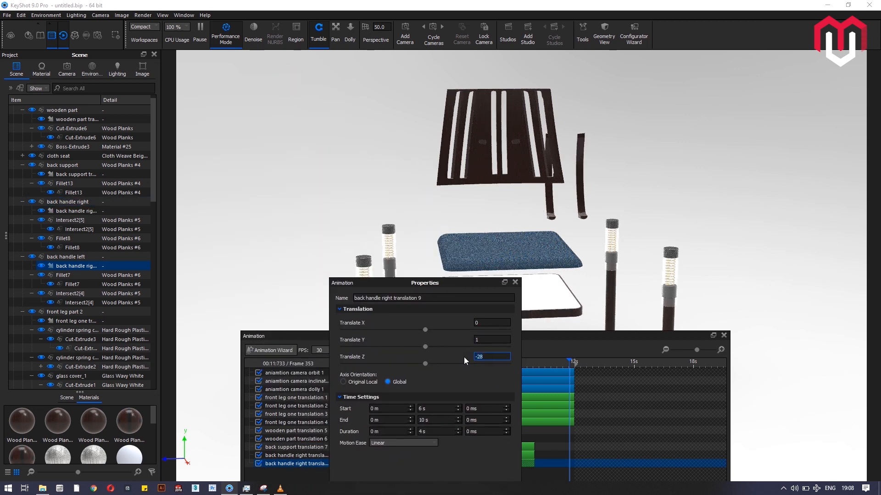
{"action": "type", "text": "28"}
{"action": "left_click_drag", "start_coordinate": [484, 342], "coordinate": [465, 343]}
{"action": "type", "text": "0"}
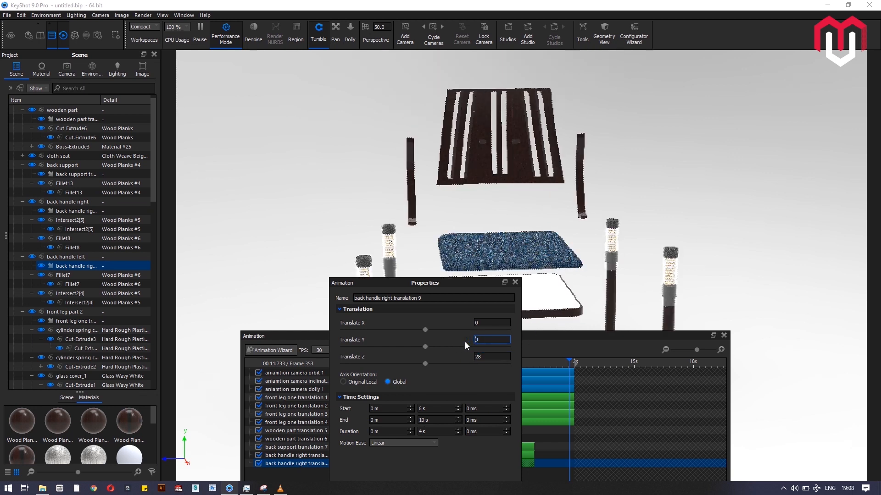
{"action": "left_click", "coordinate": [515, 282]}
Preview the motion of both back handles on the timeline, ending near the 12 s mark
{"action": "left_click", "coordinate": [569, 359]}
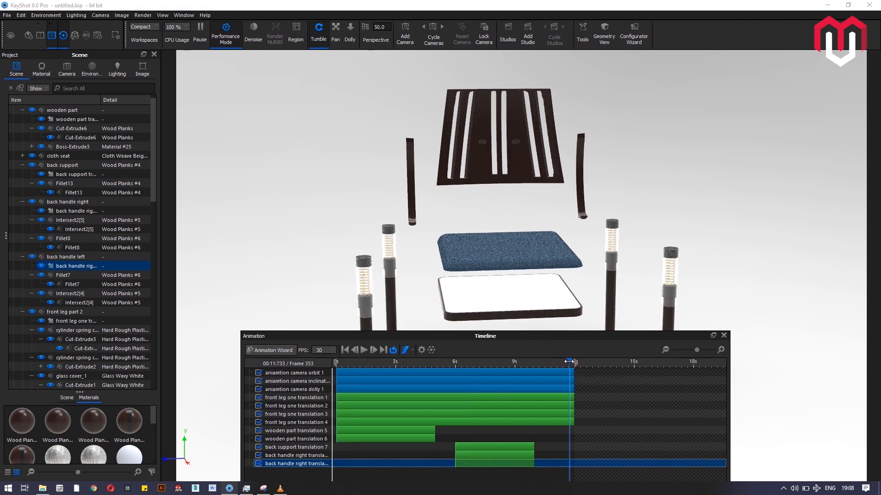
{"action": "left_click_drag", "start_coordinate": [568, 361], "coordinate": [505, 362]}
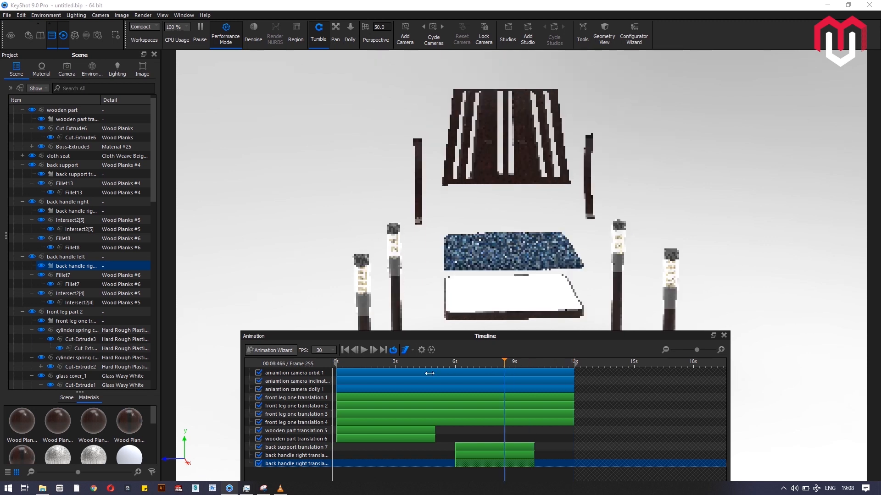
{"action": "left_click_drag", "start_coordinate": [430, 373], "coordinate": [573, 381]}
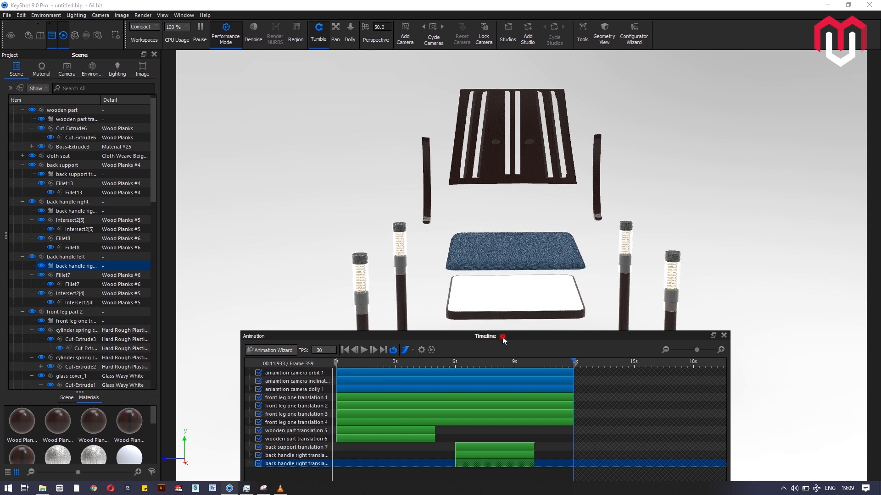
Move the timeline clear of the chair legs and start a new model translation in the Animation Wizard
{"action": "left_click_drag", "start_coordinate": [503, 338], "coordinate": [738, 382]}
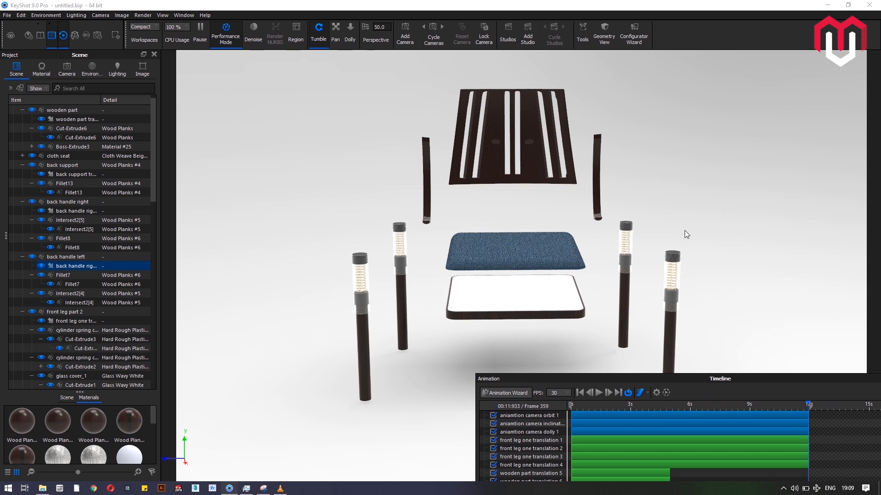
{"action": "left_click", "coordinate": [504, 393]}
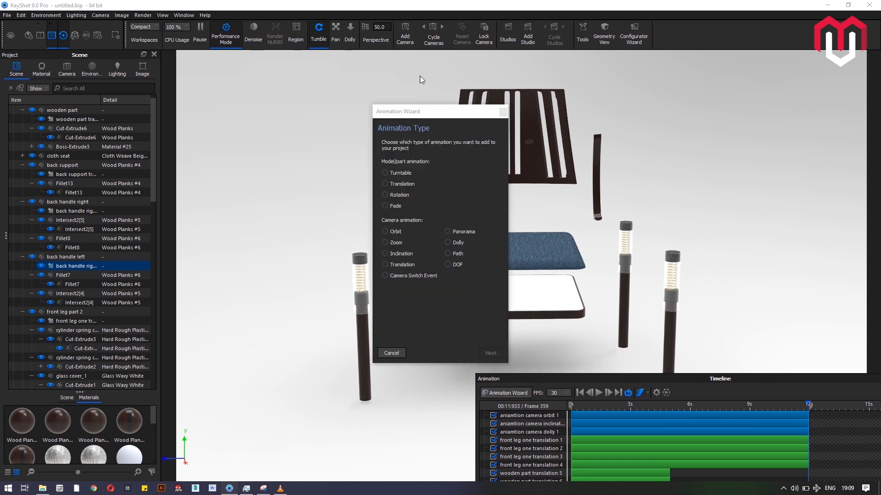
{"action": "left_click", "coordinate": [402, 184]}
{"action": "left_click", "coordinate": [402, 184]}
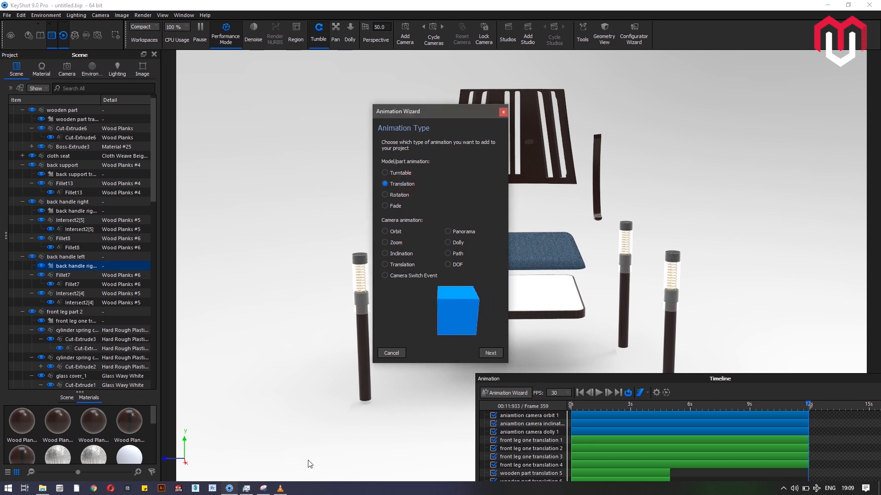
Switch to the reference video in VLC and examine how the leg parts separate between about 8 s and 10 s
{"action": "left_click", "coordinate": [281, 488]}
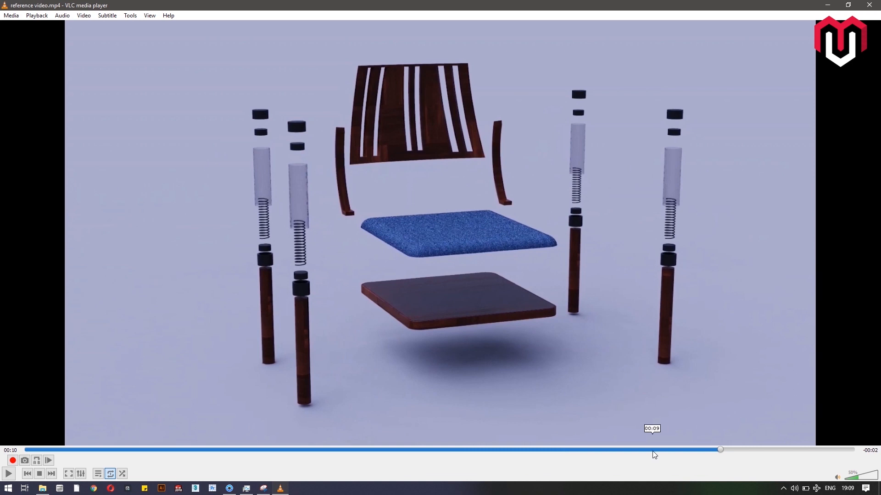
{"action": "left_click_drag", "start_coordinate": [653, 451], "coordinate": [631, 451]}
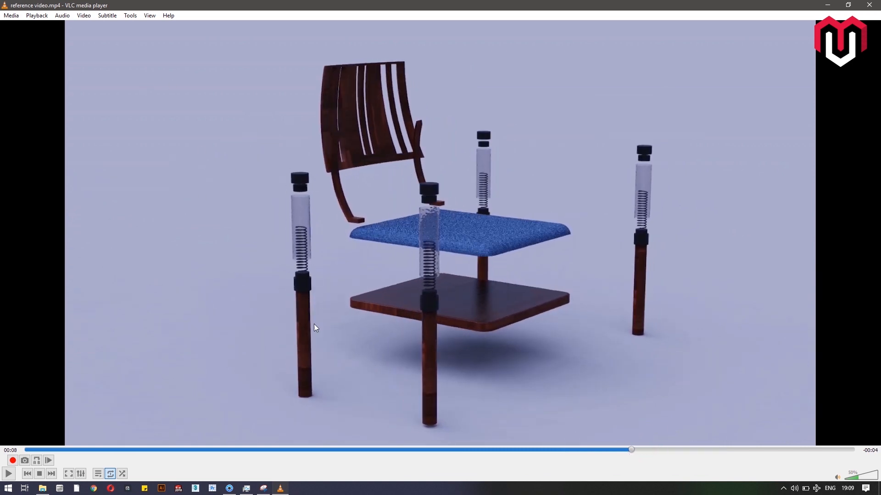
{"action": "left_click_drag", "start_coordinate": [603, 450], "coordinate": [775, 451]}
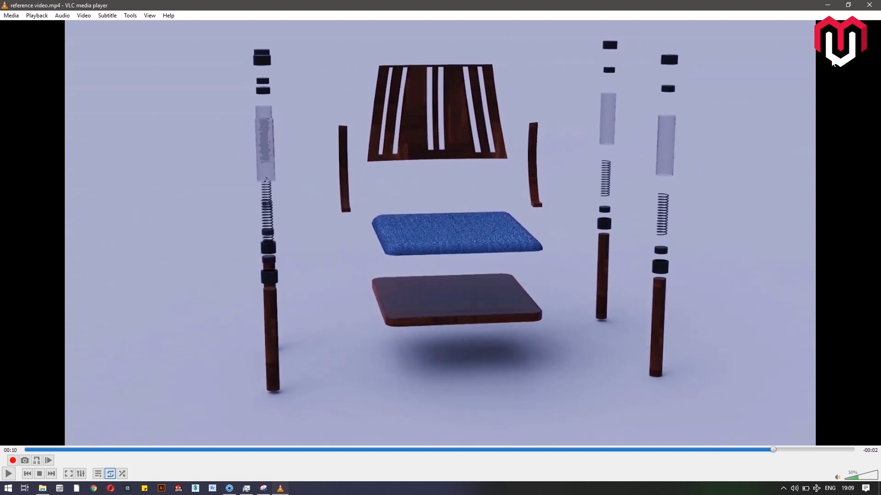
{"action": "left_click", "coordinate": [827, 4]}
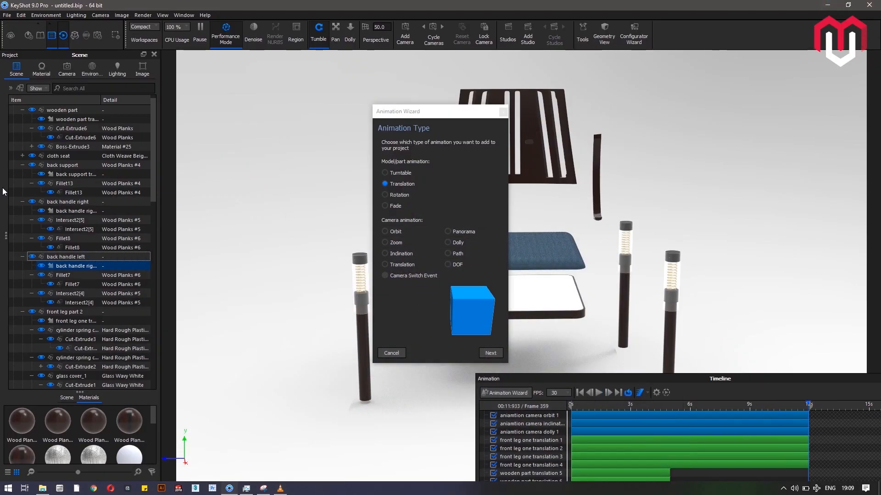
Identify the parts of front leg one in the scene tree and select the cylinder spring group for its top cap
{"action": "left_click", "coordinate": [675, 255]}
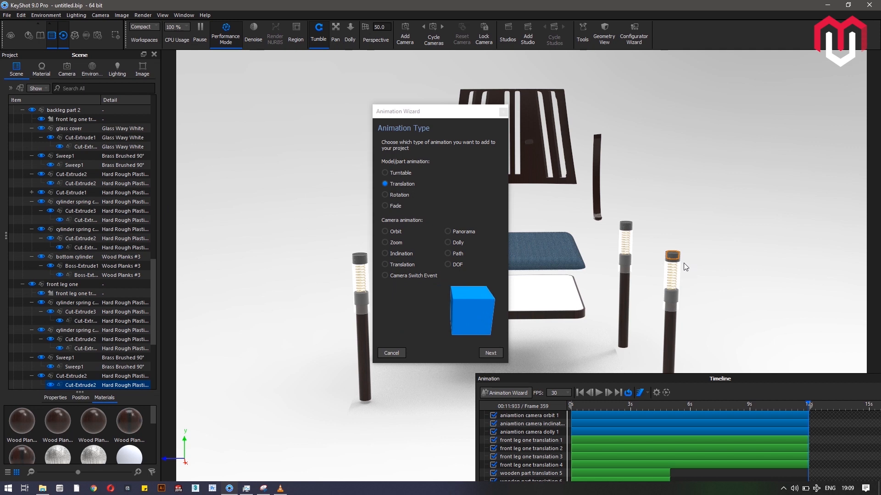
{"action": "left_click", "coordinate": [86, 356]}
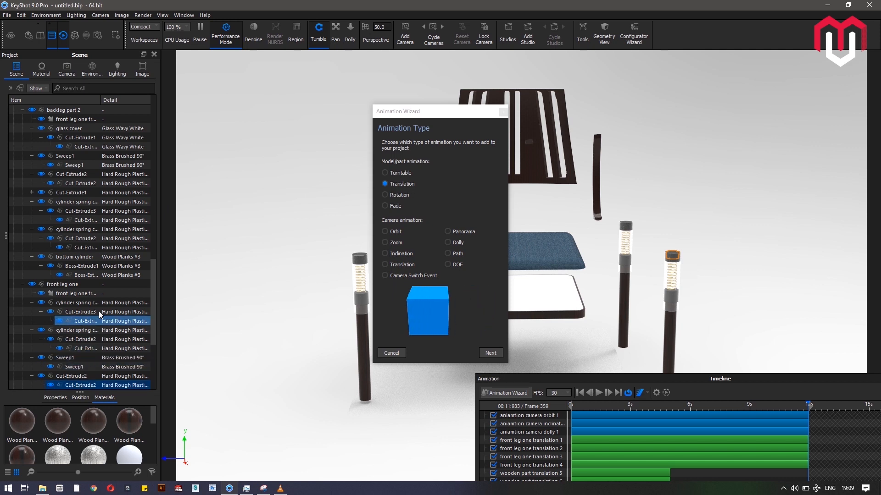
{"action": "scroll", "coordinate": [97, 329], "scroll_direction": "down", "scroll_amount": 1}
{"action": "left_click", "coordinate": [101, 340]}
{"action": "left_click", "coordinate": [106, 359]}
{"action": "left_click", "coordinate": [102, 367], "text": "ctrl"}
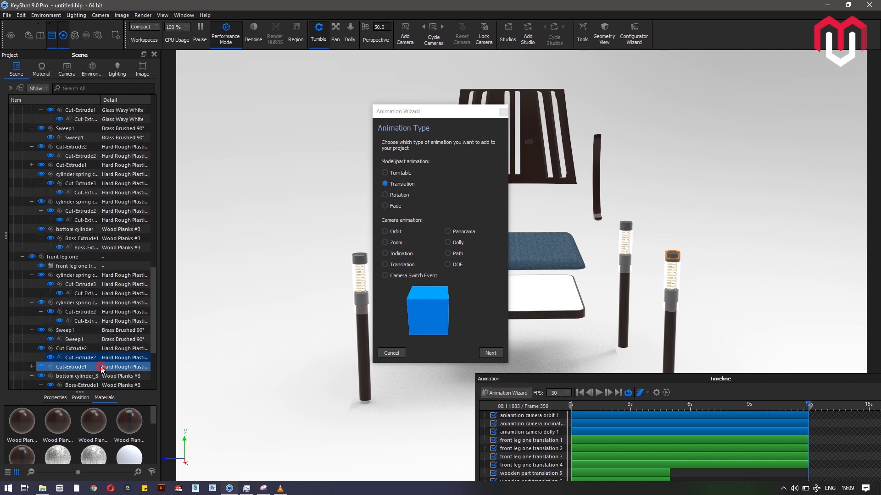
{"action": "scroll", "coordinate": [110, 310], "scroll_direction": "down", "scroll_amount": 2}
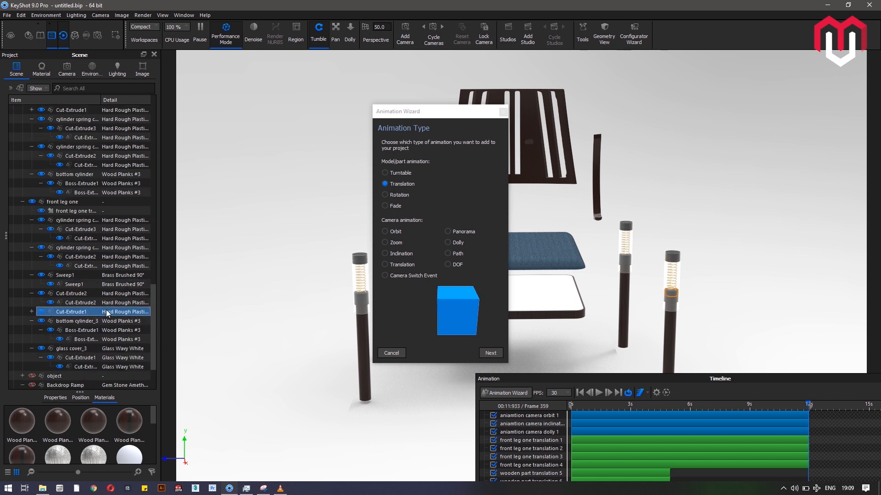
{"action": "left_click", "coordinate": [108, 322], "text": "shift"}
{"action": "left_click", "coordinate": [111, 351]}
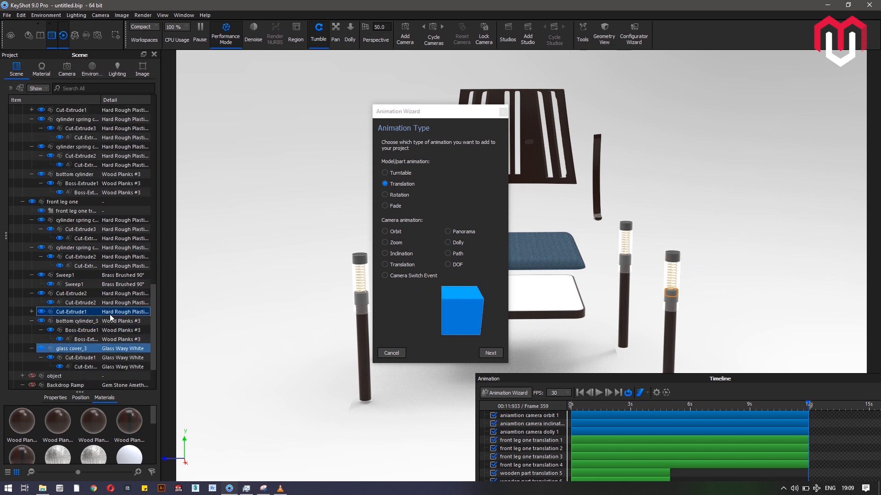
{"action": "left_click", "coordinate": [101, 221]}
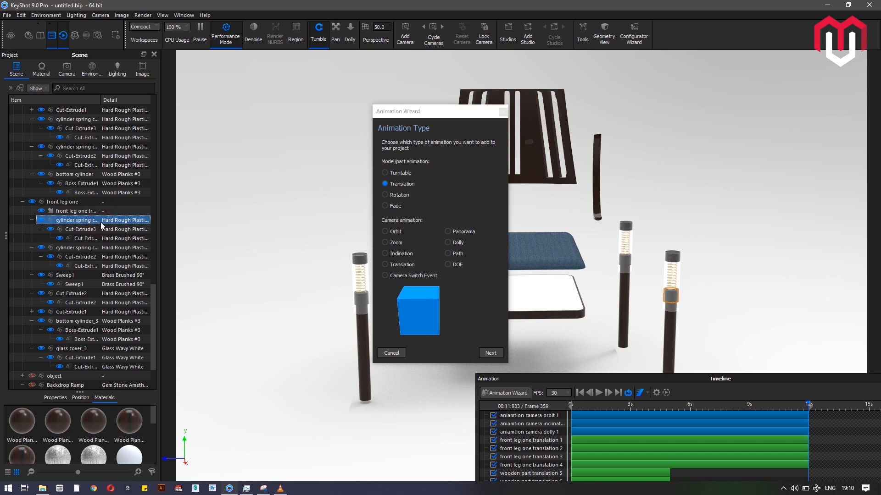
{"action": "left_click", "coordinate": [102, 248]}
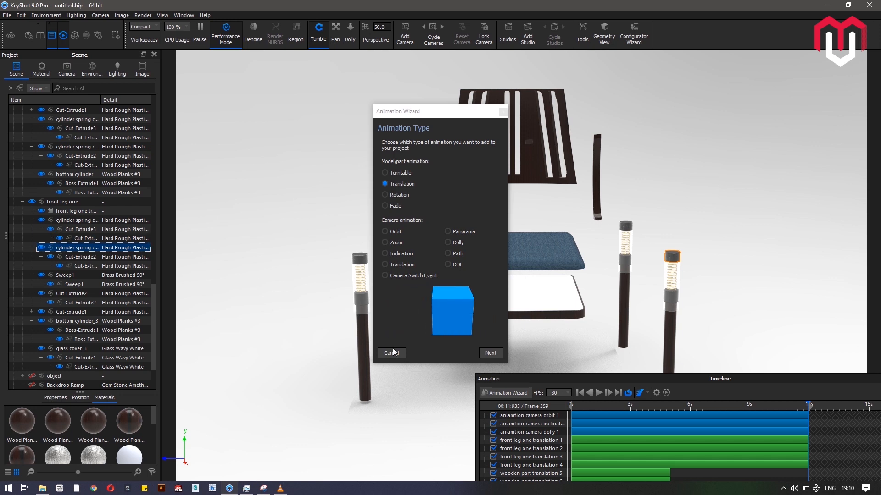
Apply the new translation to cylinder spring connector_3 in front leg one and close the separate animation properties window
{"action": "left_click", "coordinate": [496, 352]}
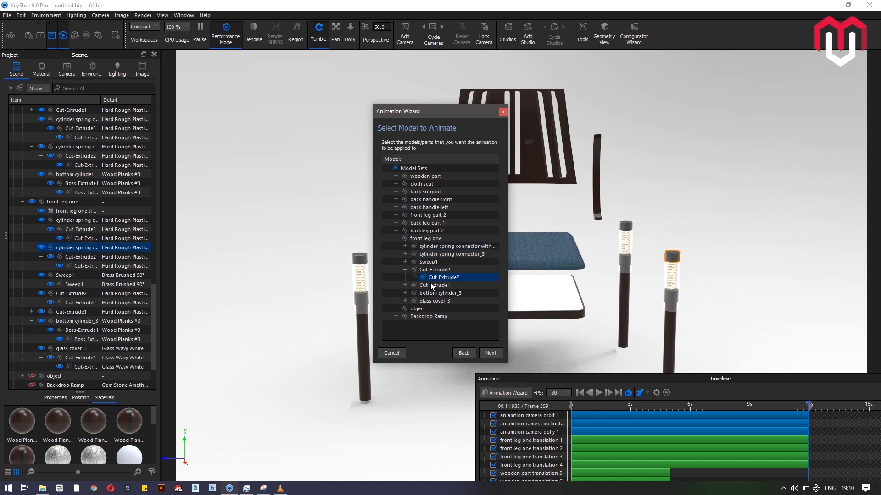
{"action": "left_click", "coordinate": [461, 256]}
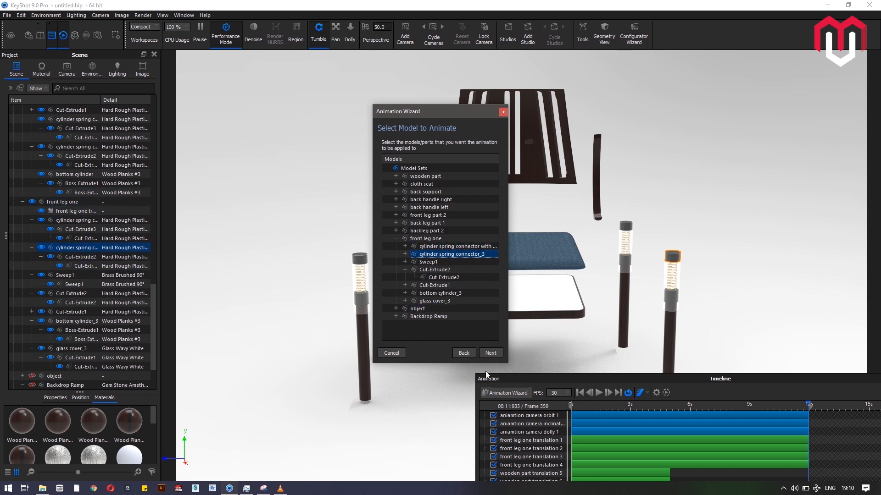
{"action": "left_click", "coordinate": [490, 354]}
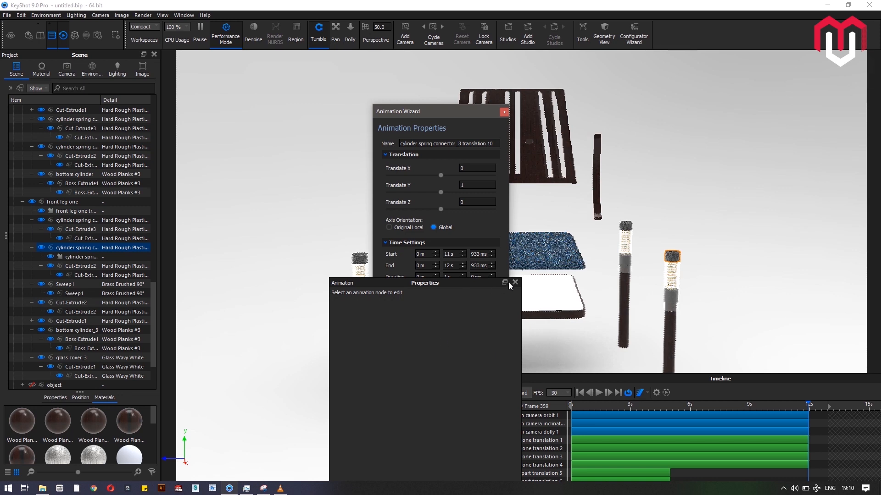
{"action": "left_click", "coordinate": [515, 282]}
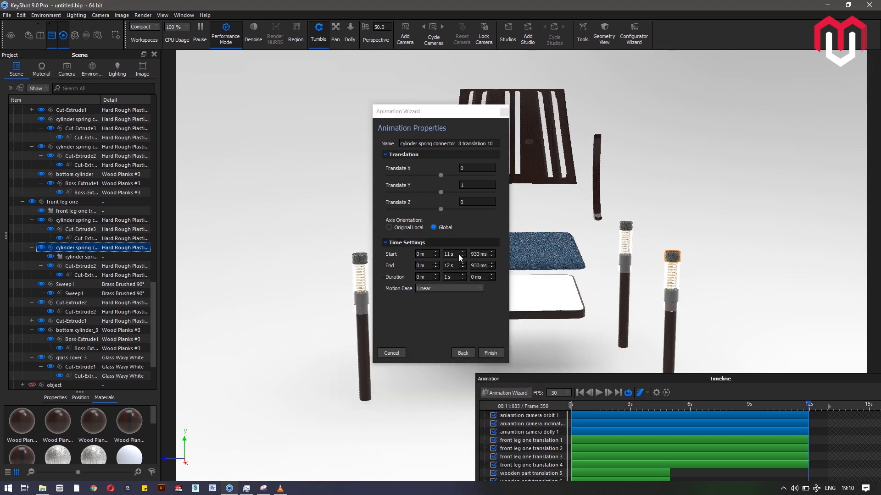
Time the top cap's translation from 6 s 0 ms to 10 s 0 ms and set Translate Y to 60
{"action": "double_click", "coordinate": [452, 254]}
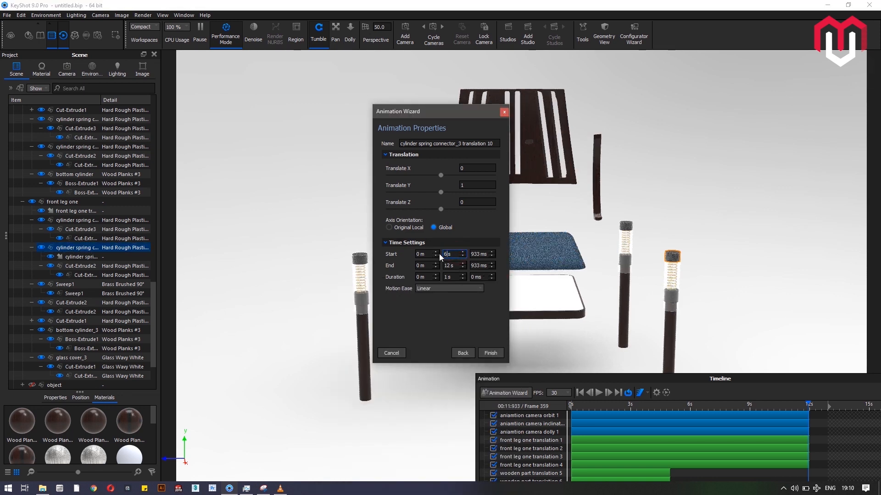
{"action": "double_click", "coordinate": [476, 253]}
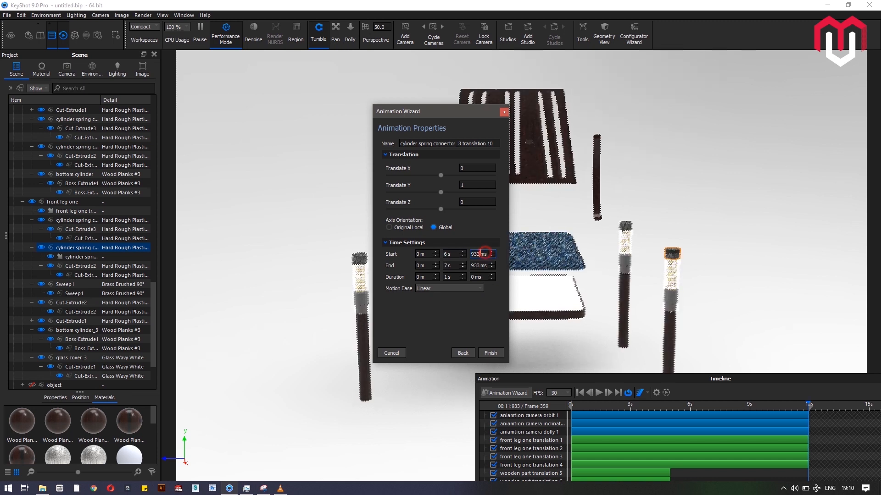
{"action": "double_click", "coordinate": [452, 266]}
{"action": "type", "text": "10"}
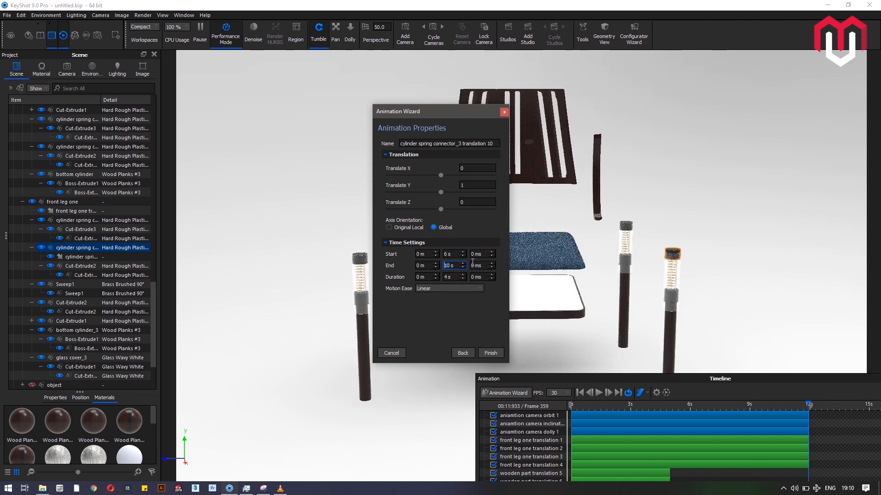
{"action": "key", "text": "Tab"}
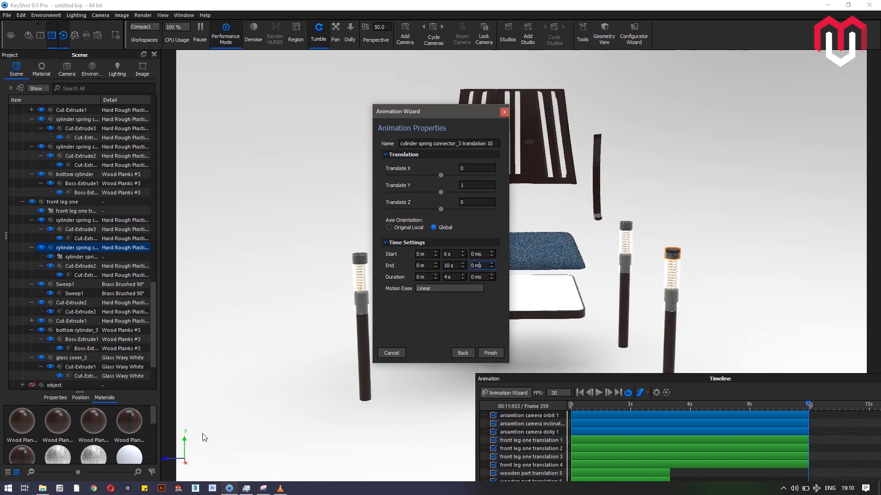
{"action": "left_click", "coordinate": [464, 187]}
{"action": "key", "text": "Return"}
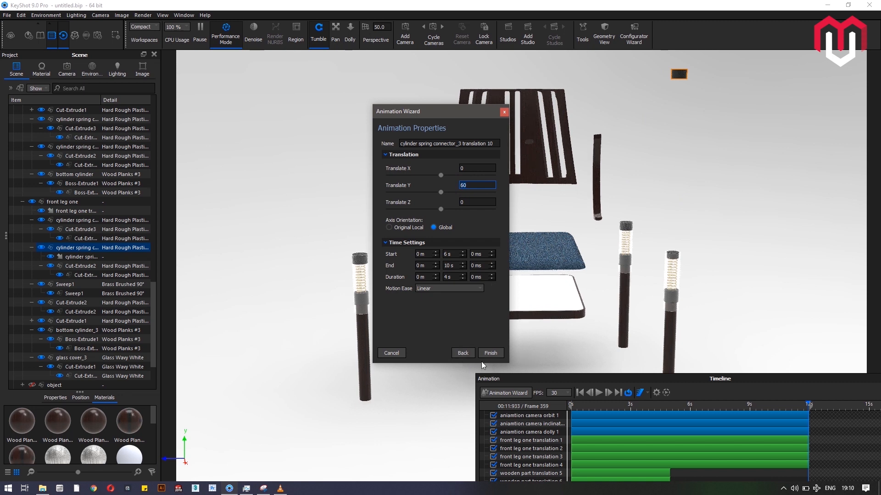
Set the translation's motion ease to Custom and fit the whole ease curve in the graph
{"action": "left_click", "coordinate": [463, 286]}
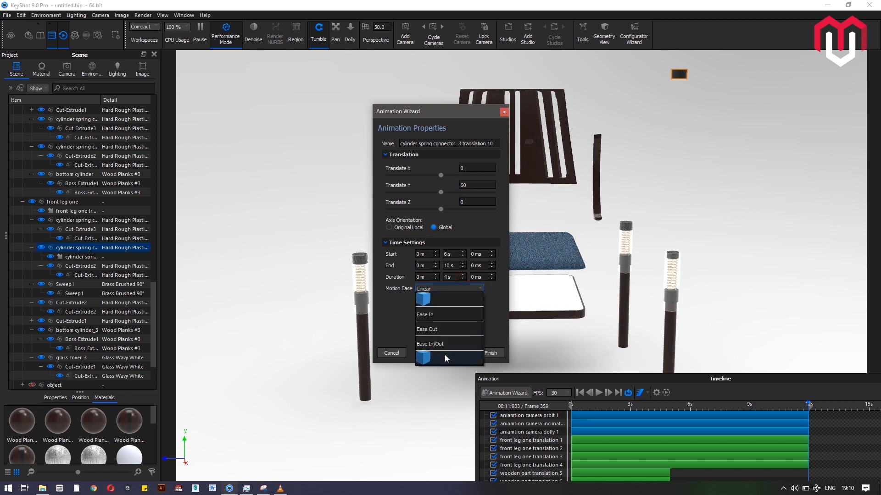
{"action": "left_click", "coordinate": [444, 354]}
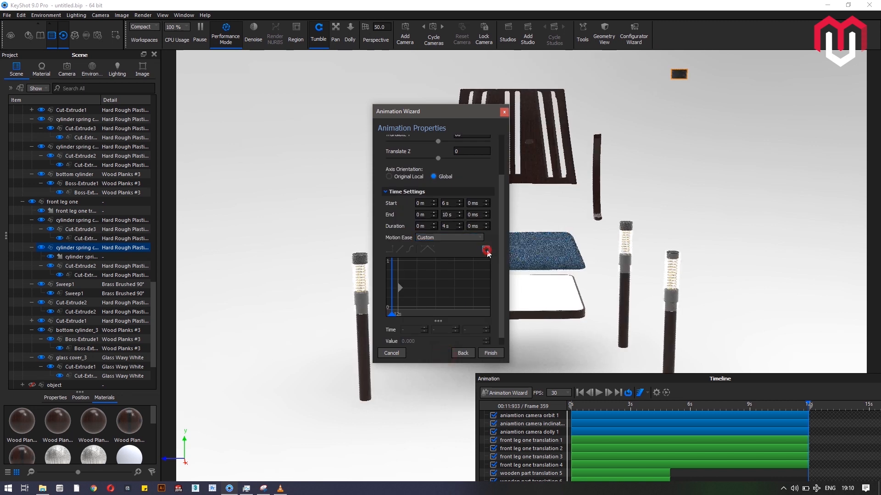
{"action": "left_click", "coordinate": [486, 250]}
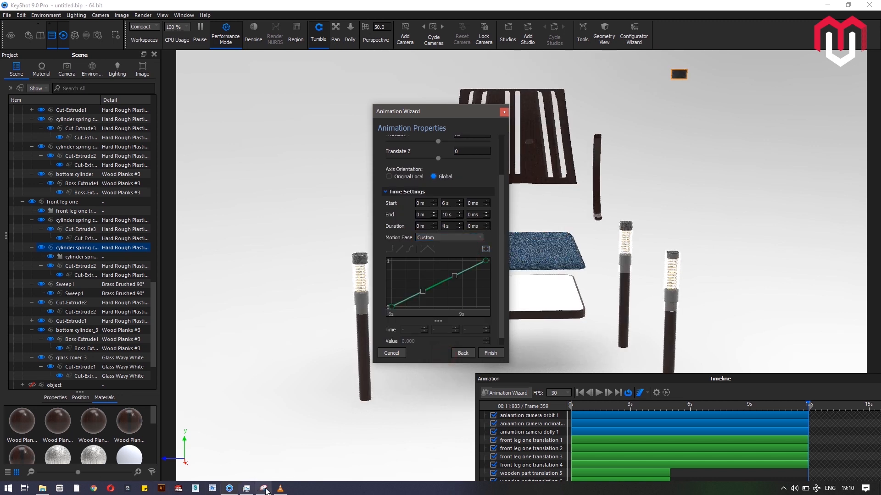
Switch to the reference video in VLC, examine the leg separation from about 8 s to 10 s, and return to KeyShot
{"action": "left_click", "coordinate": [281, 488]}
{"action": "left_click_drag", "start_coordinate": [587, 449], "coordinate": [725, 450]}
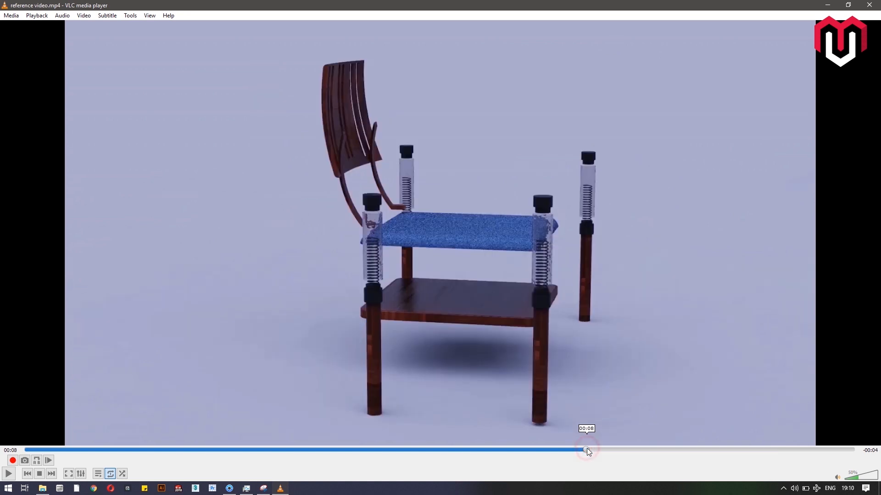
{"action": "left_click", "coordinate": [829, 5]}
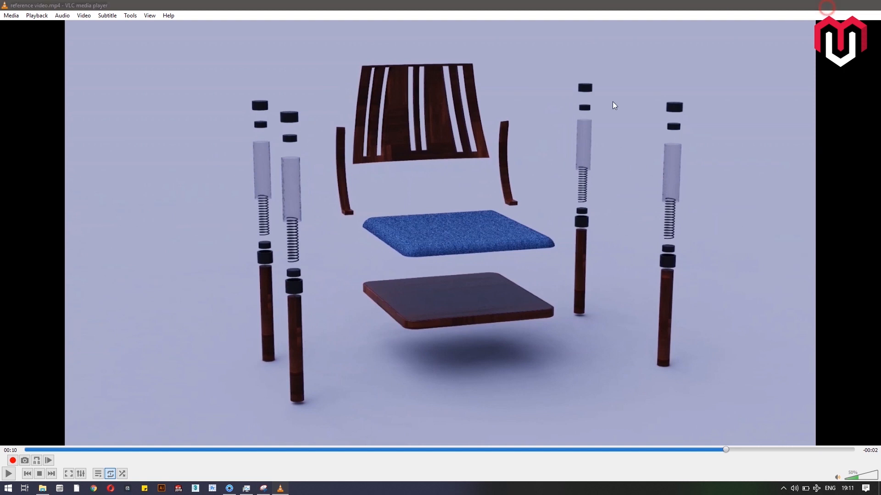
Shape the custom ease curve with a flat, slow start and a steep acceleration at the end, and finish the animation
{"action": "left_click", "coordinate": [423, 292]}
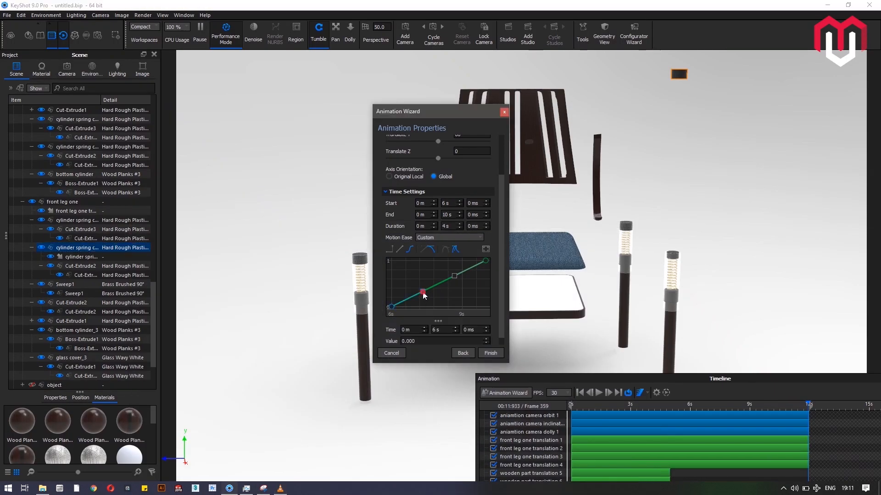
{"action": "left_click_drag", "start_coordinate": [425, 298], "coordinate": [426, 305]}
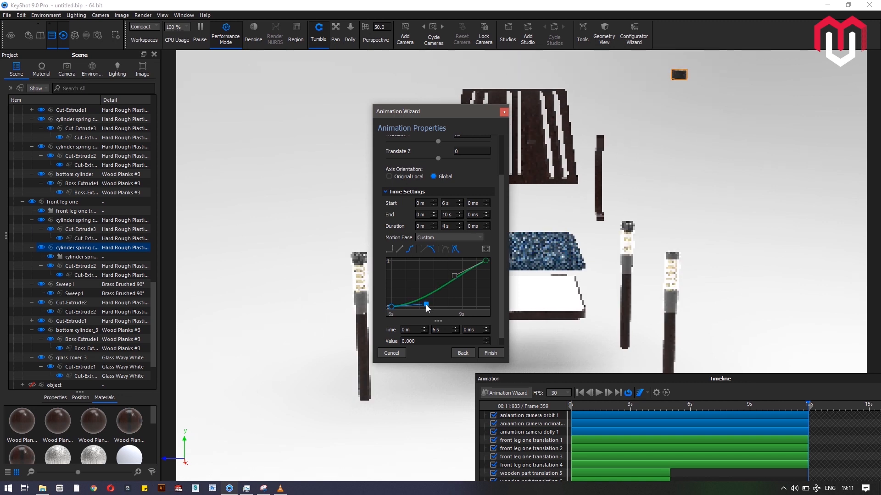
{"action": "left_click", "coordinate": [454, 276]}
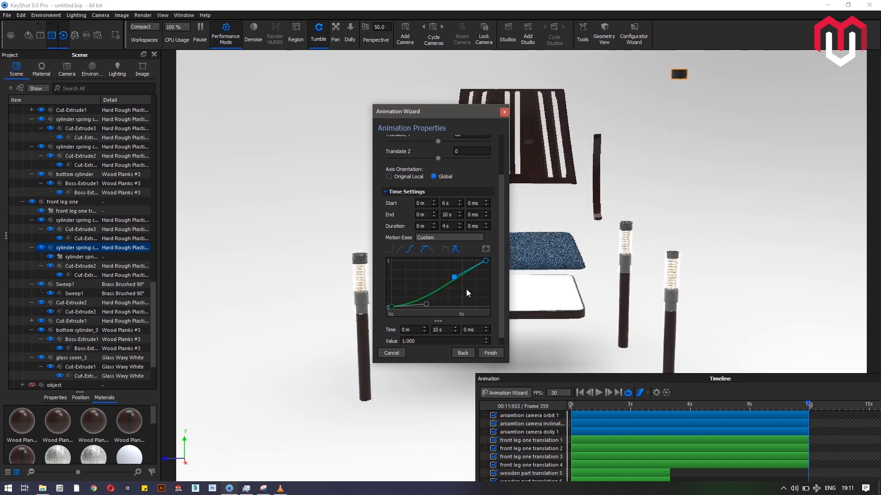
{"action": "left_click", "coordinate": [466, 289]}
{"action": "left_click_drag", "start_coordinate": [473, 293], "coordinate": [474, 293]}
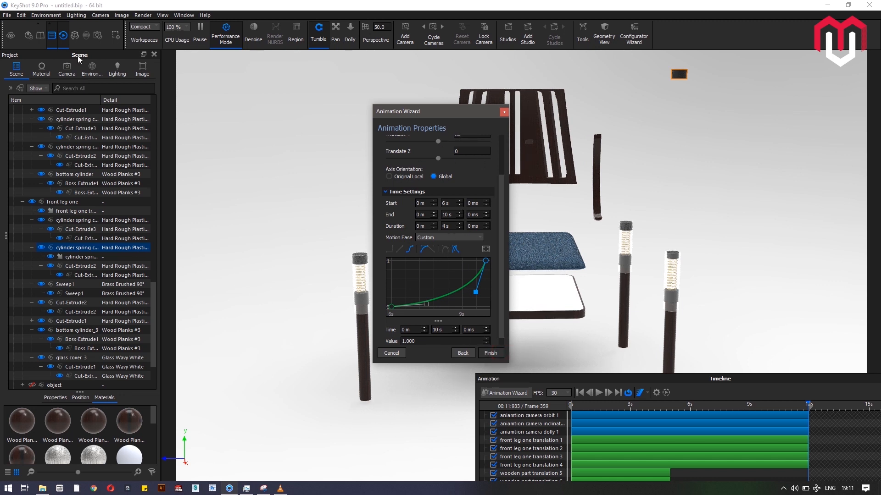
{"action": "key", "text": "Return"}
Copy the translation of front leg one's top cap and close the animation properties window
{"action": "left_click", "coordinate": [80, 257]}
{"action": "right_click", "coordinate": [95, 261]}
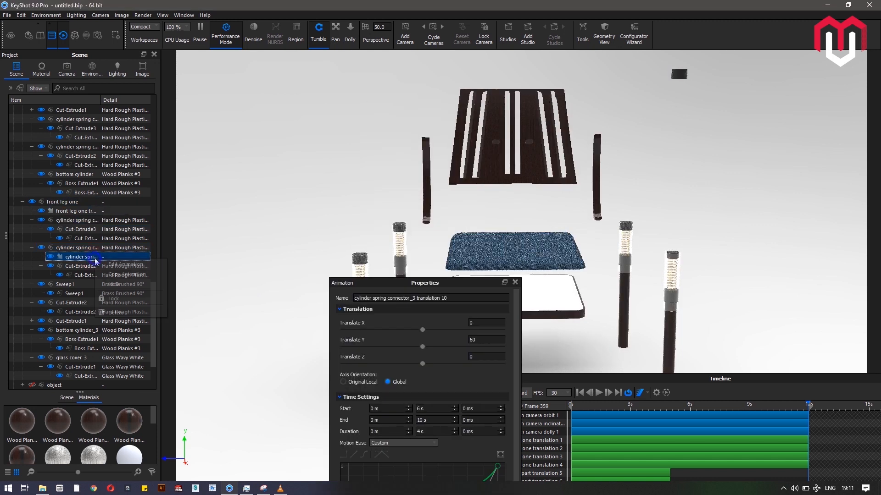
{"action": "left_click", "coordinate": [123, 275]}
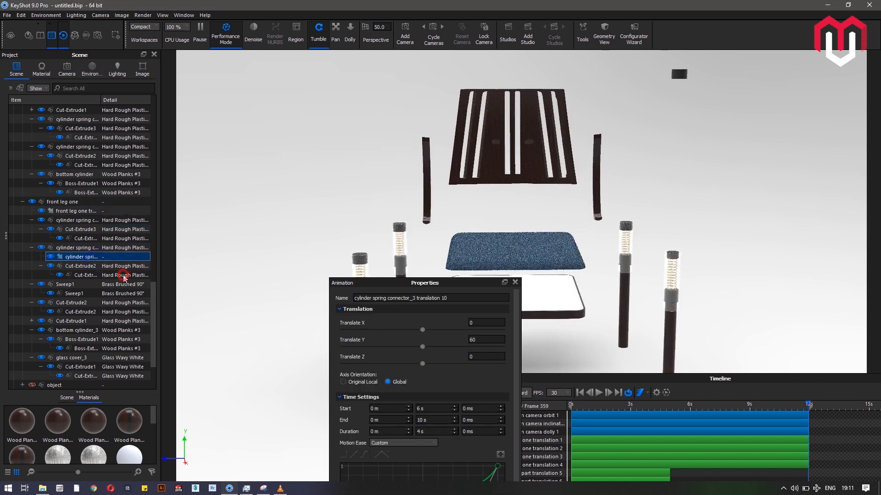
{"action": "left_click", "coordinate": [266, 177]}
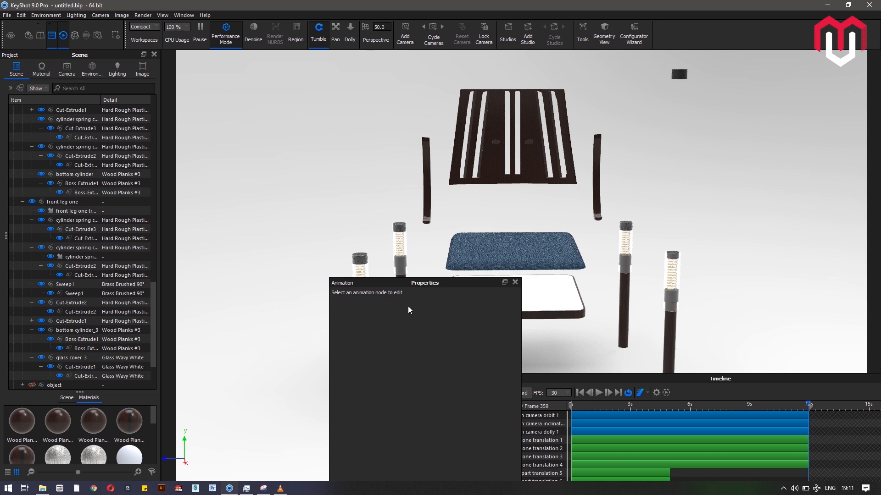
{"action": "left_click", "coordinate": [515, 282]}
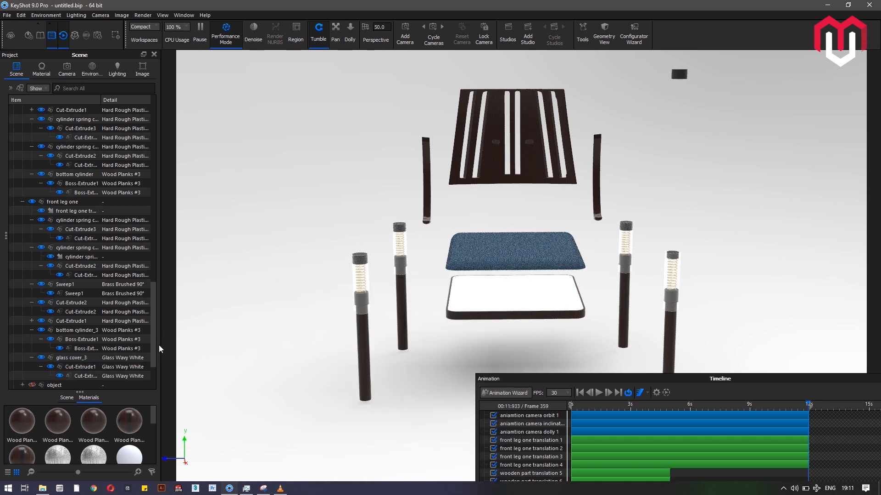
Paste the copied translation as a linked animation onto the top cap's cylinder spring group in front leg part 2
{"action": "left_click", "coordinate": [356, 258]}
{"action": "scroll", "coordinate": [105, 160], "scroll_direction": "up", "scroll_amount": 4}
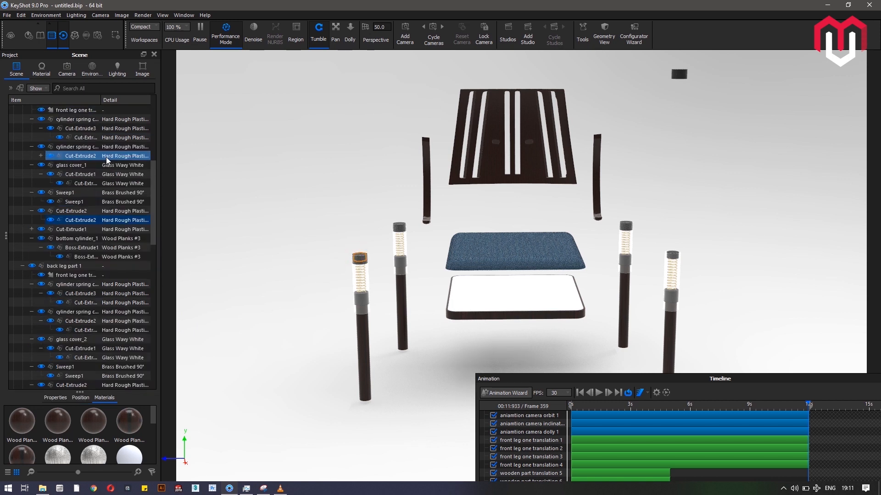
{"action": "scroll", "coordinate": [120, 180], "scroll_direction": "up", "scroll_amount": 2}
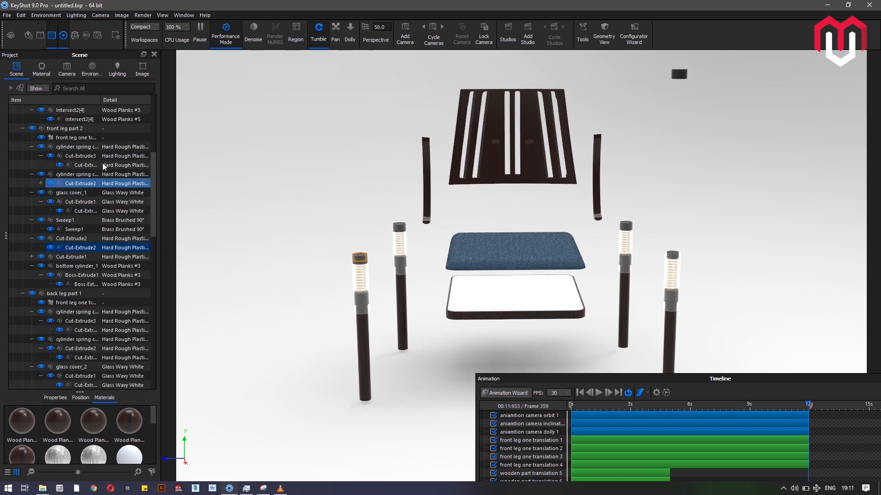
{"action": "left_click", "coordinate": [104, 150]}
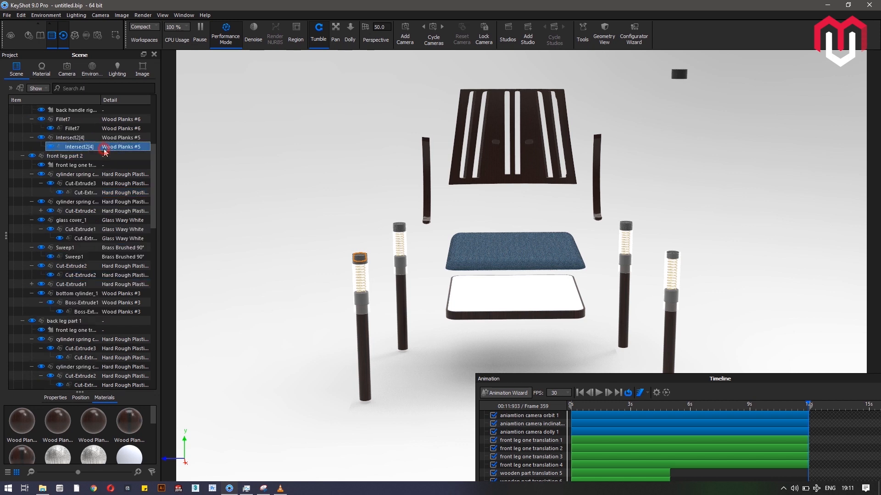
{"action": "left_click", "coordinate": [106, 175]}
{"action": "left_click", "coordinate": [107, 184]}
{"action": "left_click", "coordinate": [107, 203]}
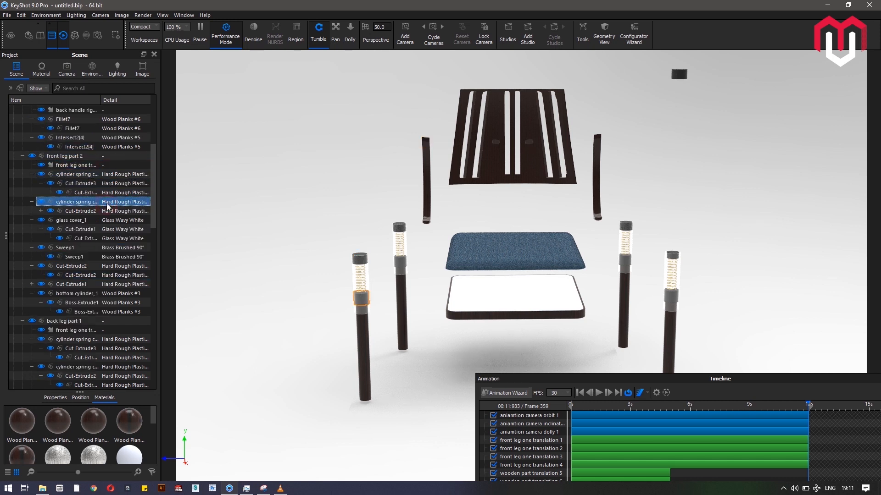
{"action": "right_click", "coordinate": [107, 203]}
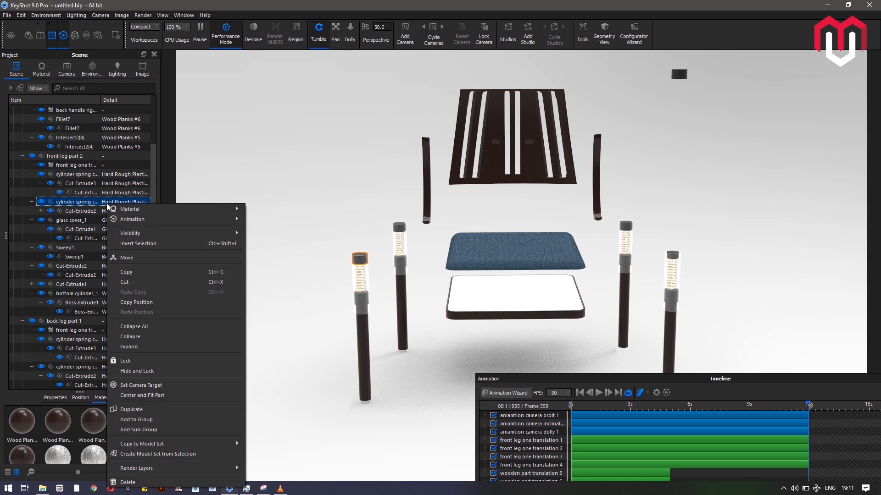
{"action": "mouse_move", "coordinate": [177, 219]}
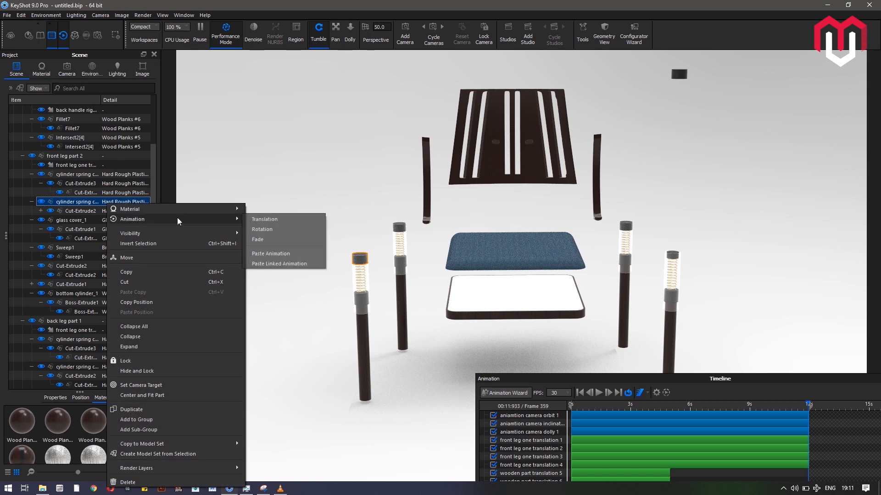
{"action": "left_click", "coordinate": [289, 265]}
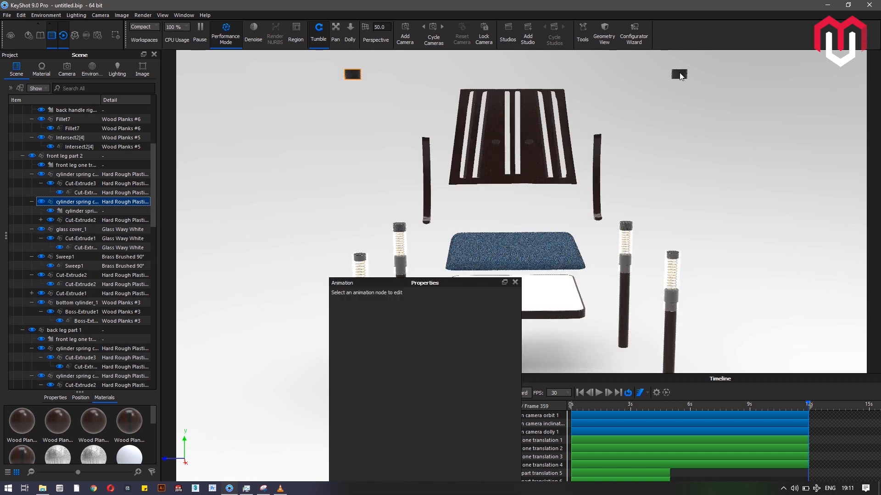
{"action": "left_click", "coordinate": [514, 282]}
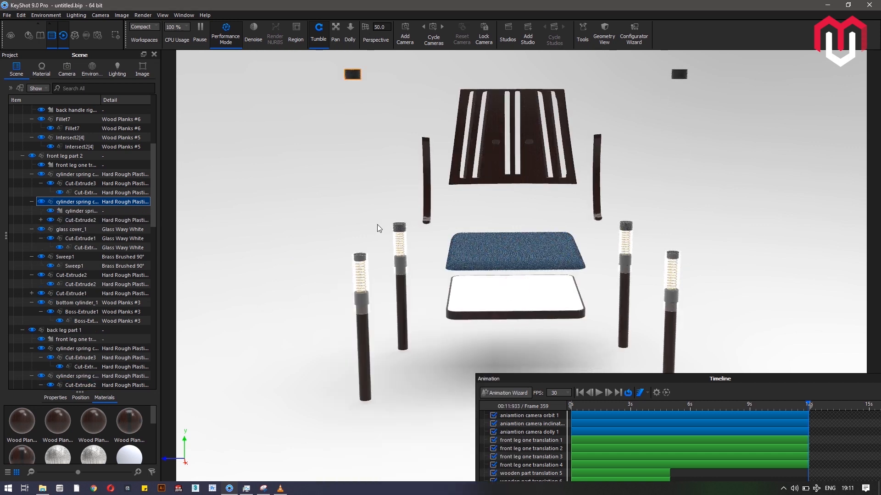
Paste the linked translation onto the top cap's cylinder spring group in backleg part 2
{"action": "left_click", "coordinate": [399, 226]}
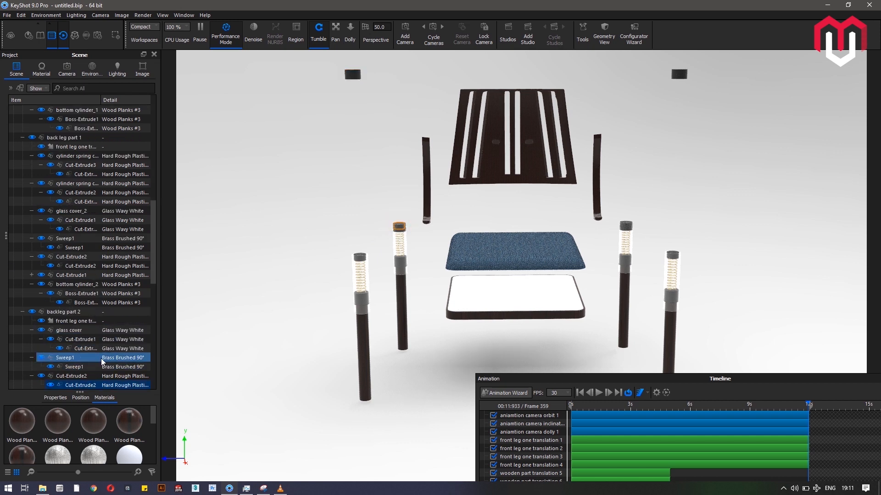
{"action": "scroll", "coordinate": [109, 352], "scroll_direction": "down", "scroll_amount": 3}
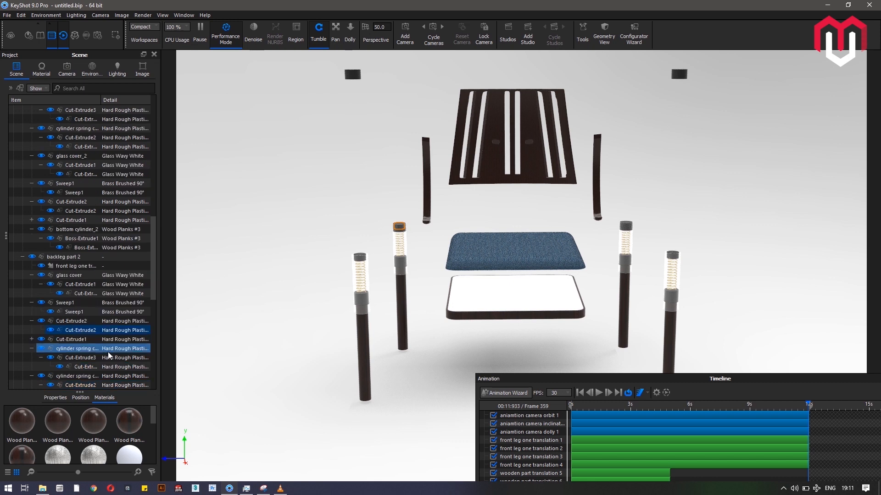
{"action": "left_click", "coordinate": [105, 348]}
{"action": "scroll", "coordinate": [103, 338], "scroll_direction": "down", "scroll_amount": 2}
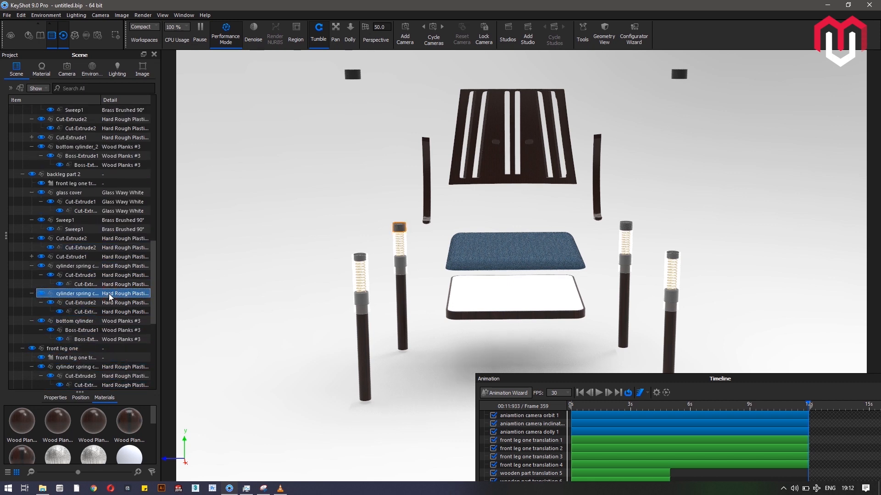
{"action": "right_click", "coordinate": [110, 296]}
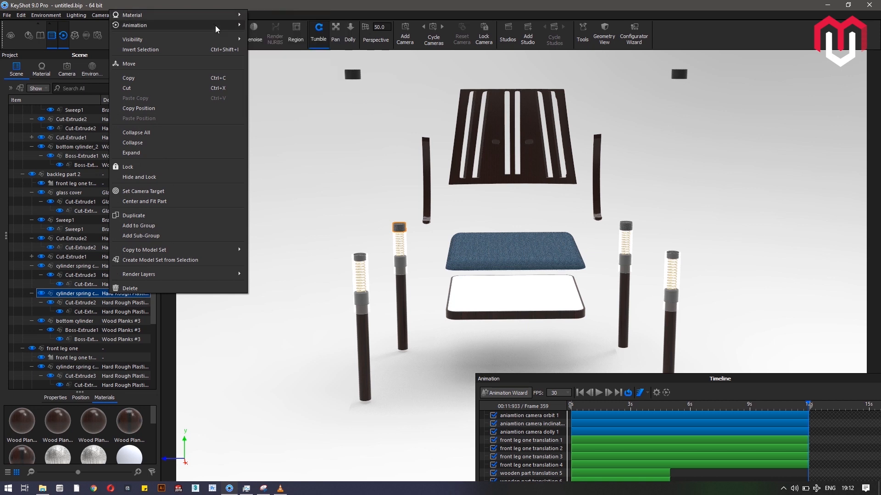
{"action": "mouse_move", "coordinate": [215, 25]}
{"action": "left_click", "coordinate": [270, 70]}
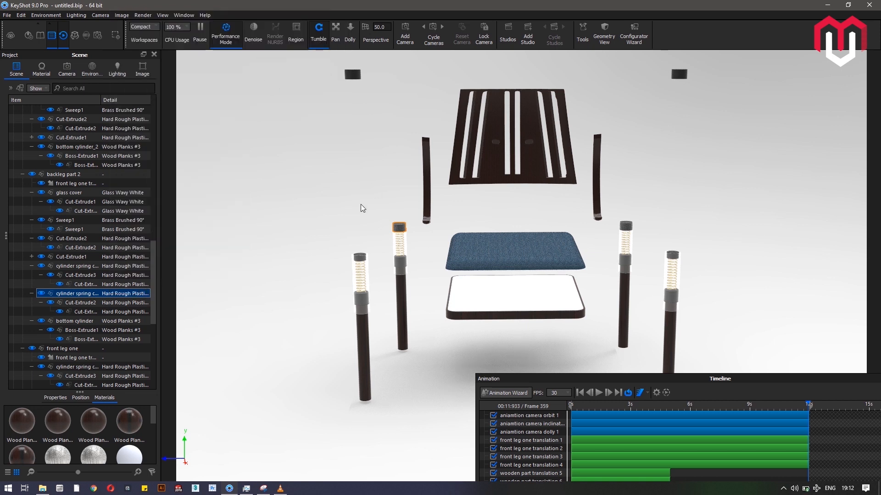
Paste the copied translation as a linked animation onto the top cap's cylinder spring group in back leg part 1
{"action": "left_click", "coordinate": [628, 224]}
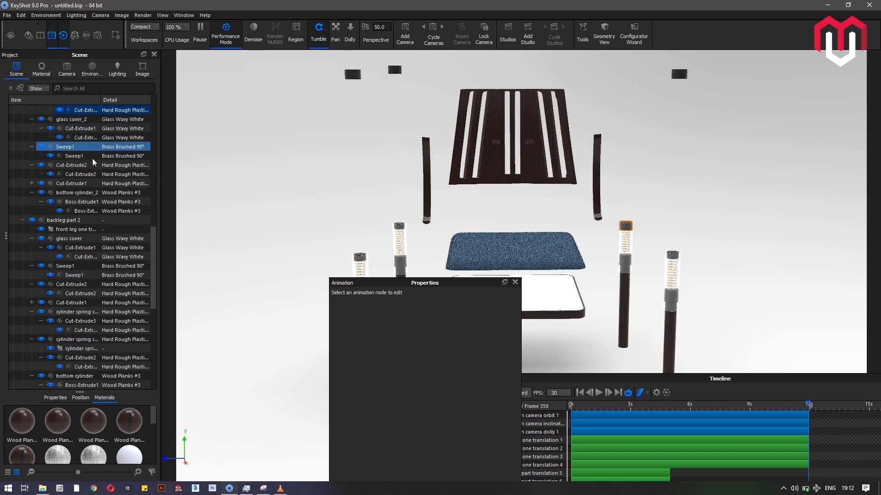
{"action": "scroll", "coordinate": [105, 194], "scroll_direction": "up", "scroll_amount": 3}
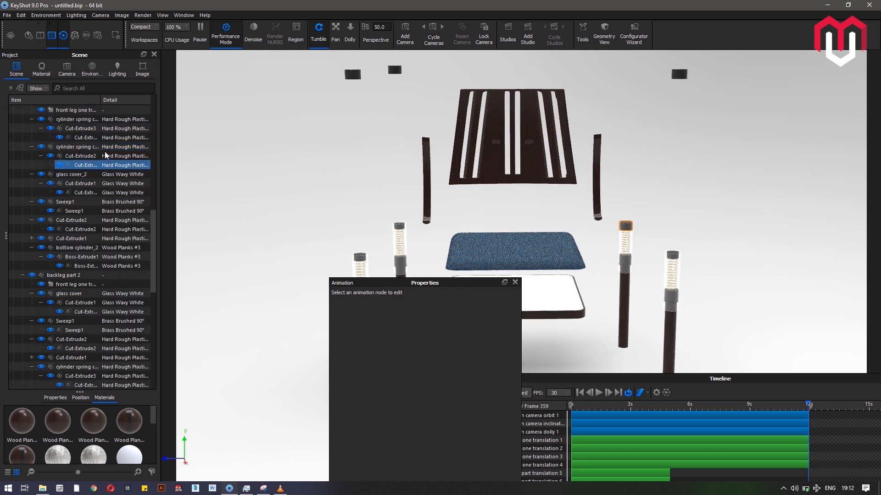
{"action": "left_click", "coordinate": [109, 175]}
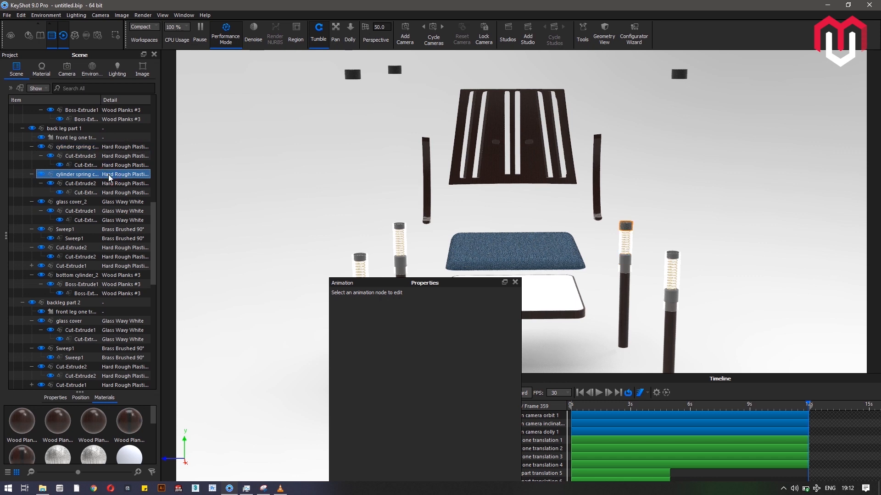
{"action": "right_click", "coordinate": [110, 176]}
{"action": "mouse_move", "coordinate": [186, 191]}
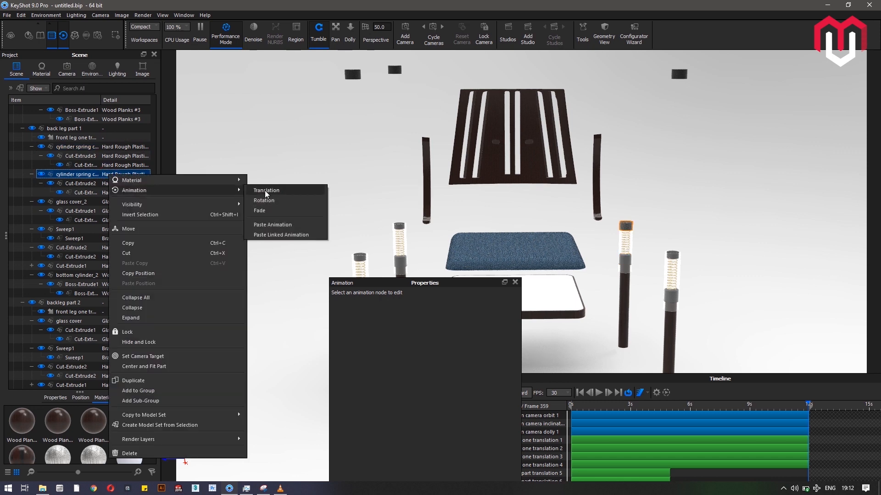
{"action": "left_click", "coordinate": [277, 235]}
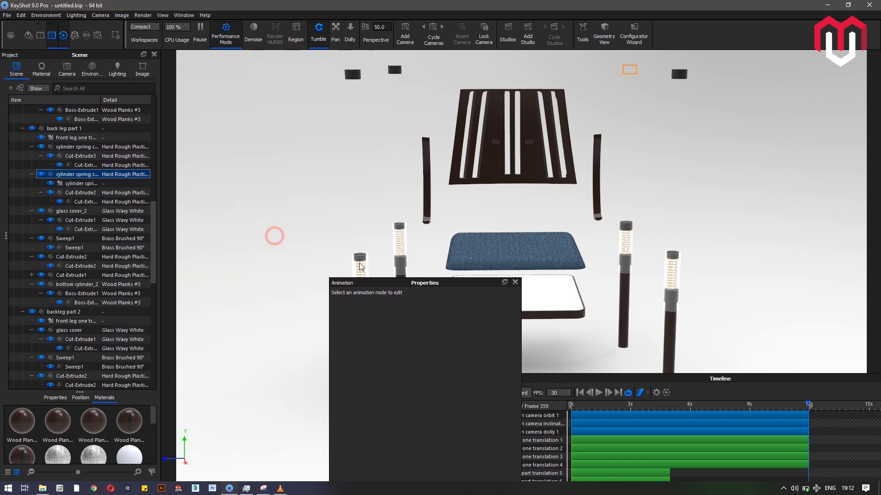
{"action": "left_click", "coordinate": [515, 283]}
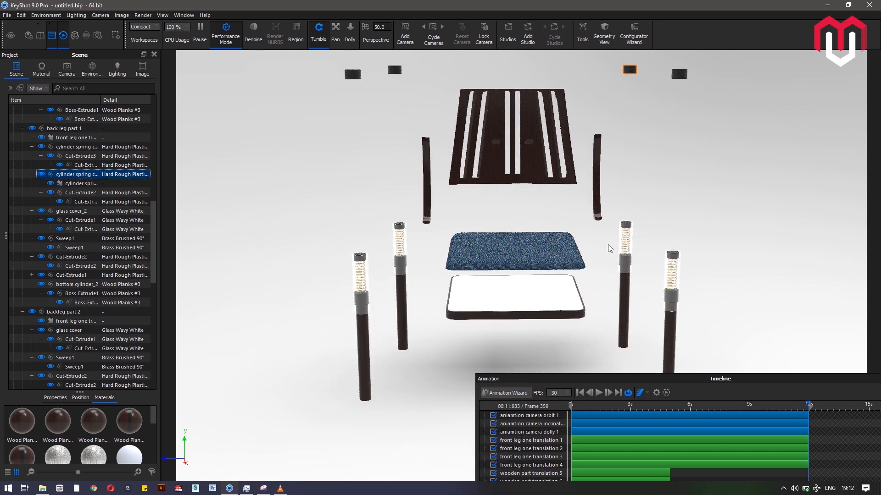
Paste the copied translation as an independent animation onto the Cut-Extrude2 group in front leg one
{"action": "left_click", "coordinate": [673, 256]}
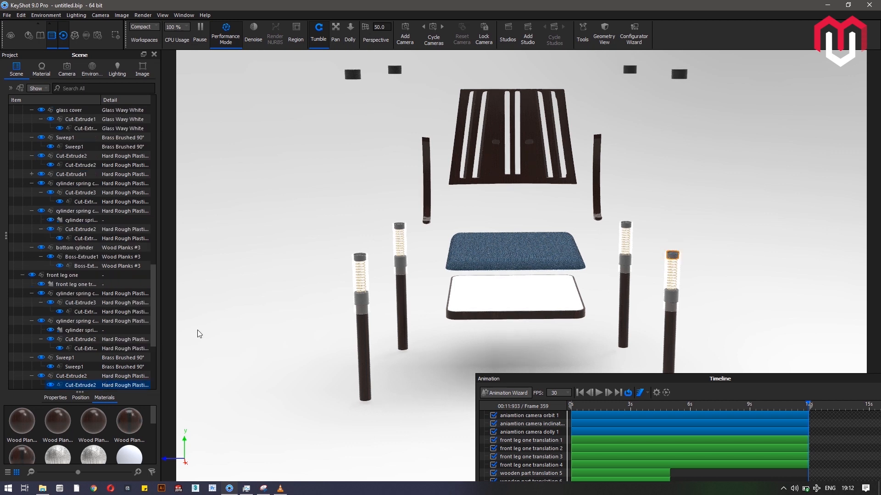
{"action": "scroll", "coordinate": [156, 348], "scroll_direction": "down", "scroll_amount": 5}
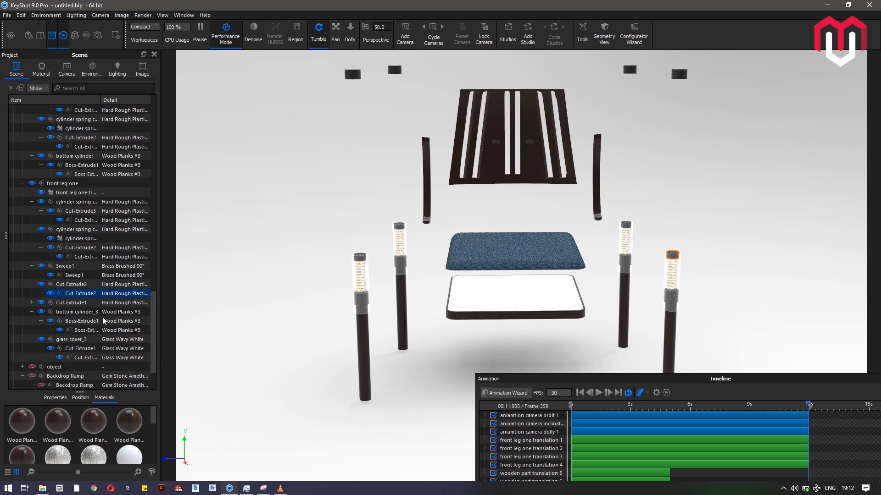
{"action": "left_click", "coordinate": [86, 285]}
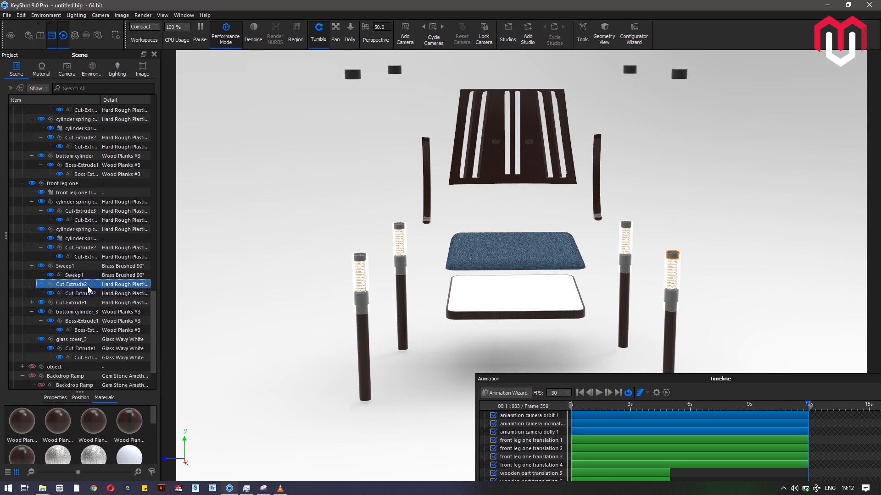
{"action": "right_click", "coordinate": [88, 289]}
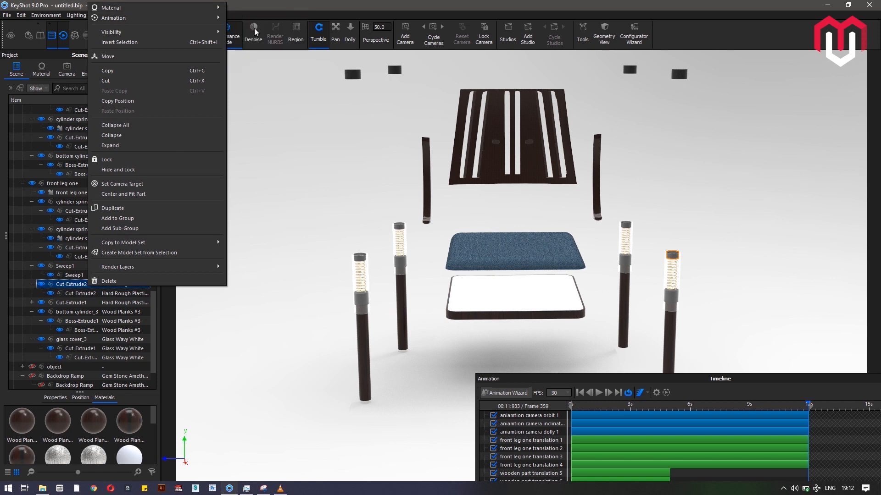
{"action": "mouse_move", "coordinate": [213, 19]}
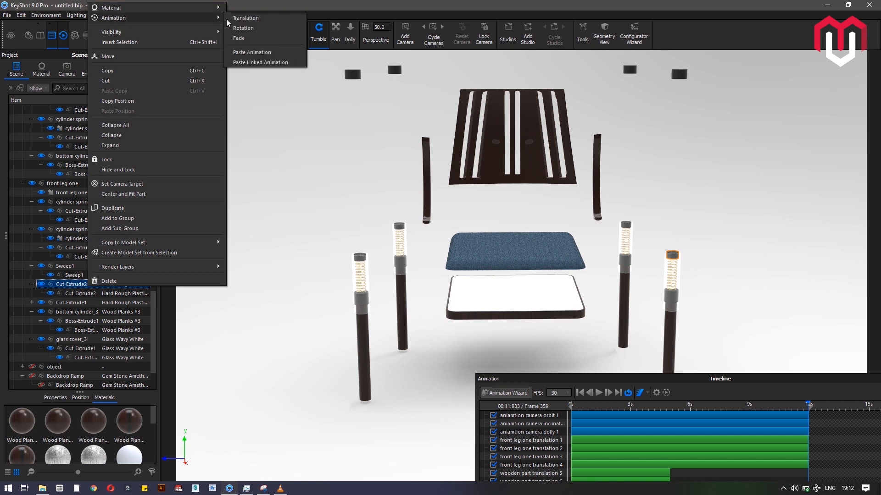
{"action": "left_click", "coordinate": [274, 64]}
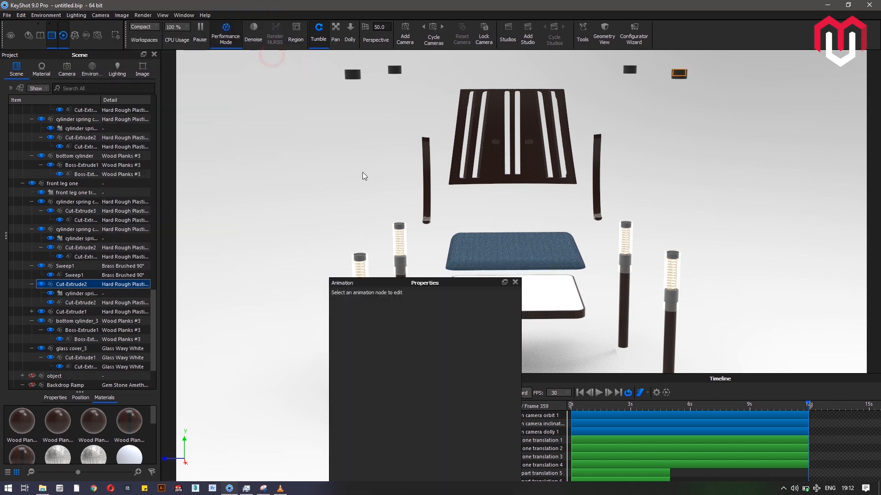
{"action": "left_click", "coordinate": [465, 281]}
{"action": "left_click", "coordinate": [514, 282]}
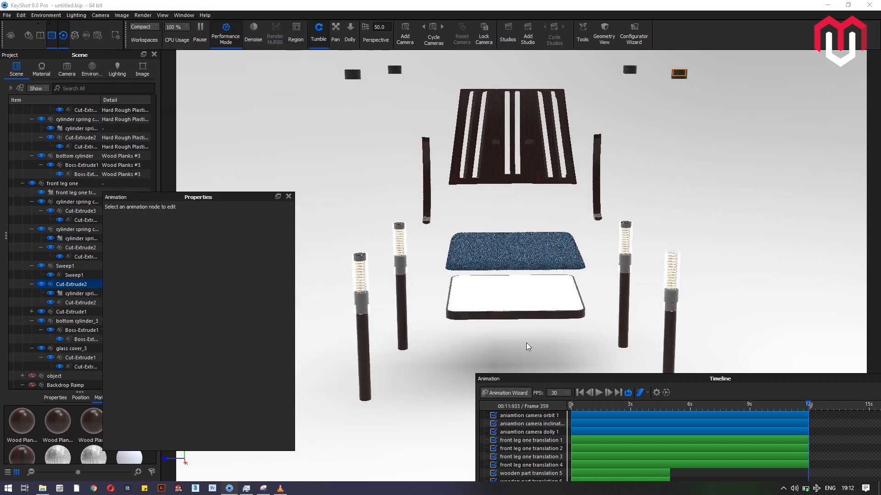
Set Translate Y to 50 for the translation pasted on front leg one's Cut-Extrude2 and close the animation properties
{"action": "left_click_drag", "start_coordinate": [595, 382], "coordinate": [574, 306]}
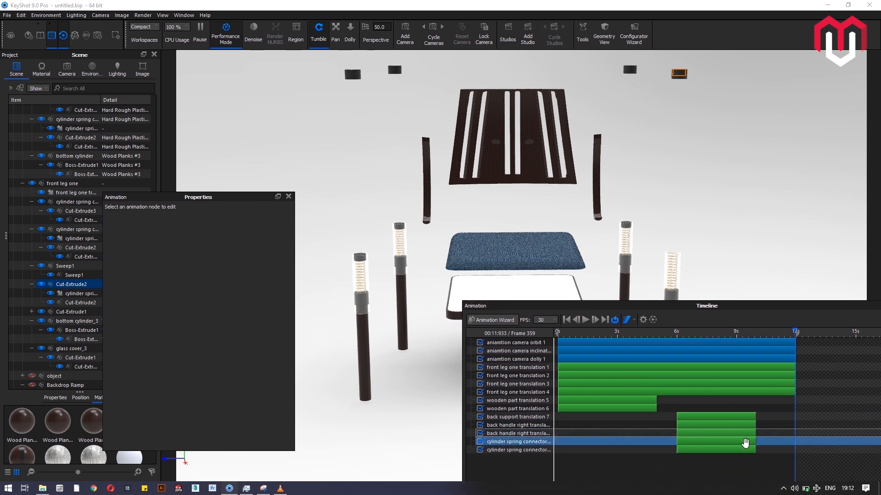
{"action": "left_click", "coordinate": [732, 450]}
{"action": "left_click", "coordinate": [732, 452]}
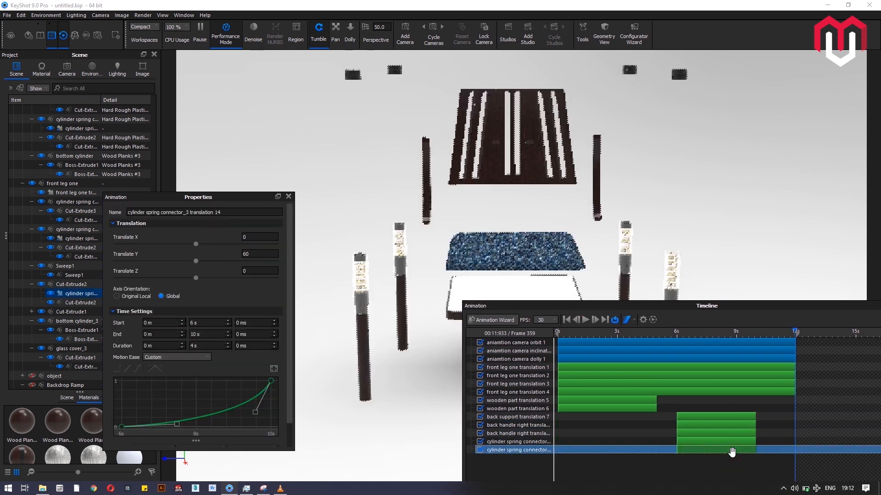
{"action": "left_click", "coordinate": [709, 305]}
{"action": "left_click_drag", "start_coordinate": [709, 305], "coordinate": [721, 363]}
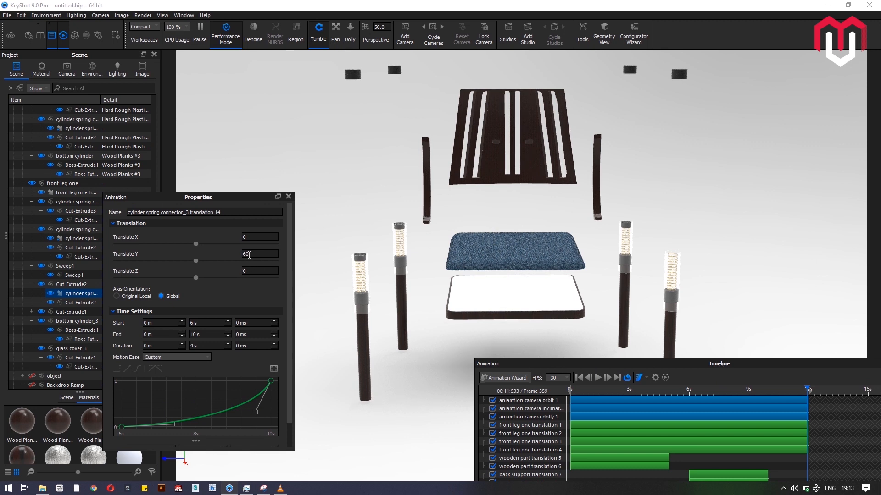
{"action": "left_click", "coordinate": [241, 254]}
{"action": "type", "text": "58"}
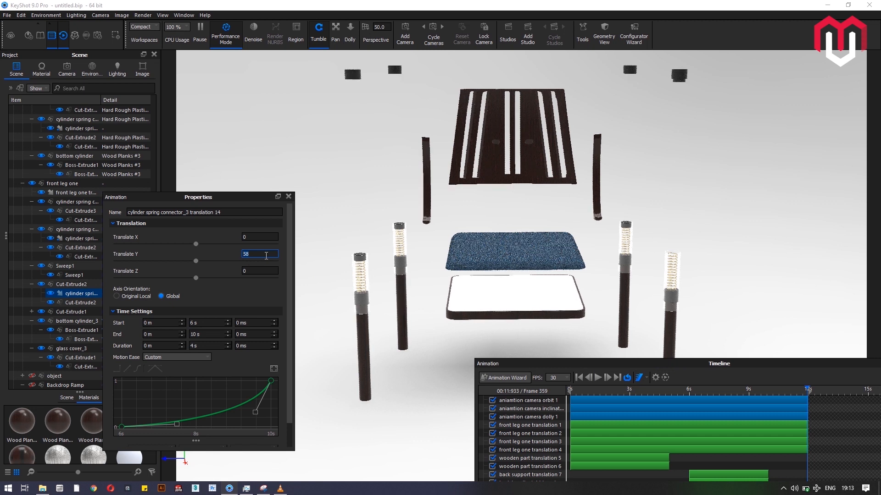
{"action": "key", "text": "BackSpace"}
{"action": "type", "text": "6"}
{"action": "key", "text": "Return"}
{"action": "key", "text": "Return"}
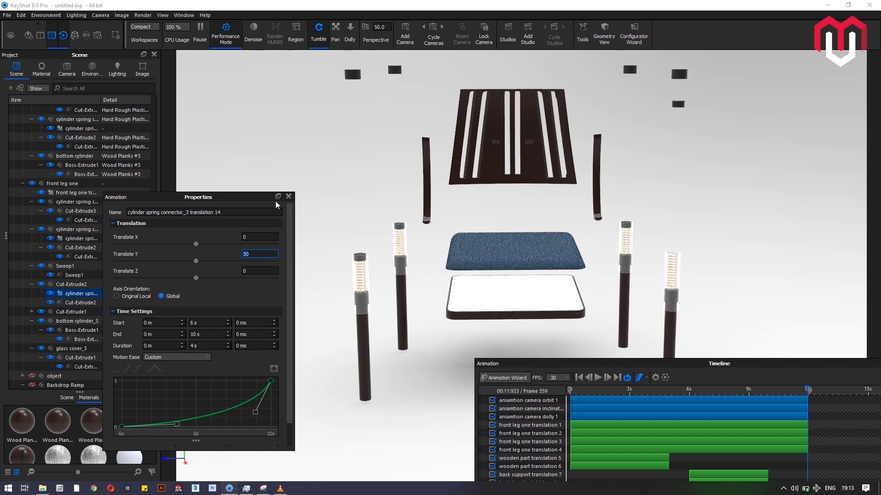
{"action": "left_click", "coordinate": [288, 197]}
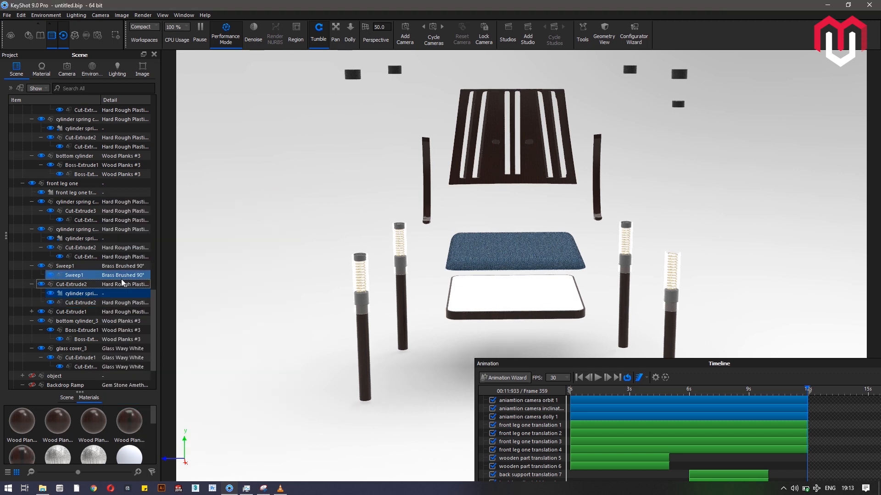
Copy the translation of front leg one's Cut-Extrude2 group
{"action": "left_click", "coordinate": [95, 294]}
{"action": "right_click", "coordinate": [97, 296]}
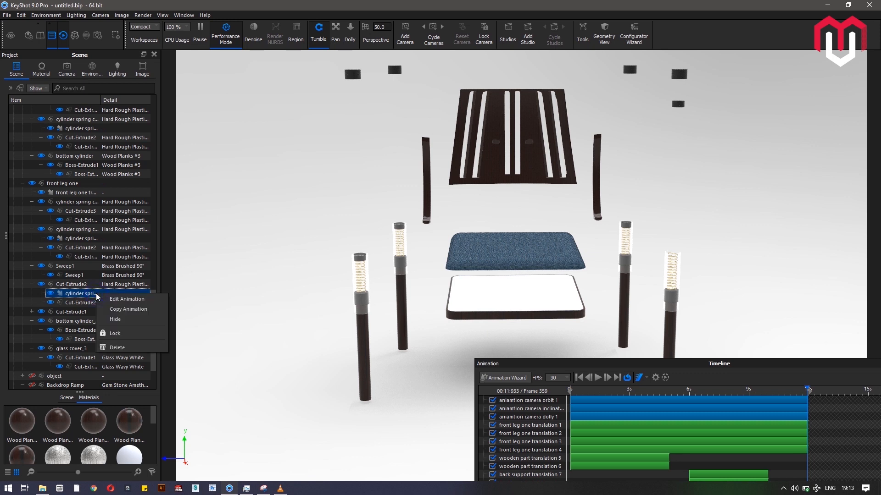
{"action": "left_click", "coordinate": [121, 310]}
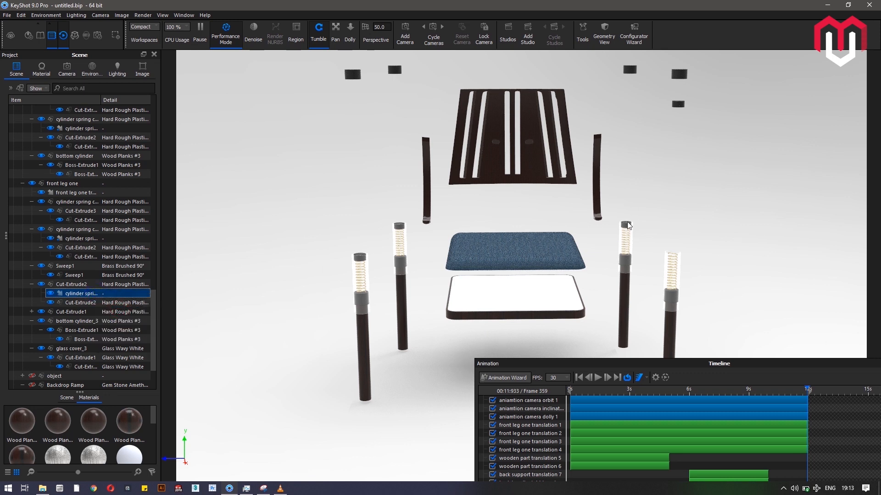
Paste the copied translation as a linked animation onto the Cut-Extrude2 group in back leg part 1
{"action": "left_click", "coordinate": [627, 224]}
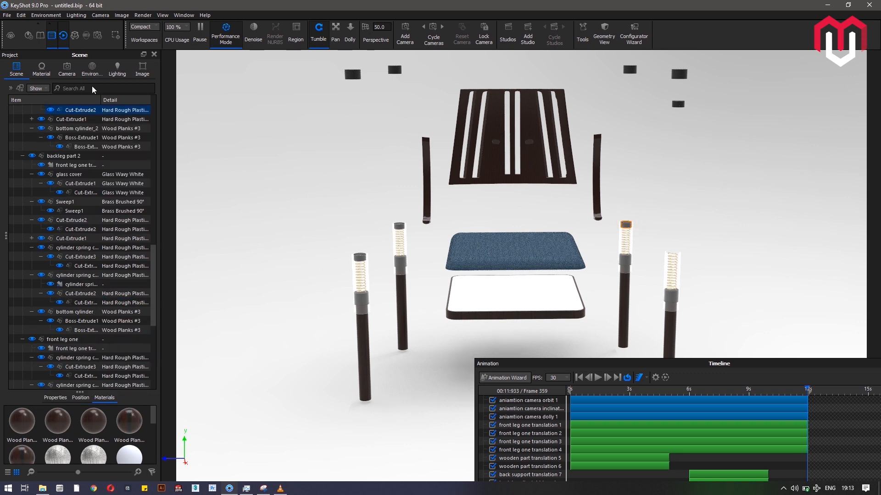
{"action": "scroll", "coordinate": [90, 137], "scroll_direction": "up", "scroll_amount": 1}
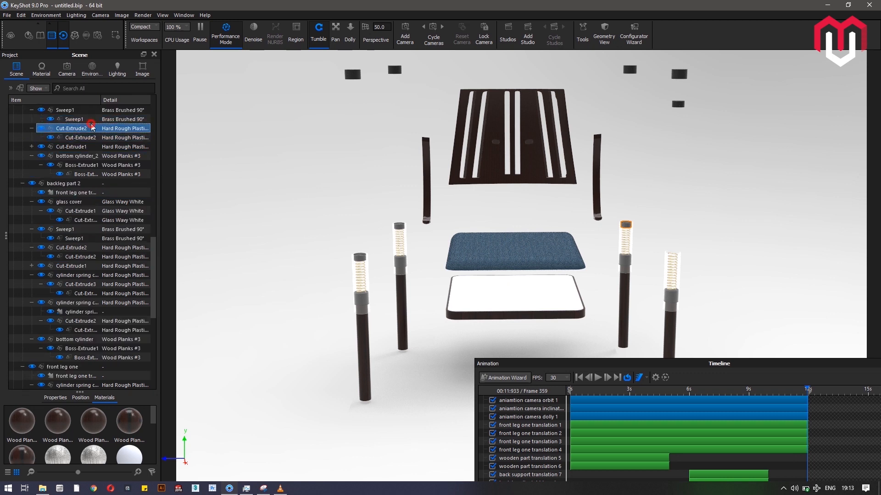
{"action": "right_click", "coordinate": [93, 128]}
{"action": "mouse_move", "coordinate": [138, 139]}
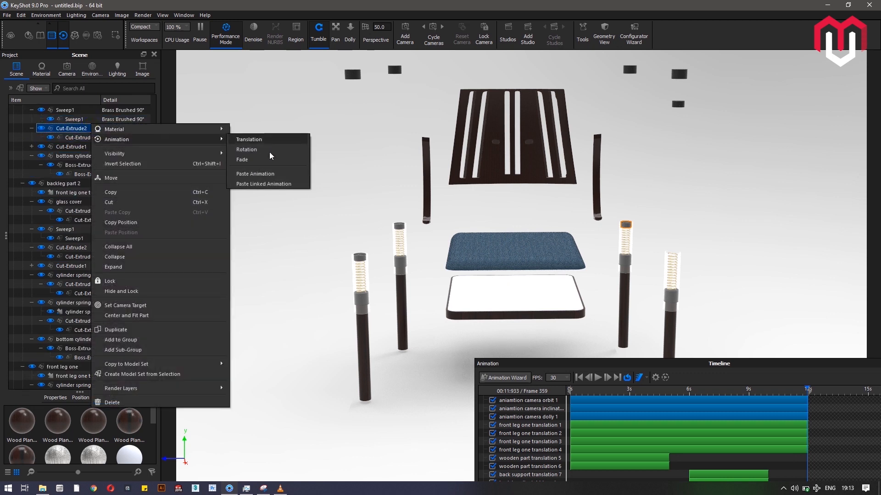
{"action": "left_click", "coordinate": [267, 184]}
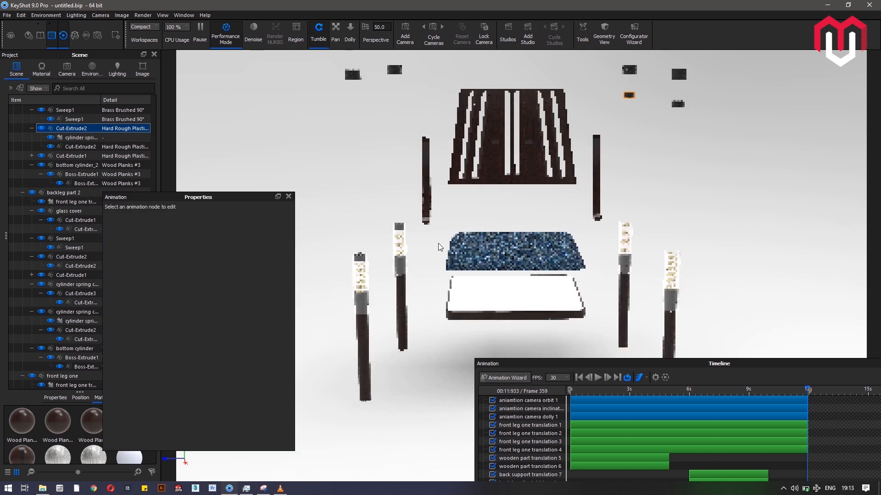
Paste the linked translation onto the Cut-Extrude2 group in backleg part 2 and close the animation properties
{"action": "left_click", "coordinate": [399, 226]}
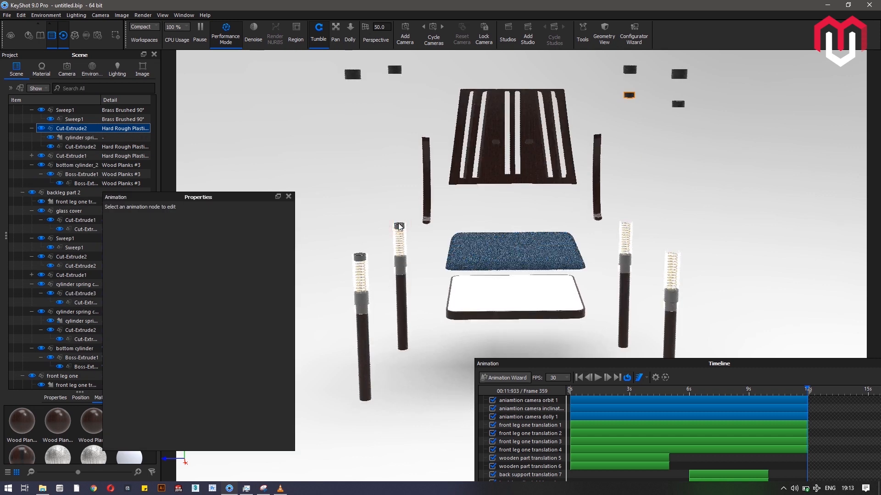
{"action": "left_click", "coordinate": [289, 196]}
{"action": "left_click", "coordinate": [102, 257]}
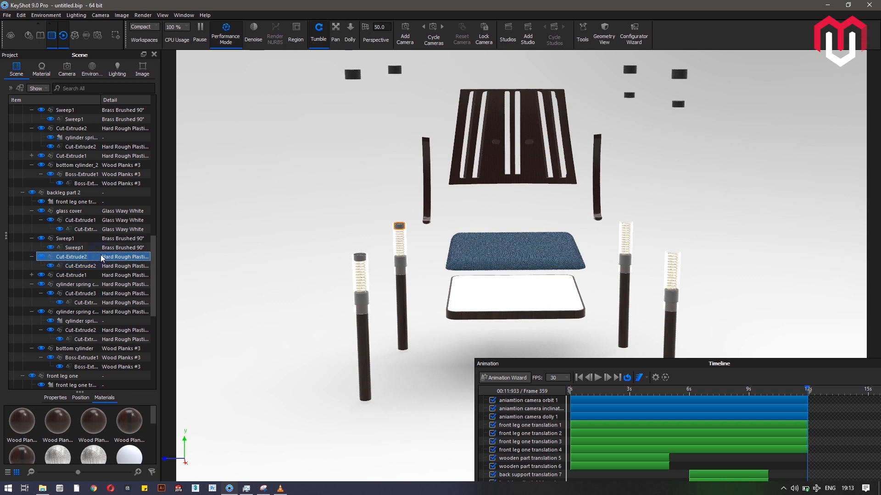
{"action": "right_click", "coordinate": [101, 257]}
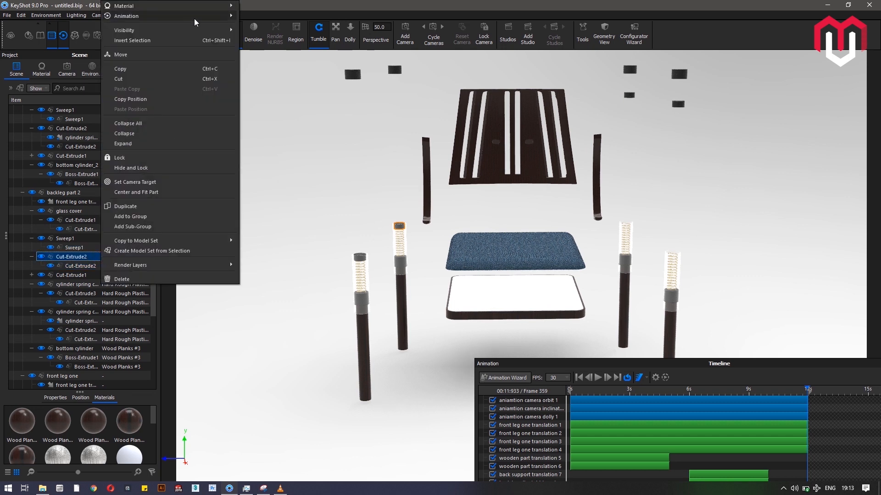
{"action": "mouse_move", "coordinate": [226, 16]}
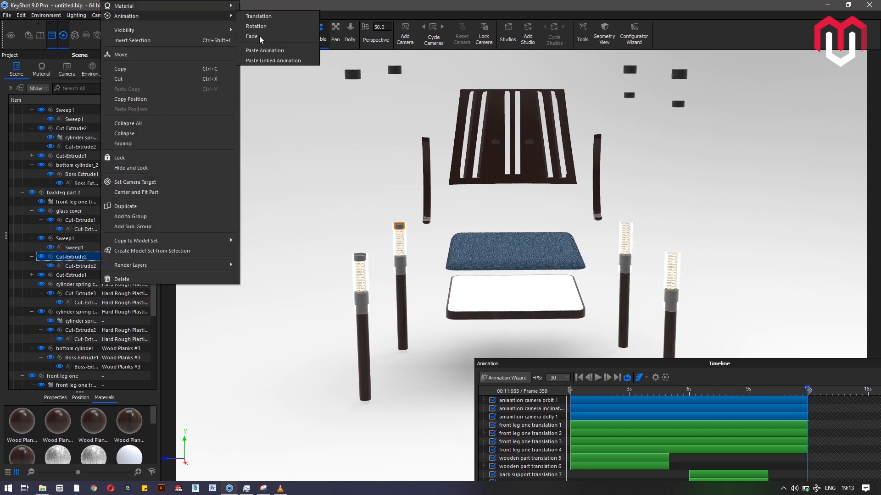
{"action": "left_click", "coordinate": [266, 61]}
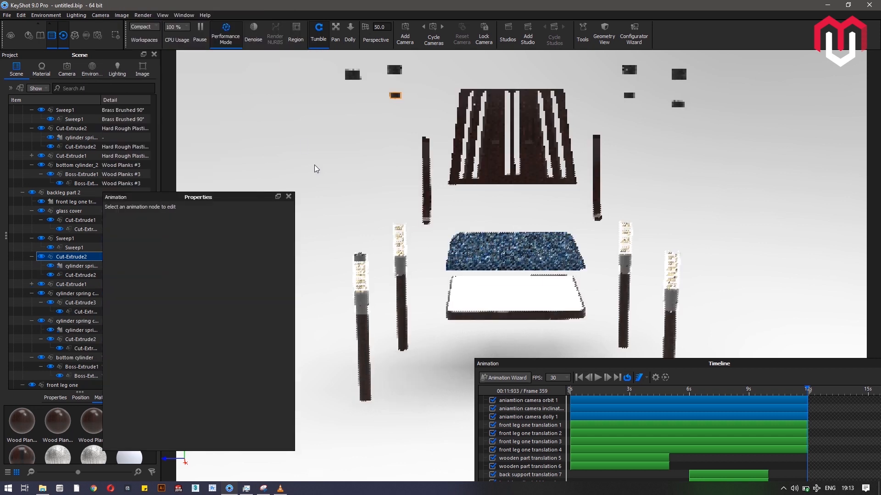
{"action": "left_click", "coordinate": [289, 197]}
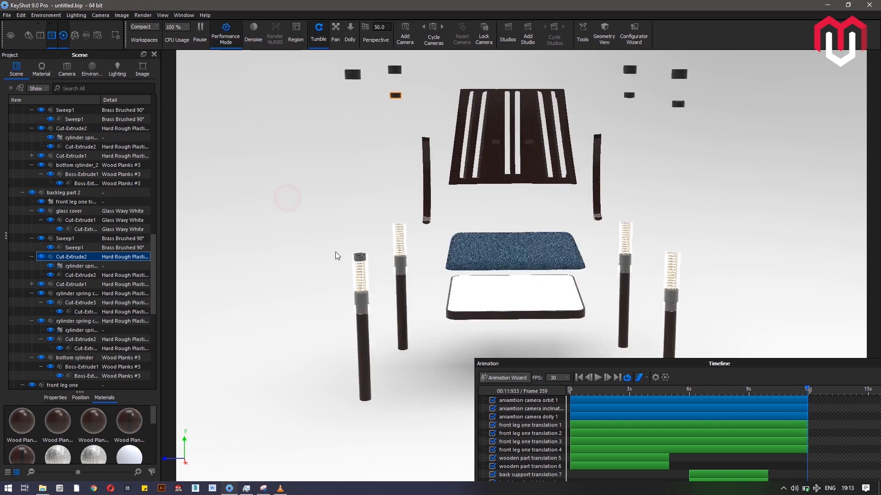
Paste the linked translation onto the Cut-Extrude2 group in front leg part 2
{"action": "left_click", "coordinate": [361, 257]}
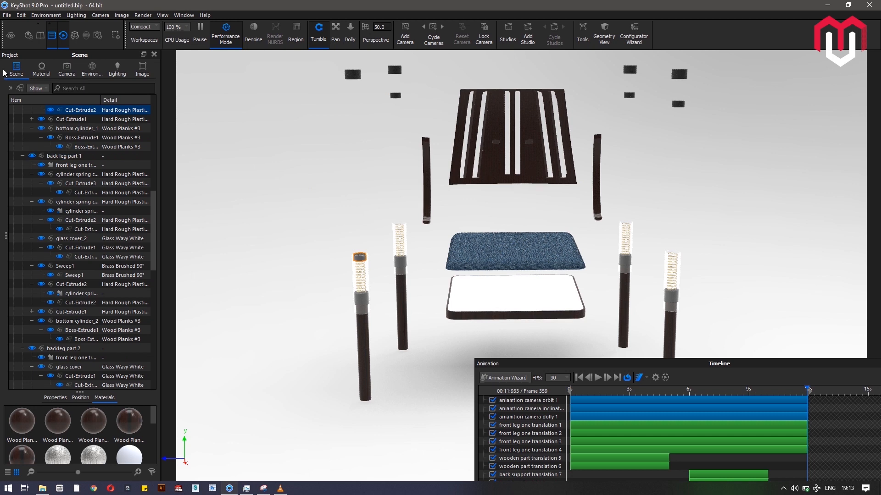
{"action": "scroll", "coordinate": [91, 149], "scroll_direction": "up", "scroll_amount": 2}
{"action": "left_click", "coordinate": [112, 156]}
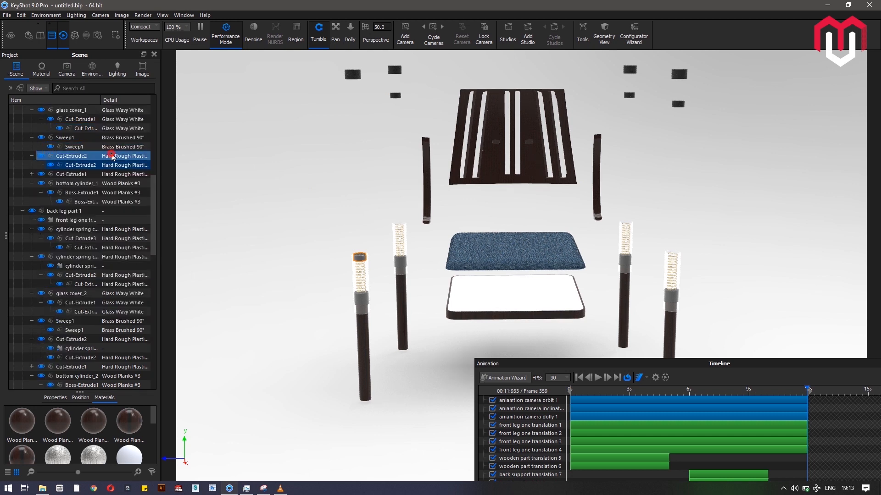
{"action": "right_click", "coordinate": [111, 156]}
{"action": "mouse_move", "coordinate": [167, 169]}
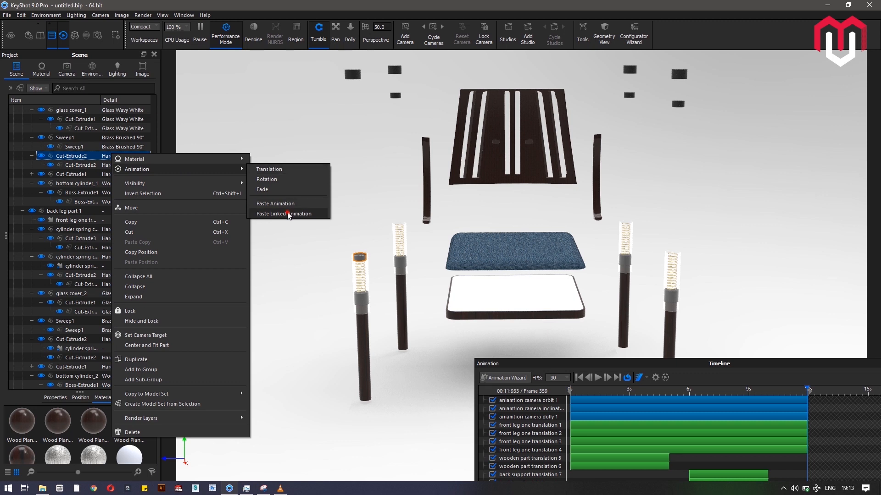
{"action": "left_click", "coordinate": [288, 214]}
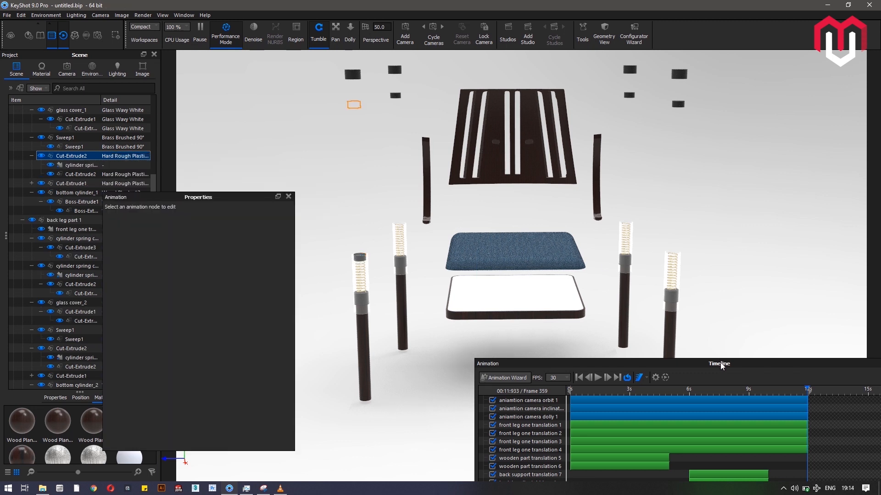
Paste the copied translation as an independent, unlinked animation onto the glass cover_3 group in front leg one
{"action": "left_click_drag", "start_coordinate": [720, 362], "coordinate": [636, 385]}
{"action": "left_click", "coordinate": [288, 197]}
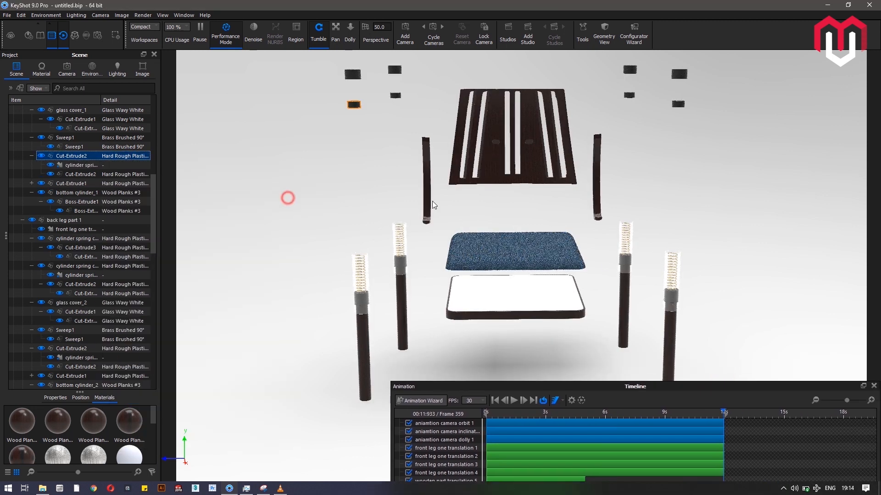
{"action": "left_click", "coordinate": [679, 261]}
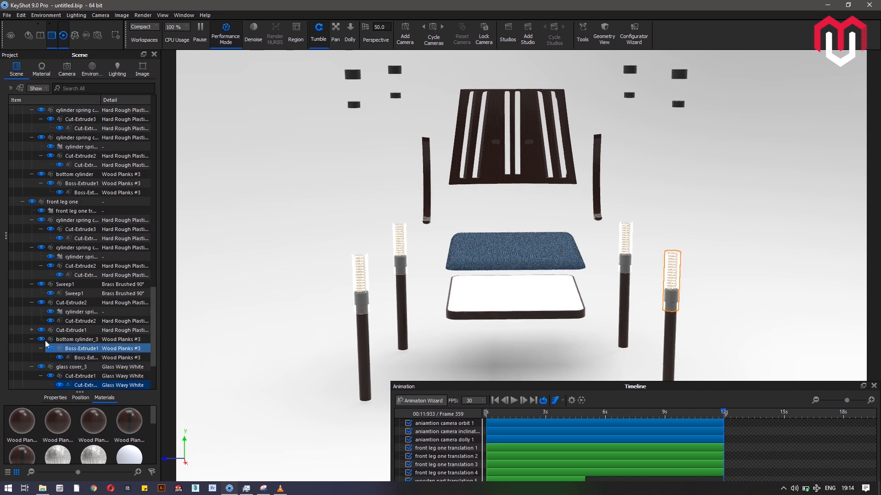
{"action": "scroll", "coordinate": [45, 340], "scroll_direction": "down", "scroll_amount": 1}
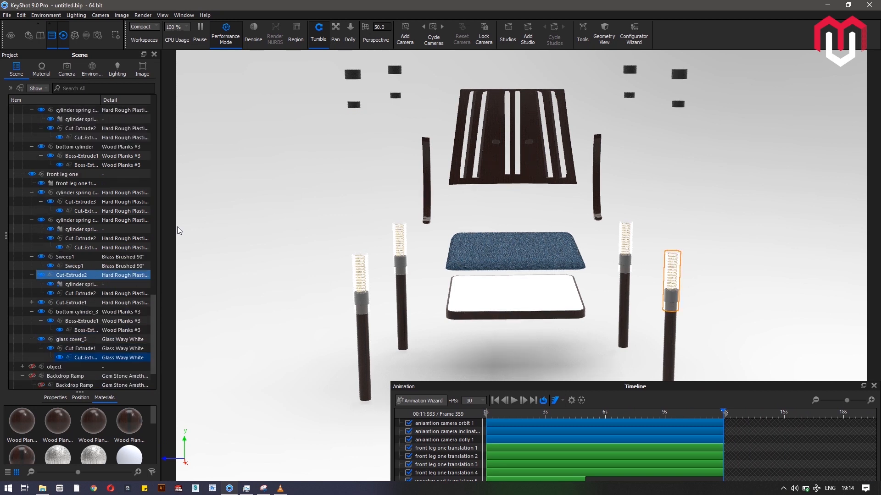
{"action": "right_click", "coordinate": [65, 339]}
{"action": "mouse_move", "coordinate": [185, 65]}
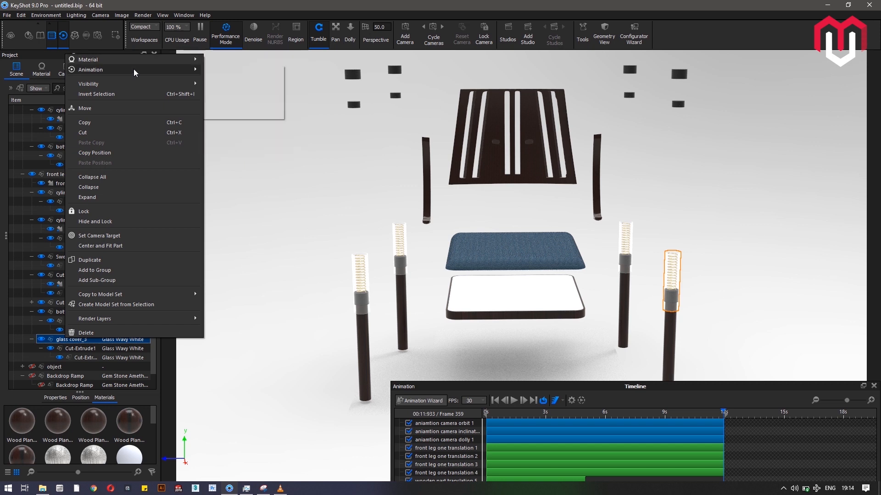
{"action": "mouse_move", "coordinate": [133, 69]}
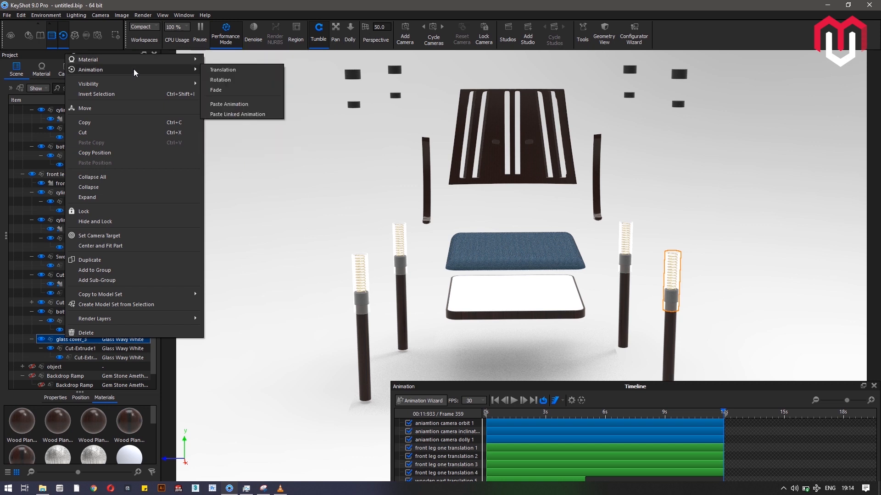
{"action": "left_click", "coordinate": [230, 106]}
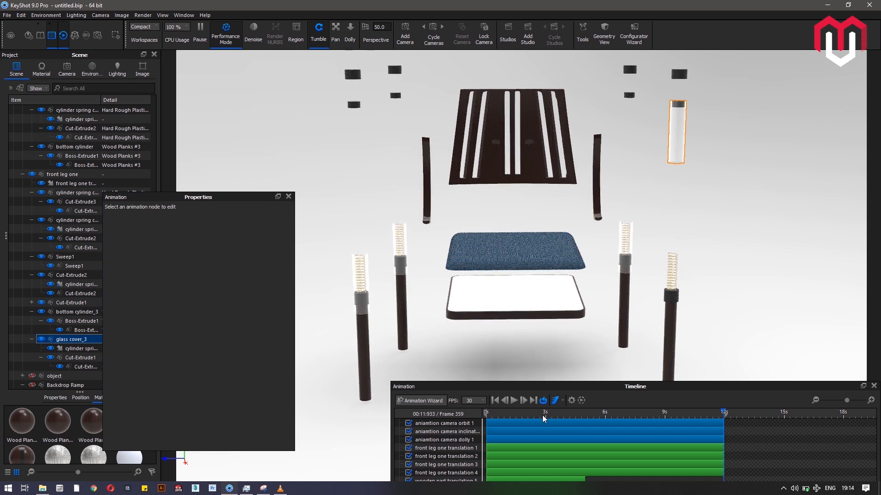
Set the Y translation of glass cover_3's pasted animation to 42 and close the animation properties
{"action": "left_click_drag", "start_coordinate": [552, 386], "coordinate": [552, 305]}
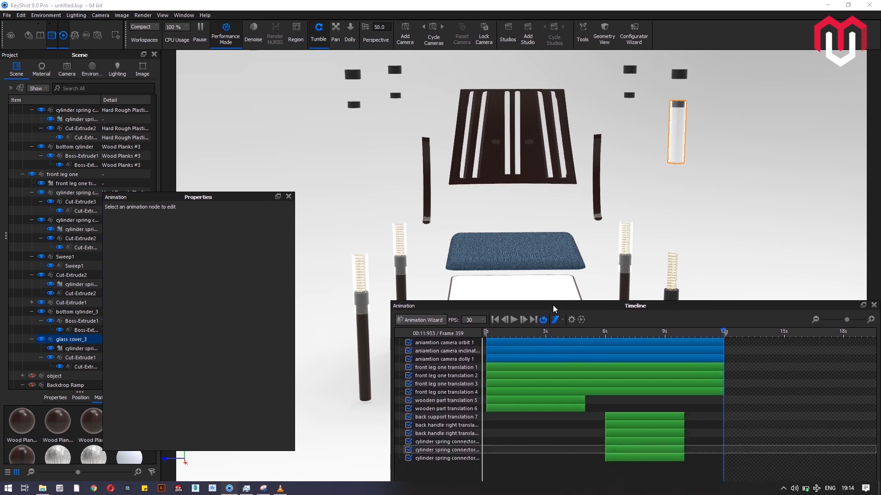
{"action": "left_click", "coordinate": [629, 459]}
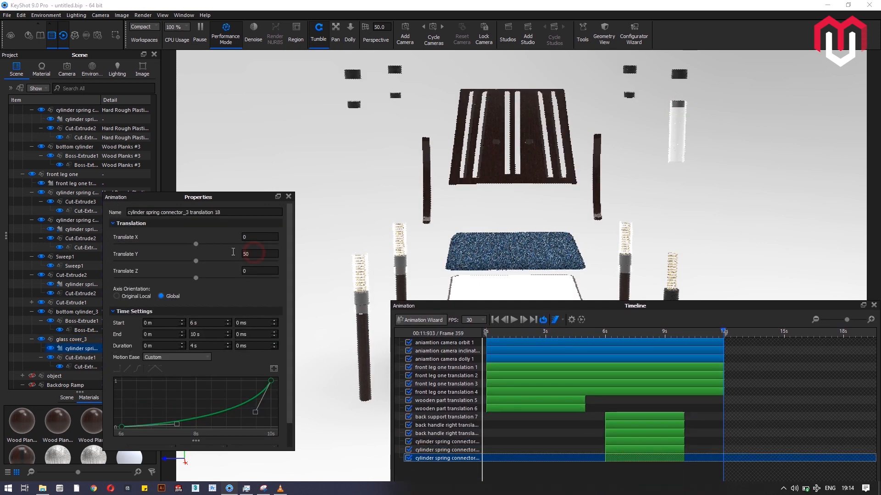
{"action": "left_click_drag", "start_coordinate": [256, 253], "coordinate": [237, 253]}
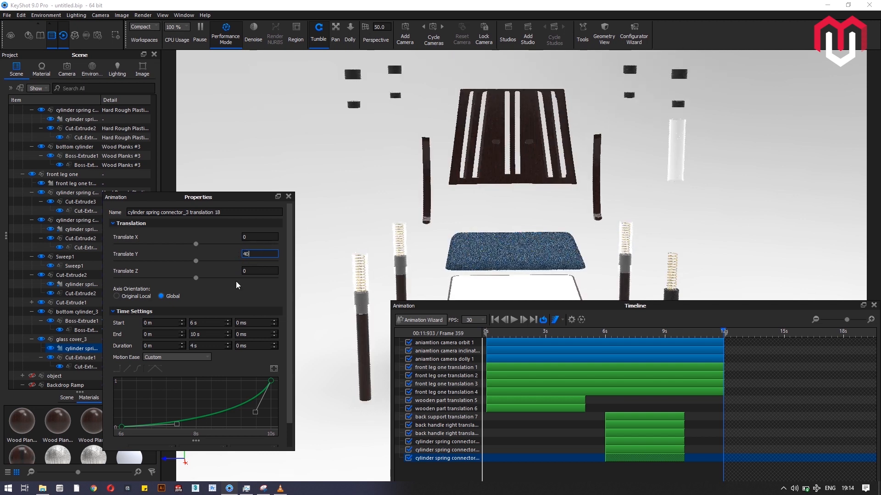
{"action": "type", "text": "40"}
{"action": "type", "text": "42"}
{"action": "key", "text": "Return"}
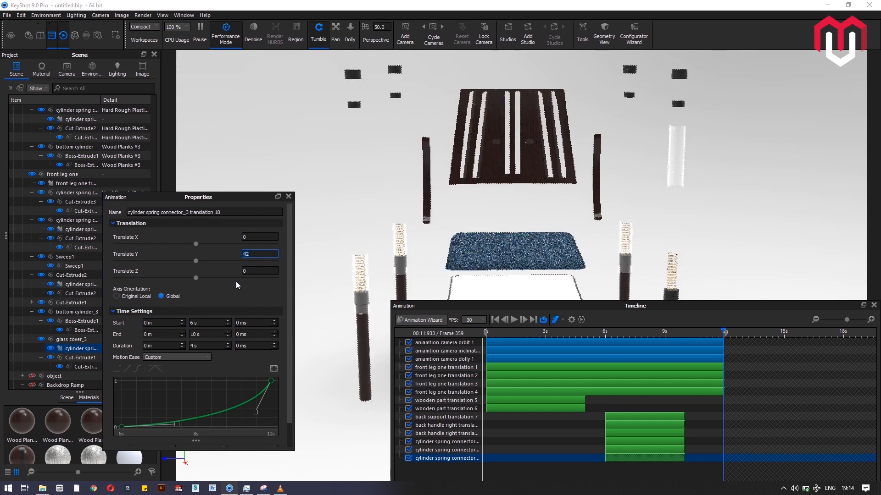
{"action": "left_click", "coordinate": [269, 253]}
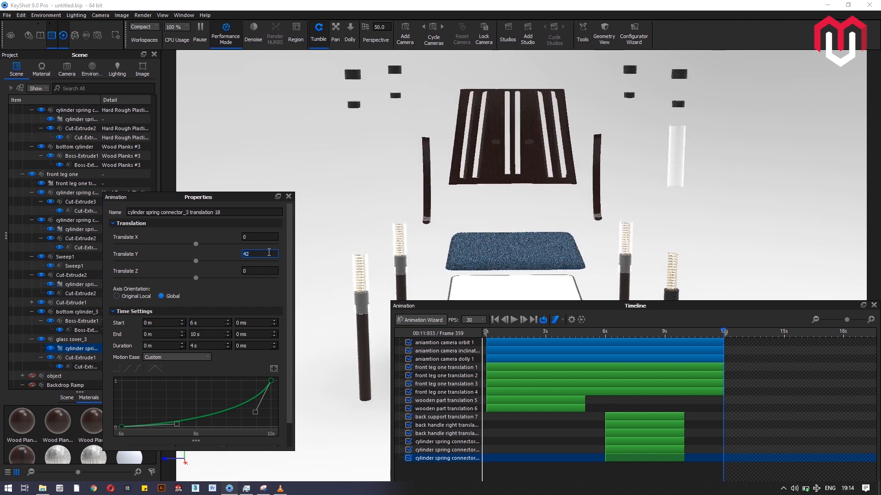
{"action": "left_click", "coordinate": [289, 197]}
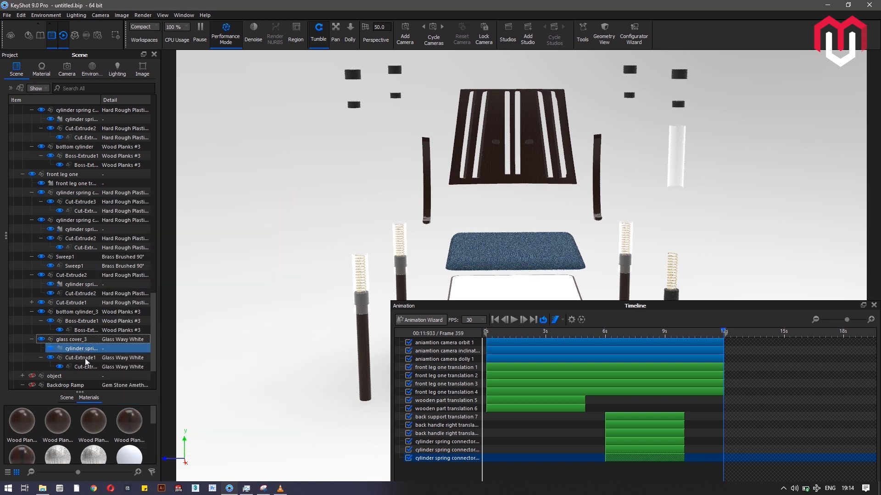
Copy glass cover_3's translation and paste it as a linked animation onto glass cover_1 in front leg part 2
{"action": "right_click", "coordinate": [92, 351]}
{"action": "key", "text": "Escape"}
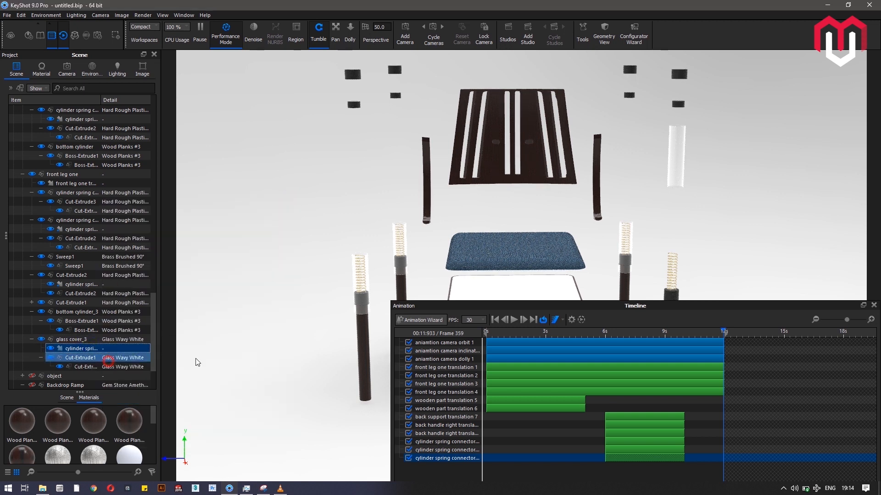
{"action": "left_click", "coordinate": [356, 272]}
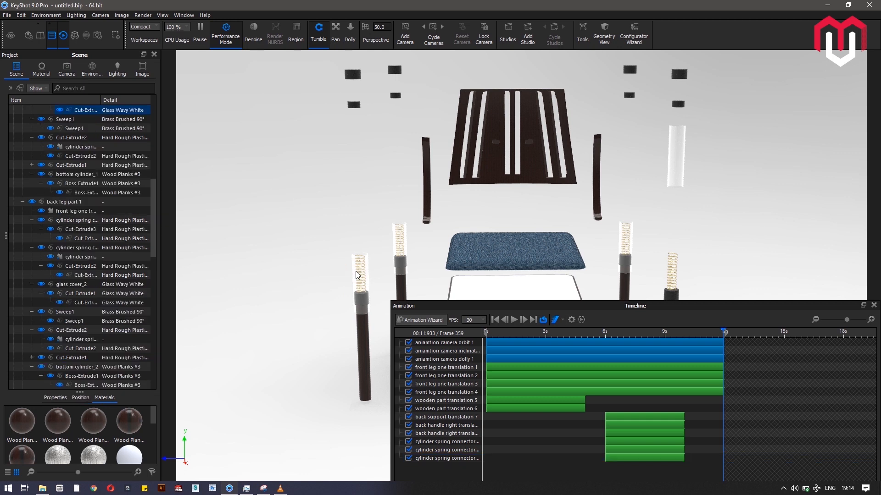
{"action": "scroll", "coordinate": [137, 184], "scroll_direction": "up", "scroll_amount": 2}
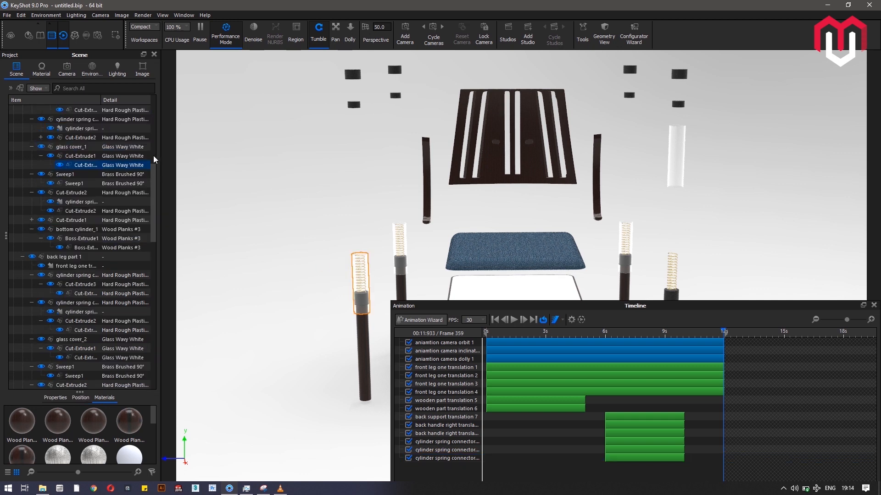
{"action": "left_click", "coordinate": [133, 156]}
{"action": "left_click", "coordinate": [131, 148]}
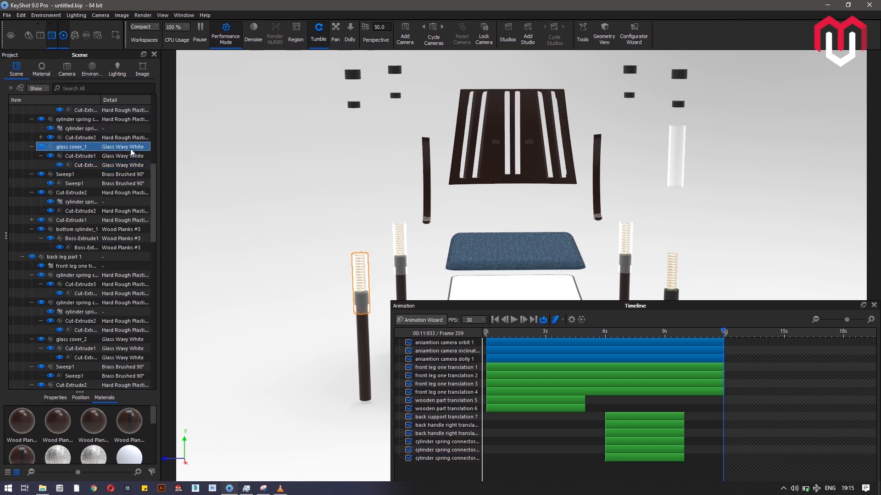
{"action": "right_click", "coordinate": [131, 151]}
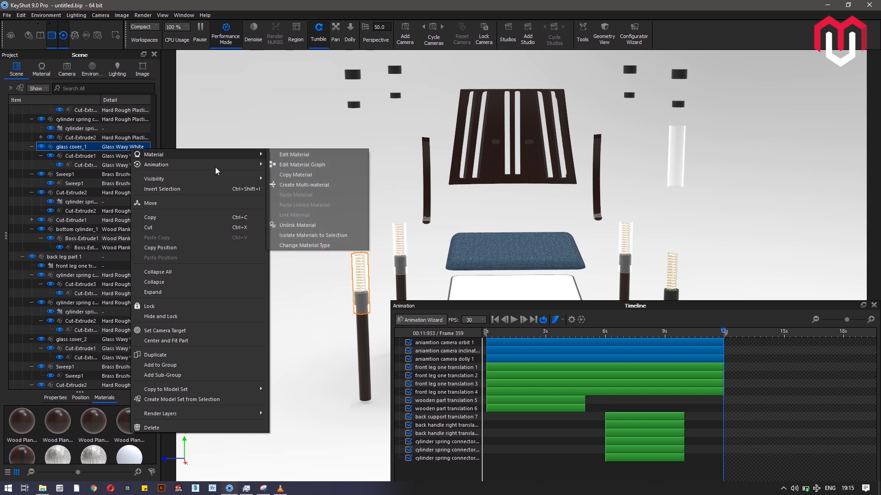
{"action": "mouse_move", "coordinate": [248, 164]}
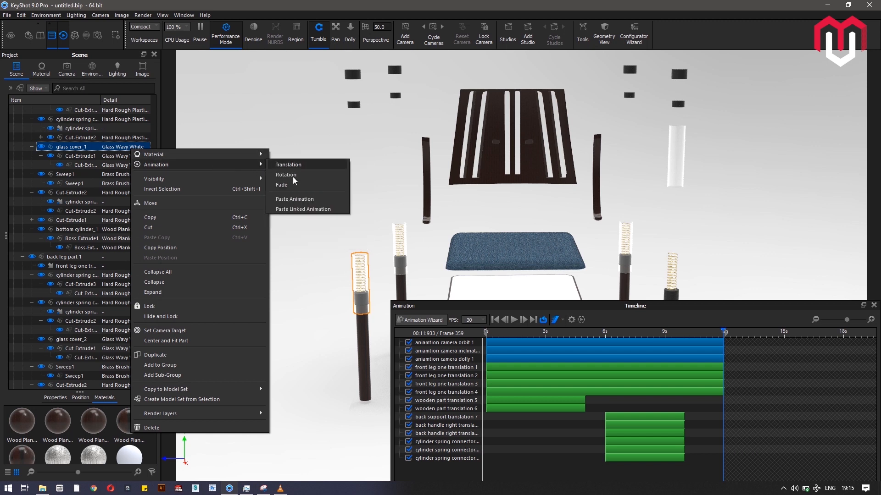
{"action": "left_click", "coordinate": [303, 209]}
Paste the linked translation onto the glass cover group in backleg part 2
{"action": "left_click", "coordinate": [395, 239]}
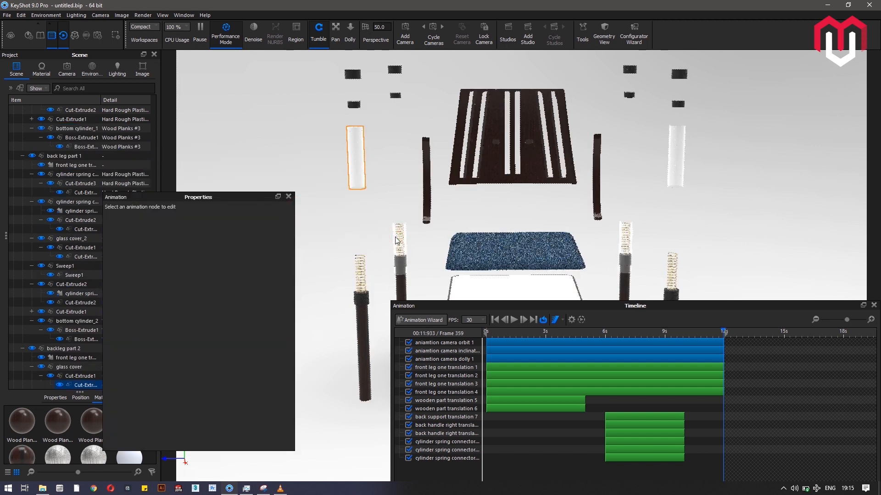
{"action": "left_click", "coordinate": [288, 197]}
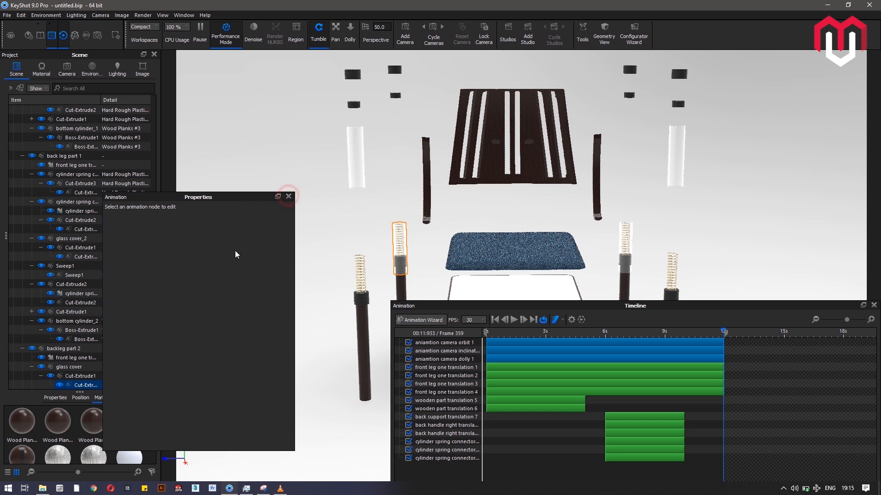
{"action": "scroll", "coordinate": [94, 365], "scroll_direction": "down", "scroll_amount": 2}
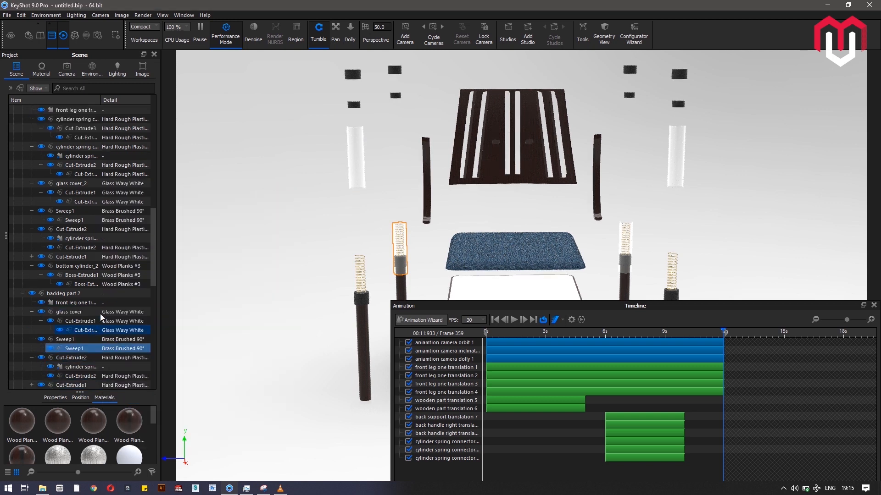
{"action": "left_click", "coordinate": [100, 313]}
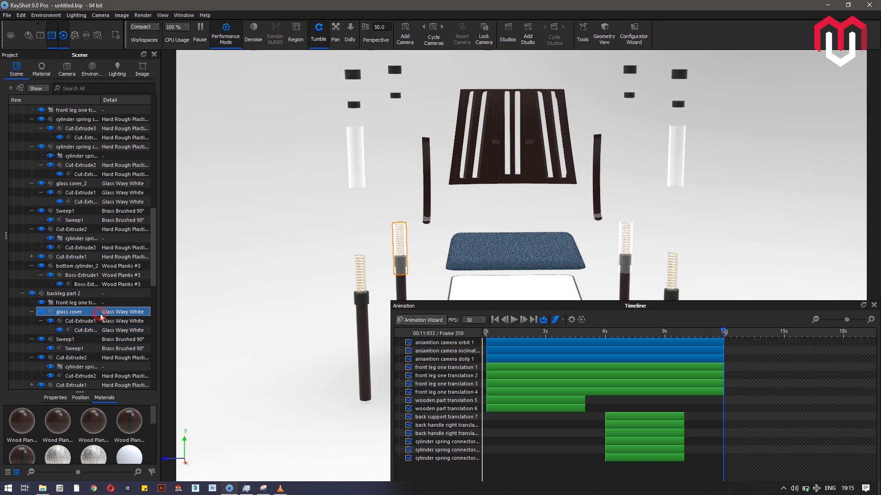
{"action": "right_click", "coordinate": [100, 314]}
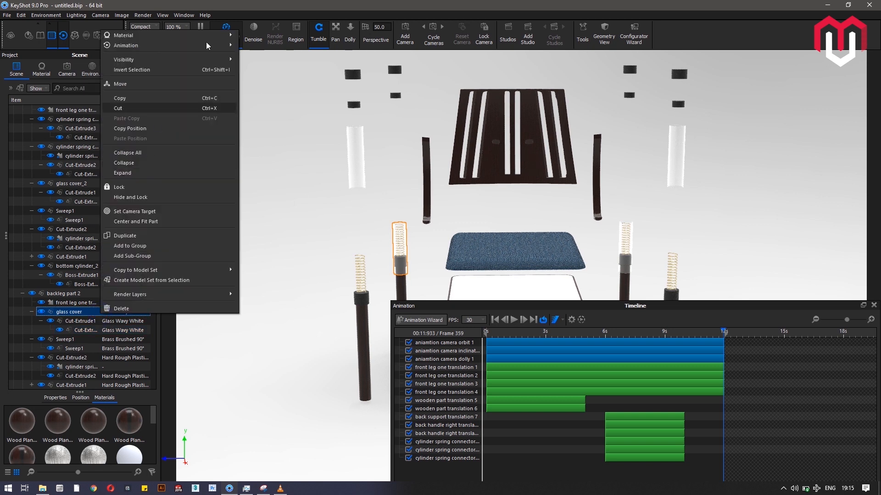
{"action": "mouse_move", "coordinate": [213, 46]}
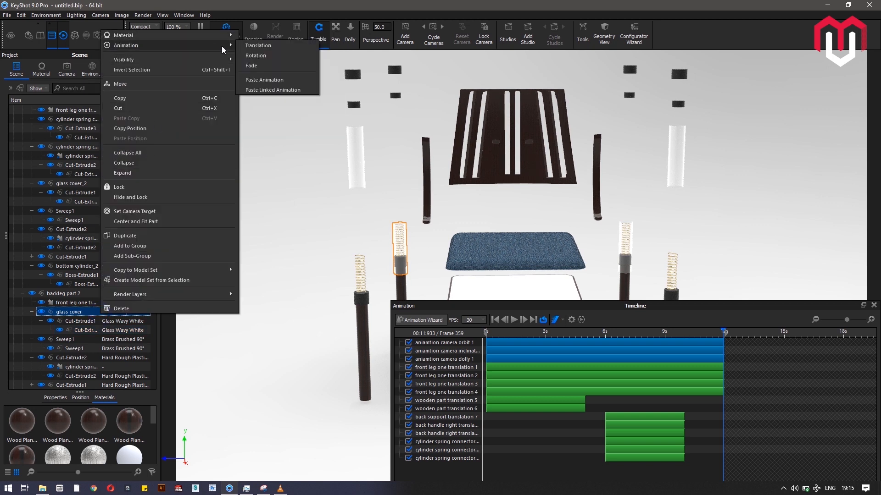
{"action": "left_click", "coordinate": [271, 88]}
Paste the linked translation onto glass cover_2 in back leg part 1 and close the animation properties
{"action": "left_click", "coordinate": [631, 237]}
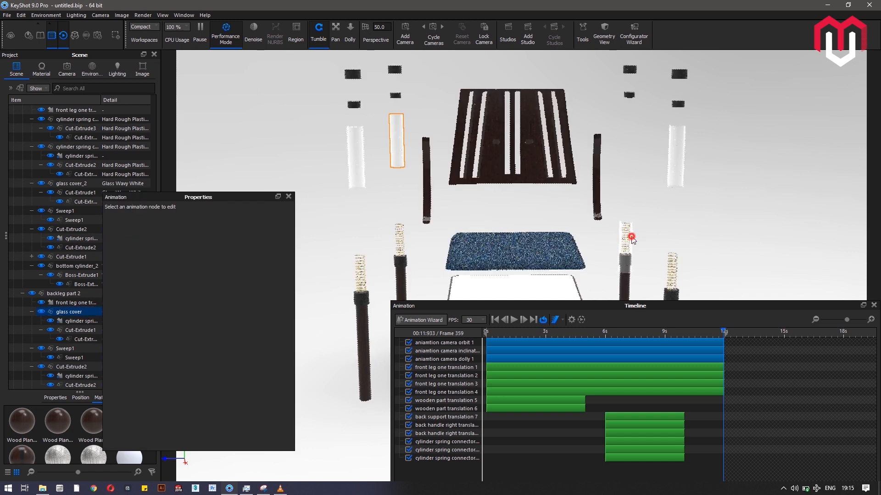
{"action": "left_click_drag", "start_coordinate": [216, 196], "coordinate": [393, 254]}
{"action": "left_click", "coordinate": [81, 185]}
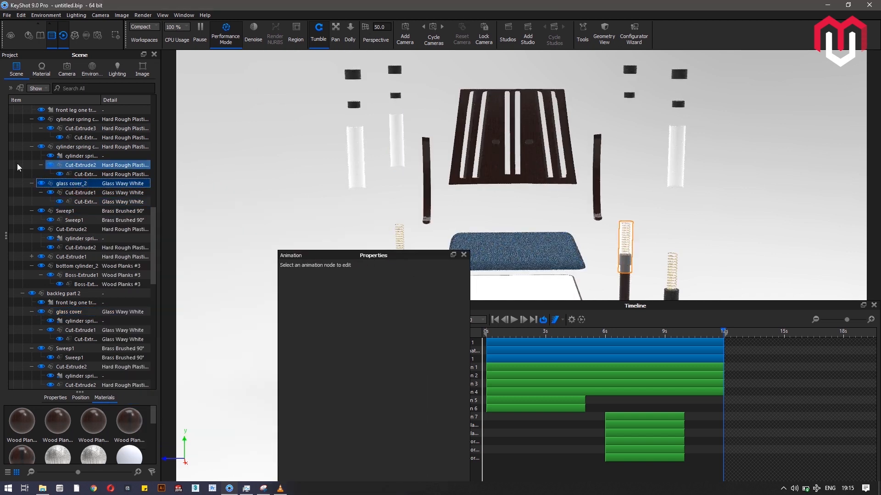
{"action": "right_click", "coordinate": [79, 185]}
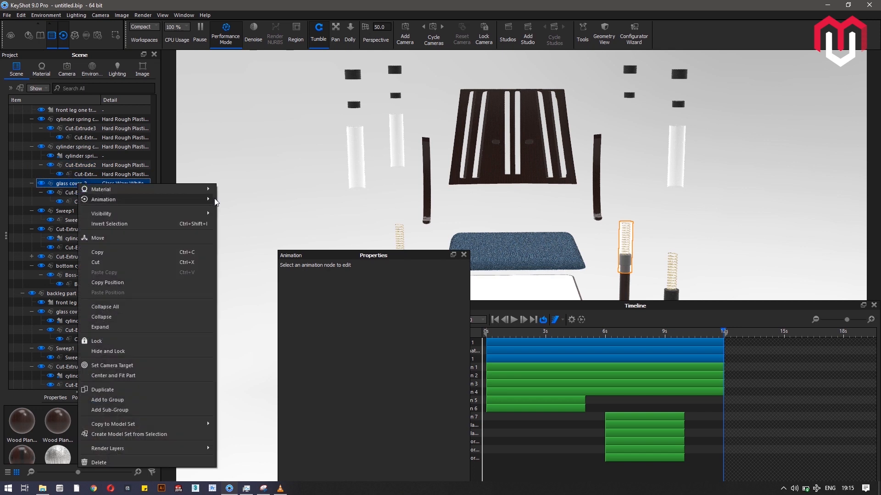
{"action": "mouse_move", "coordinate": [216, 200]}
{"action": "left_click", "coordinate": [242, 243]}
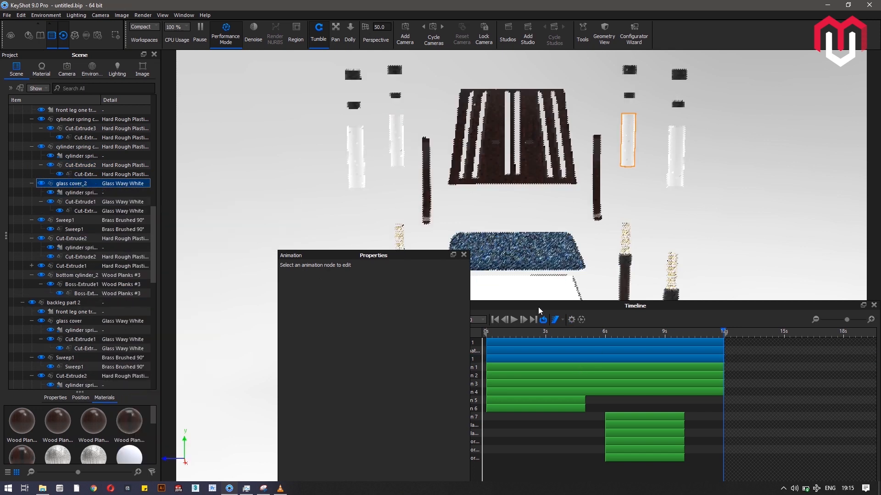
{"action": "left_click", "coordinate": [464, 255]}
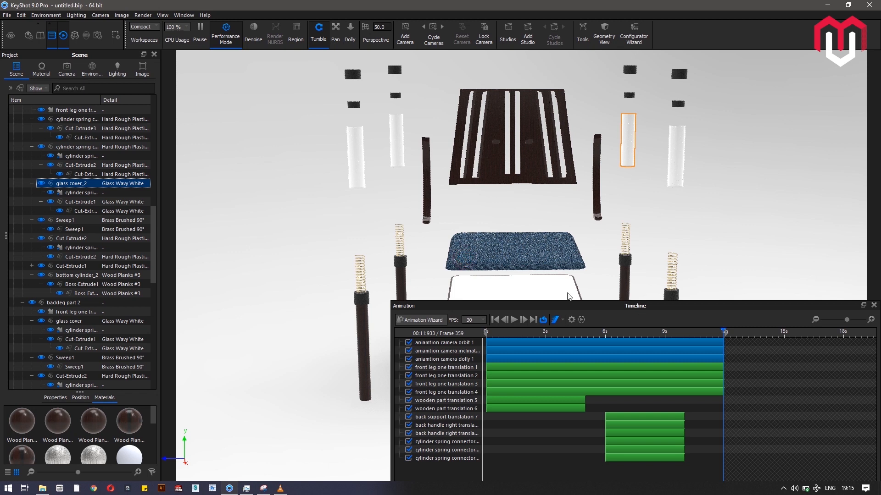
Paste the copied translation as an unlinked animation onto the Sweep1 spring group in front leg part 2
{"action": "left_click", "coordinate": [359, 276]}
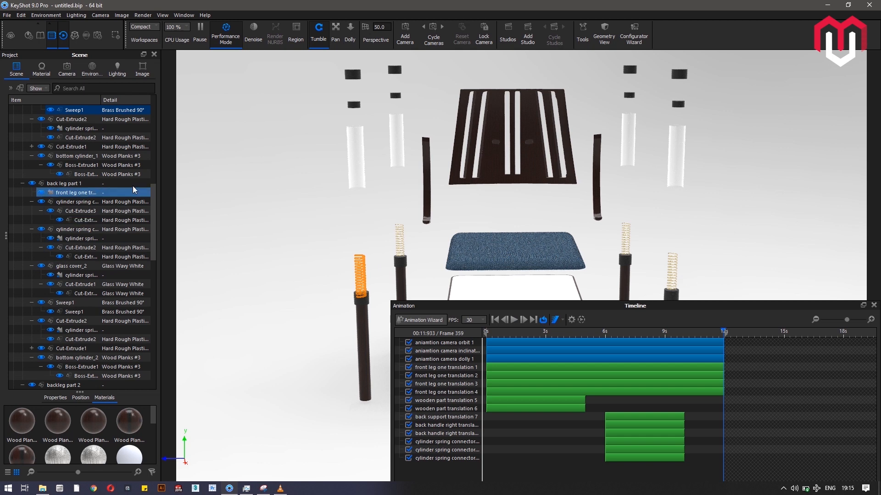
{"action": "scroll", "coordinate": [115, 190], "scroll_direction": "up", "scroll_amount": 2}
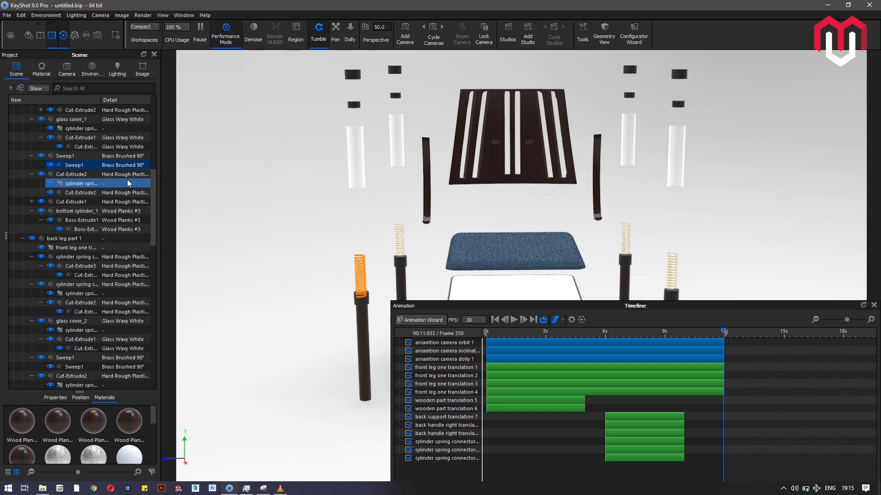
{"action": "right_click", "coordinate": [113, 156]}
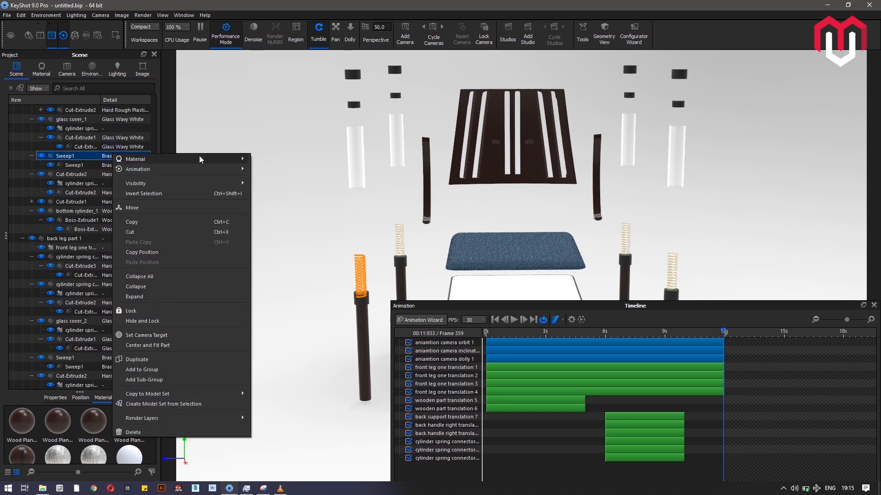
{"action": "mouse_move", "coordinate": [216, 169]}
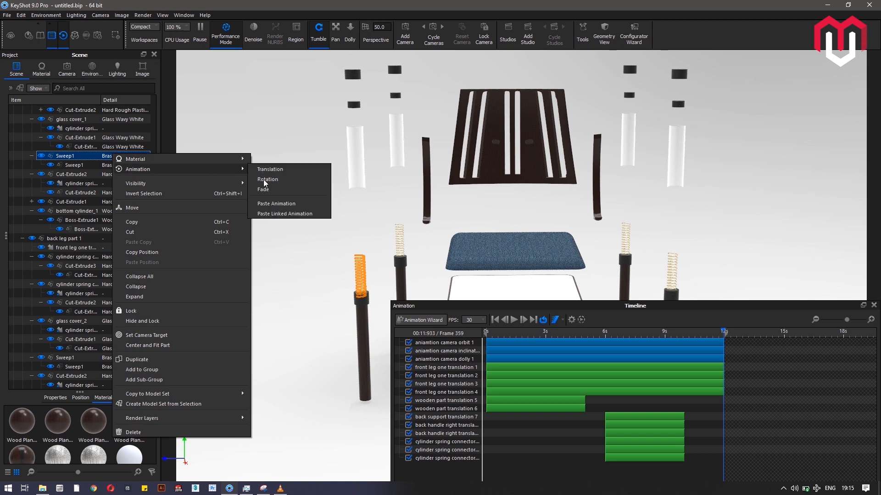
{"action": "left_click", "coordinate": [282, 204]}
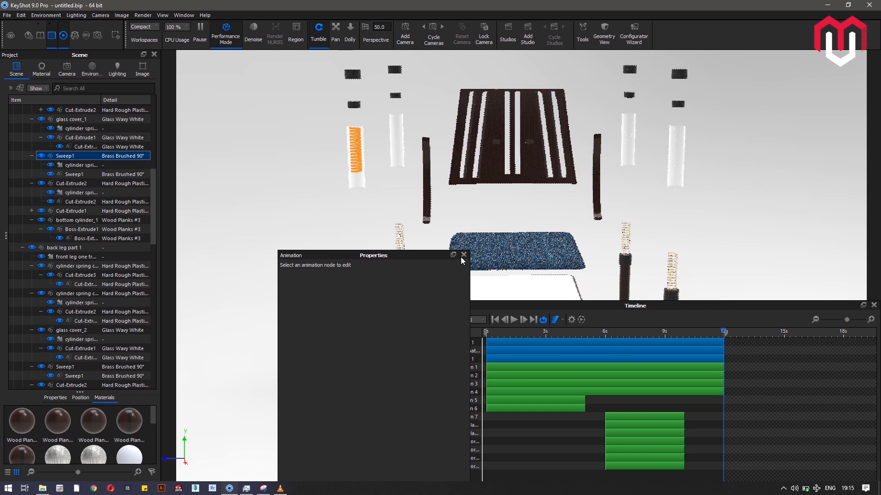
{"action": "left_click", "coordinate": [463, 255]}
Set the Y translation of the Sweep1 spring in front leg part 2 to 22, reduce it to 18, and close the animation properties
{"action": "left_click_drag", "start_coordinate": [683, 306], "coordinate": [721, 278]}
{"action": "double_click", "coordinate": [691, 441]}
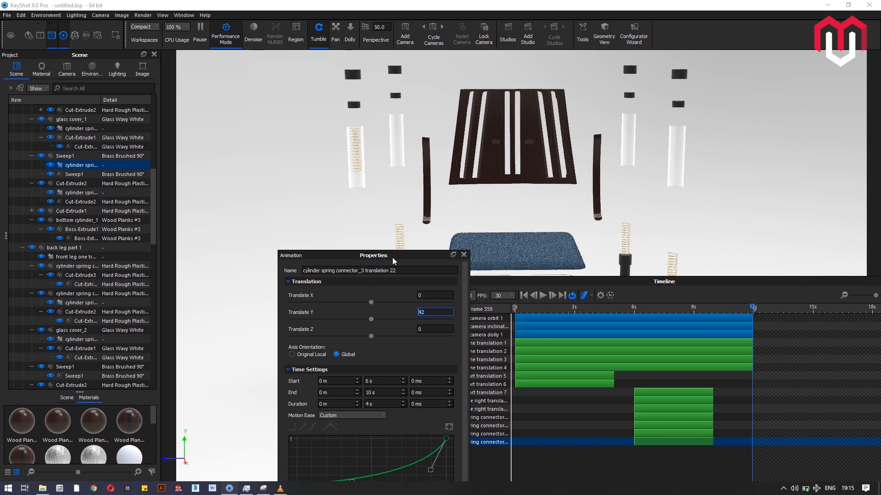
{"action": "left_click_drag", "start_coordinate": [392, 256], "coordinate": [191, 114]}
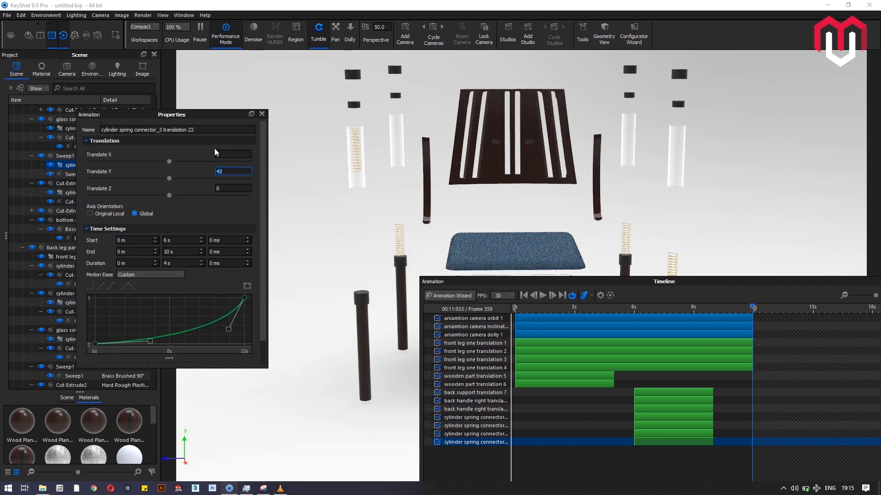
{"action": "type", "text": "22"}
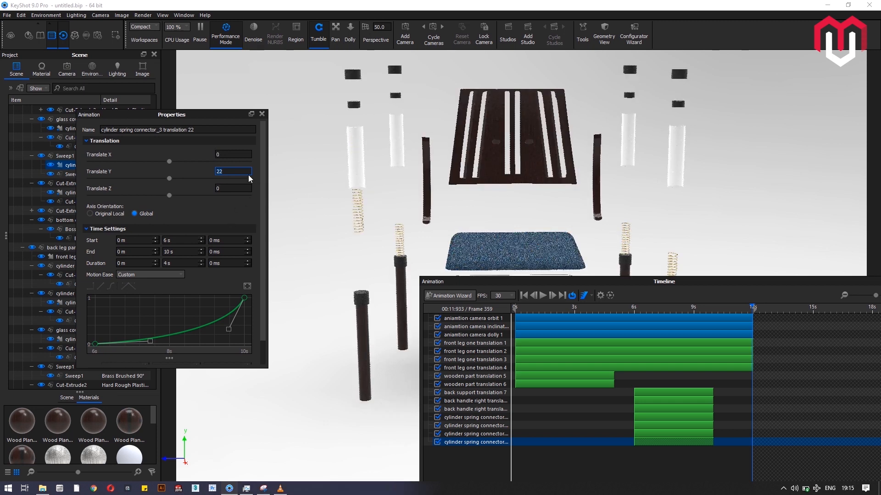
{"action": "double_click", "coordinate": [248, 175]}
{"action": "type", "text": "18"}
{"action": "key", "text": "Return"}
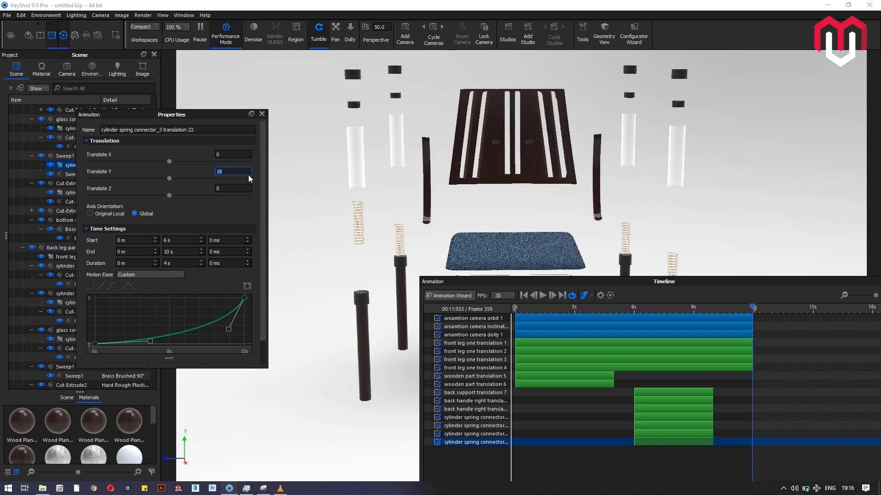
{"action": "left_click", "coordinate": [262, 114]}
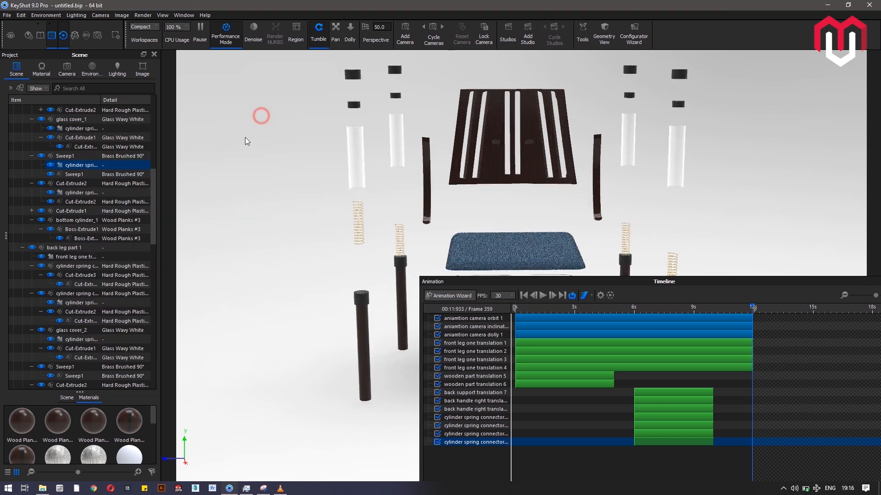
Copy the front leg part 2 spring's translation and paste it as a linked animation onto the Sweep1 group in backleg part 2
{"action": "right_click", "coordinate": [89, 168]}
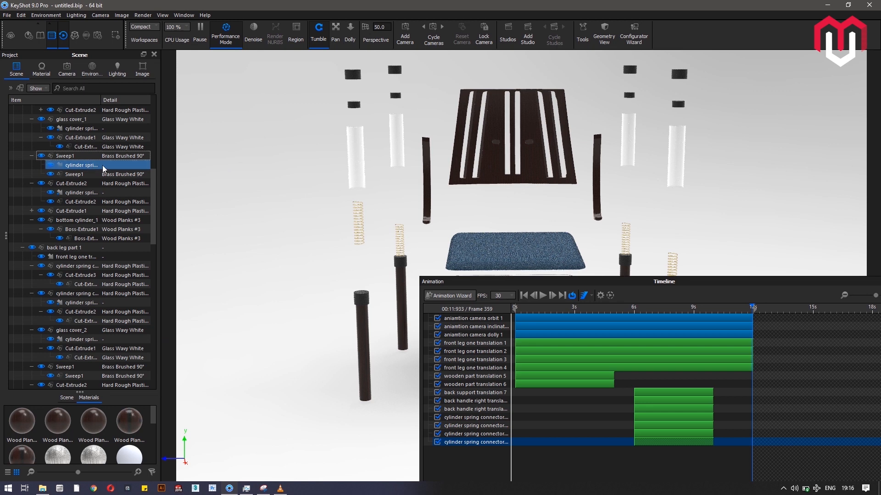
{"action": "right_click", "coordinate": [109, 164]}
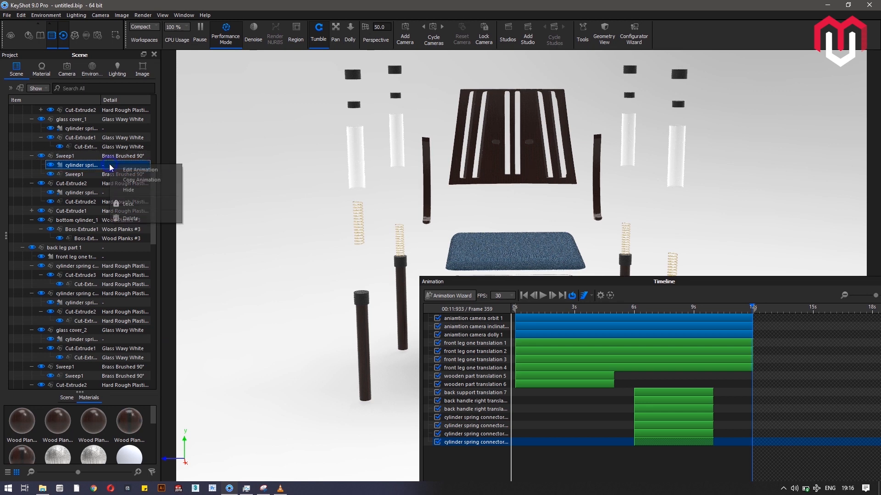
{"action": "left_click", "coordinate": [133, 187]}
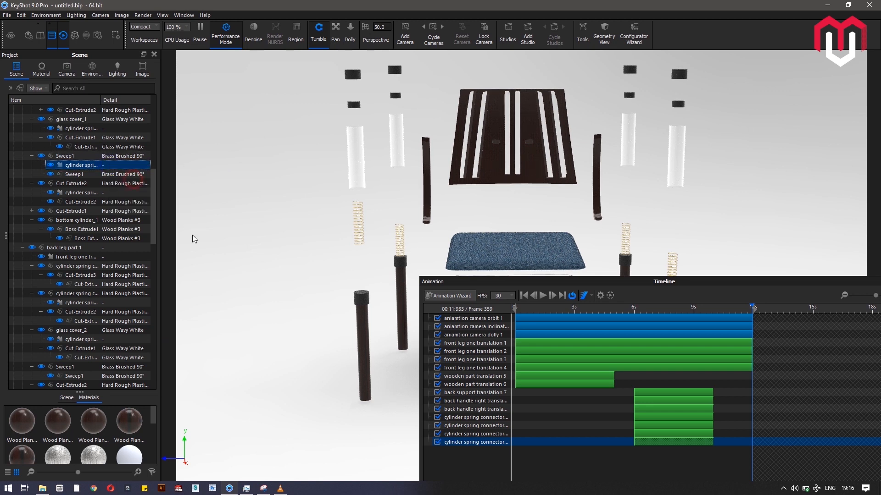
{"action": "left_click", "coordinate": [401, 235]}
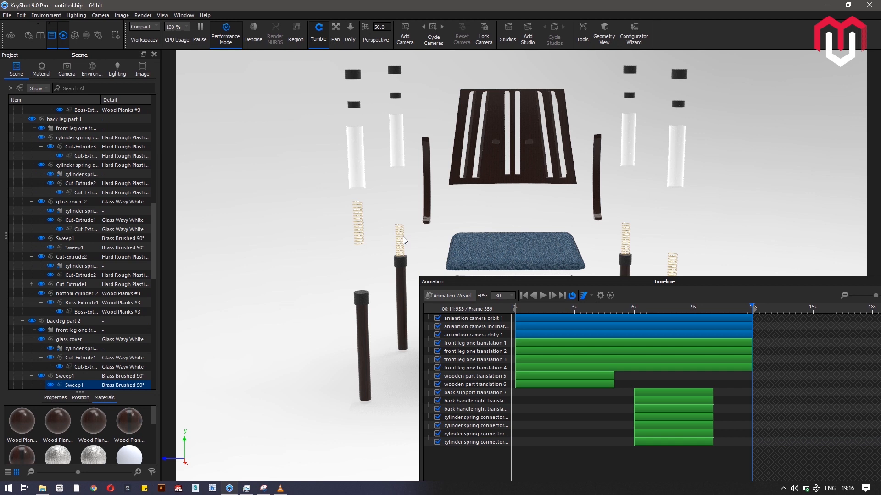
{"action": "right_click", "coordinate": [128, 375]}
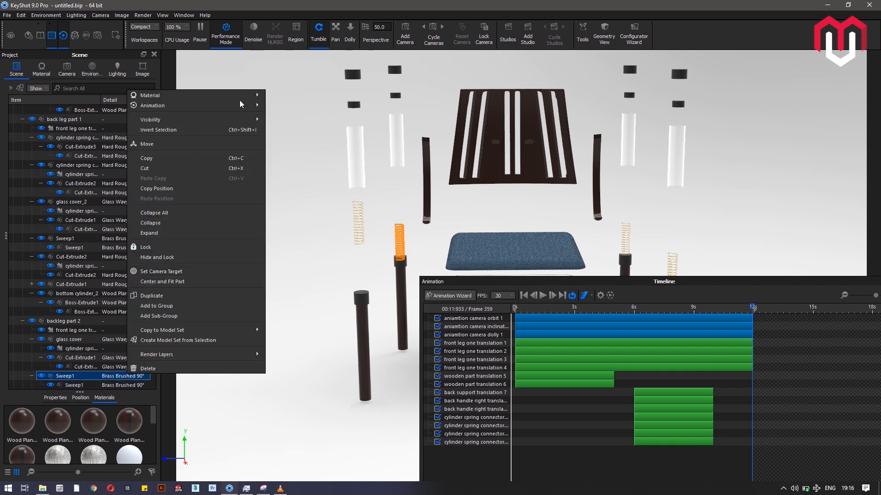
{"action": "mouse_move", "coordinate": [239, 104]}
{"action": "left_click", "coordinate": [296, 149]}
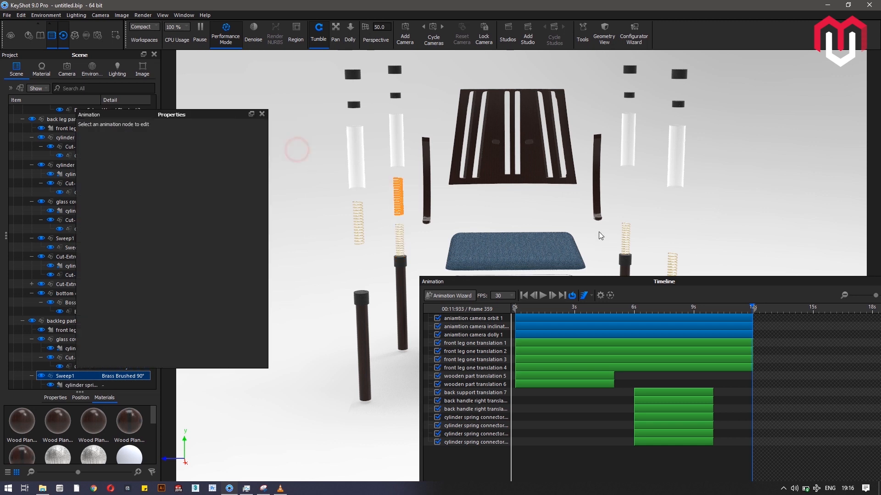
Paste the linked spring translation onto the Sweep1 group in back leg part 1
{"action": "left_click", "coordinate": [625, 236]}
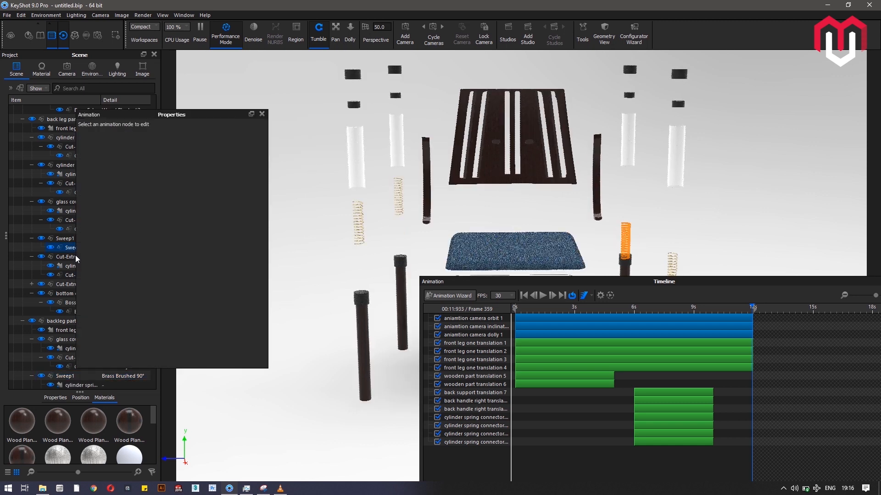
{"action": "right_click", "coordinate": [64, 239]}
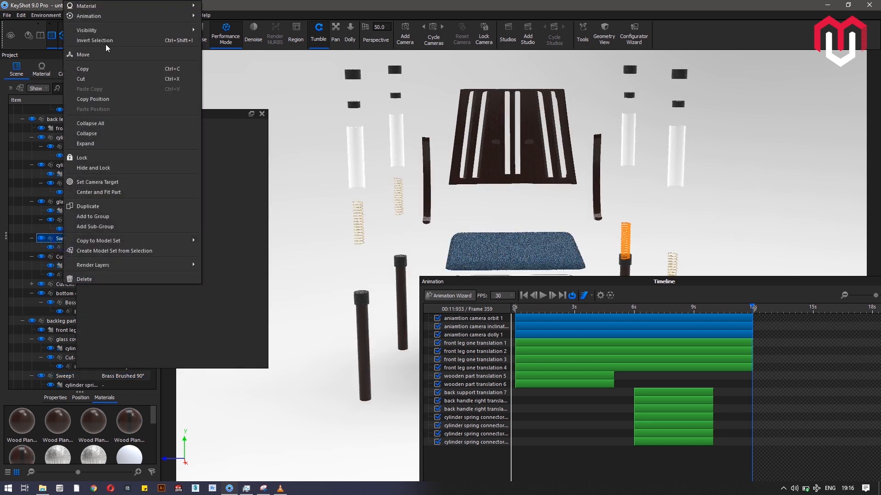
{"action": "mouse_move", "coordinate": [149, 17]}
{"action": "left_click", "coordinate": [233, 61]}
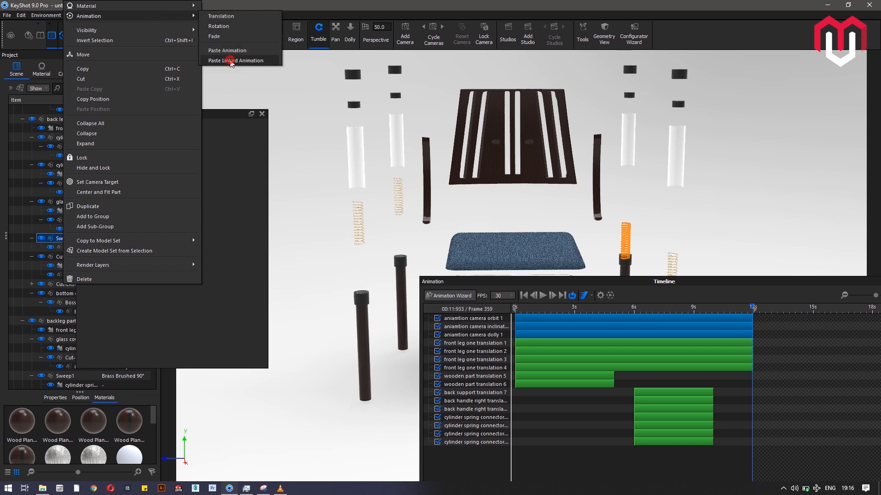
Paste the linked spring translation onto the Sweep1 group in front leg one and close the animation properties
{"action": "left_click", "coordinate": [673, 264]}
{"action": "left_click_drag", "start_coordinate": [175, 115], "coordinate": [282, 235]}
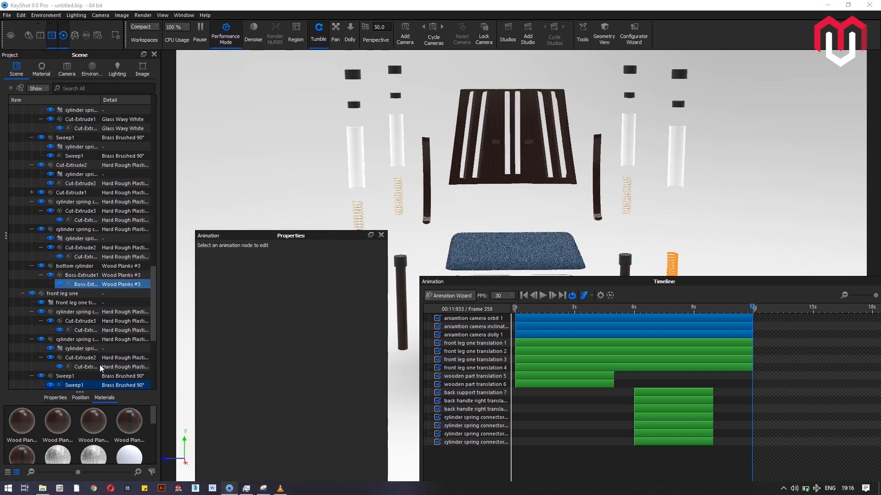
{"action": "right_click", "coordinate": [106, 376]}
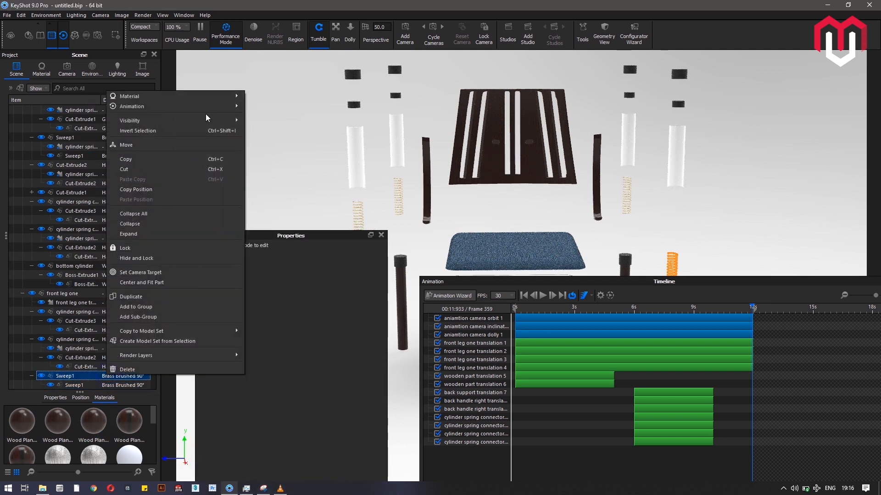
{"action": "mouse_move", "coordinate": [208, 106]}
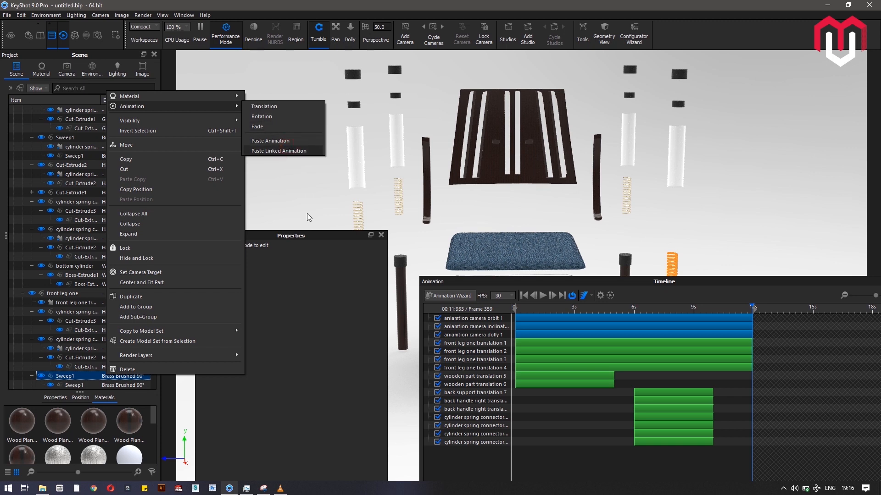
{"action": "left_click", "coordinate": [290, 147]}
{"action": "left_click", "coordinate": [380, 235]}
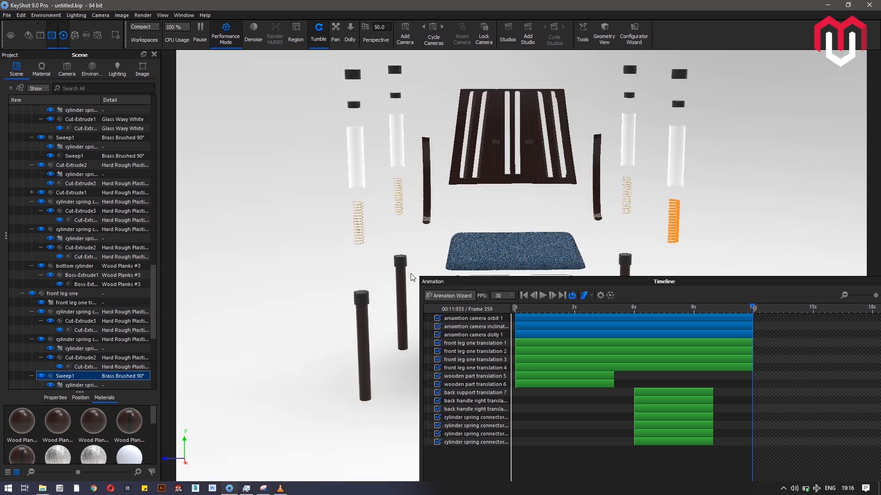
Paste the copied spring translation as an unlinked animation onto the Cut-Extrude1 connector group in front leg one
{"action": "left_click_drag", "start_coordinate": [579, 283], "coordinate": [574, 340]}
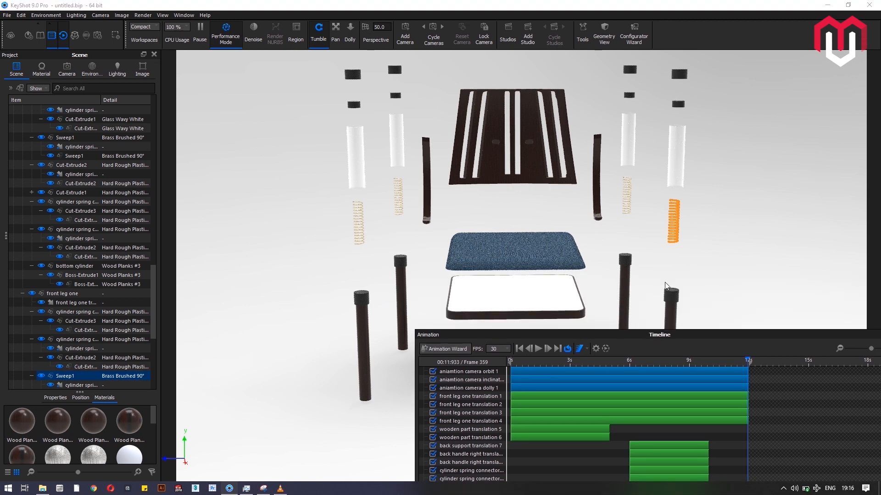
{"action": "left_click", "coordinate": [673, 293]}
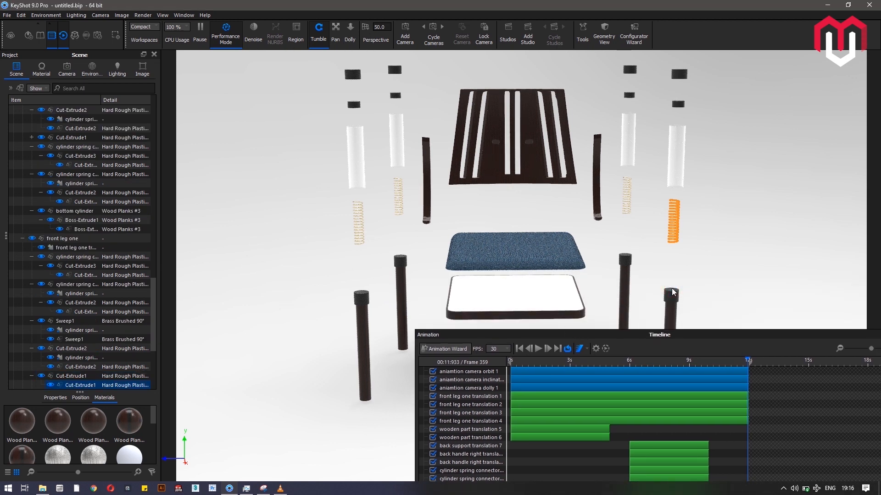
{"action": "scroll", "coordinate": [104, 325], "scroll_direction": "down", "scroll_amount": 3}
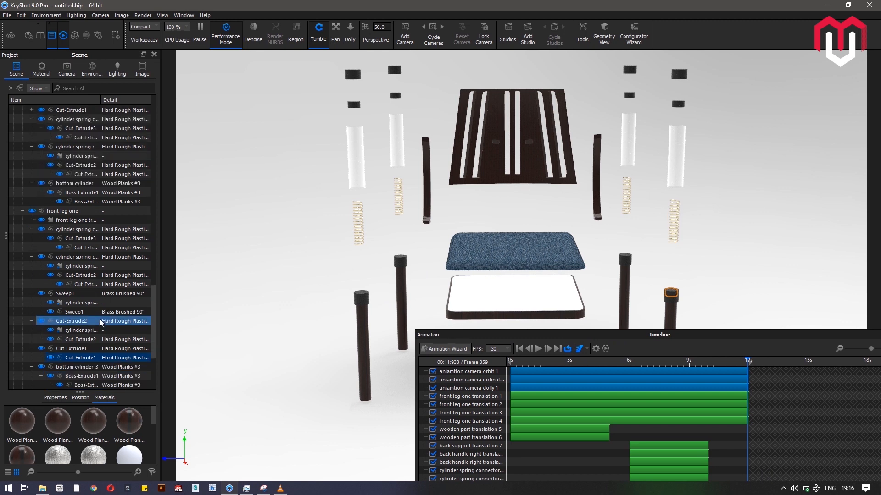
{"action": "right_click", "coordinate": [99, 296]}
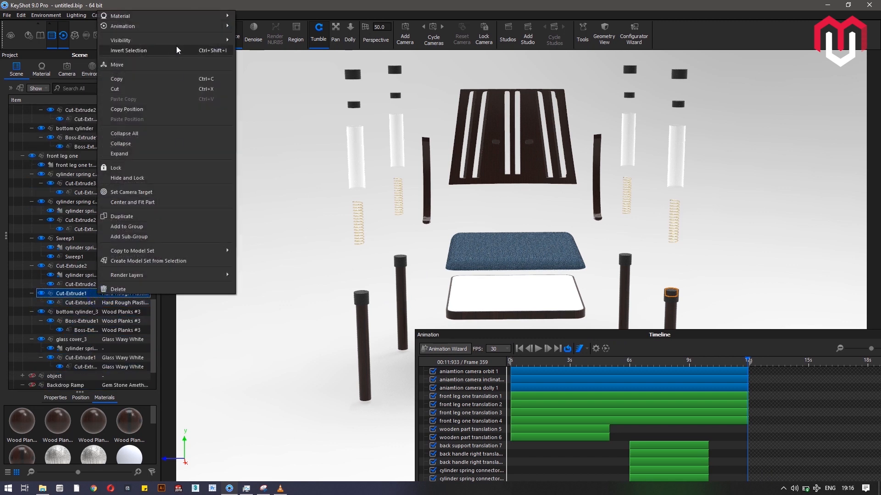
{"action": "mouse_move", "coordinate": [196, 23]}
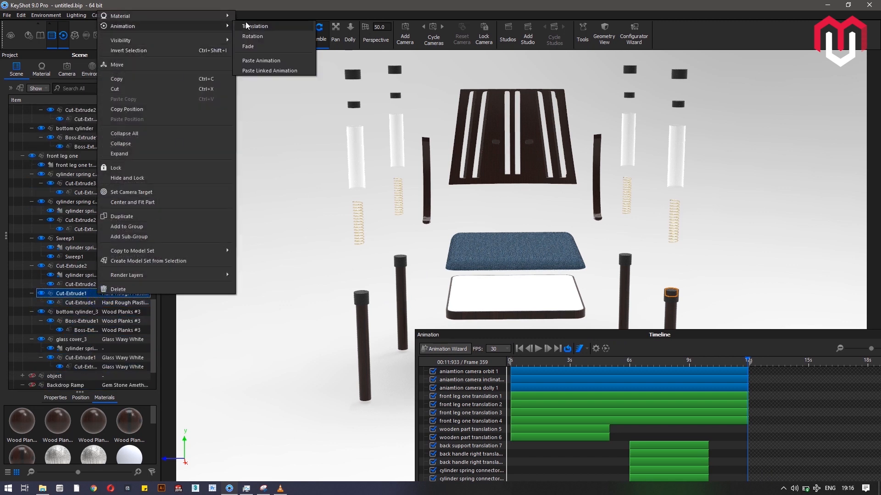
{"action": "left_click", "coordinate": [264, 61]}
{"action": "left_click", "coordinate": [380, 233]}
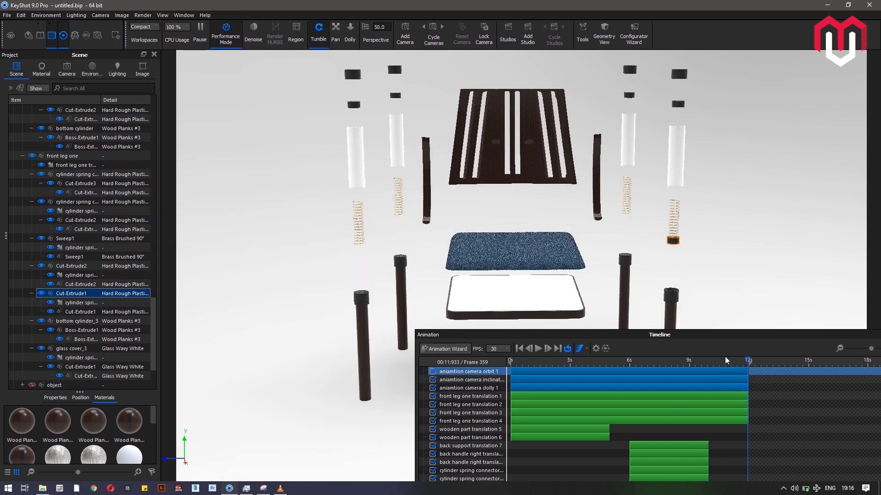
Set the Y translation of front leg one's Cut-Extrude1 connector to 15, reduce it to 12, and close the animation properties
{"action": "left_click_drag", "start_coordinate": [727, 330], "coordinate": [340, 185]}
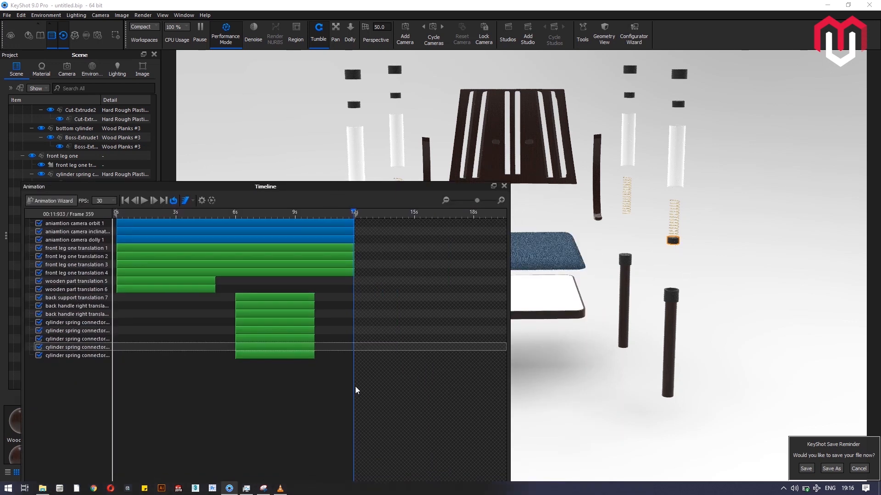
{"action": "double_click", "coordinate": [300, 356]}
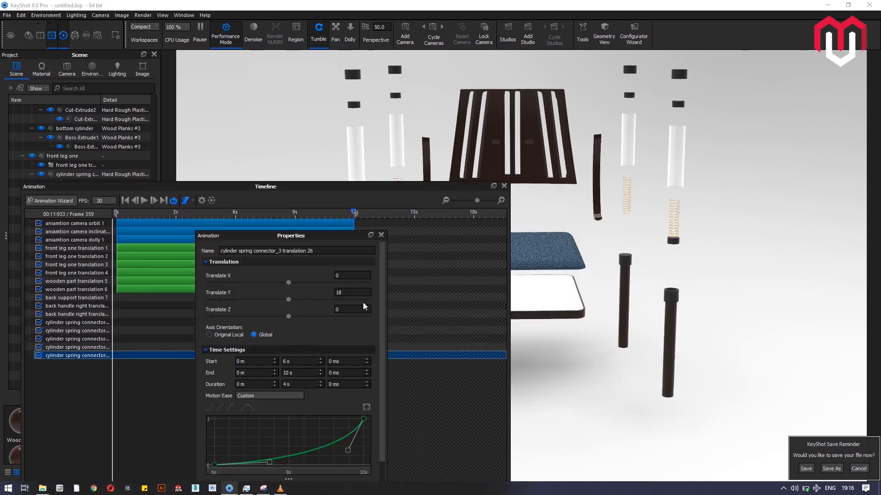
{"action": "double_click", "coordinate": [350, 292]}
{"action": "type", "text": "15"}
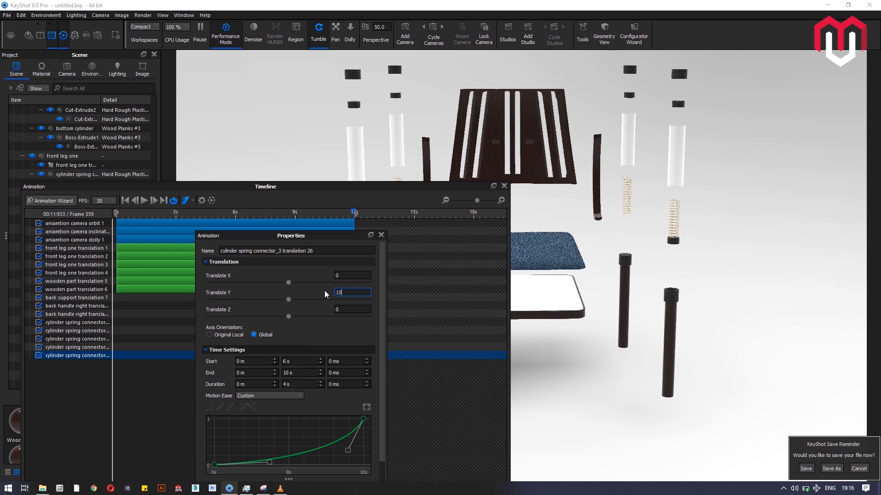
{"action": "key", "text": "Return"}
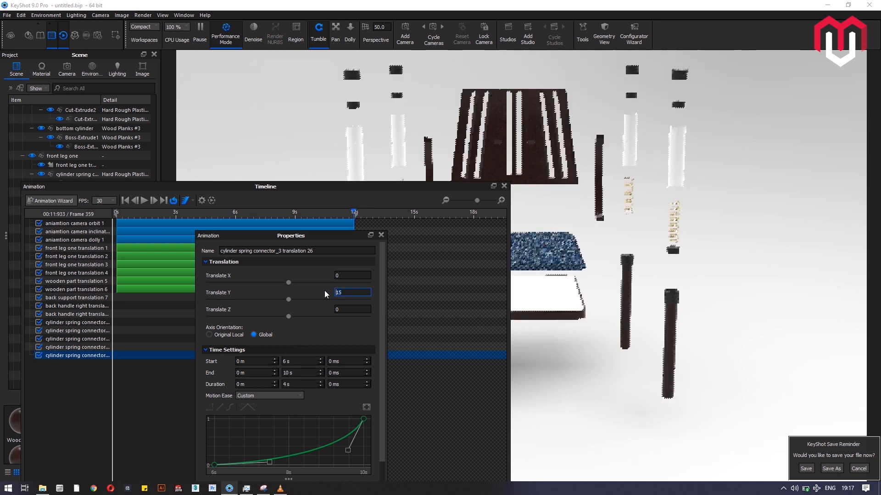
{"action": "type", "text": "12"}
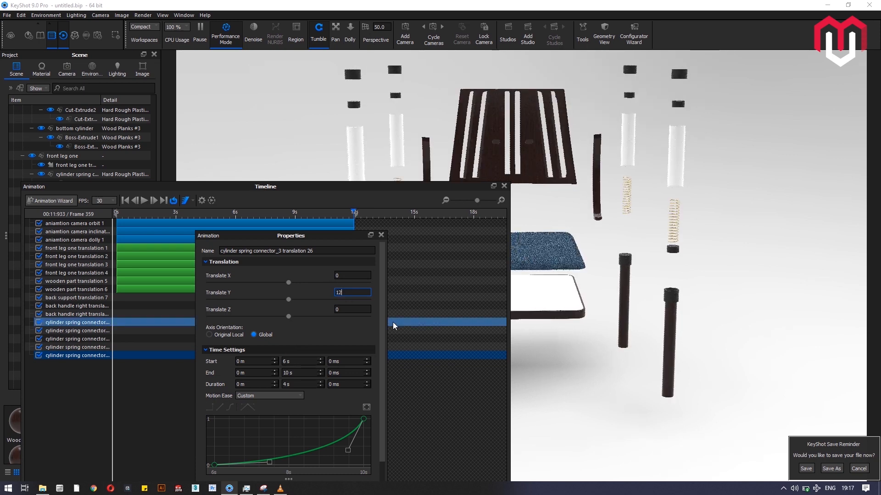
{"action": "key", "text": "Return"}
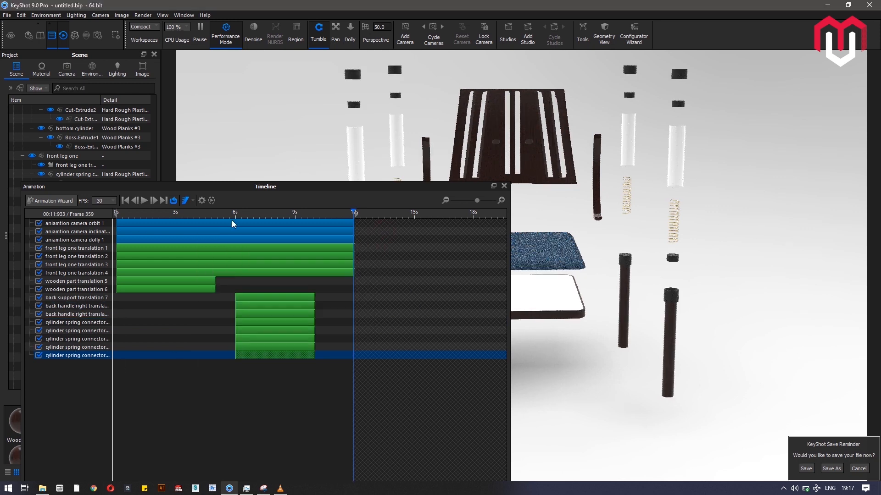
Copy the translation animation of the Cut-Extrude1 connector in front leg one
{"action": "left_click_drag", "start_coordinate": [233, 182], "coordinate": [453, 378]}
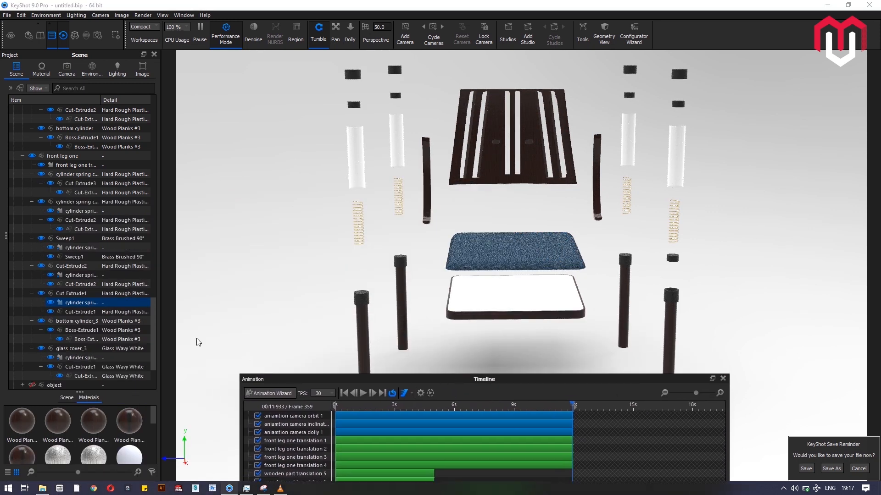
{"action": "right_click", "coordinate": [98, 306]}
{"action": "left_click", "coordinate": [128, 321]}
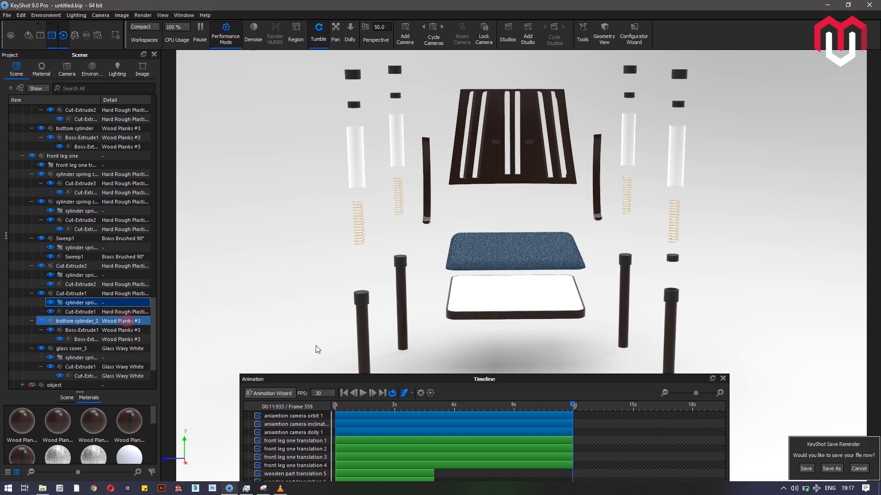
Paste the copied connector translation as a linked animation onto the Cut-Extrude1 group of the other front leg
{"action": "left_click", "coordinate": [361, 294]}
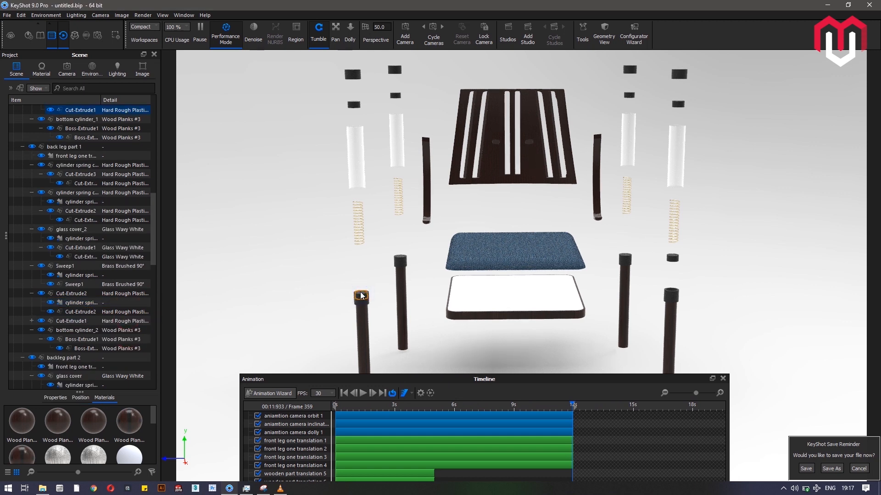
{"action": "right_click", "coordinate": [361, 294]}
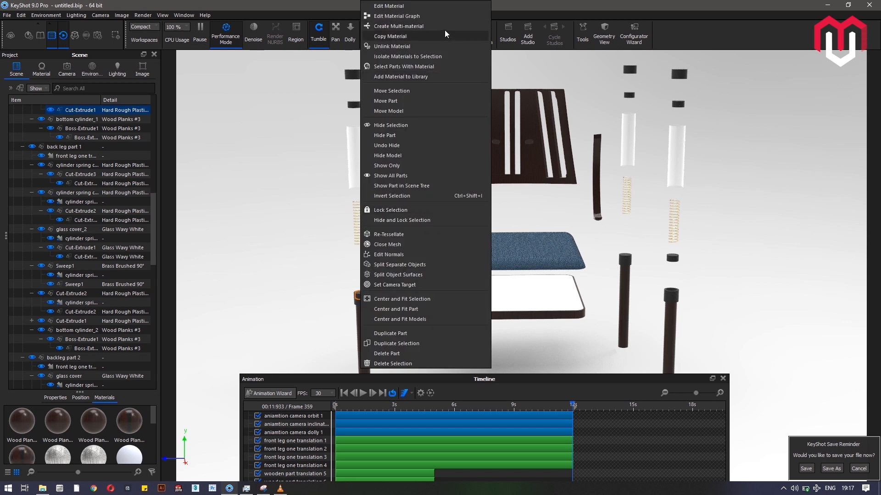
{"action": "left_click", "coordinate": [153, 203]}
{"action": "scroll", "coordinate": [153, 199], "scroll_direction": "up", "scroll_amount": 2}
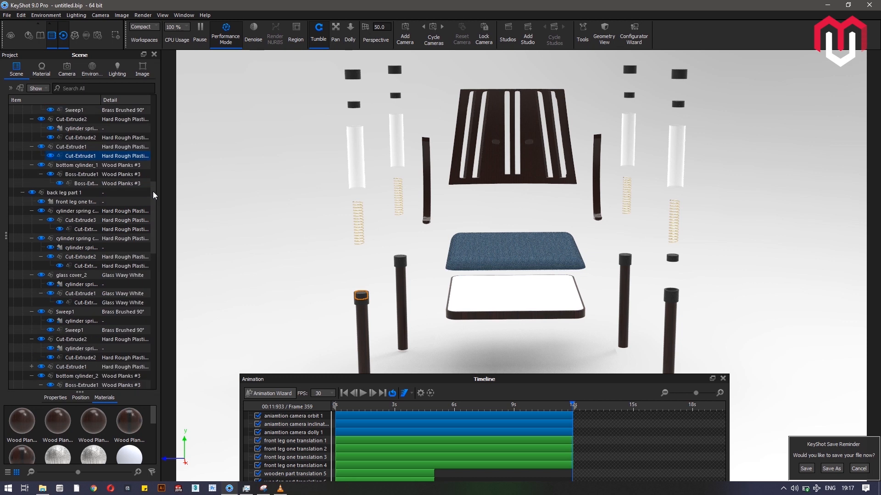
{"action": "left_click", "coordinate": [119, 148]}
{"action": "right_click", "coordinate": [119, 149]}
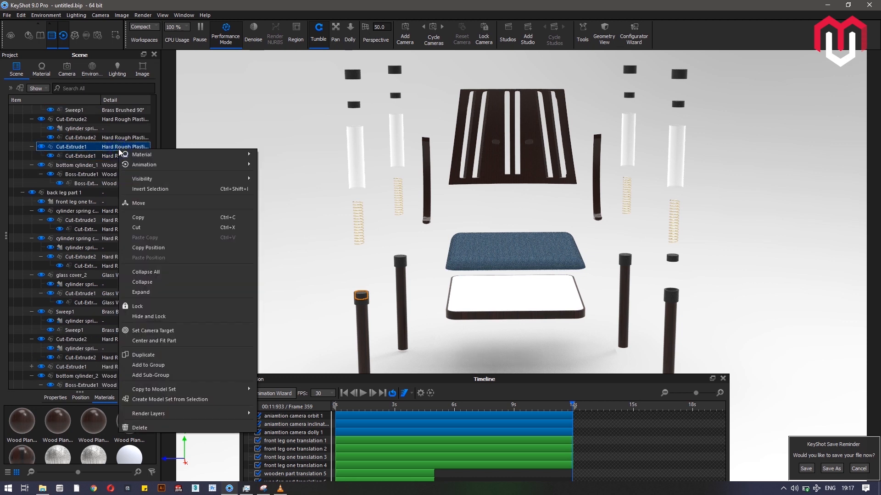
{"action": "mouse_move", "coordinate": [167, 164]}
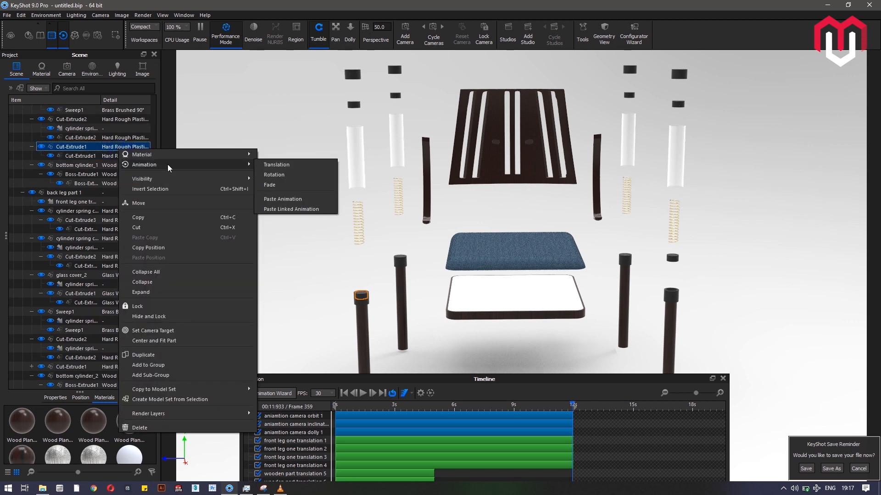
{"action": "left_click", "coordinate": [303, 210]}
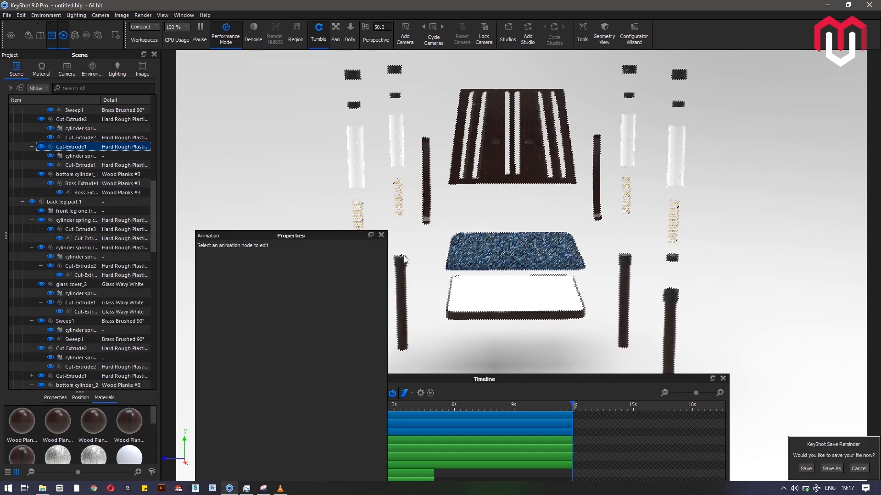
{"action": "left_click_drag", "start_coordinate": [378, 237], "coordinate": [301, 224]}
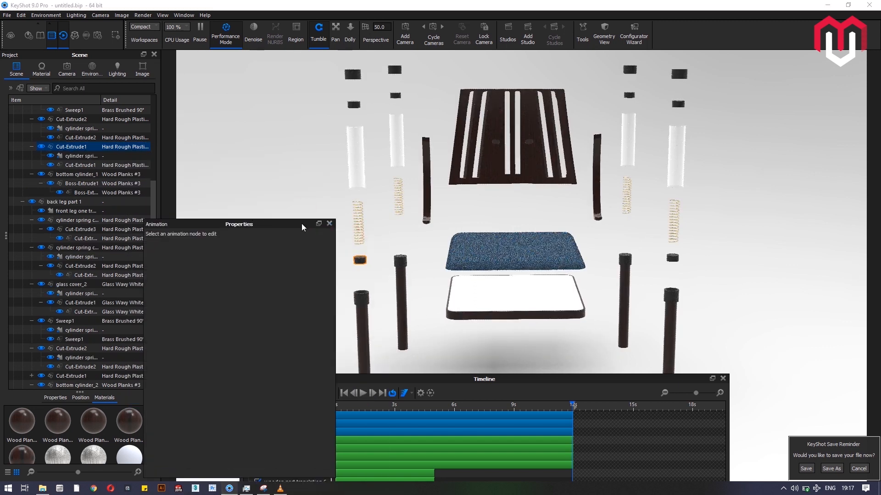
Paste the linked connector translation onto the Cut-Extrude1 group in backleg part 2
{"action": "left_click", "coordinate": [399, 259]}
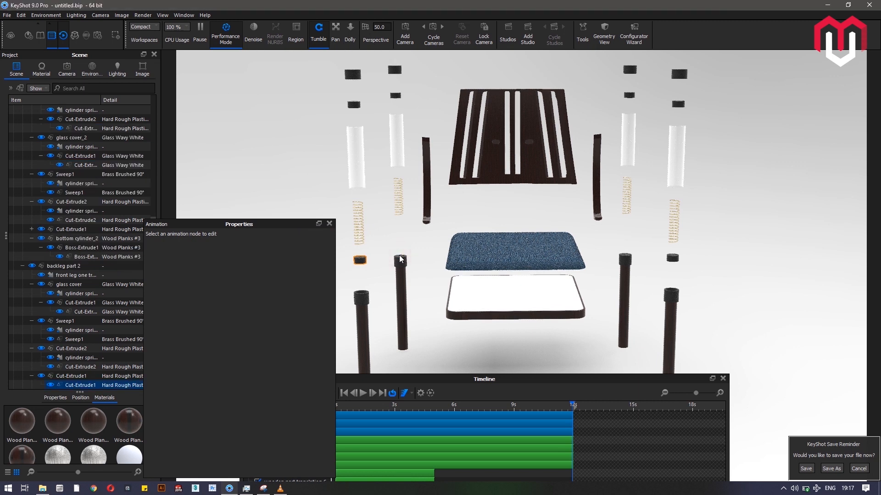
{"action": "right_click", "coordinate": [400, 259]}
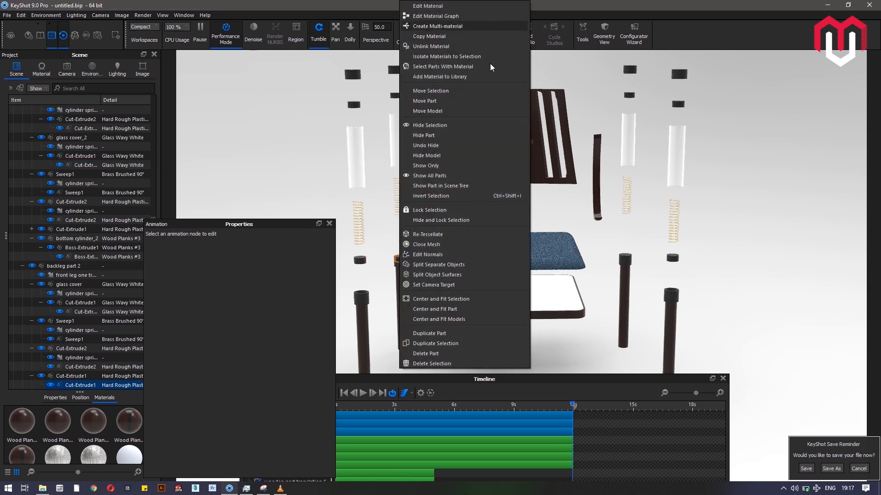
{"action": "left_click", "coordinate": [78, 375]}
{"action": "right_click", "coordinate": [79, 376]}
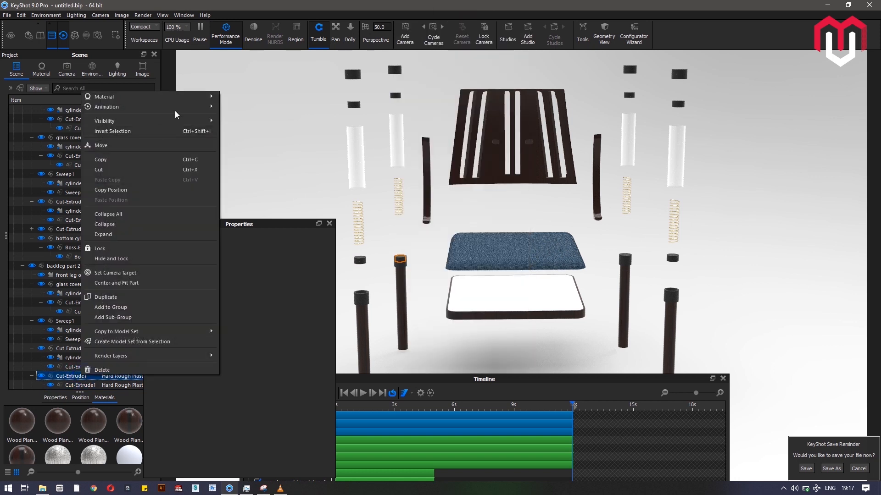
{"action": "mouse_move", "coordinate": [216, 107]}
{"action": "left_click", "coordinate": [282, 153]}
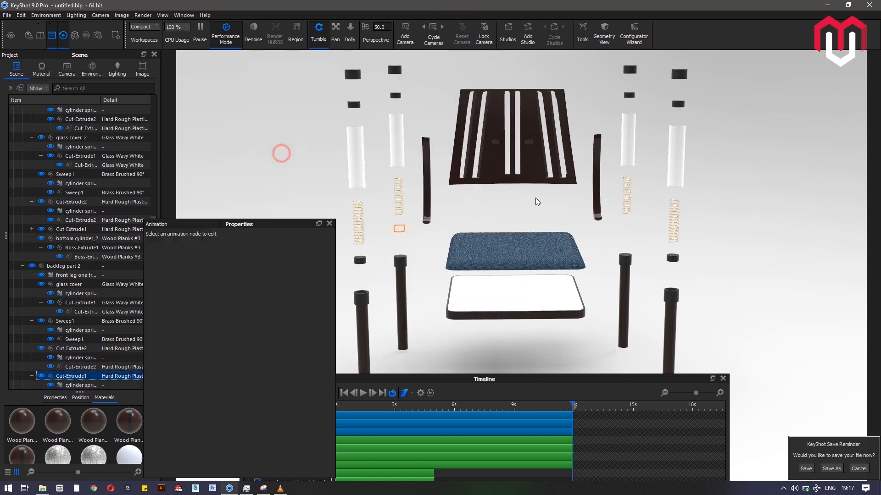
Paste the linked connector translation onto the Cut-Extrude1 group in back leg part 1 and close the animation properties
{"action": "left_click", "coordinate": [625, 256]}
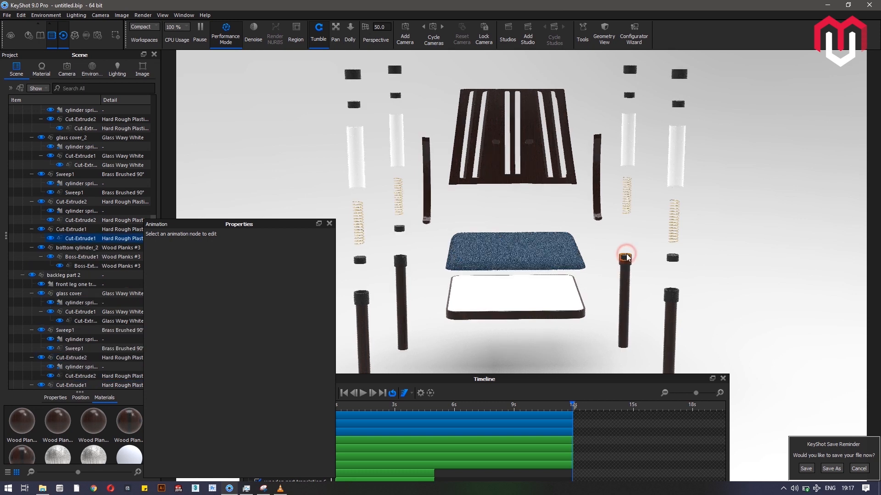
{"action": "right_click", "coordinate": [89, 231]}
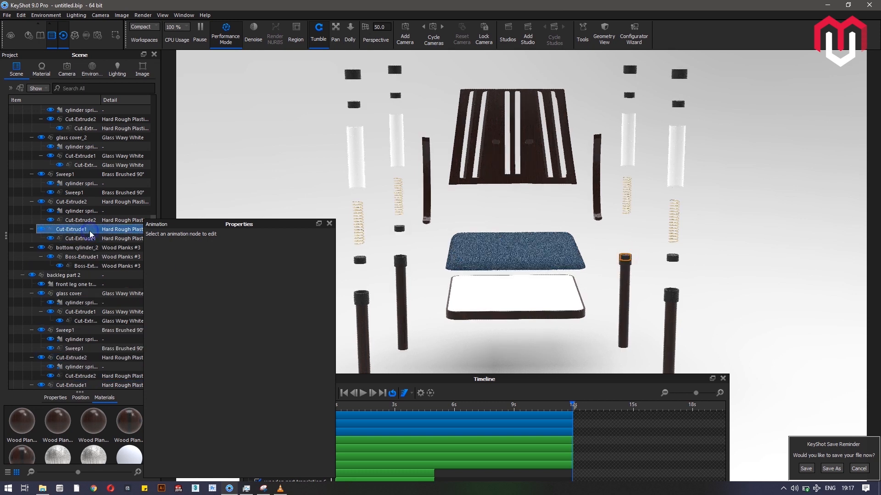
{"action": "mouse_move", "coordinate": [179, 17]}
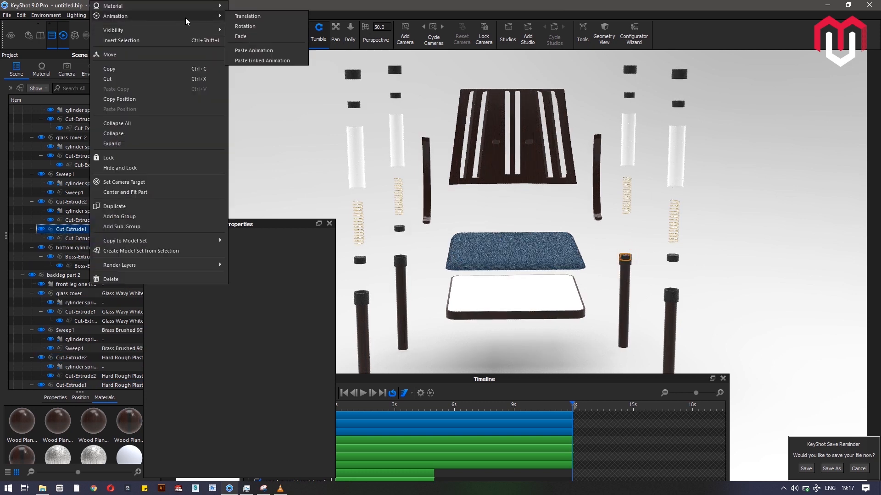
{"action": "left_click", "coordinate": [264, 61]}
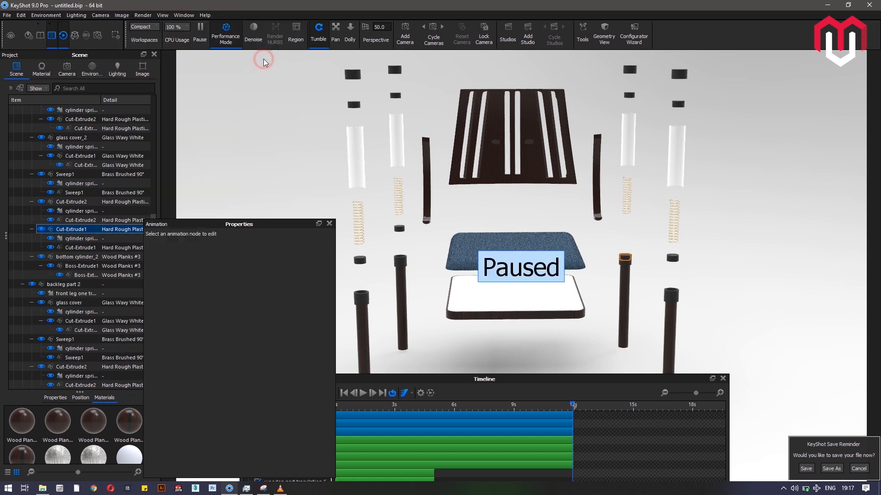
{"action": "left_click", "coordinate": [330, 224]}
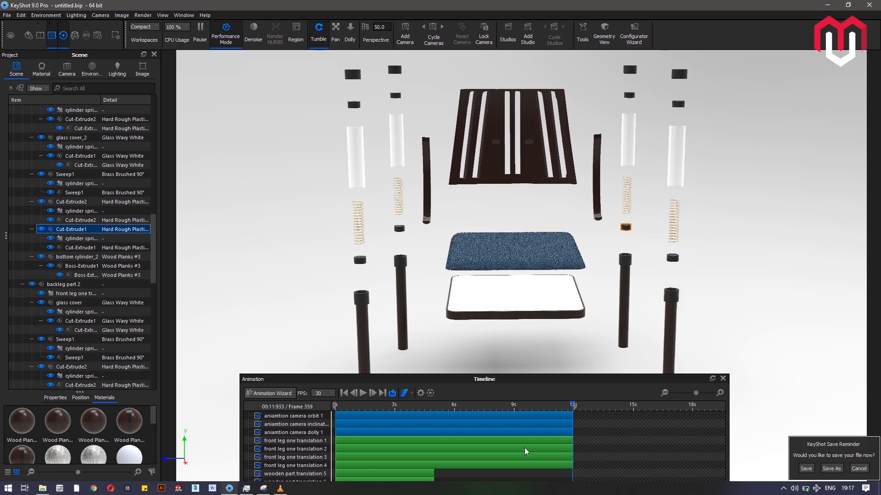
Paste the copied translation as an unlinked animation onto the Cut-Extrude3 cylinder spring connector in front leg one
{"action": "left_click", "coordinate": [673, 297]}
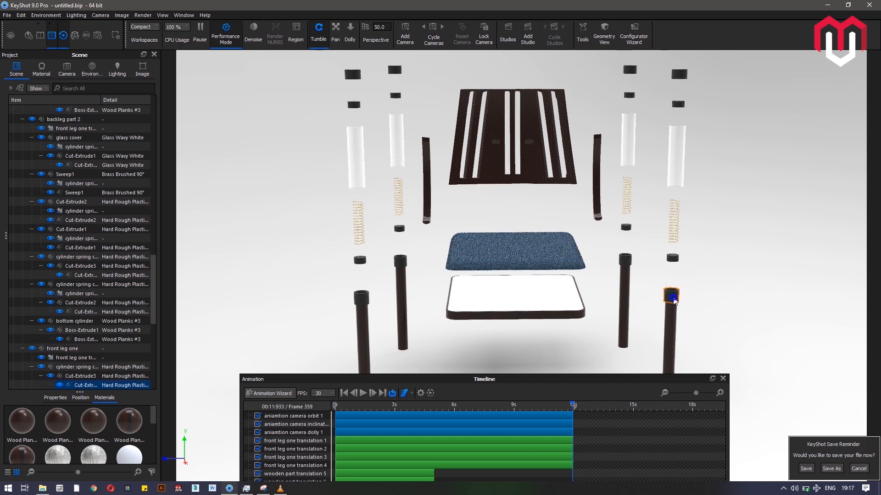
{"action": "right_click", "coordinate": [673, 297]}
{"action": "left_click", "coordinate": [89, 370]}
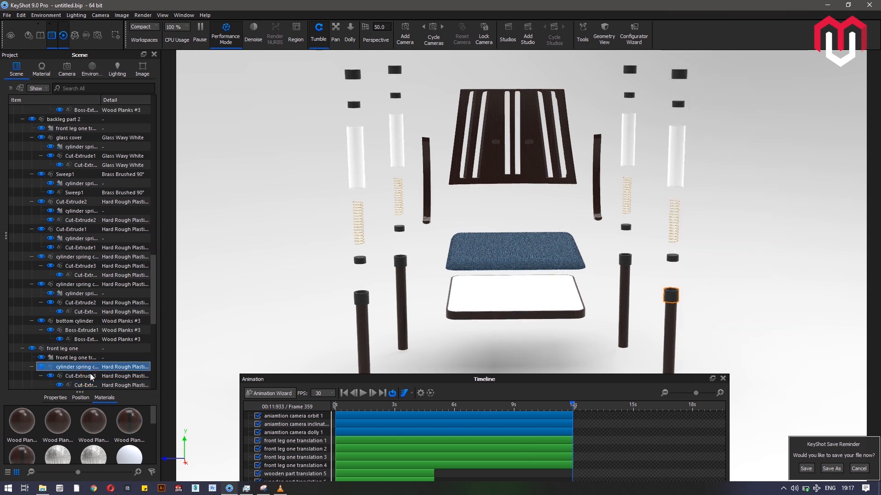
{"action": "left_click", "coordinate": [91, 376]}
{"action": "right_click", "coordinate": [92, 377]}
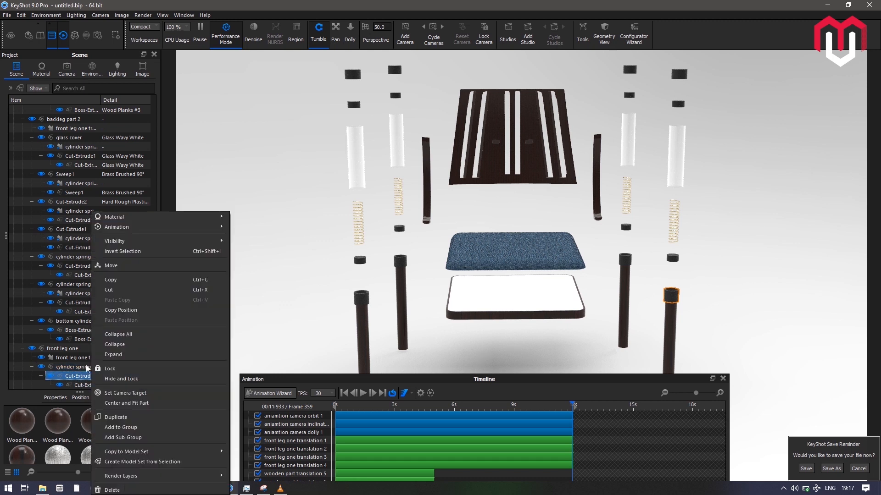
{"action": "mouse_move", "coordinate": [166, 224]}
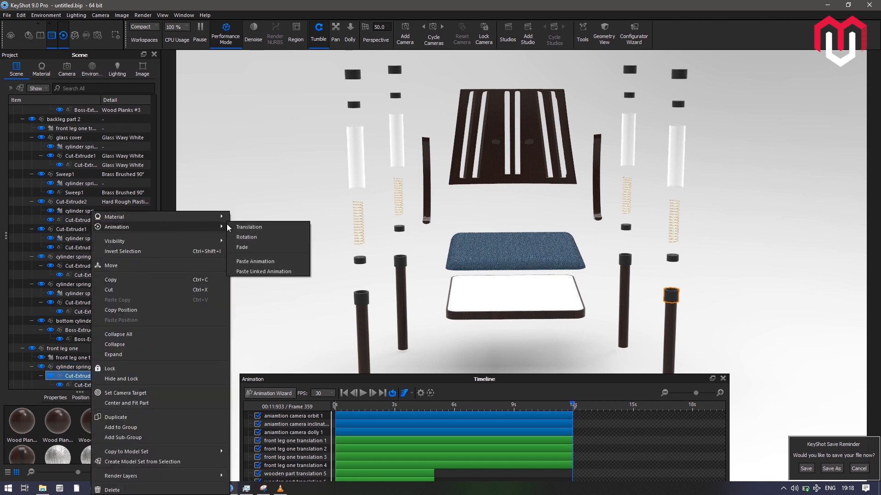
{"action": "left_click", "coordinate": [248, 262]}
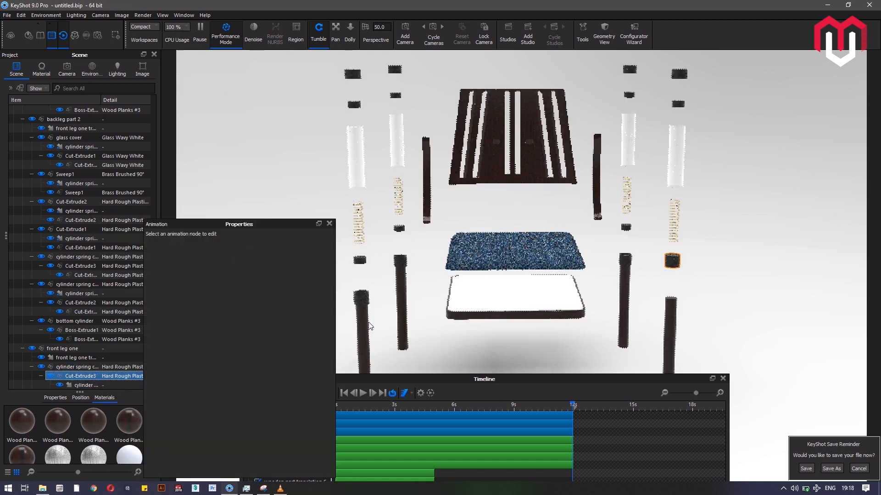
{"action": "left_click", "coordinate": [329, 224]}
Set the Y translation of front leg one's Cut-Extrude3 connector to 6 and close the animation properties
{"action": "left_click_drag", "start_coordinate": [392, 380], "coordinate": [266, 273]}
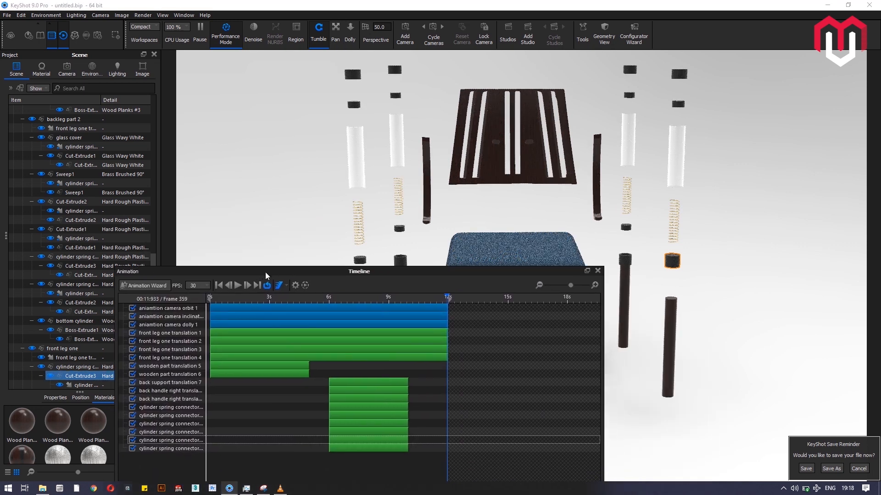
{"action": "double_click", "coordinate": [343, 447]}
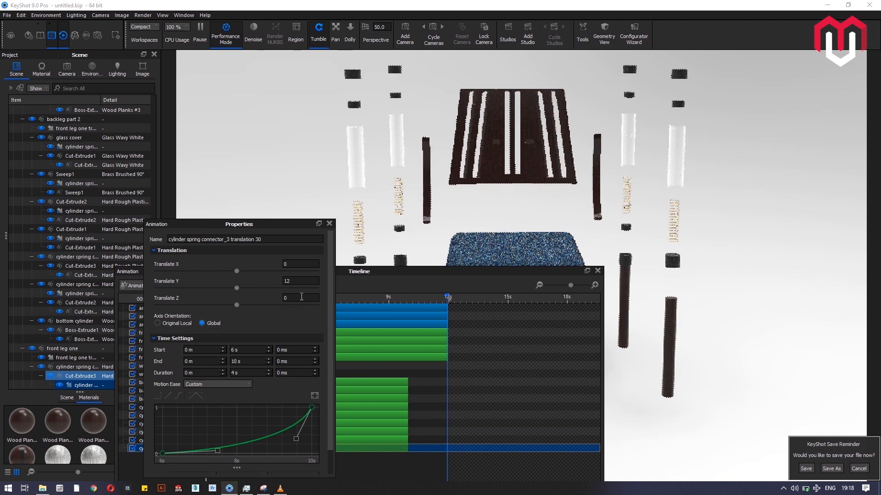
{"action": "left_click_drag", "start_coordinate": [294, 281], "coordinate": [277, 280]}
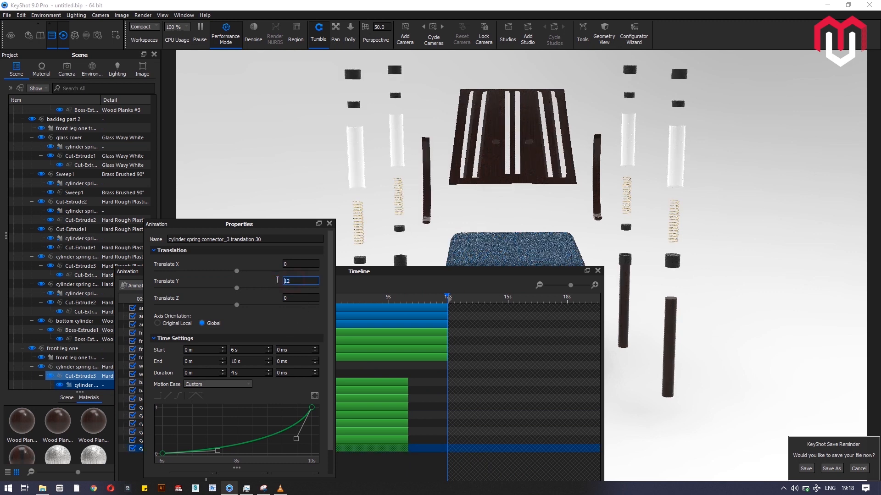
{"action": "type", "text": "8"}
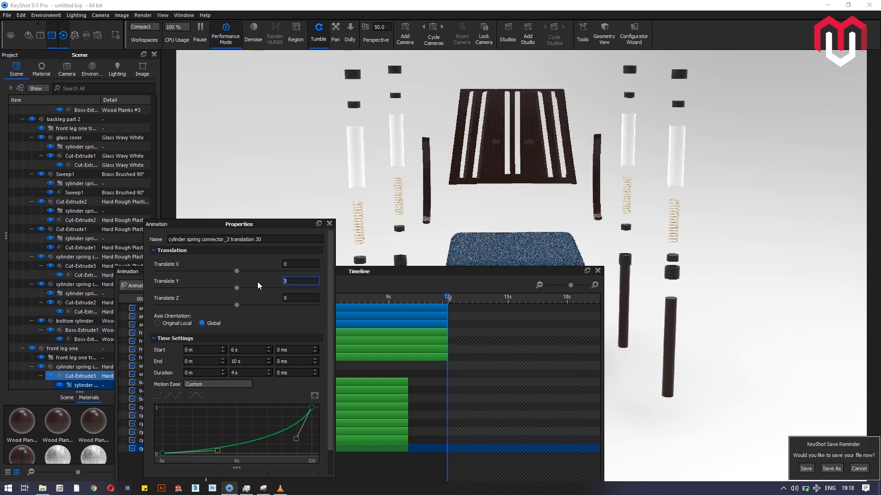
{"action": "key", "text": "BackSpace"}
{"action": "type", "text": "6"}
{"action": "key", "text": "BackSpace"}
{"action": "type", "text": "5"}
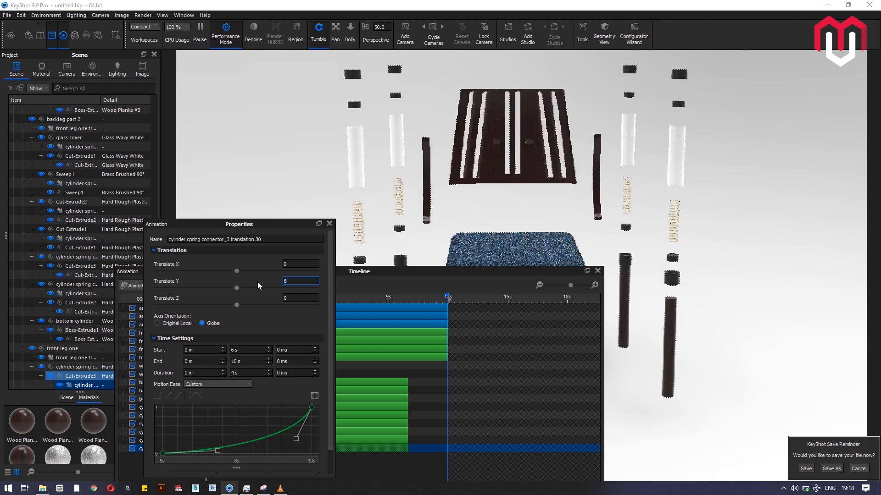
{"action": "left_click", "coordinate": [329, 223]}
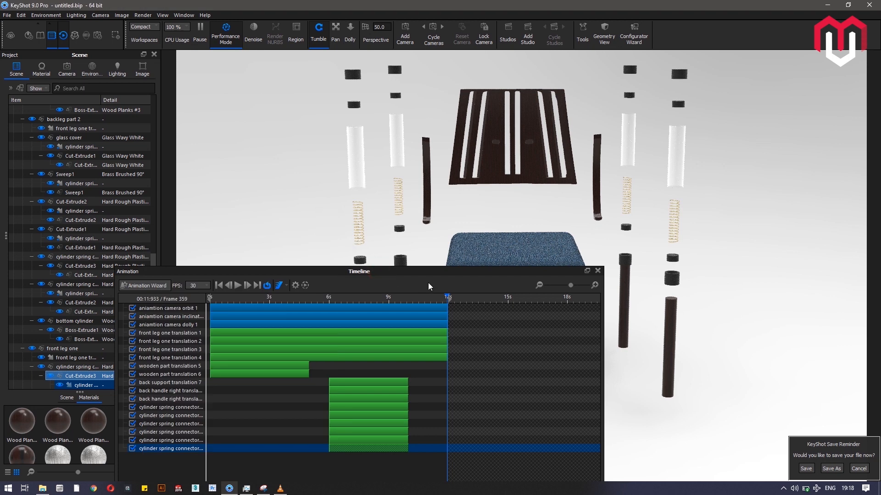
Copy the translation animation of the Cut-Extrude3 connector in front leg one
{"action": "left_click_drag", "start_coordinate": [372, 271], "coordinate": [486, 333]}
{"action": "right_click", "coordinate": [84, 387]}
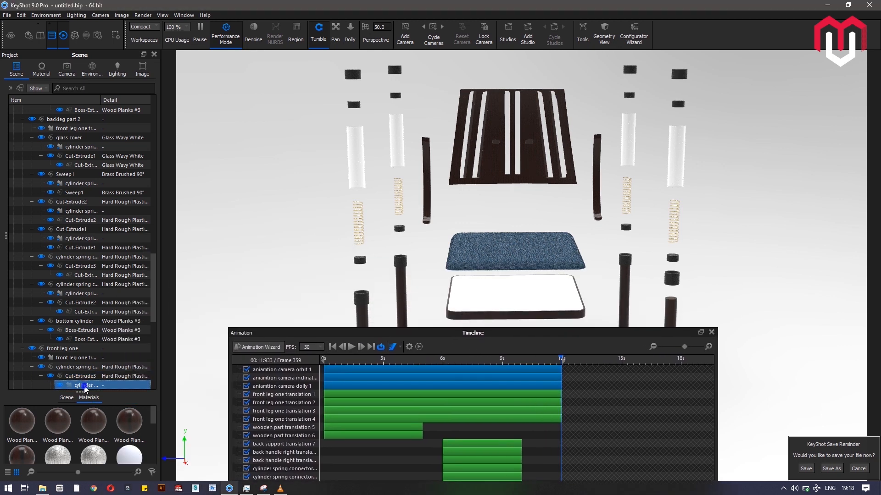
{"action": "left_click", "coordinate": [116, 402]}
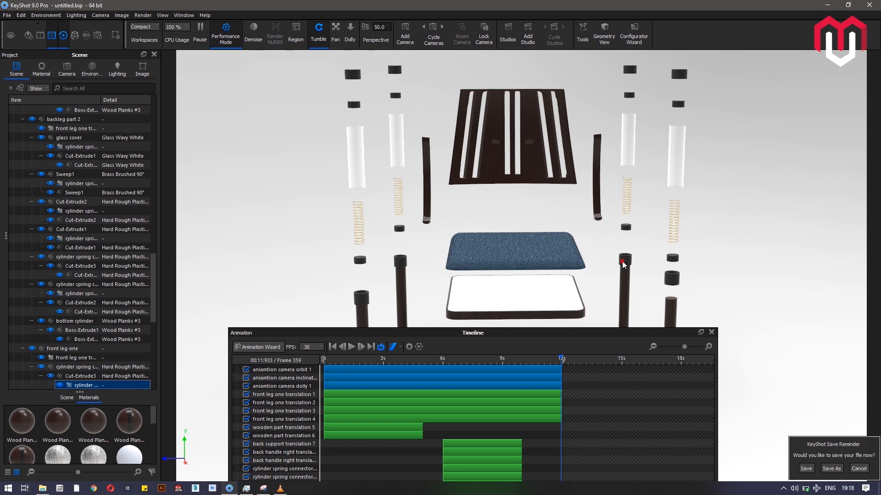
Paste the copied translation as a linked animation onto the Cut-Extrude3 cylinder spring connector group in back leg part 1
{"action": "left_click", "coordinate": [623, 262]}
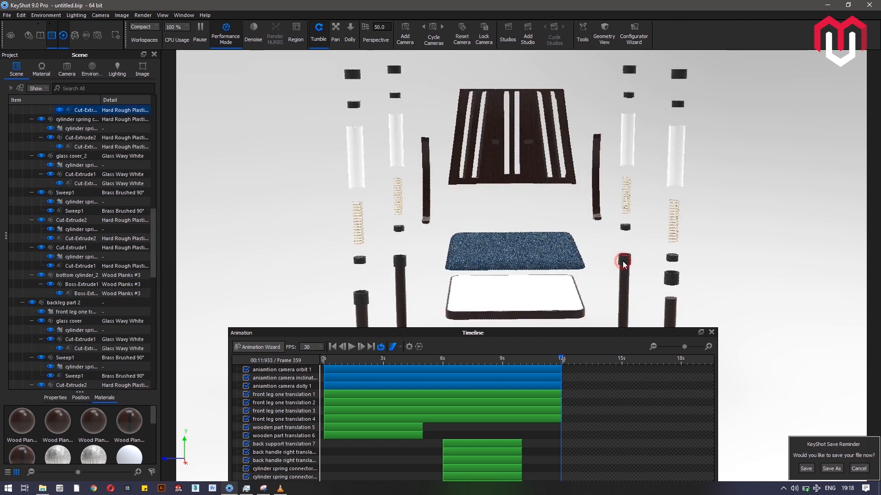
{"action": "scroll", "coordinate": [101, 147], "scroll_direction": "up", "scroll_amount": 2}
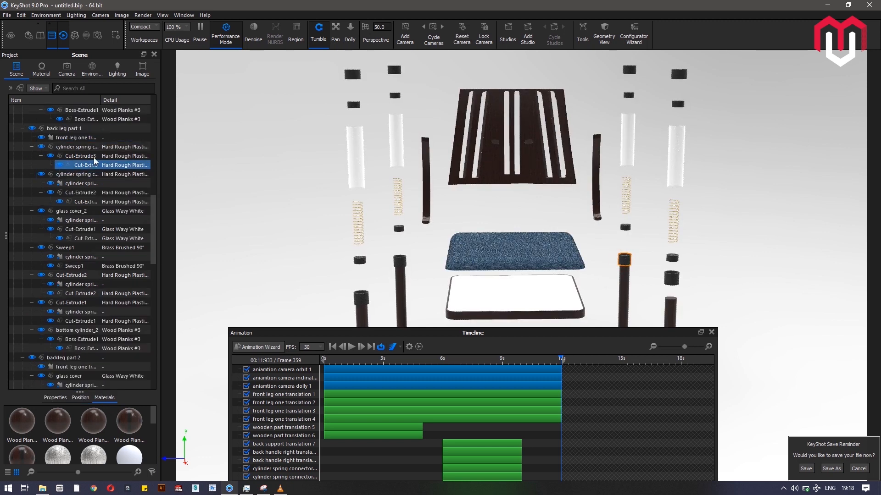
{"action": "left_click", "coordinate": [92, 146]}
{"action": "right_click", "coordinate": [94, 147]}
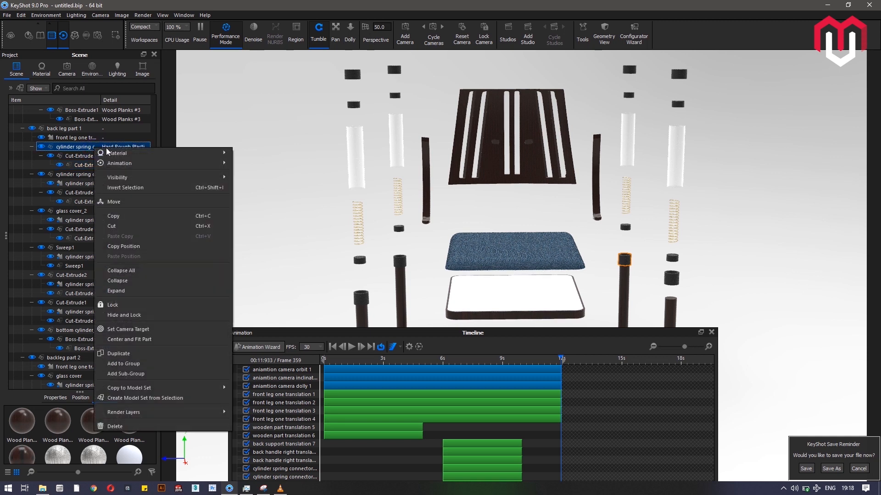
{"action": "mouse_move", "coordinate": [197, 164]}
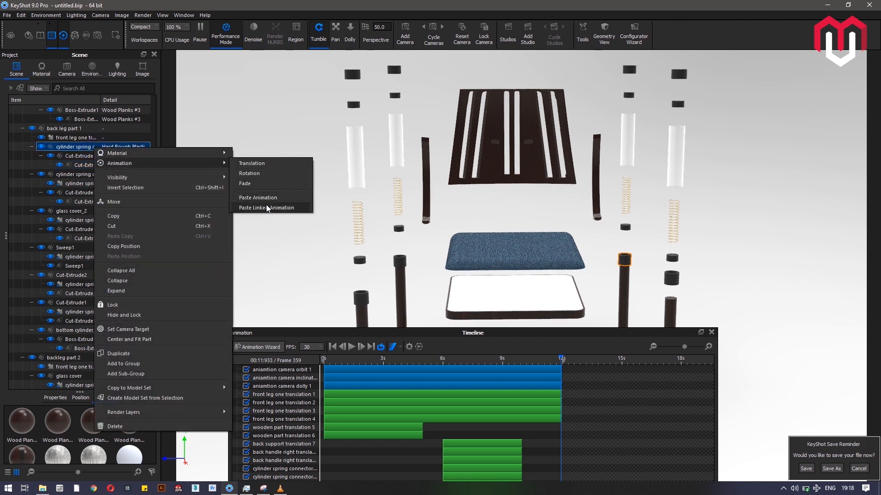
{"action": "left_click", "coordinate": [266, 205]}
Paste the linked translation onto the Cut-Extrude3 cylinder spring connector group in backleg part 2
{"action": "left_click", "coordinate": [399, 260]}
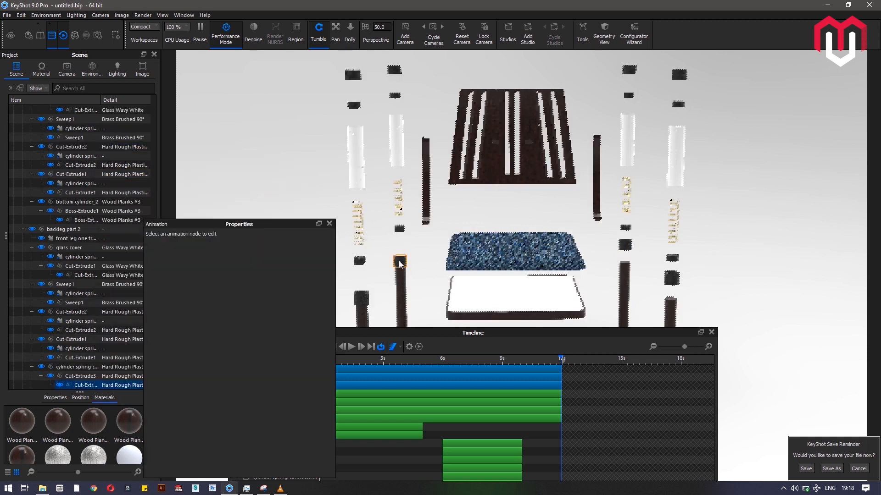
{"action": "left_click", "coordinate": [79, 376]}
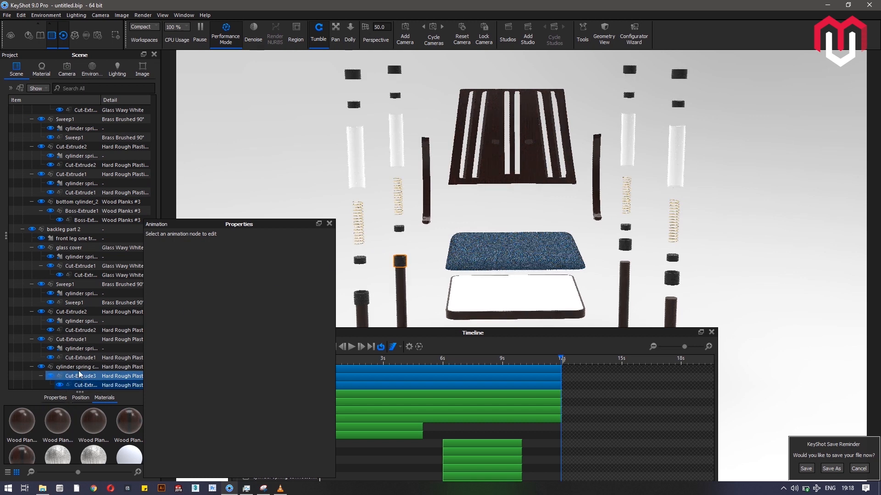
{"action": "right_click", "coordinate": [79, 367]}
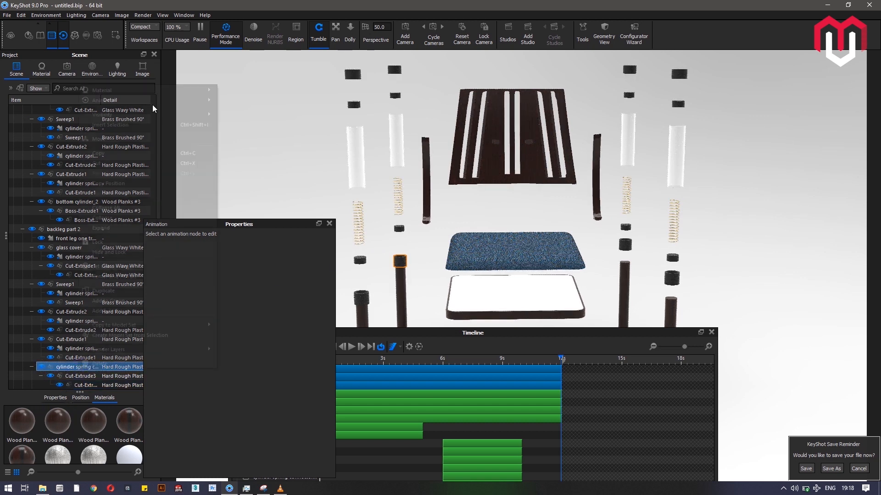
{"action": "mouse_move", "coordinate": [174, 100]}
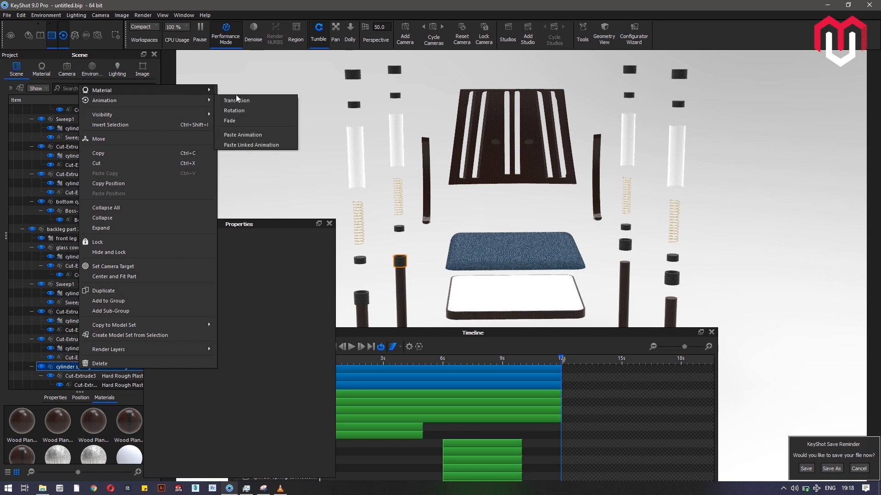
{"action": "left_click", "coordinate": [260, 144]}
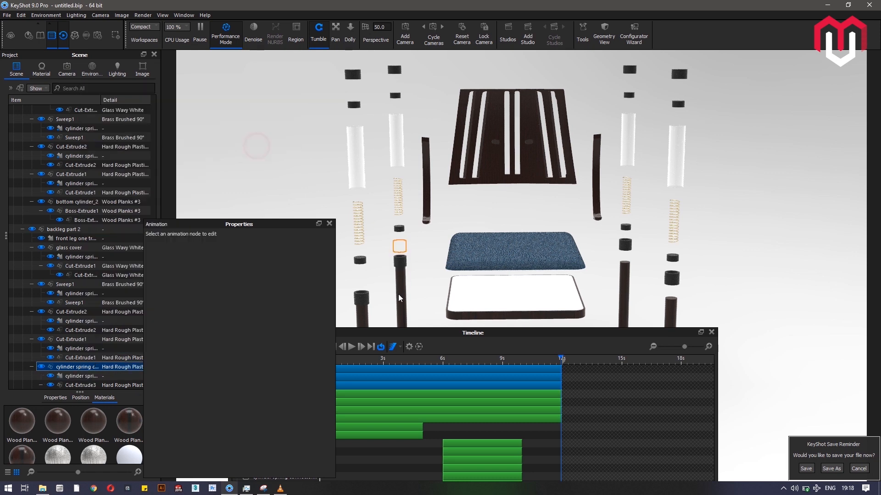
Paste the linked translation onto the Cut-Extrude3 cylinder spring connector group in front leg part 2 and close the animation properties
{"action": "left_click", "coordinate": [364, 295]}
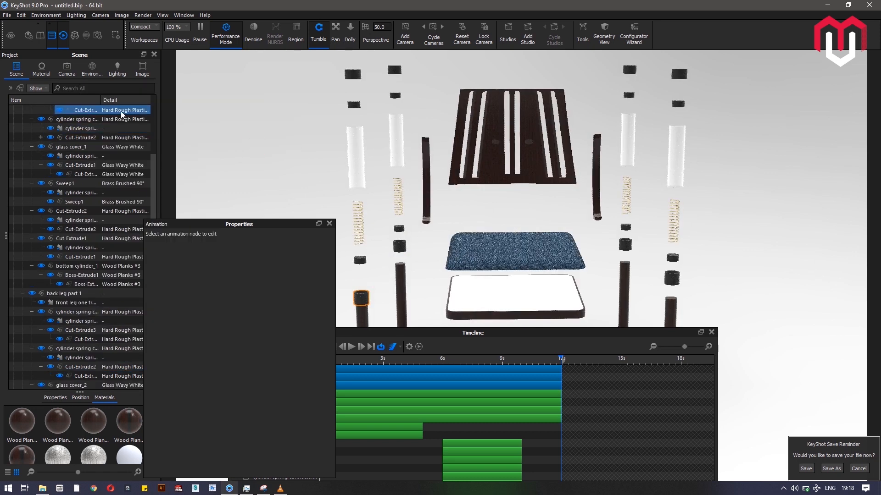
{"action": "scroll", "coordinate": [120, 150], "scroll_direction": "up", "scroll_amount": 1}
{"action": "scroll", "coordinate": [110, 151], "scroll_direction": "up", "scroll_amount": 2}
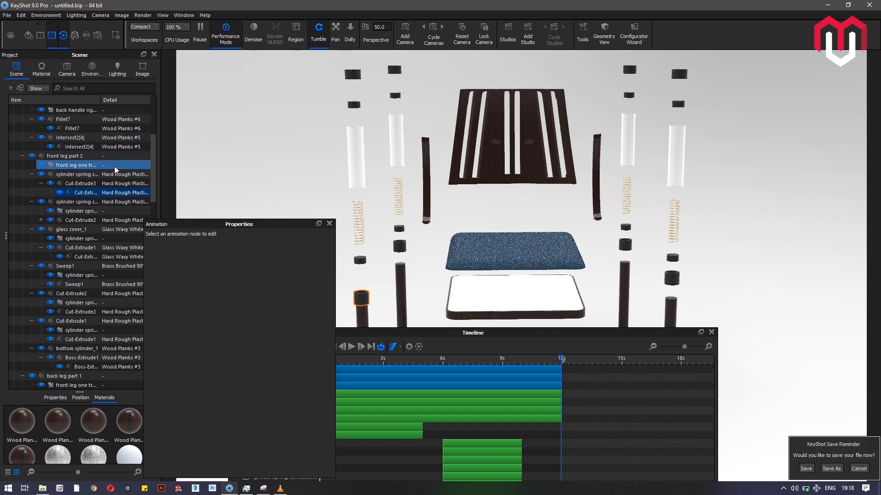
{"action": "left_click", "coordinate": [69, 175]}
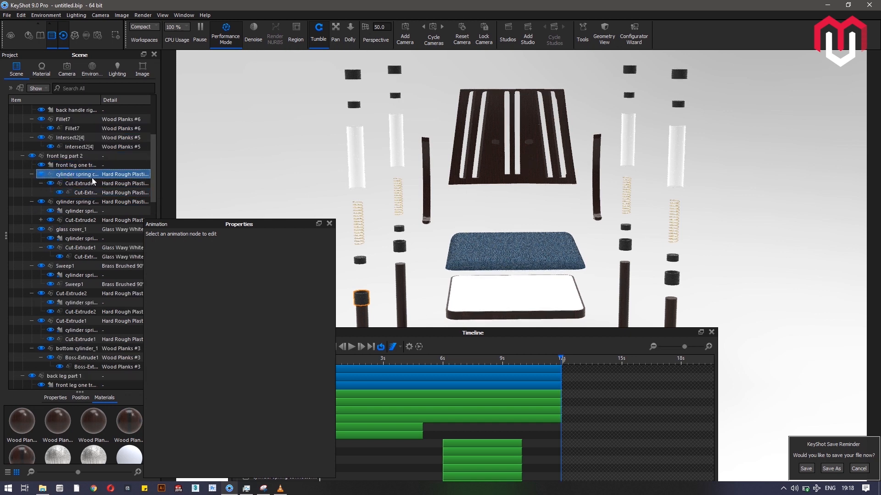
{"action": "right_click", "coordinate": [100, 176]}
{"action": "mouse_move", "coordinate": [147, 189]}
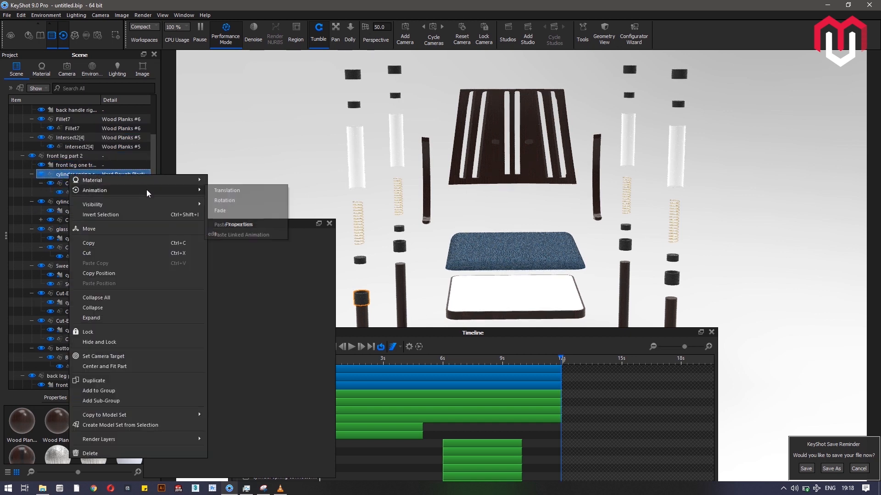
{"action": "left_click", "coordinate": [243, 235]}
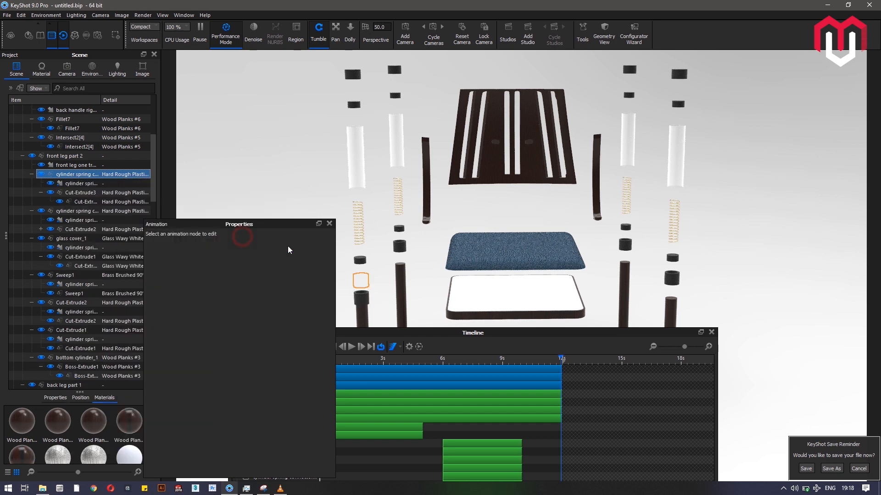
{"action": "left_click", "coordinate": [329, 224]}
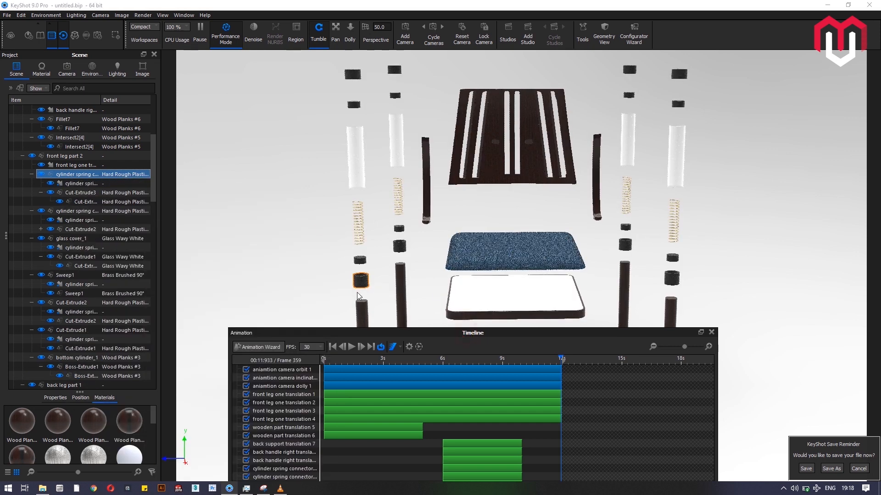
Inspect the timeline's animation tracks and the properties of front leg one translation 3 and cylinder spring connector_3 translation 14
{"action": "left_click_drag", "start_coordinate": [473, 332], "coordinate": [403, 305]}
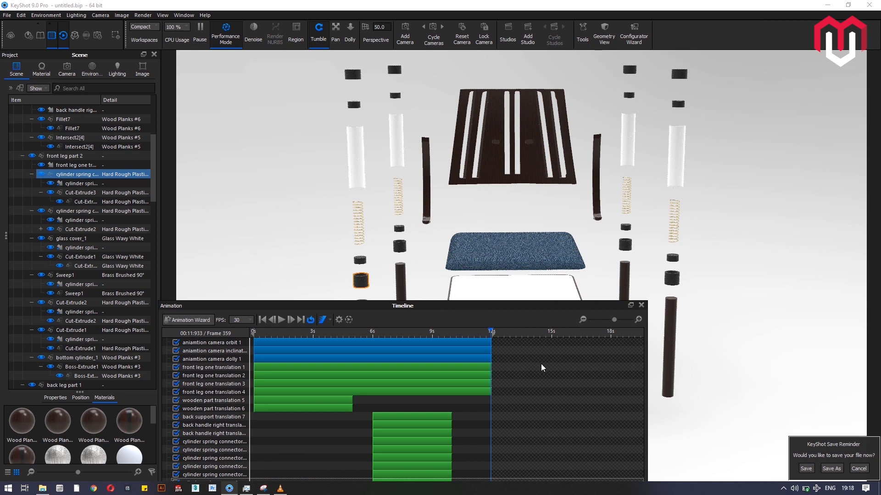
{"action": "double_click", "coordinate": [556, 386]}
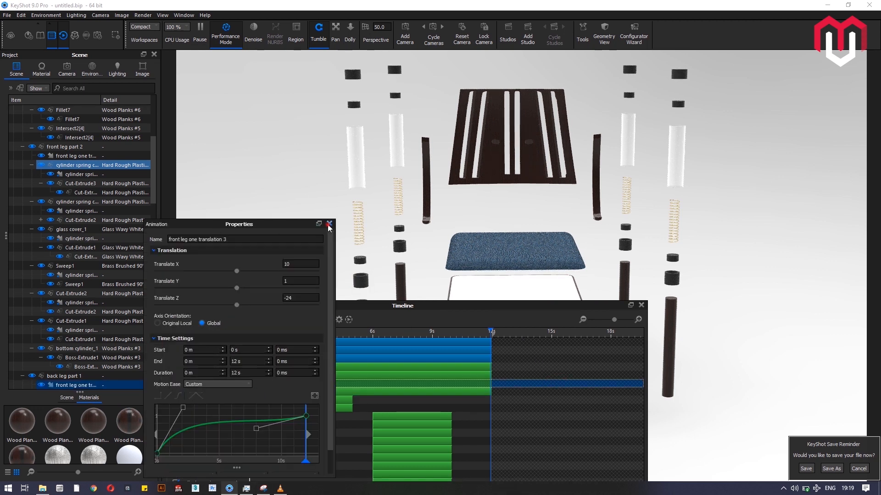
{"action": "left_click", "coordinate": [329, 224]}
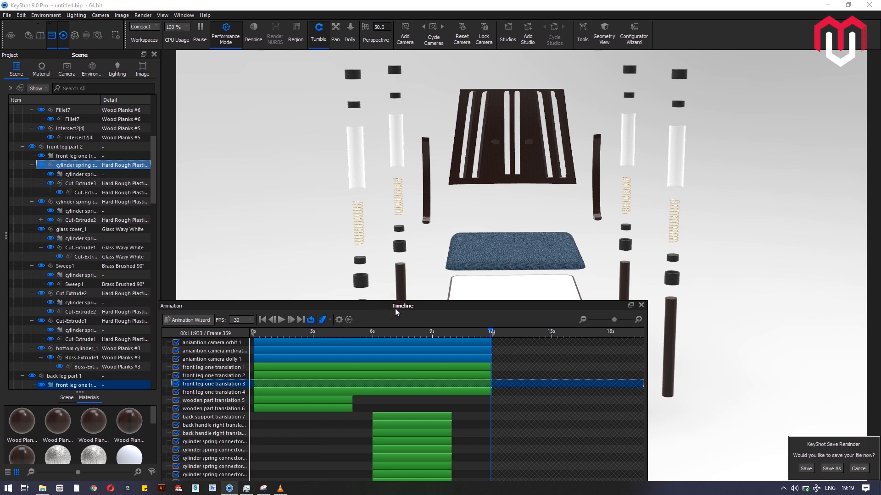
{"action": "left_click_drag", "start_coordinate": [395, 308], "coordinate": [515, 402]}
{"action": "left_click_drag", "start_coordinate": [431, 428], "coordinate": [484, 295]}
{"action": "left_click_drag", "start_coordinate": [374, 235], "coordinate": [378, 243]}
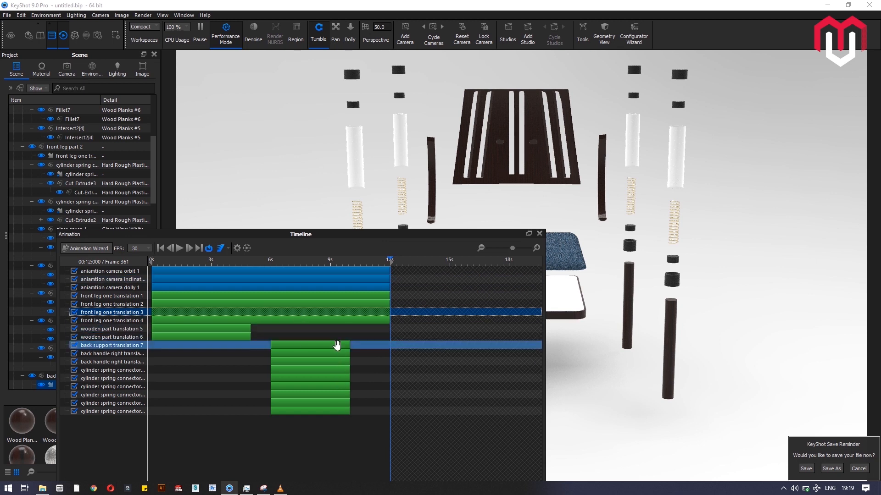
{"action": "double_click", "coordinate": [297, 377]}
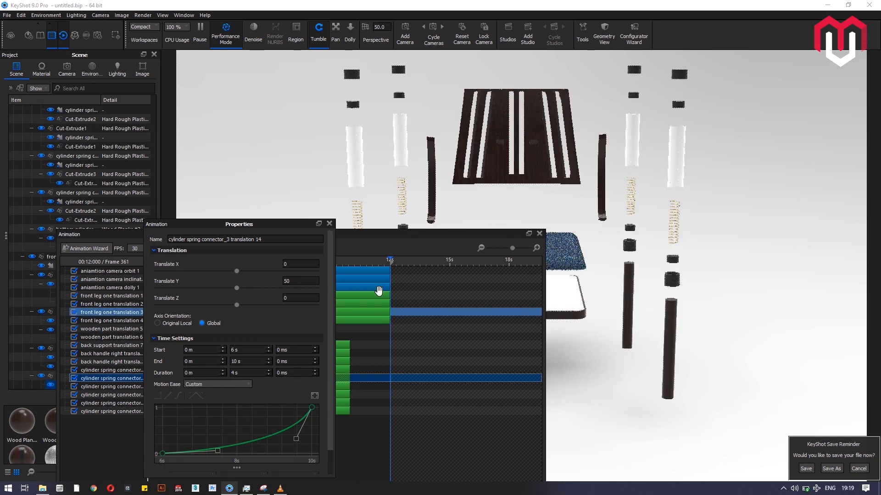
{"action": "left_click", "coordinate": [330, 225]}
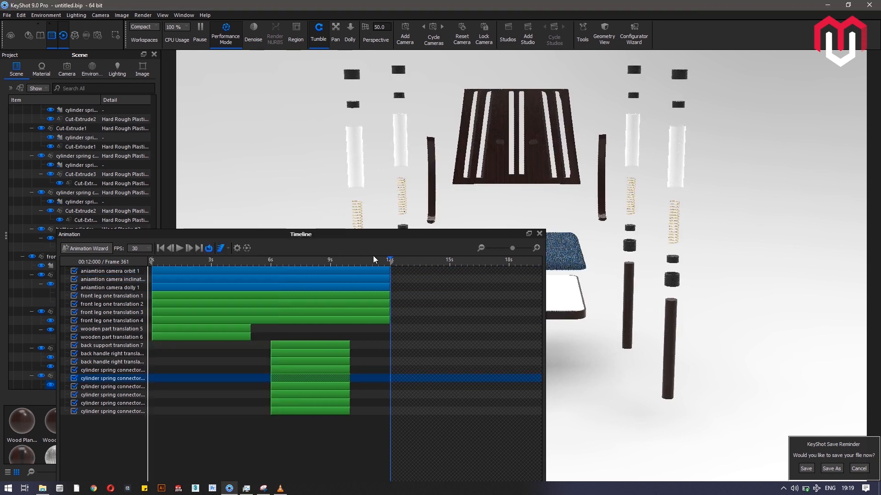
Move the timeline clear of the chair and scrub the animation from about 9.6 s to 12 s to check the explosion
{"action": "left_click_drag", "start_coordinate": [380, 232], "coordinate": [460, 390]}
{"action": "left_click", "coordinate": [434, 406]}
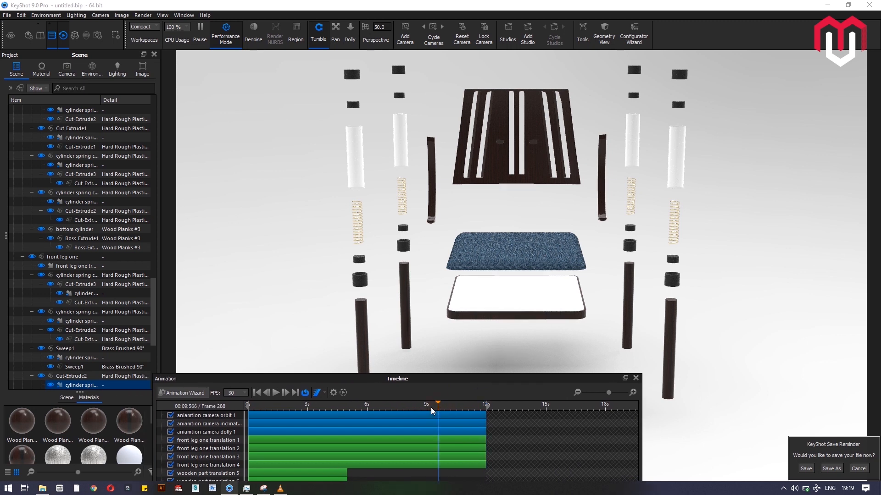
{"action": "left_click", "coordinate": [438, 406]}
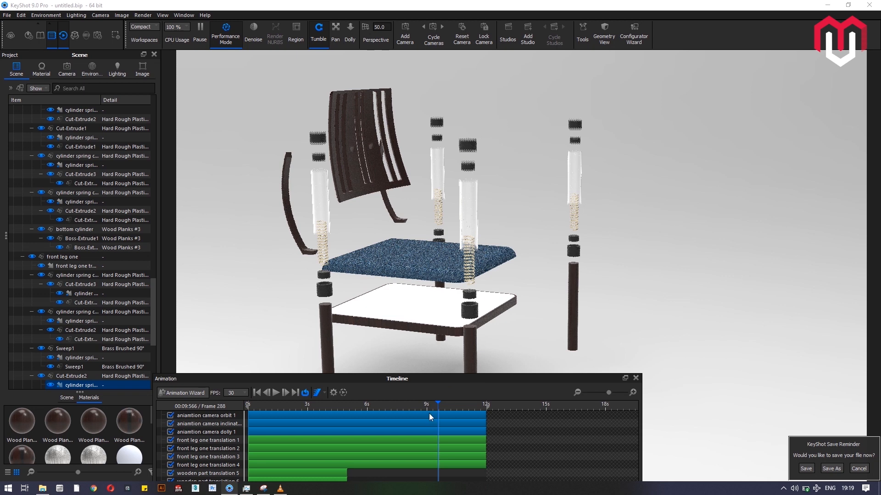
{"action": "left_click_drag", "start_coordinate": [442, 405], "coordinate": [486, 405]}
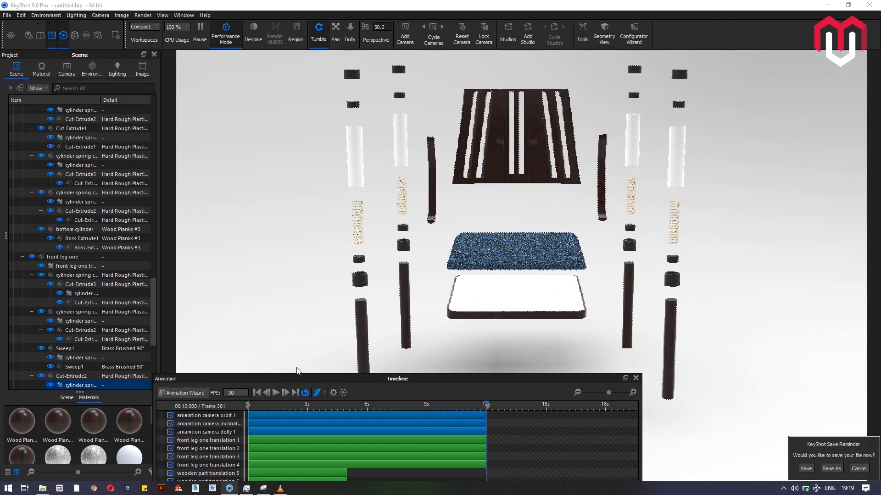
Review the frame rate choices and the motion blur options for the animation, and close the timeline
{"action": "left_click", "coordinate": [244, 393]}
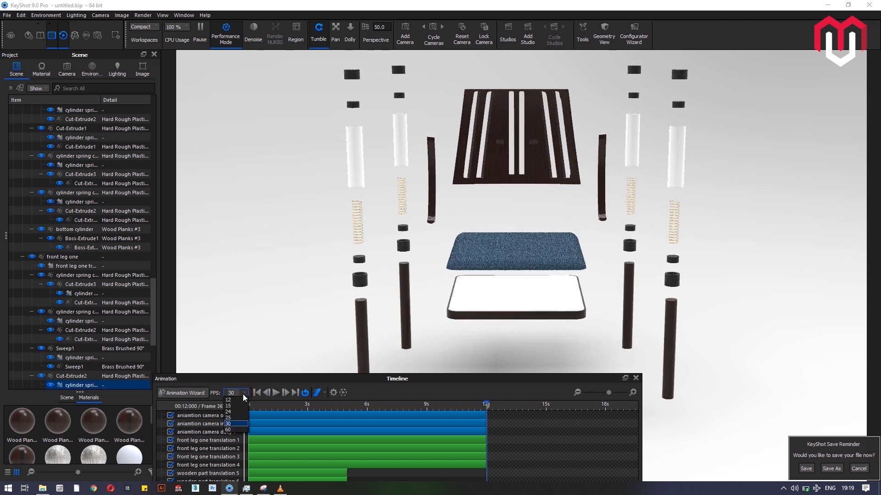
{"action": "left_click", "coordinate": [244, 394]}
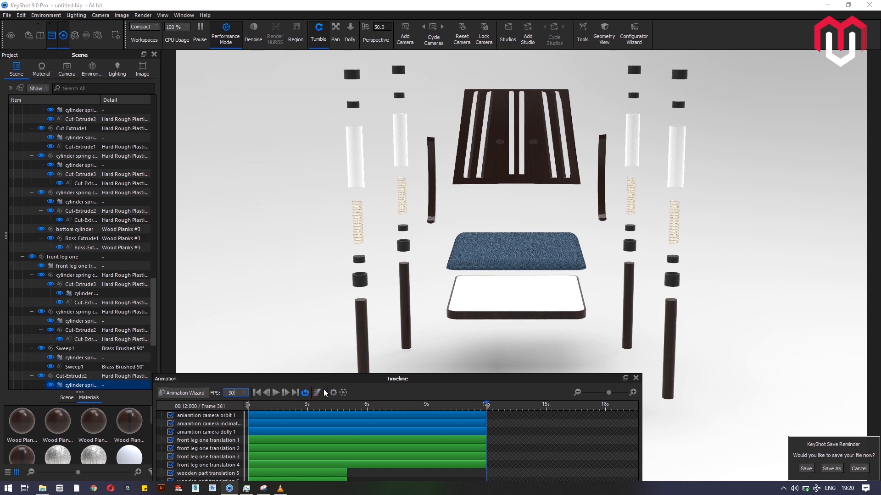
{"action": "left_click", "coordinate": [318, 393]}
{"action": "left_click", "coordinate": [324, 393]}
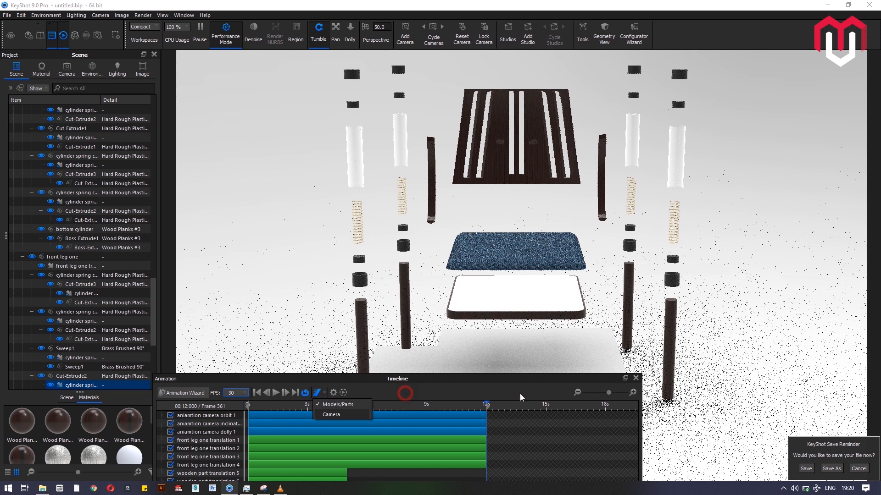
{"action": "left_click", "coordinate": [637, 377]}
{"action": "left_click", "coordinate": [636, 379]}
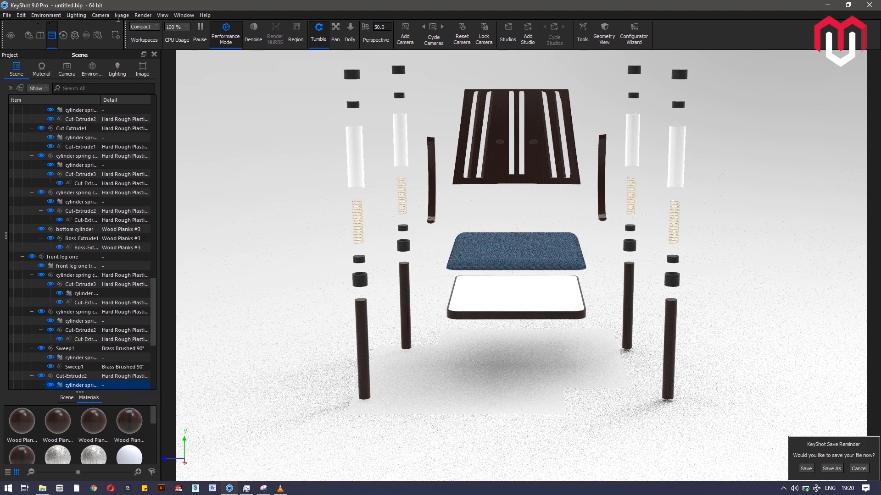
Show the lighting settings and turn off Performance Mode
{"action": "left_click", "coordinate": [145, 15]}
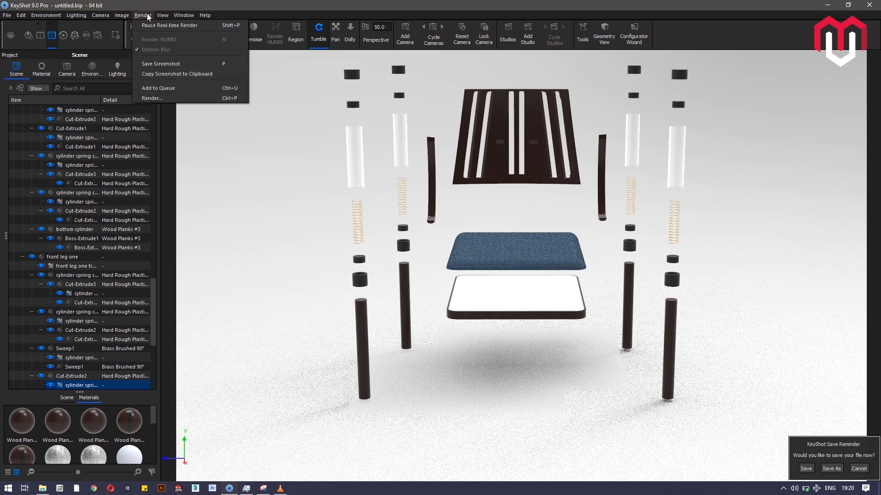
{"action": "left_click", "coordinate": [210, 155]}
{"action": "left_click", "coordinate": [120, 70]}
{"action": "left_click", "coordinate": [223, 35]}
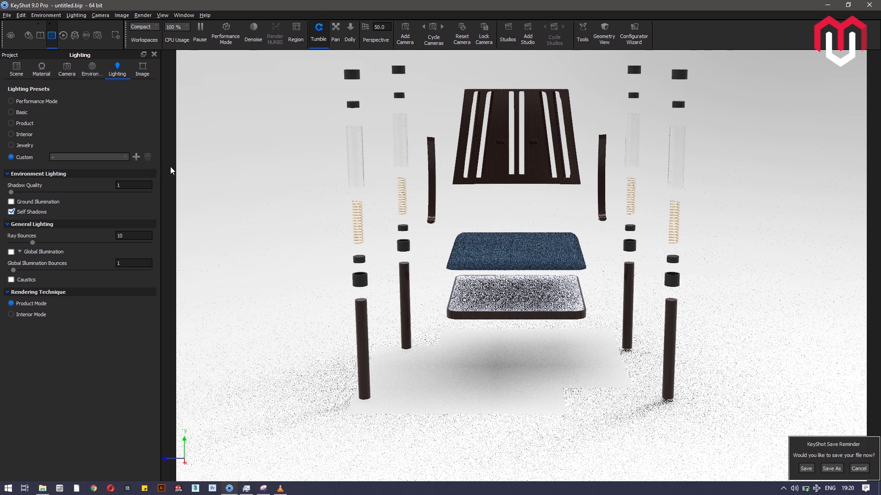
Reopen the animation timeline, turn off motion blur and close the timeline
{"action": "key", "text": "a"}
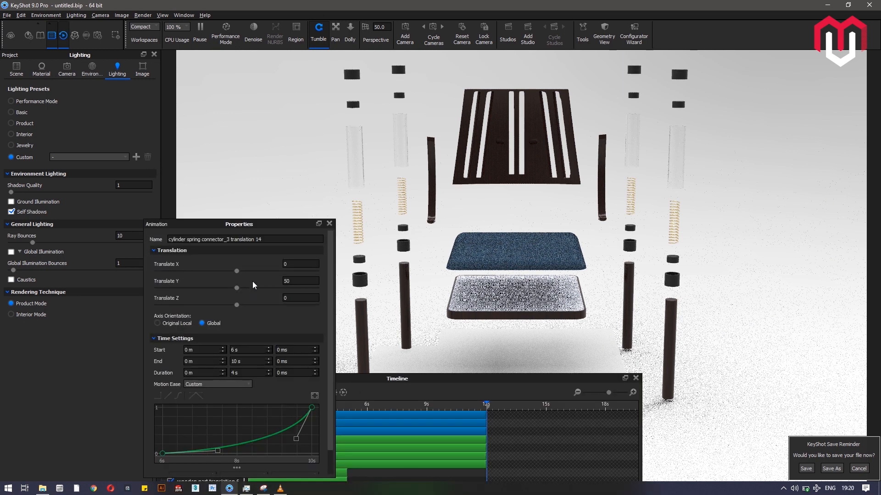
{"action": "left_click", "coordinate": [329, 224]}
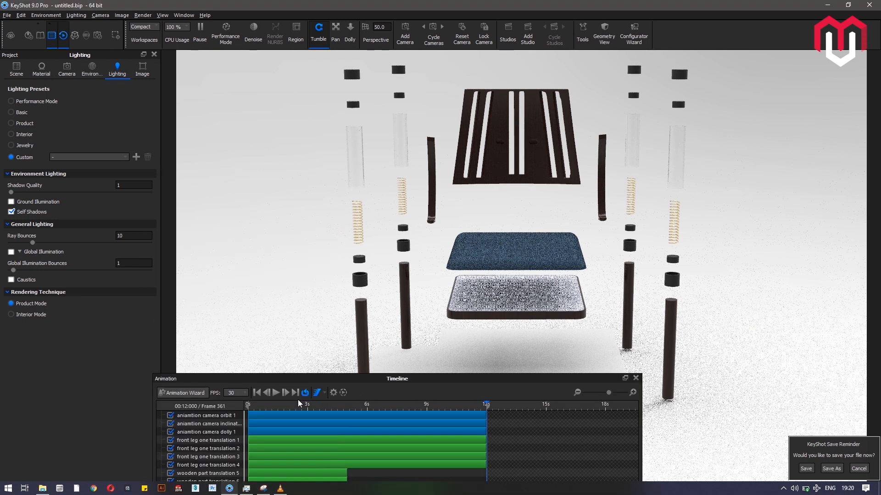
{"action": "left_click", "coordinate": [314, 395]}
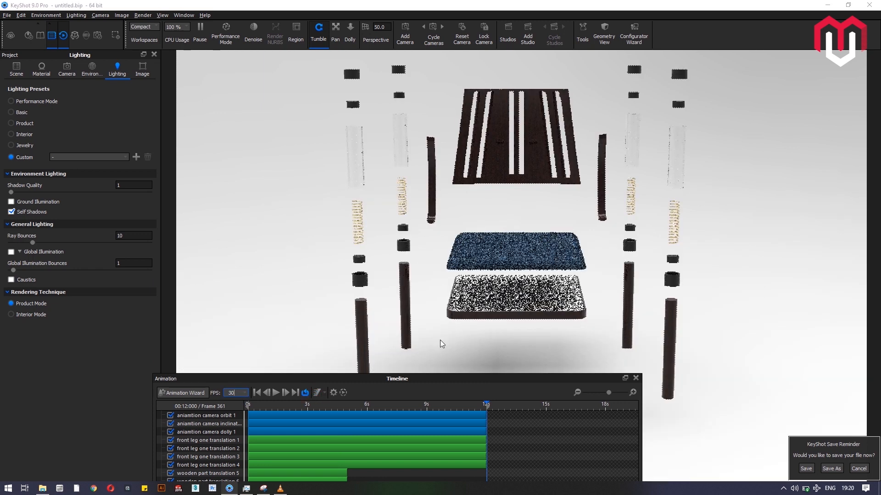
{"action": "left_click", "coordinate": [636, 379]}
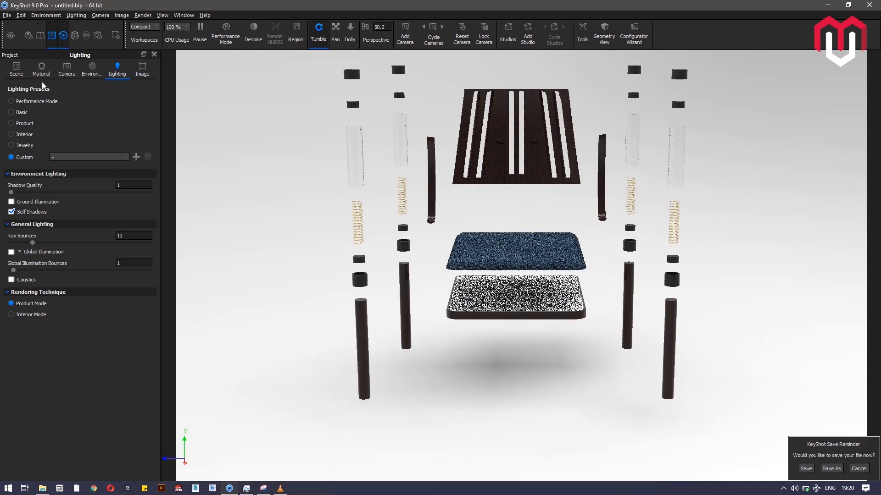
Raise the environment shadow quality to 4.988 and enable Ground Illumination and Global Illumination
{"action": "left_click_drag", "start_coordinate": [10, 194], "coordinate": [38, 194]}
{"action": "left_click_drag", "start_coordinate": [95, 187], "coordinate": [149, 192]}
{"action": "left_click", "coordinate": [11, 202]}
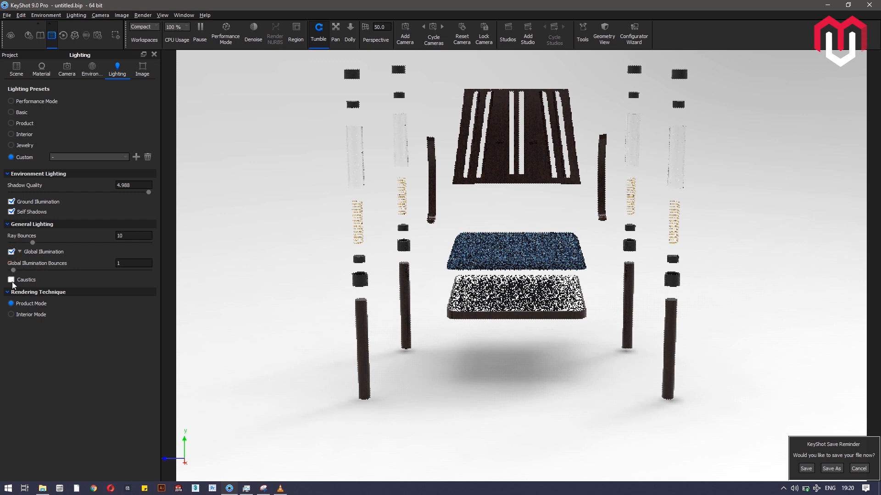
Set the ray bounces to 26 and the global illumination bounces to 15
{"action": "left_click_drag", "start_coordinate": [32, 243], "coordinate": [59, 247]}
{"action": "left_click", "coordinate": [21, 253]}
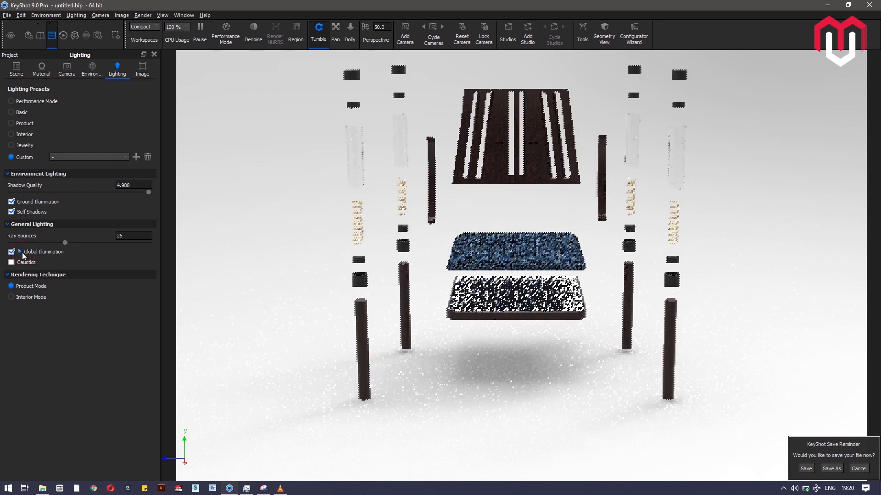
{"action": "left_click", "coordinate": [22, 252]}
{"action": "left_click_drag", "start_coordinate": [17, 270], "coordinate": [44, 270]}
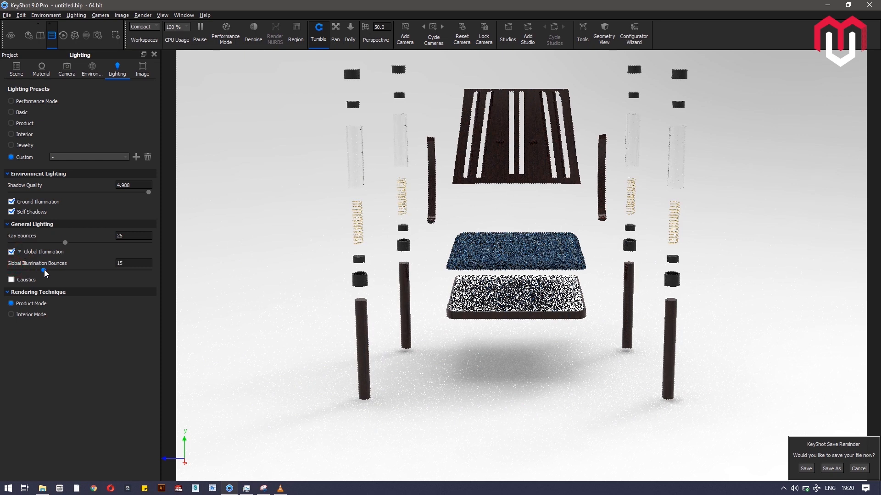
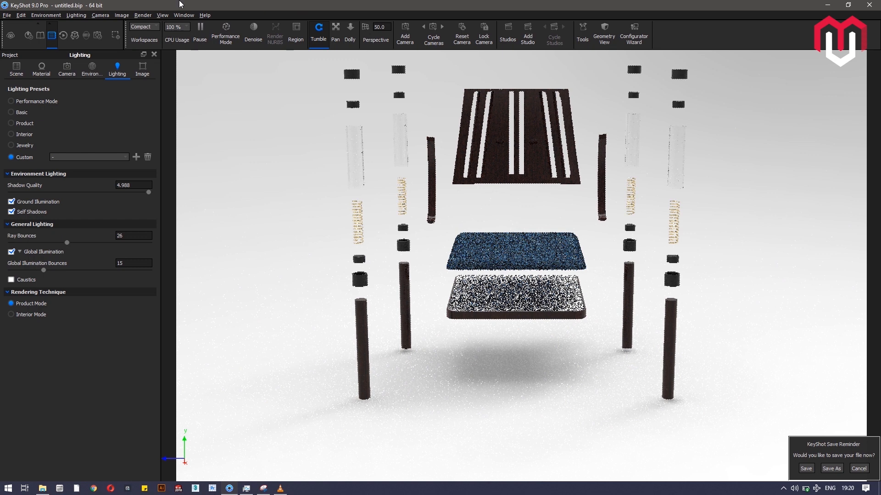
Open the render settings for the animation and turn off Video Output, leaving only Frames Output
{"action": "left_click", "coordinate": [142, 16]}
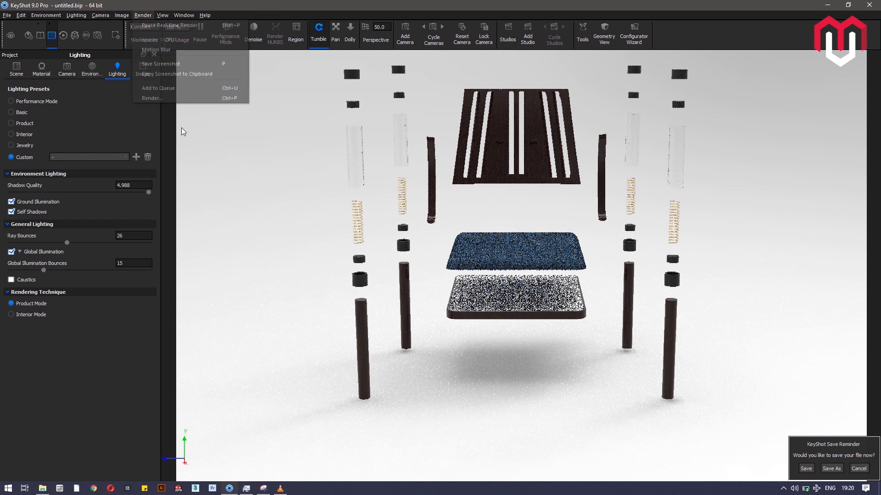
{"action": "left_click", "coordinate": [156, 98]}
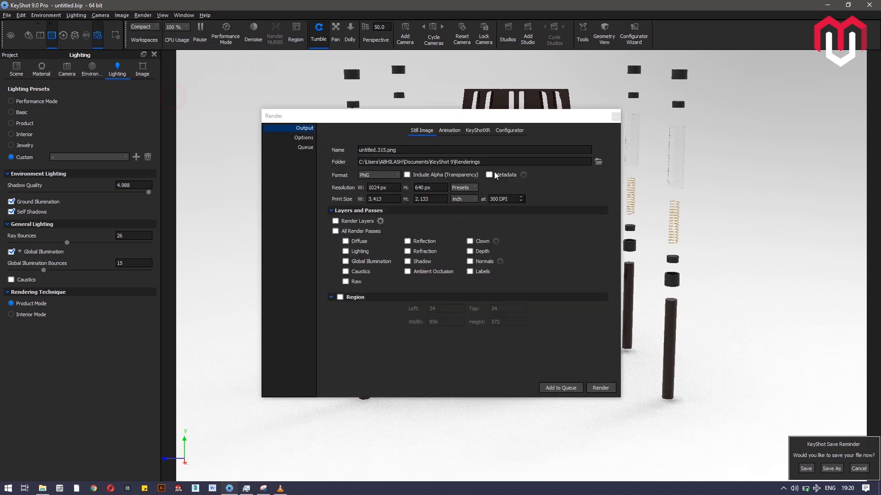
{"action": "left_click", "coordinate": [447, 131]}
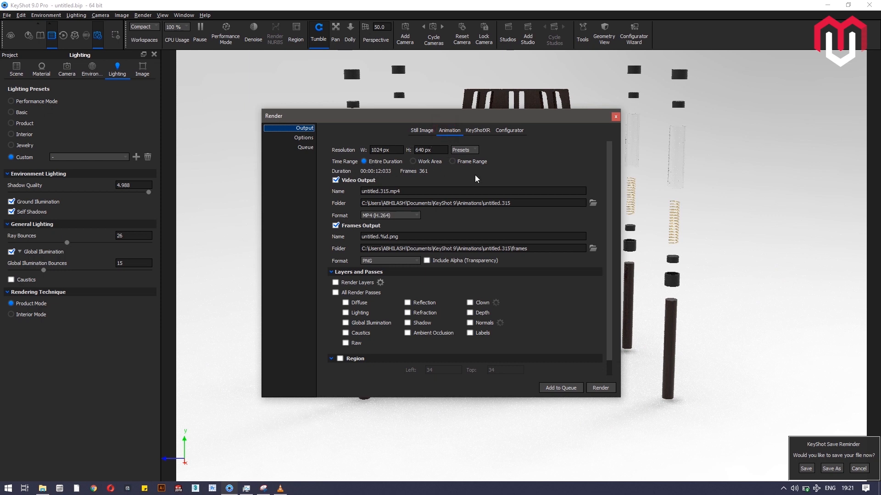
{"action": "left_click", "coordinate": [336, 179]}
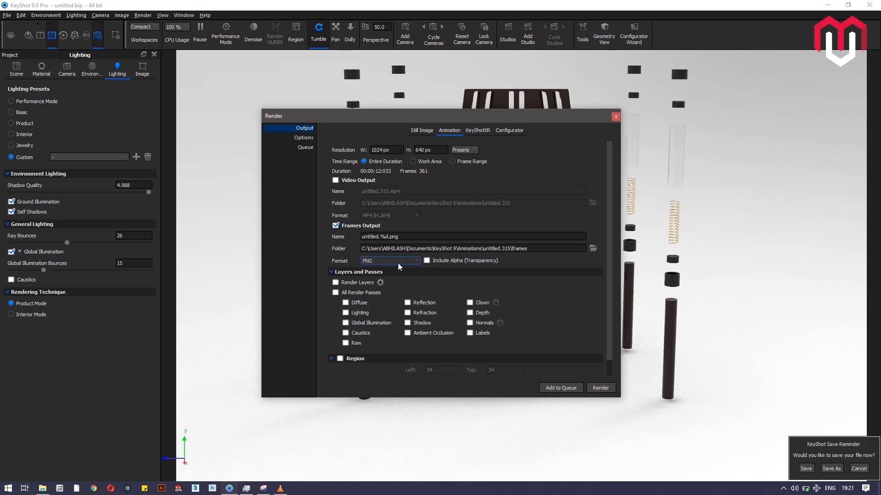
Include Render Layers and All Render Passes in the animation's frame output
{"action": "left_click", "coordinate": [333, 284]}
{"action": "left_click", "coordinate": [334, 283]}
{"action": "left_click", "coordinate": [335, 293]}
{"action": "left_click", "coordinate": [335, 283]}
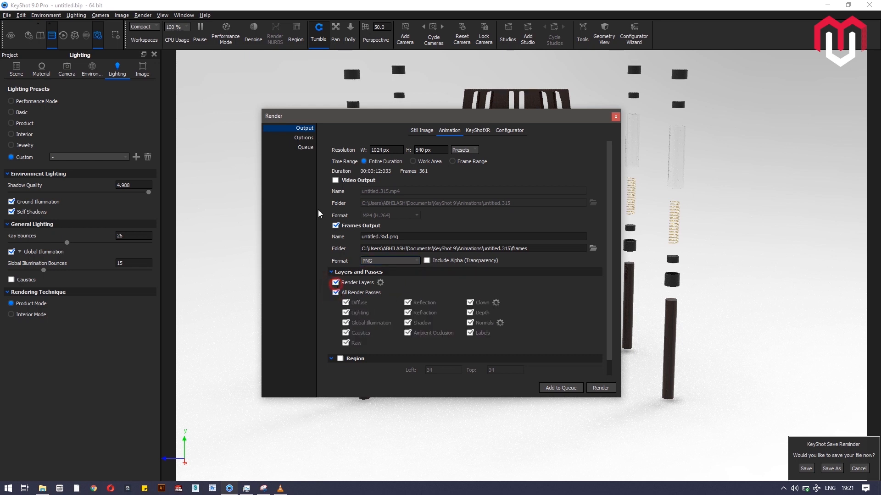
Examine the render quality sample options for the animation and still image outputs, and close the render settings
{"action": "left_click", "coordinate": [304, 138]}
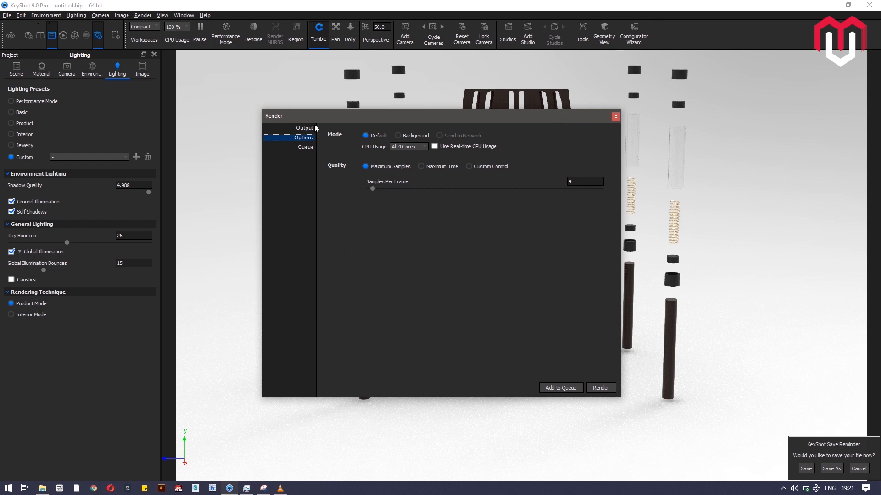
{"action": "left_click", "coordinate": [304, 129]}
{"action": "left_click", "coordinate": [423, 131]}
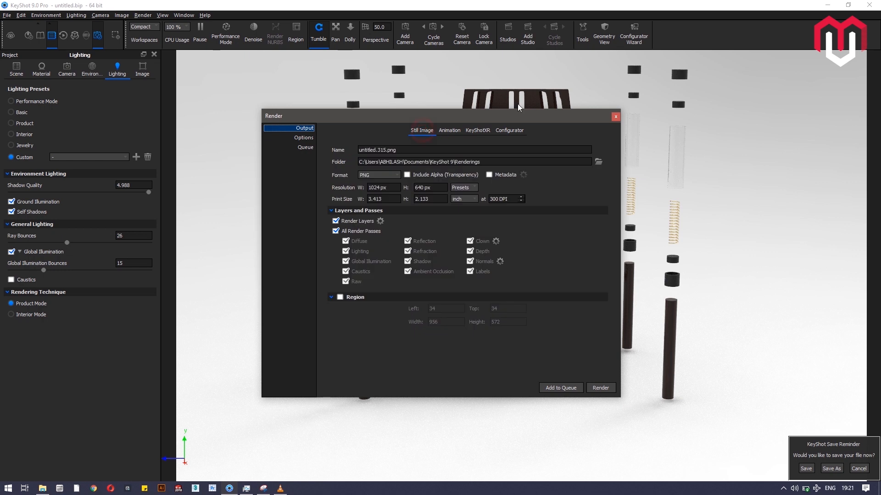
{"action": "left_click_drag", "start_coordinate": [526, 117], "coordinate": [416, 159]}
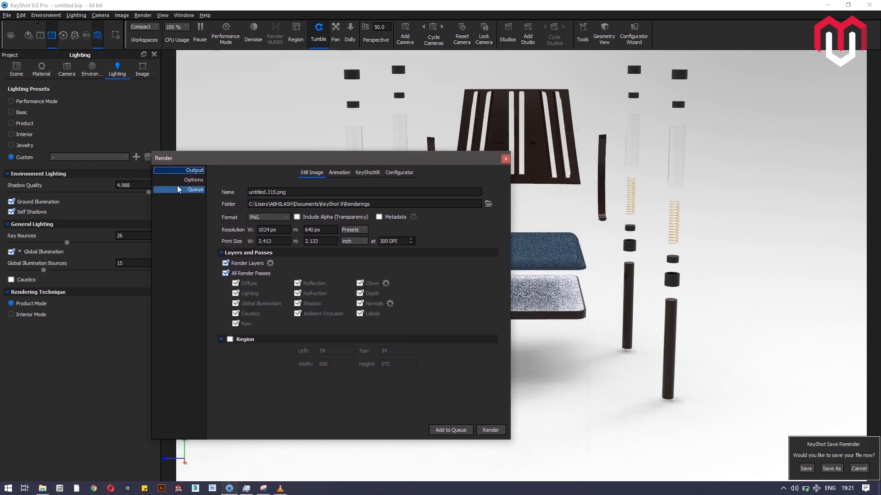
{"action": "left_click", "coordinate": [188, 181]}
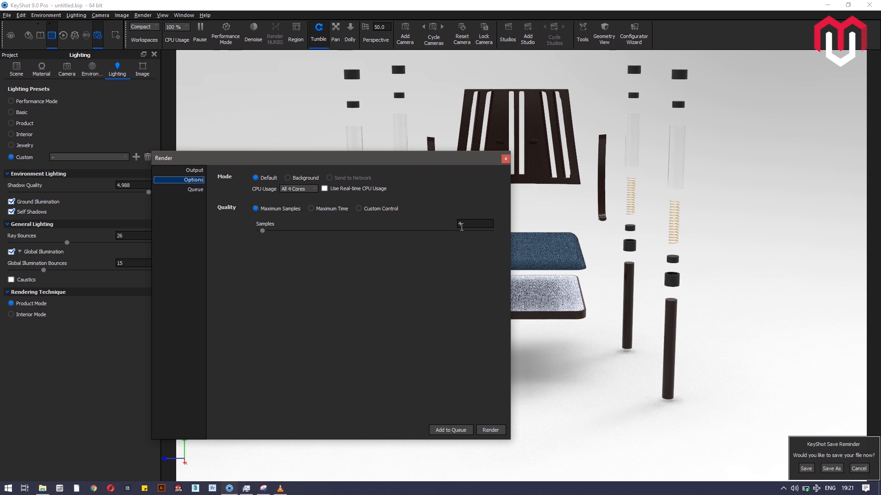
{"action": "double_click", "coordinate": [466, 227]}
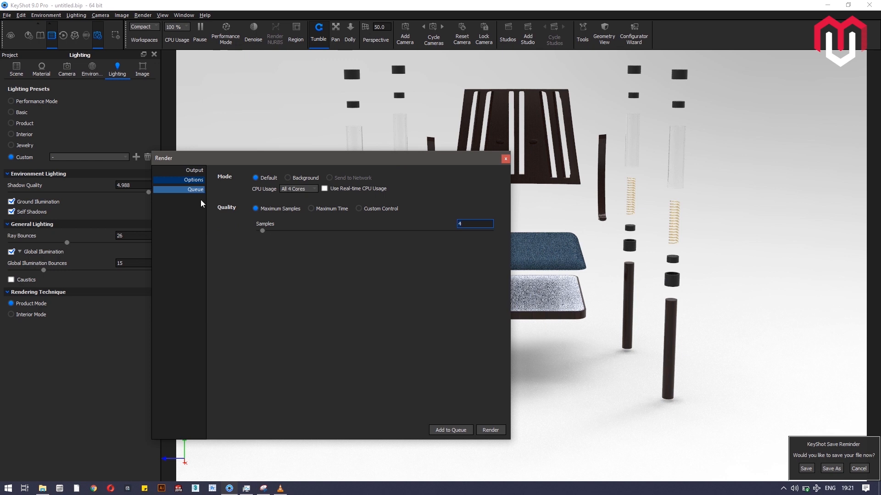
{"action": "left_click", "coordinate": [193, 171]}
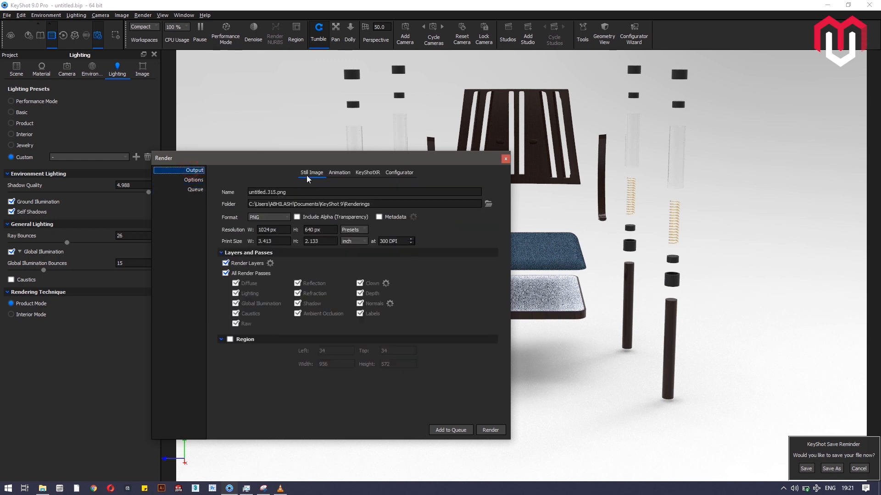
{"action": "left_click", "coordinate": [183, 180]}
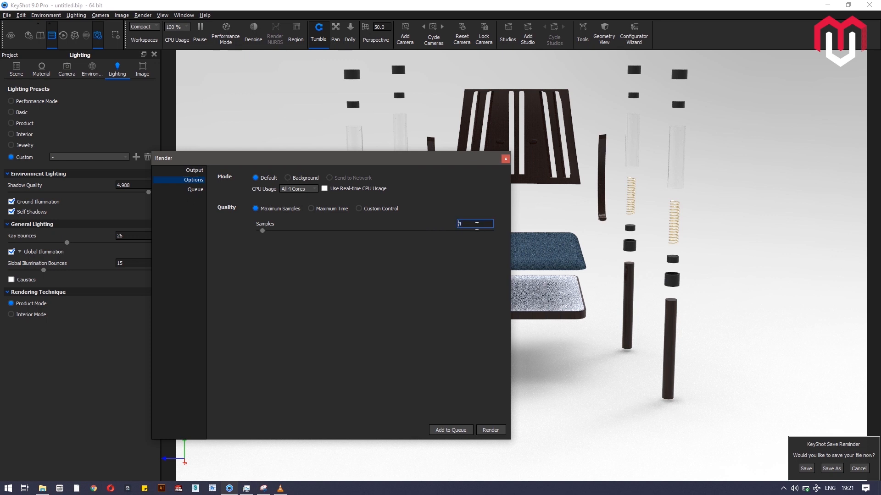
{"action": "left_click", "coordinate": [195, 171]}
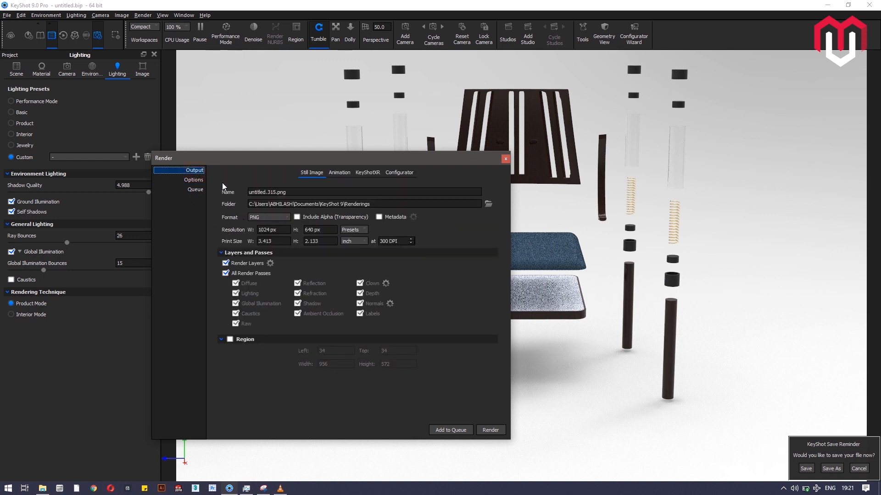
{"action": "left_click", "coordinate": [349, 172]}
{"action": "left_click", "coordinate": [505, 159]}
Reopen the animation timeline, scrub through the chair explosion from near the start to frame 296, and close the timeline and the program
{"action": "left_click", "coordinate": [496, 411]}
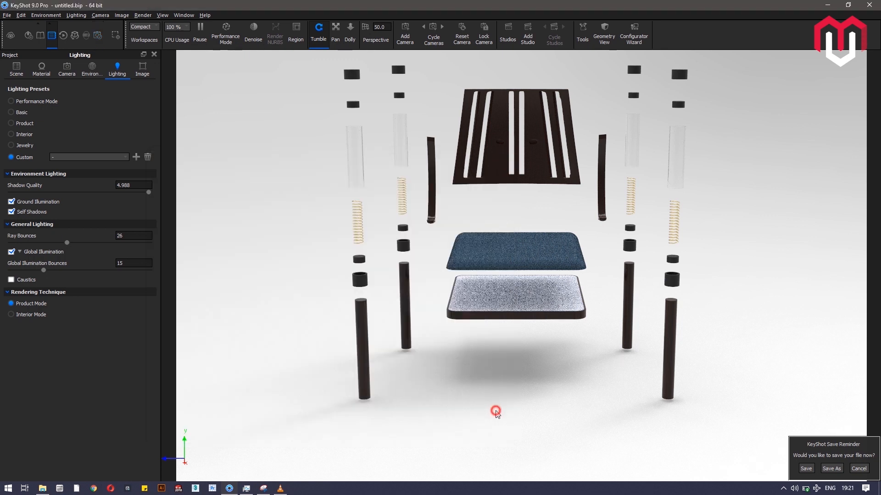
{"action": "key", "text": "a"}
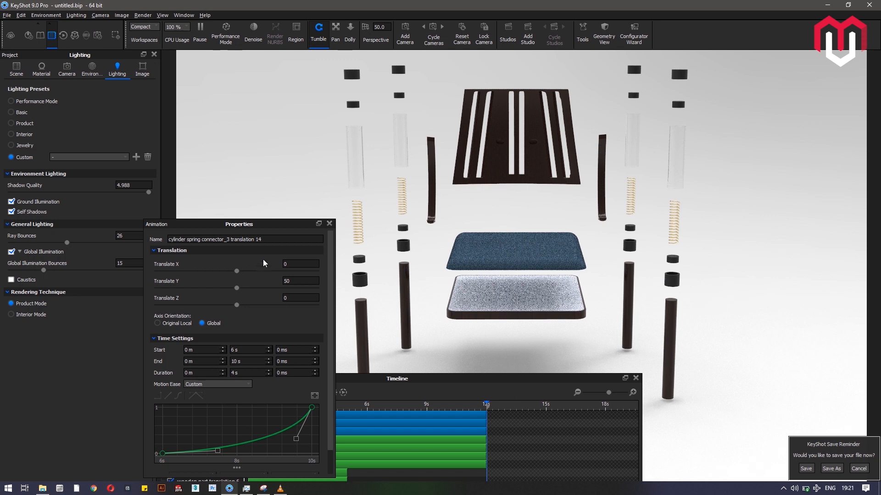
{"action": "left_click", "coordinate": [329, 224]}
{"action": "left_click", "coordinate": [285, 404]}
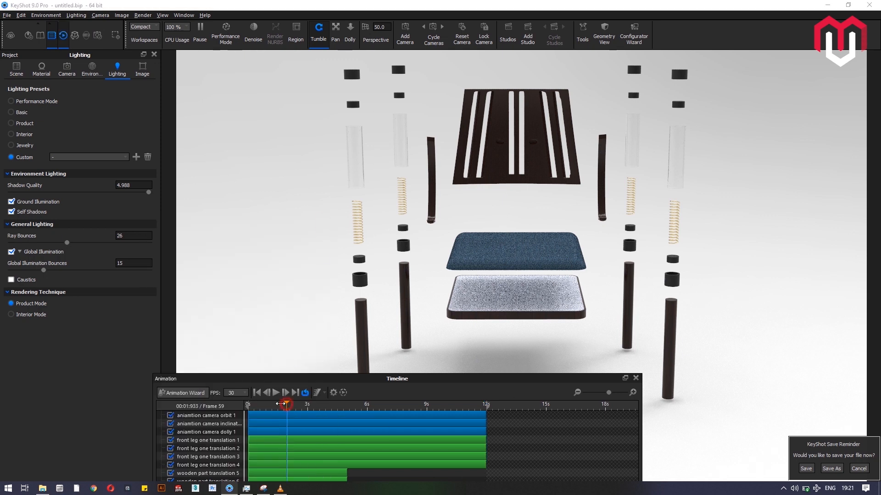
{"action": "left_click_drag", "start_coordinate": [281, 404], "coordinate": [258, 403]}
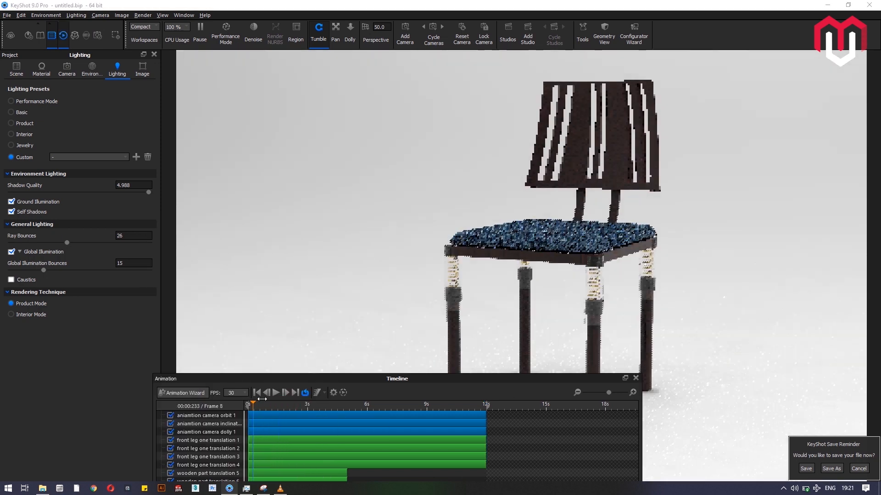
{"action": "left_click", "coordinate": [262, 400]}
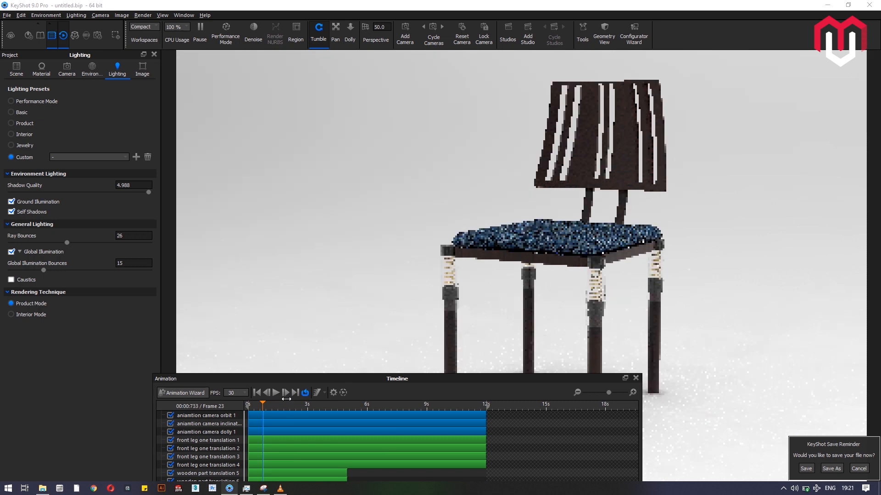
{"action": "left_click_drag", "start_coordinate": [286, 399], "coordinate": [444, 402]}
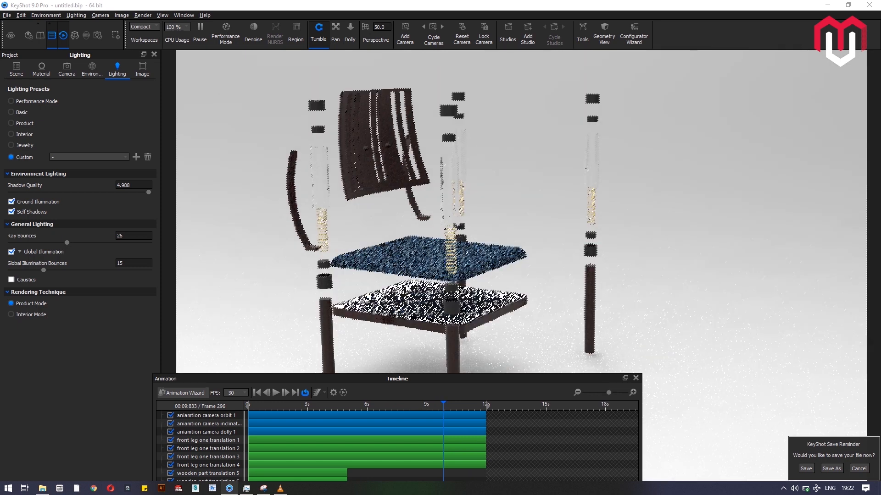
{"action": "left_click", "coordinate": [637, 378]}
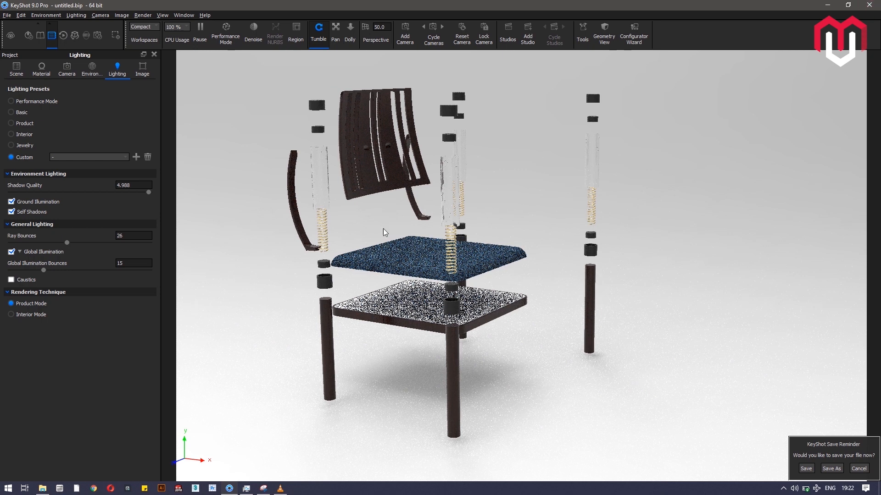
{"action": "left_click", "coordinate": [869, 5]}
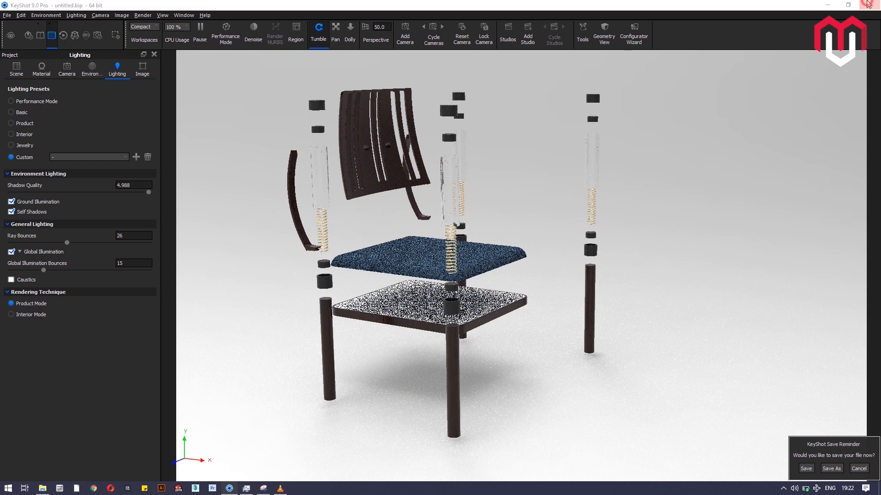